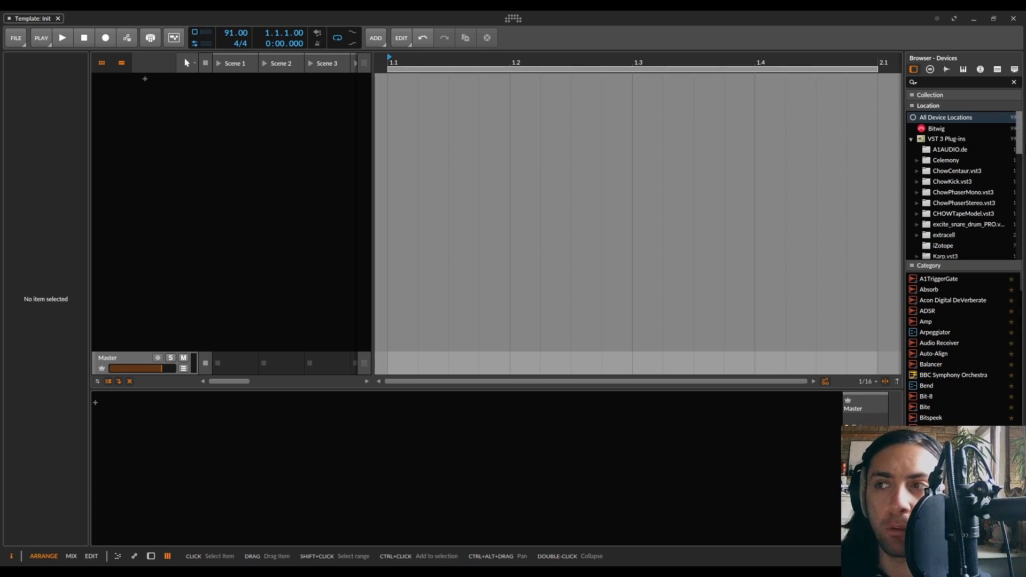
- Drag all twelve stems from Desktop > darien geep > The hills_muggi, kikk.wav onward, onto new arranger tracks
{"action": "left_click", "coordinate": [1015, 70]}
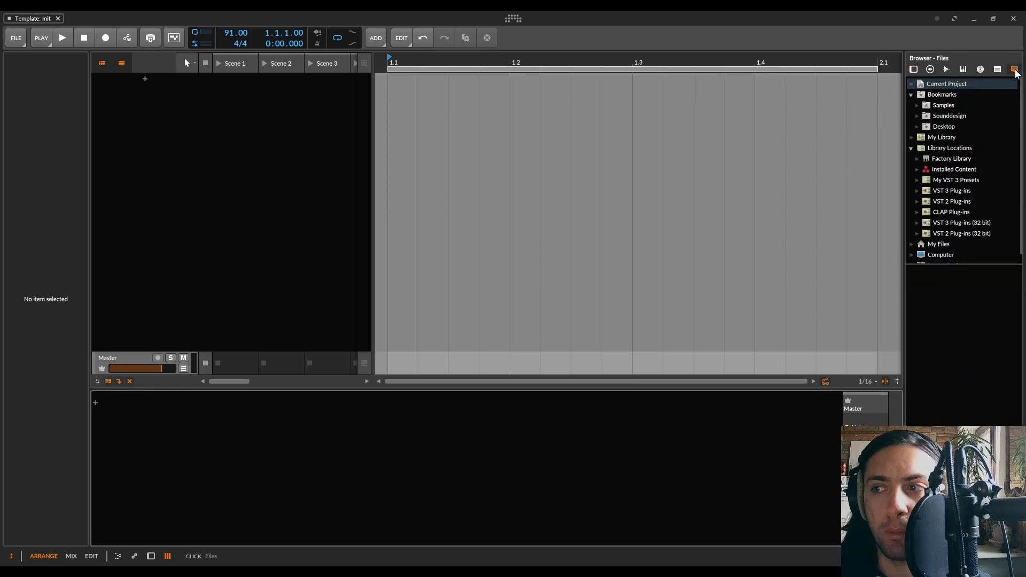
{"action": "left_click", "coordinate": [939, 256]}
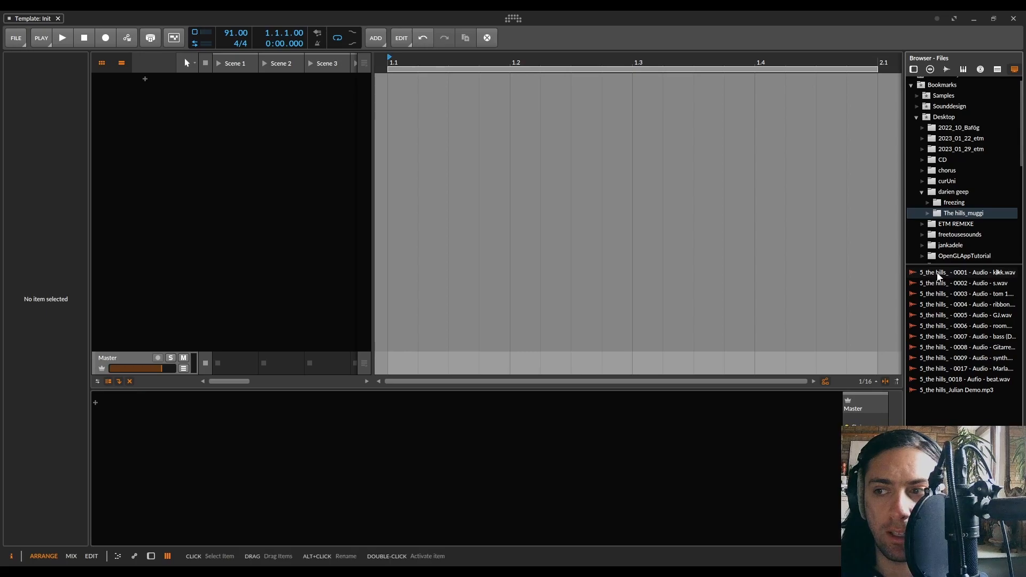
{"action": "left_click", "coordinate": [938, 274]}
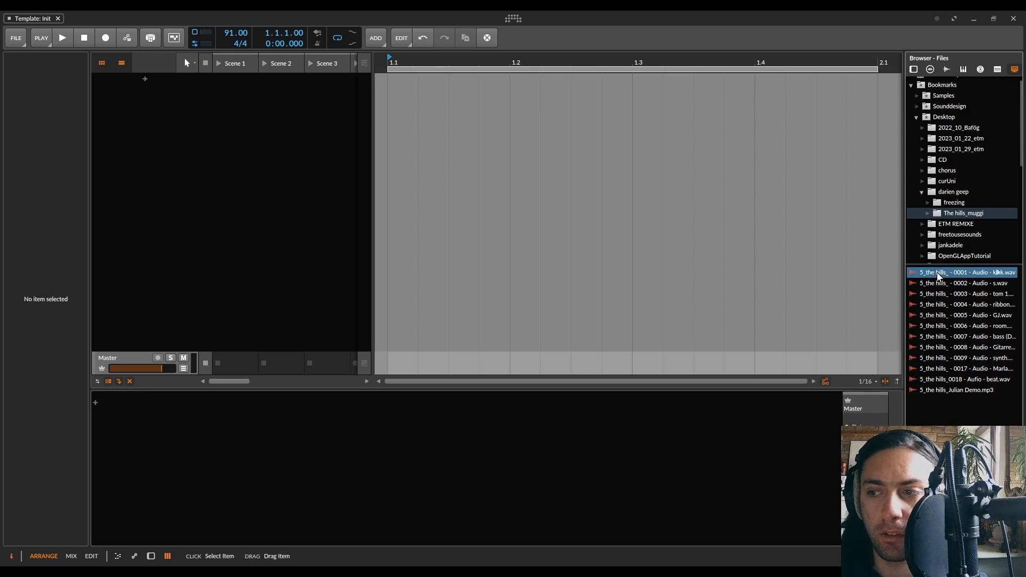
{"action": "left_click", "coordinate": [938, 389], "text": "shift"}
{"action": "left_click_drag", "start_coordinate": [945, 281], "coordinate": [404, 109]}
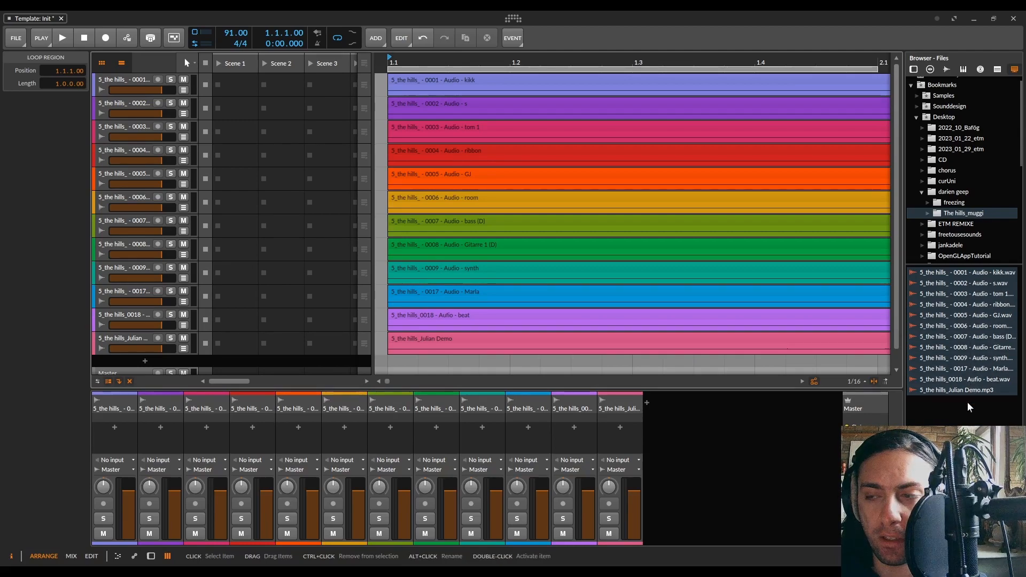
- Hide the file browser and stretch the loop region from bar 1 to bar 81
{"action": "left_click", "coordinate": [966, 431]}
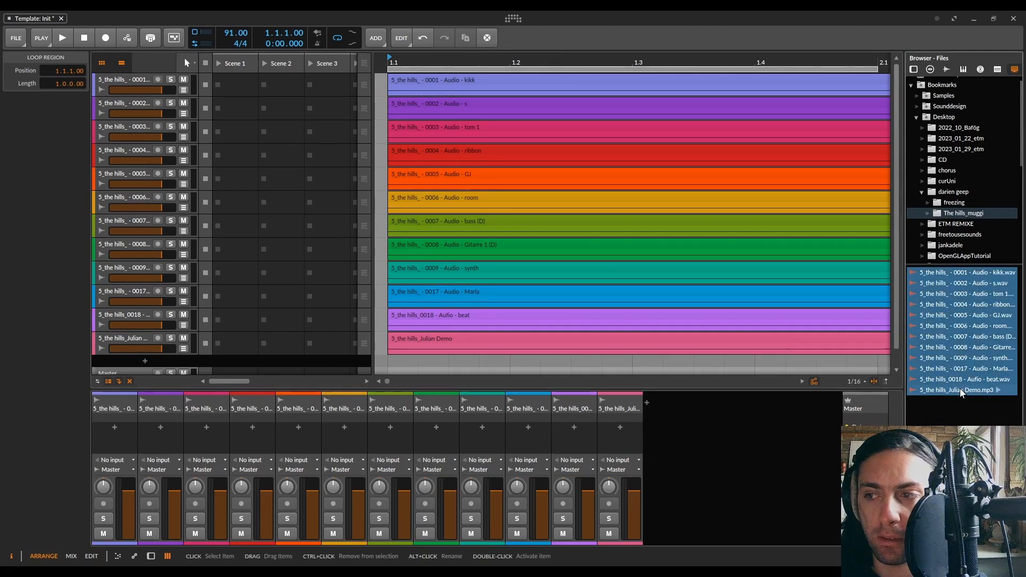
{"action": "left_click_drag", "start_coordinate": [903, 380], "coordinate": [985, 343]}
{"action": "scroll", "coordinate": [539, 143], "scroll_direction": "down", "scroll_amount": 10}
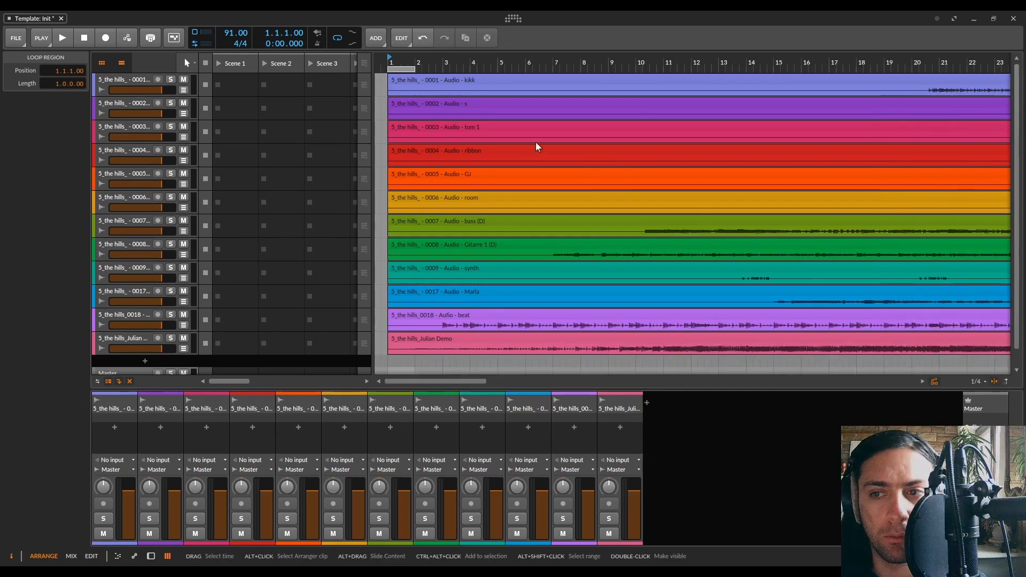
{"action": "left_click_drag", "start_coordinate": [394, 69], "coordinate": [916, 70]}
{"action": "scroll", "coordinate": [571, 97], "scroll_direction": "down", "scroll_amount": 3}
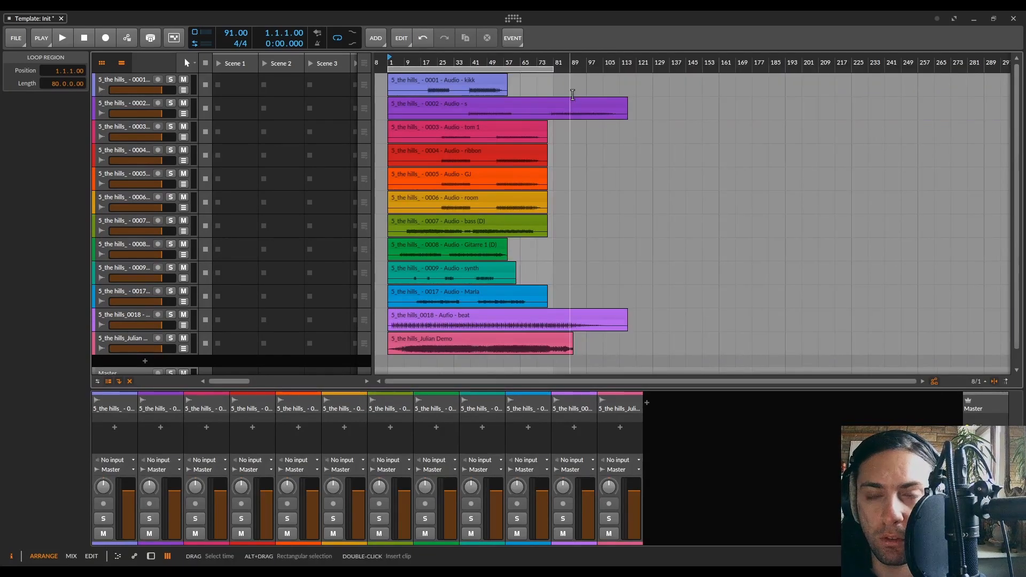
- Select the kikk clip and check its stretch mode options, leaving them unchanged
{"action": "left_click", "coordinate": [469, 82]}
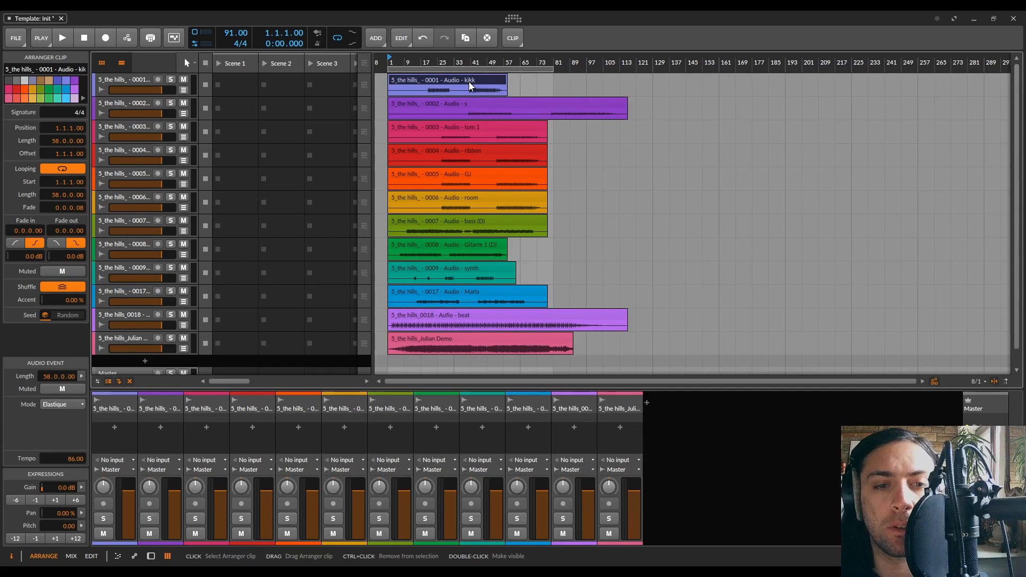
{"action": "left_click", "coordinate": [57, 404]}
{"action": "left_click", "coordinate": [57, 405]}
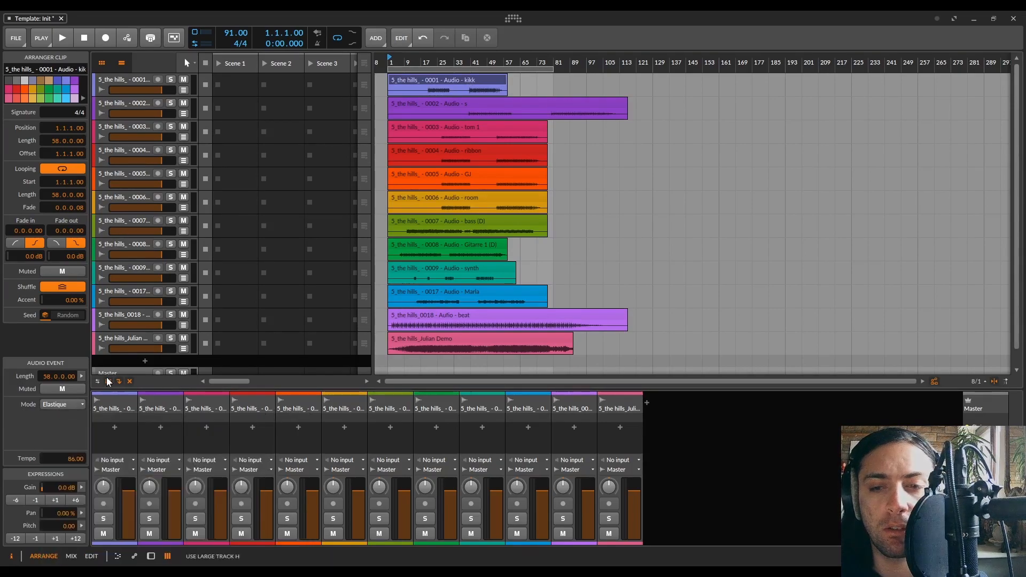
- Select all twelve stem clips and set their stretch mode to Raw
{"action": "left_click_drag", "start_coordinate": [587, 337], "coordinate": [398, 22]}
{"action": "left_click", "coordinate": [51, 404]}
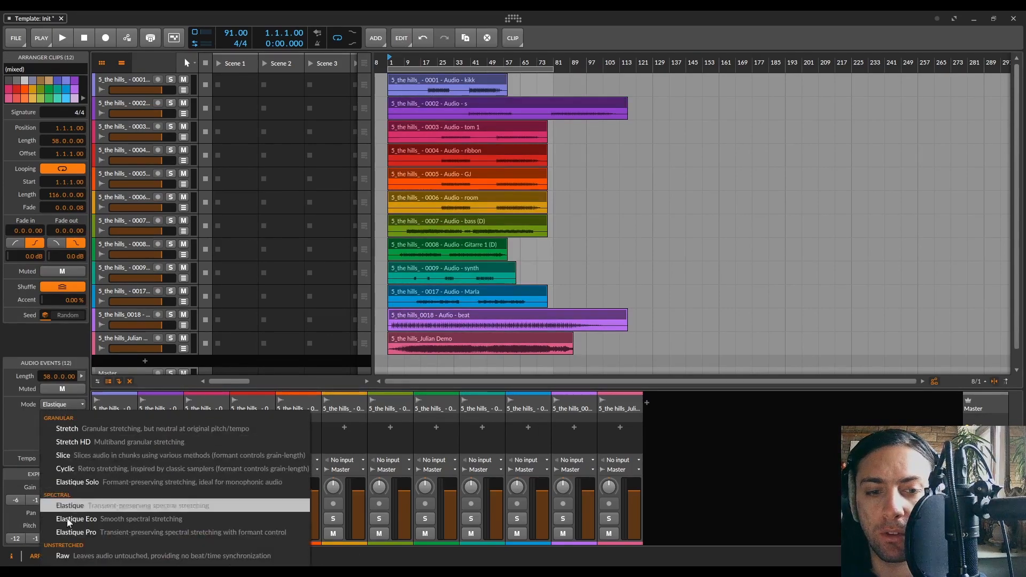
{"action": "left_click", "coordinate": [64, 553]}
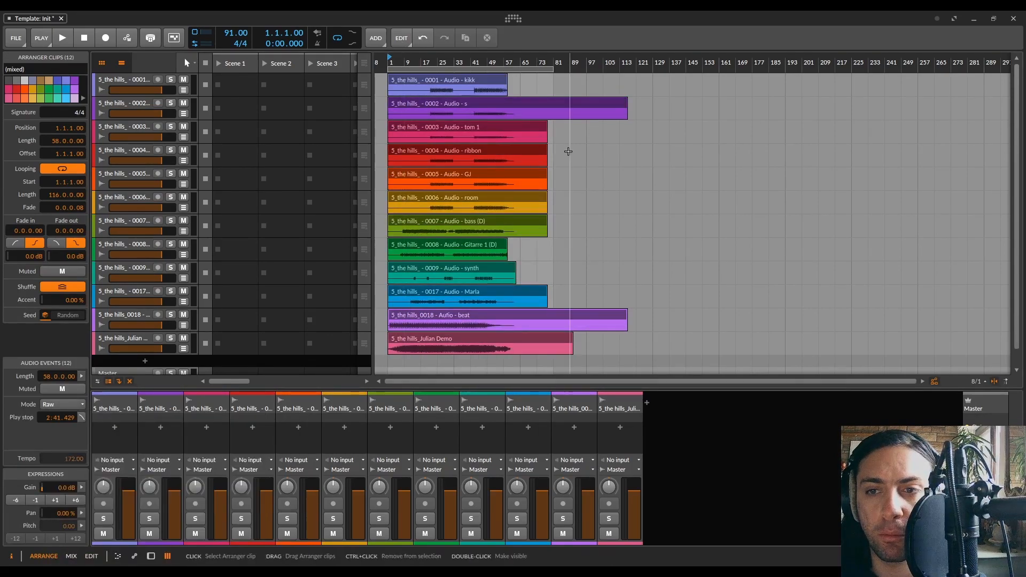
- Select only the kikk clip and lengthen it to about bar 81
{"action": "left_click", "coordinate": [519, 82]}
{"action": "left_click", "coordinate": [497, 82]}
{"action": "left_click_drag", "start_coordinate": [506, 83], "coordinate": [553, 83]}
- Extend the end of the kikk clip's audio event in the clip editor
{"action": "double_click", "coordinate": [544, 82]}
{"action": "scroll", "coordinate": [608, 418], "scroll_direction": "down", "scroll_amount": 5}
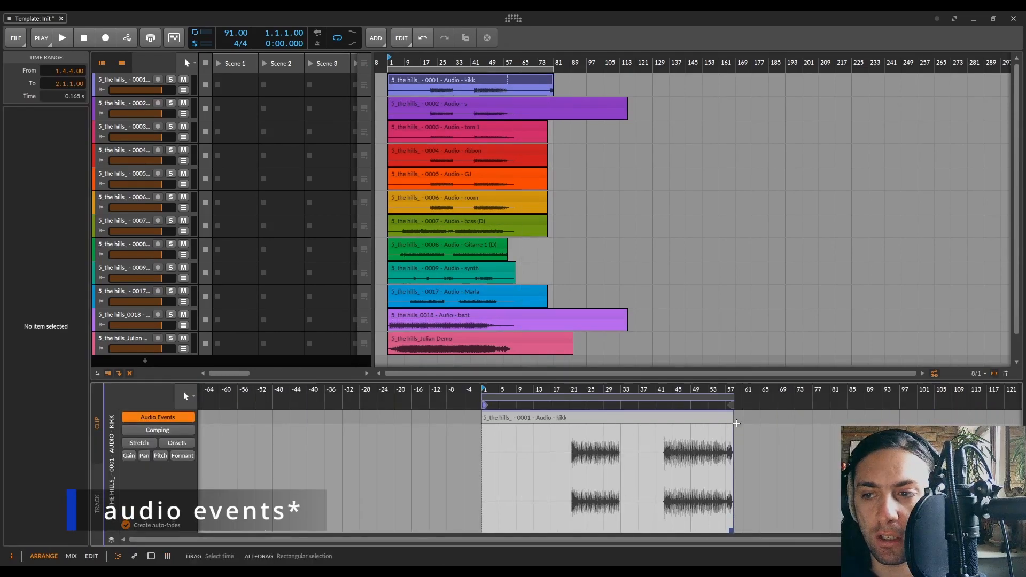
{"action": "mouse_move", "coordinate": [734, 416]}
{"action": "left_mouse_down"}
{"action": "mouse_move", "coordinate": [845, 412]}
{"action": "mouse_move", "coordinate": [735, 420]}
{"action": "left_mouse_up"}
{"action": "scroll", "coordinate": [735, 419], "scroll_direction": "up", "scroll_amount": 5}
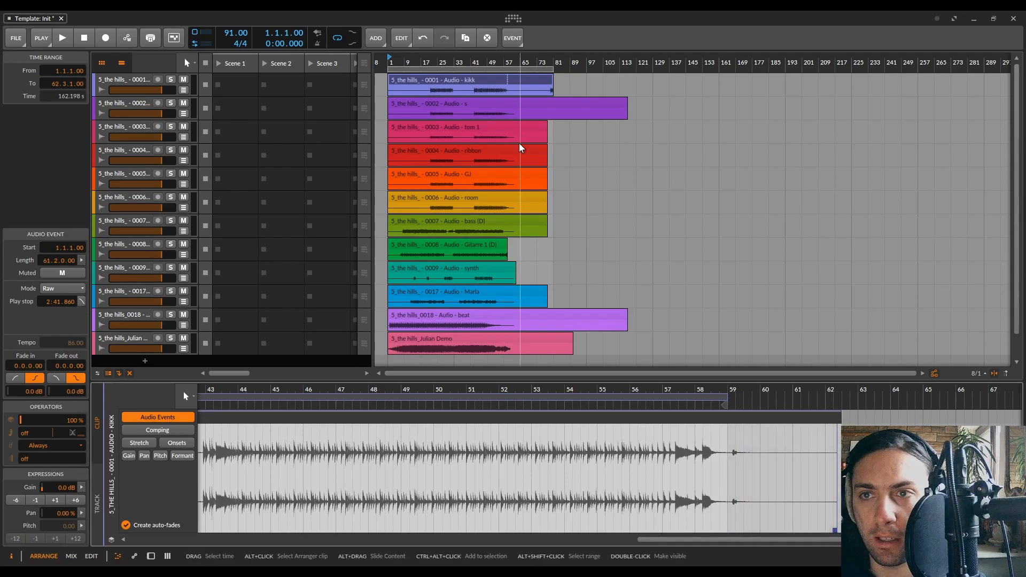
- Open the s, tom 1, ribbon, GJ, room and bass (D) clips to show their full audio
{"action": "left_click", "coordinate": [514, 103]}
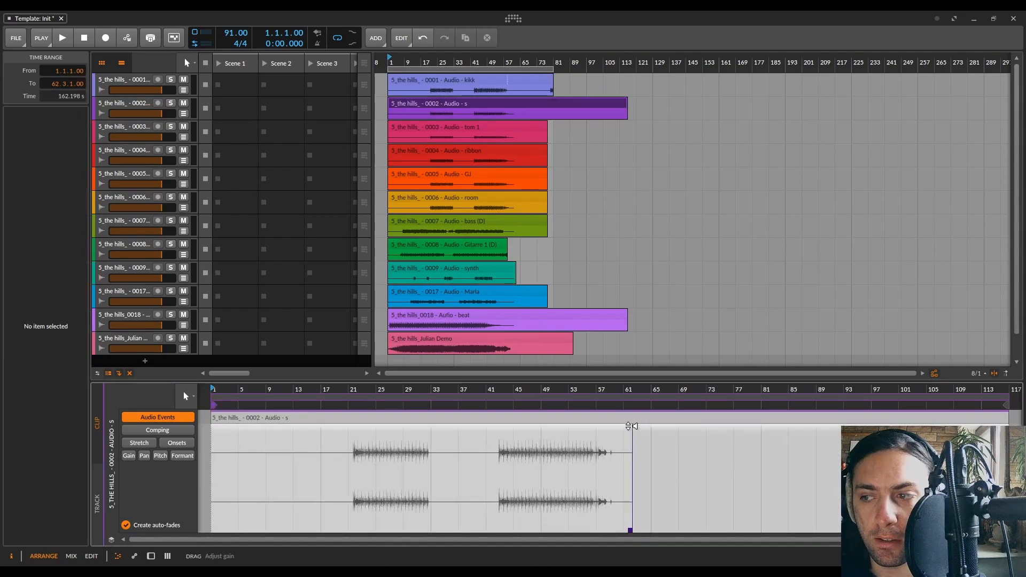
{"action": "scroll", "coordinate": [628, 423], "scroll_direction": "down", "scroll_amount": 1}
{"action": "left_click", "coordinate": [530, 134]}
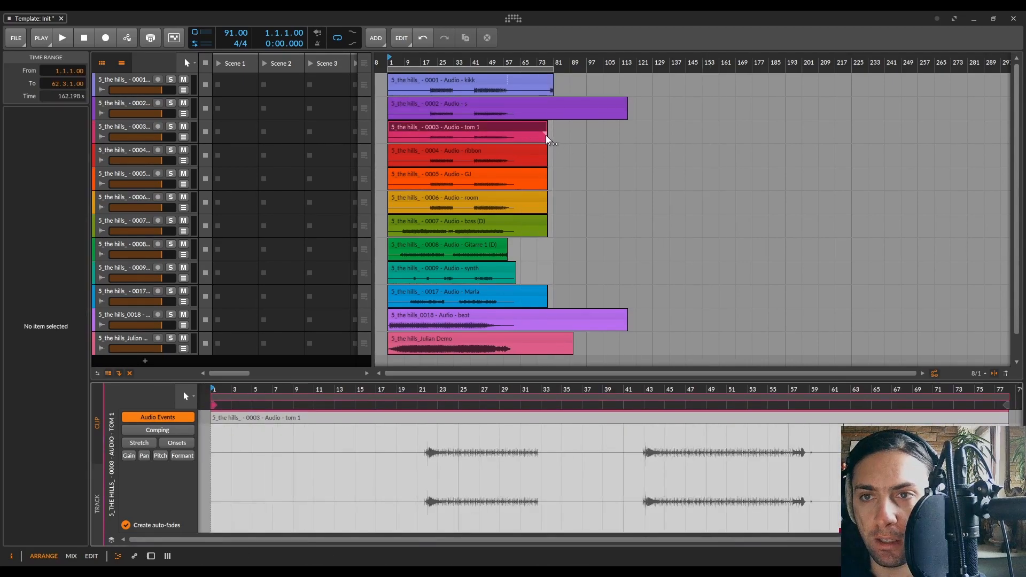
{"action": "left_click", "coordinate": [530, 151]}
{"action": "left_click", "coordinate": [522, 203]}
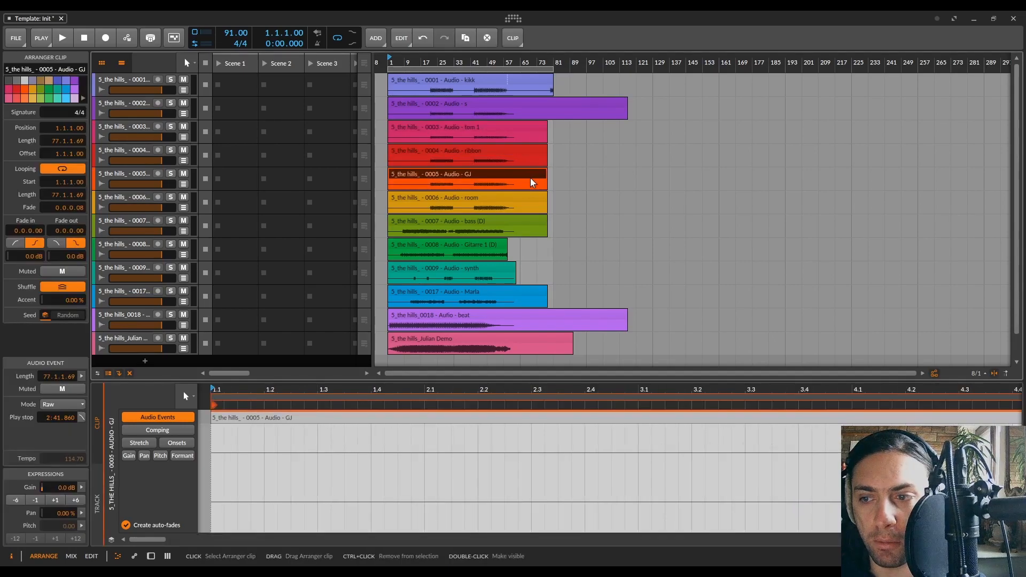
{"action": "double_click", "coordinate": [521, 203]}
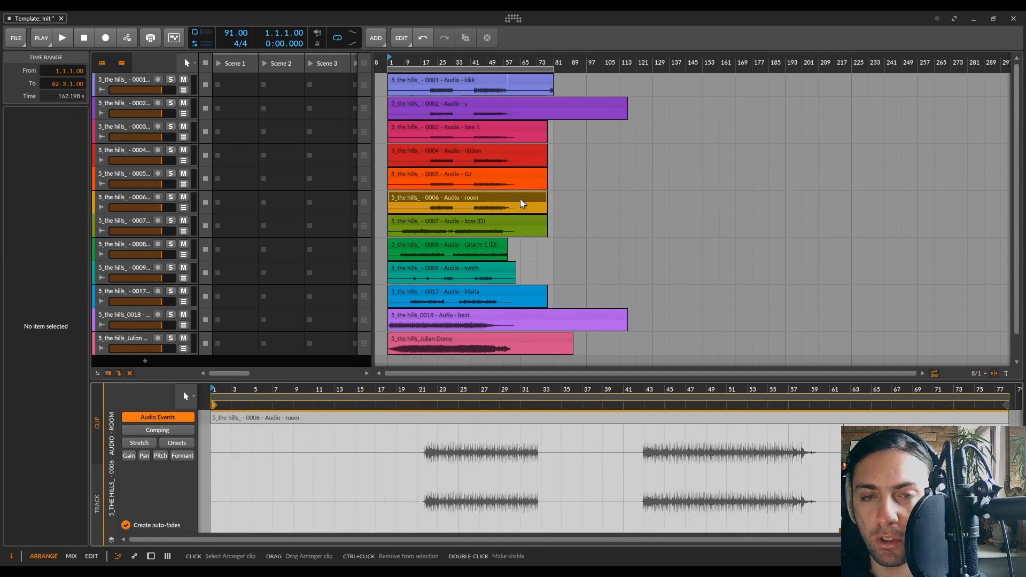
{"action": "double_click", "coordinate": [528, 227]}
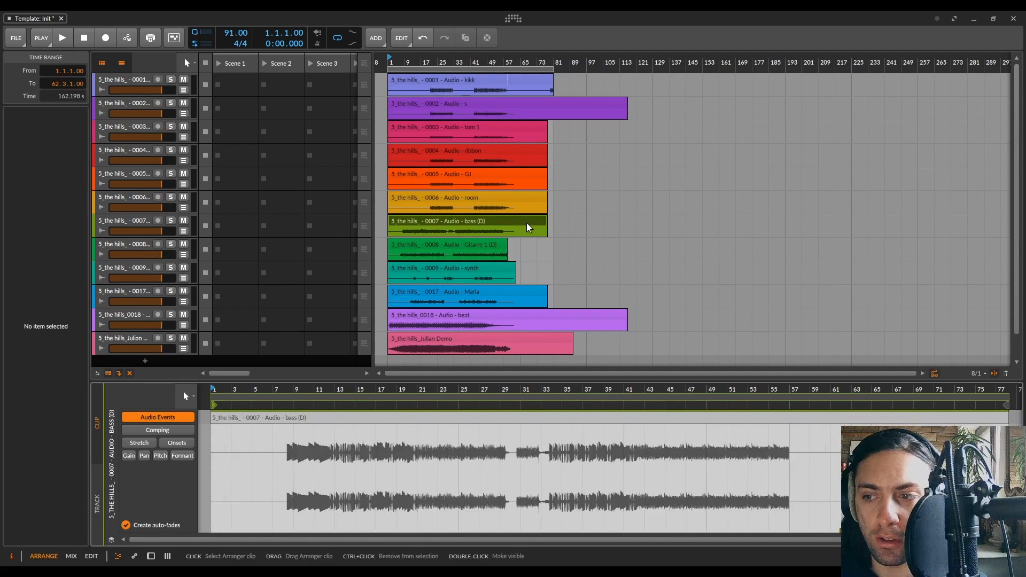
- Lengthen the Gitarre 1 (D) audio event to 64 bars, with the clip ending at bar 65
{"action": "double_click", "coordinate": [492, 246]}
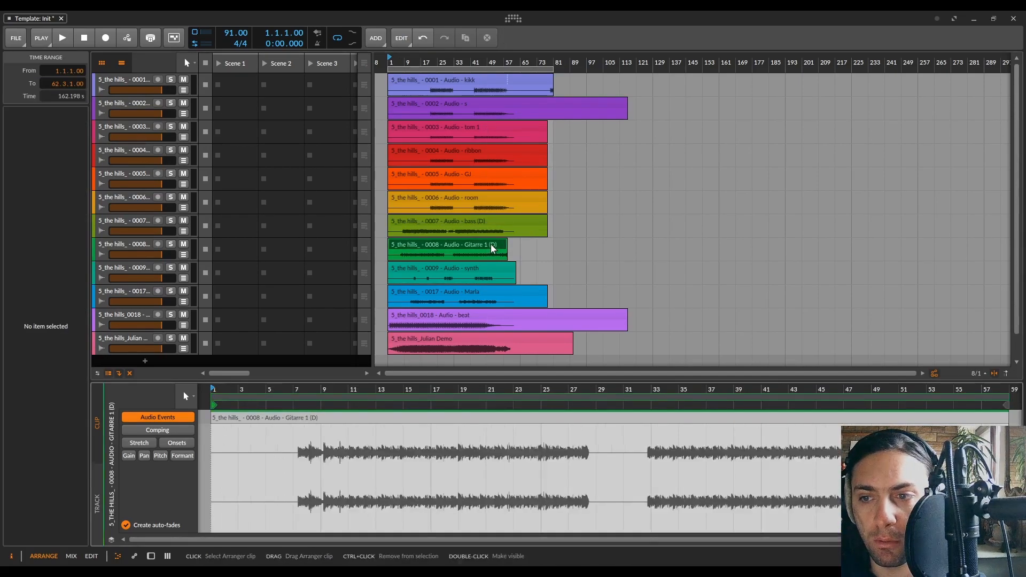
{"action": "scroll", "coordinate": [761, 434], "scroll_direction": "down", "scroll_amount": 4}
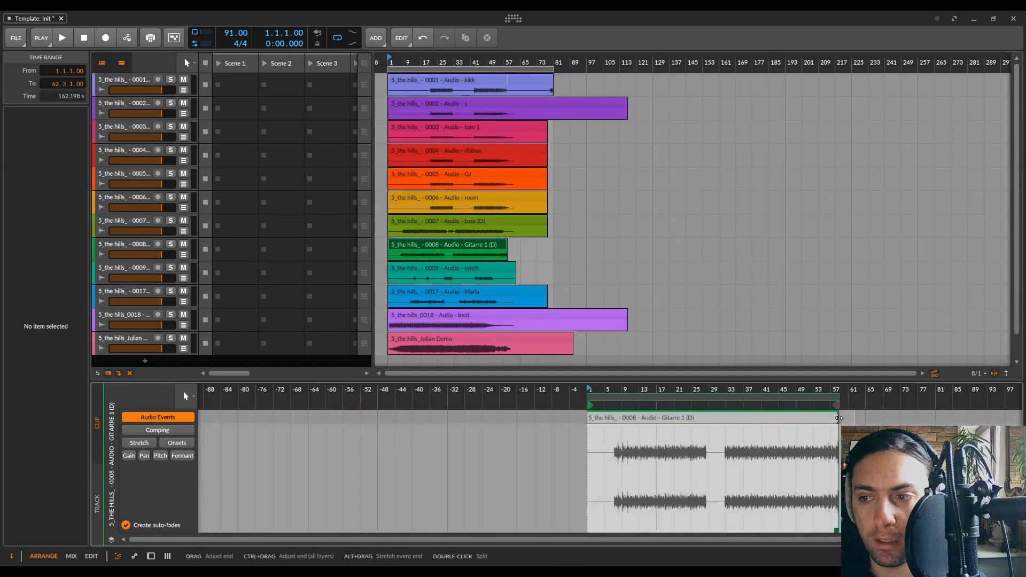
{"action": "left_click", "coordinate": [830, 422]}
{"action": "left_click_drag", "start_coordinate": [861, 409], "coordinate": [862, 410]}
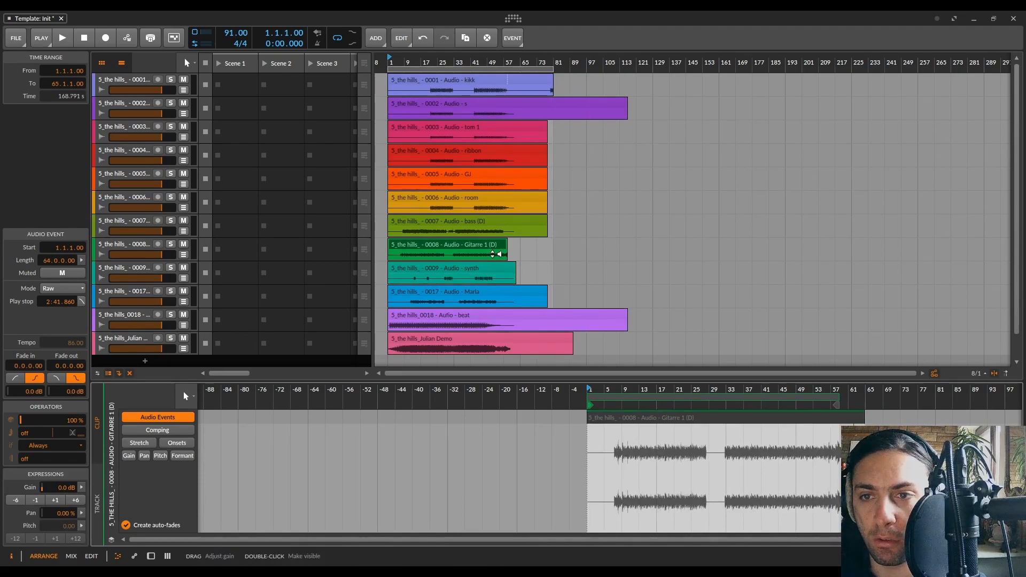
{"action": "mouse_move", "coordinate": [506, 244]}
{"action": "left_mouse_down"}
{"action": "mouse_move", "coordinate": [578, 243]}
{"action": "mouse_move", "coordinate": [516, 244]}
{"action": "left_mouse_up"}
- Set the Julian Demo audio event length to 76 bars
{"action": "scroll", "coordinate": [532, 249], "scroll_direction": "up", "scroll_amount": 3}
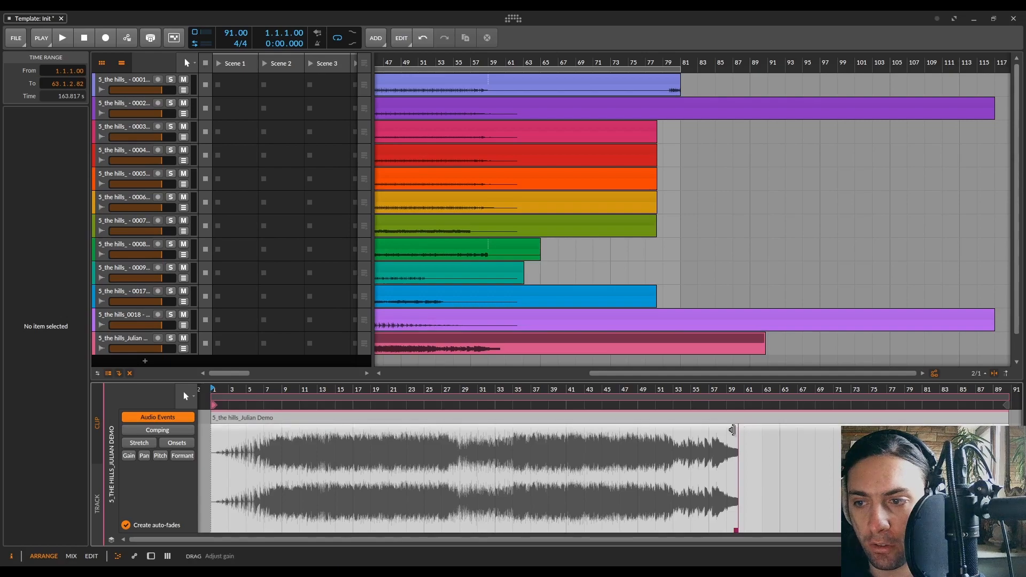
{"action": "scroll", "coordinate": [739, 444], "scroll_direction": "up", "scroll_amount": 5}
{"action": "scroll", "coordinate": [739, 444], "scroll_direction": "up", "scroll_amount": 8}
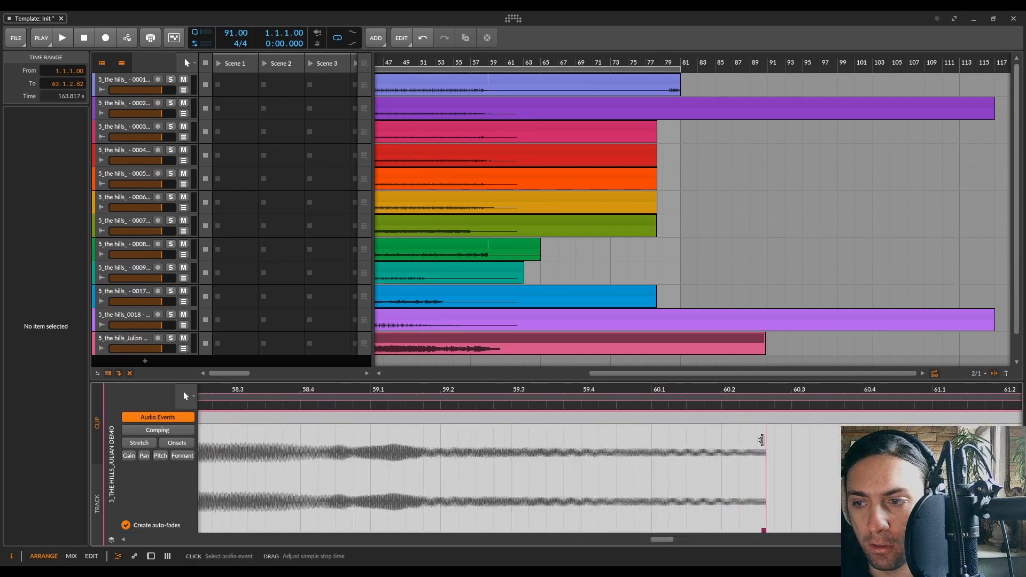
{"action": "scroll", "coordinate": [842, 451], "scroll_direction": "down", "scroll_amount": 15}
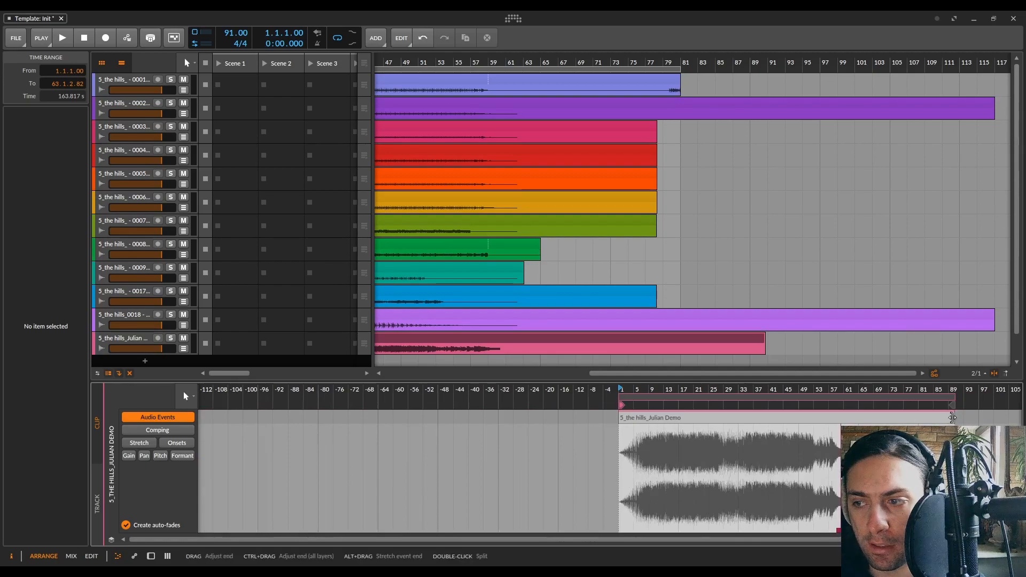
{"action": "left_click", "coordinate": [906, 417]}
{"action": "left_click_drag", "start_coordinate": [883, 422], "coordinate": [906, 420]}
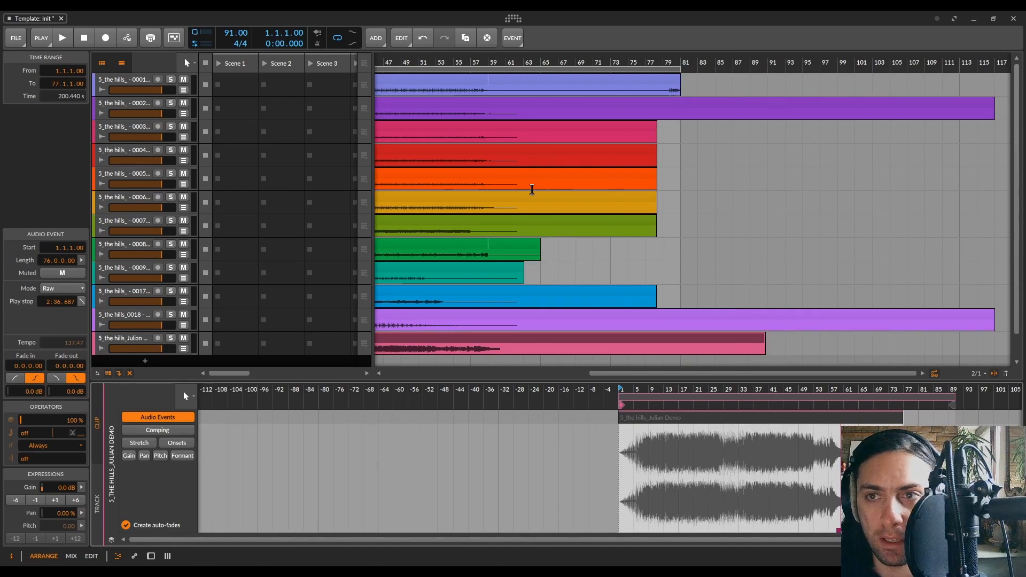
- Select all twelve stem clips and split them at bar 63
{"action": "left_click_drag", "start_coordinate": [771, 341], "coordinate": [492, 74]}
{"action": "key", "text": "5"}
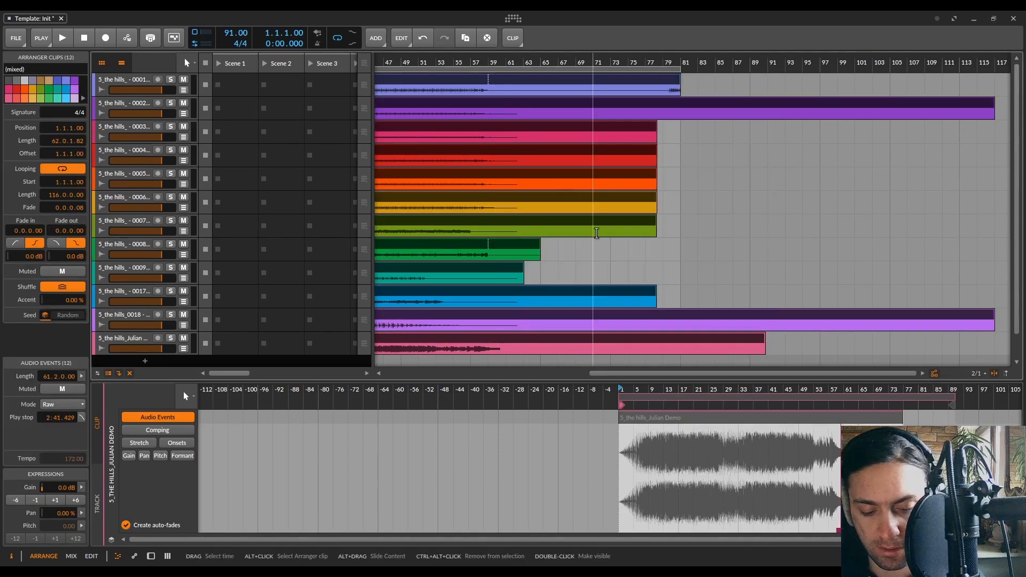
{"action": "left_click", "coordinate": [521, 84]}
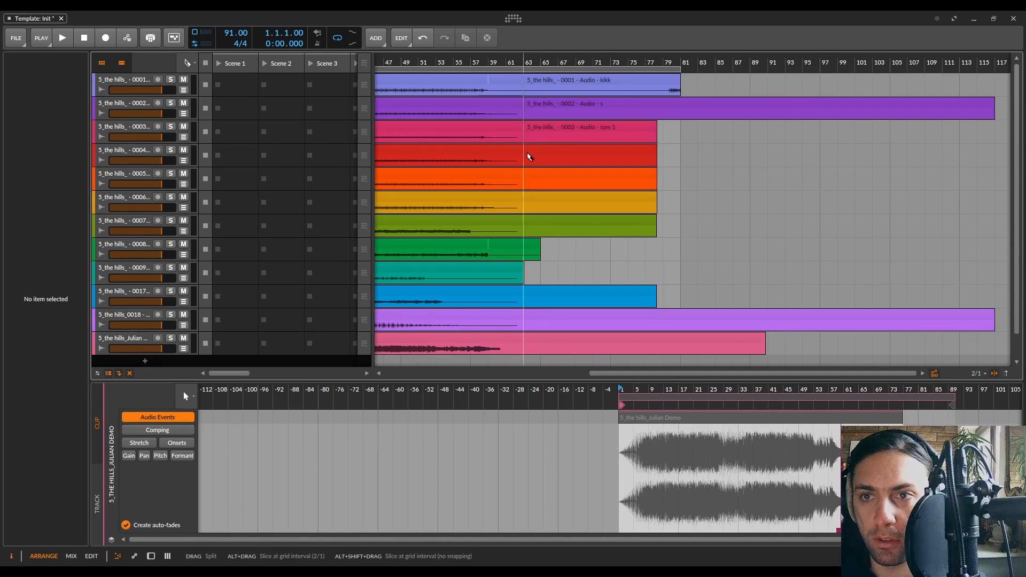
{"action": "scroll", "coordinate": [529, 227], "scroll_direction": "up", "scroll_amount": 10}
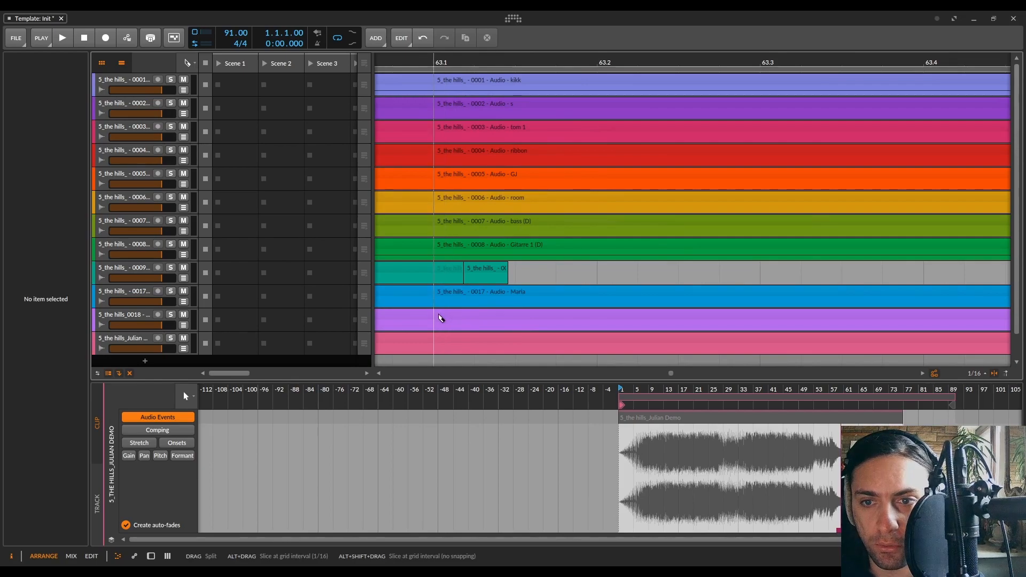
{"action": "scroll", "coordinate": [438, 342], "scroll_direction": "down", "scroll_amount": 6}
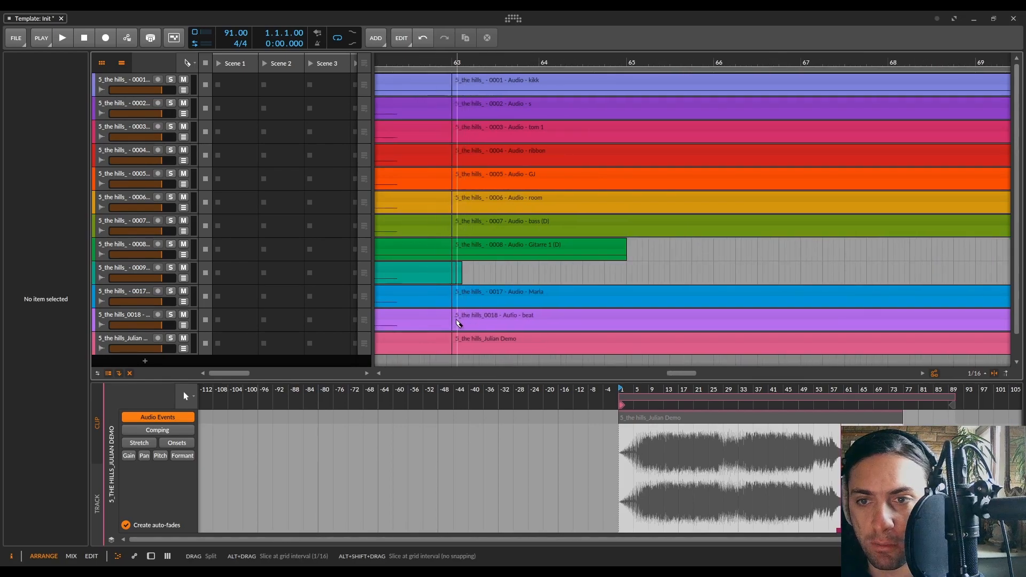
- Delete the leftover synth slice and every clip piece after bar 63, then return to the start
{"action": "left_click", "coordinate": [458, 270]}
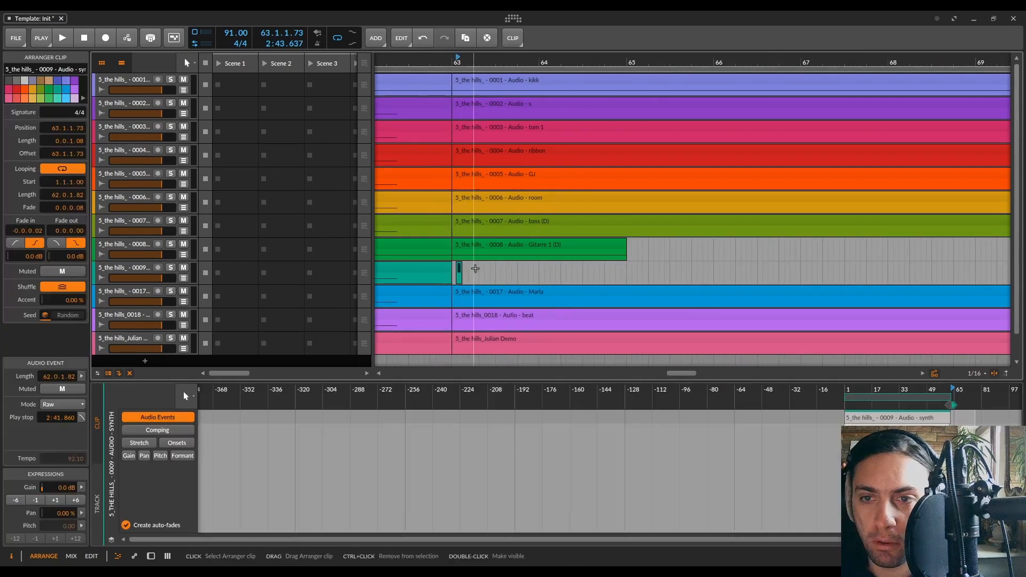
{"action": "key", "text": "Delete"}
{"action": "left_click_drag", "start_coordinate": [507, 357], "coordinate": [495, 13]}
{"action": "key", "text": "Delete"}
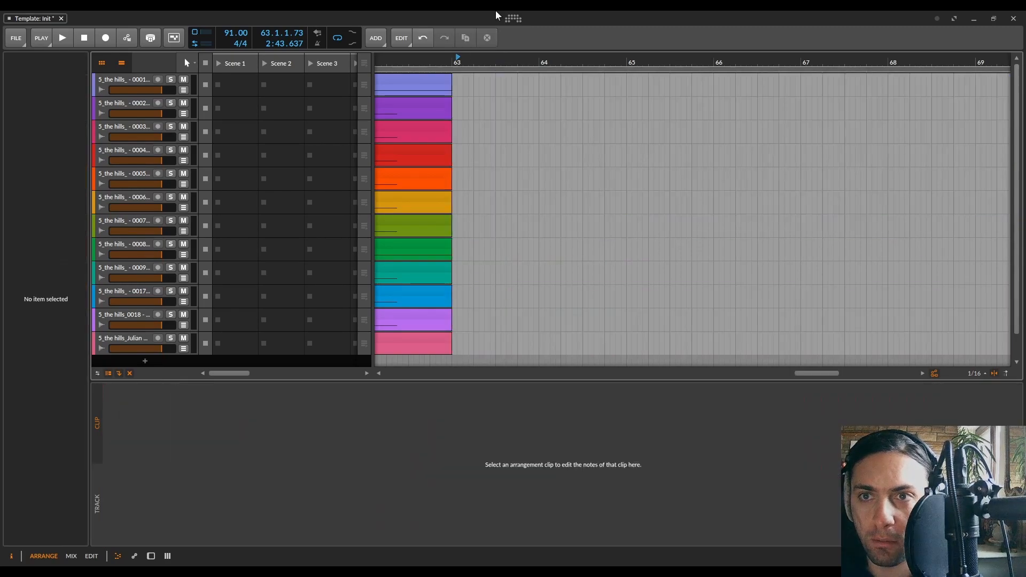
{"action": "scroll", "coordinate": [495, 126], "scroll_direction": "down", "scroll_amount": 8}
{"action": "scroll", "coordinate": [491, 127], "scroll_direction": "down", "scroll_amount": 6}
{"action": "left_click", "coordinate": [395, 69]}
{"action": "left_click", "coordinate": [407, 82]}
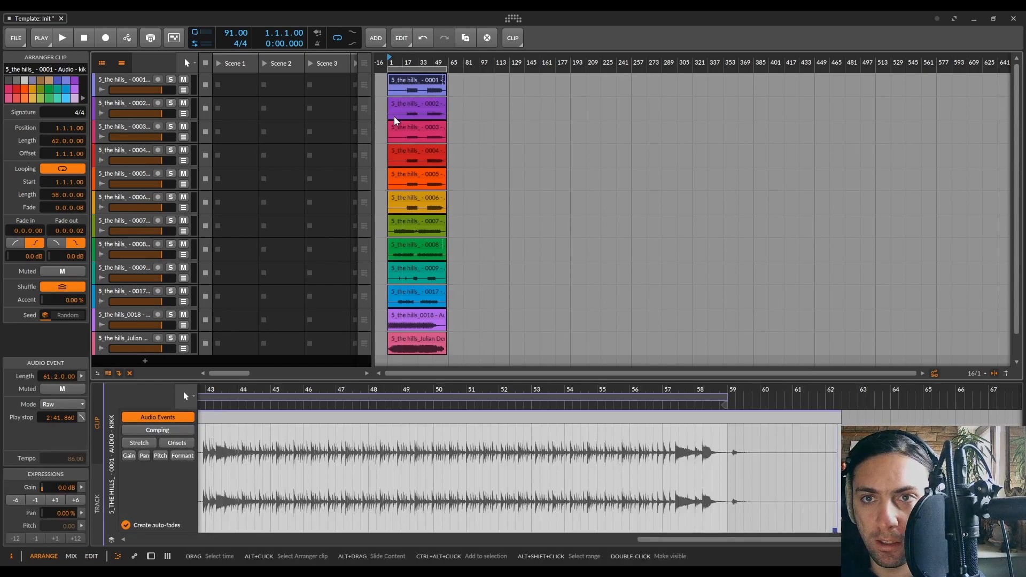
- Zoom in and rectangle-select all twelve 62-bar stem clips starting at bar 1
{"action": "scroll", "coordinate": [383, 83], "scroll_direction": "up", "scroll_amount": 2}
{"action": "scroll", "coordinate": [383, 82], "scroll_direction": "up", "scroll_amount": 2}
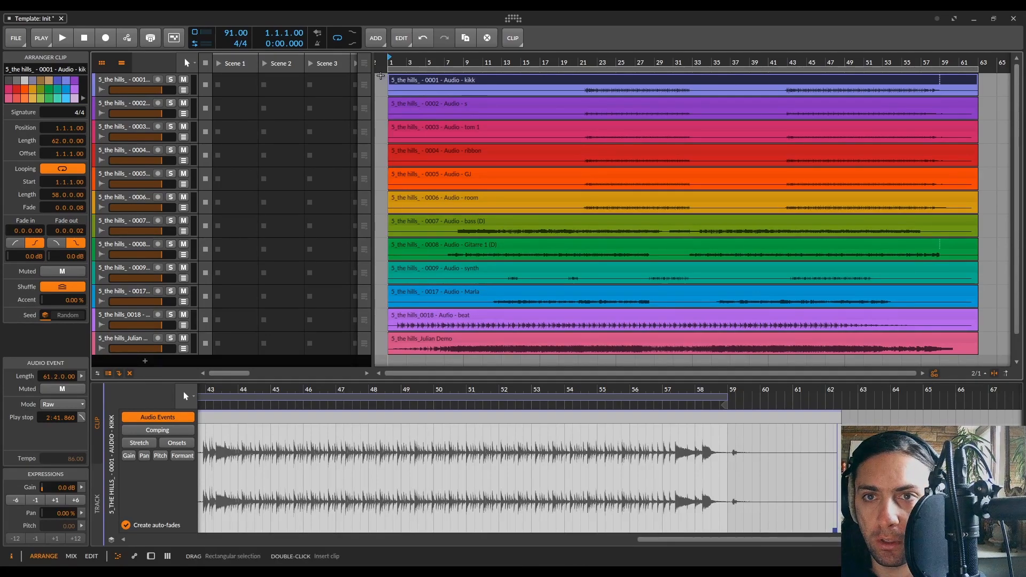
{"action": "left_click_drag", "start_coordinate": [381, 76], "coordinate": [972, 334]}
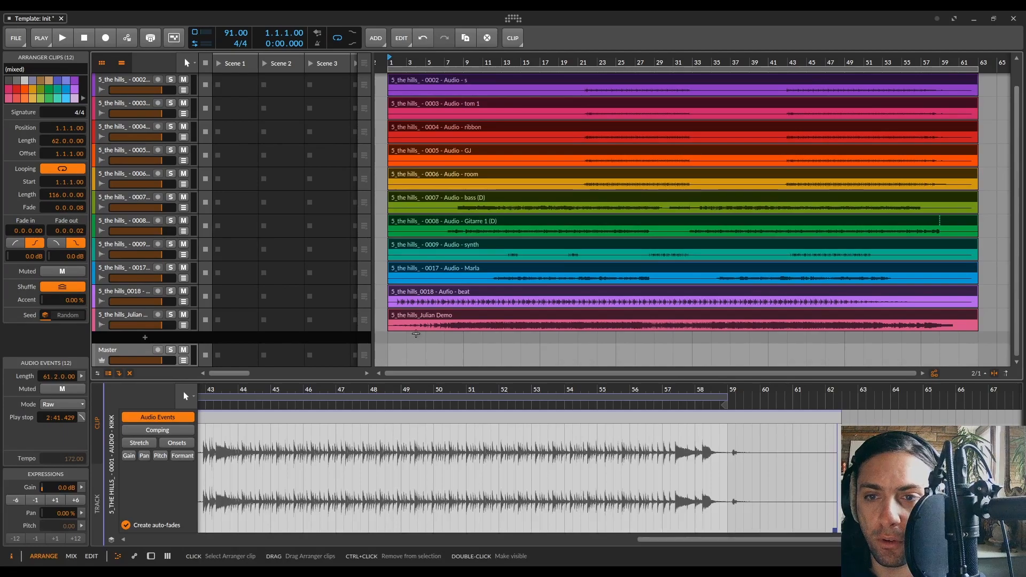
{"action": "scroll", "coordinate": [385, 291], "scroll_direction": "up", "scroll_amount": 10}
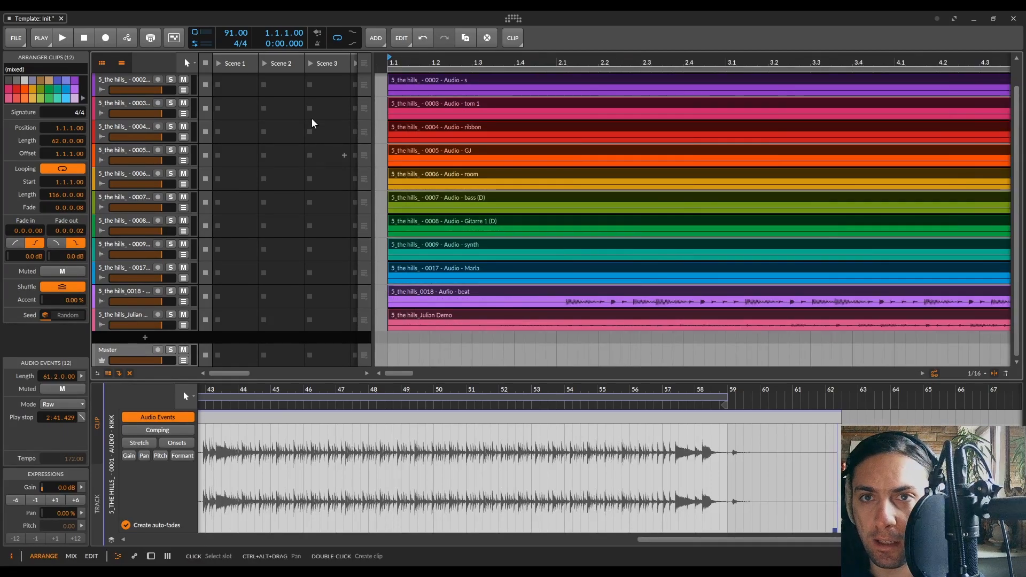
- Lower the project tempo to 86 BPM and audition the song from bars 2 and 13
{"action": "left_click_drag", "start_coordinate": [230, 32], "coordinate": [230, 49]}
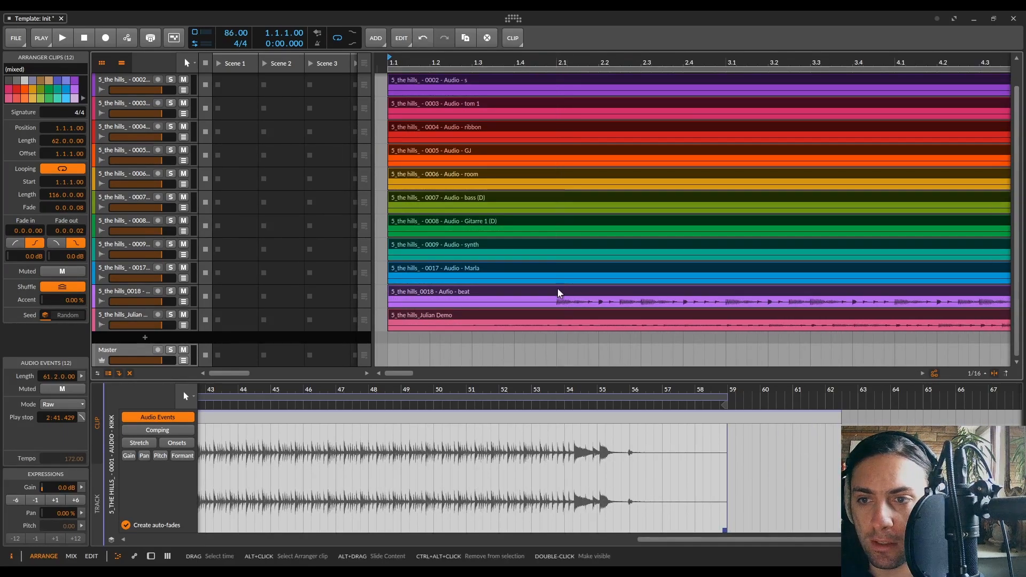
{"action": "left_click", "coordinate": [558, 58]}
{"action": "key", "text": "space"}
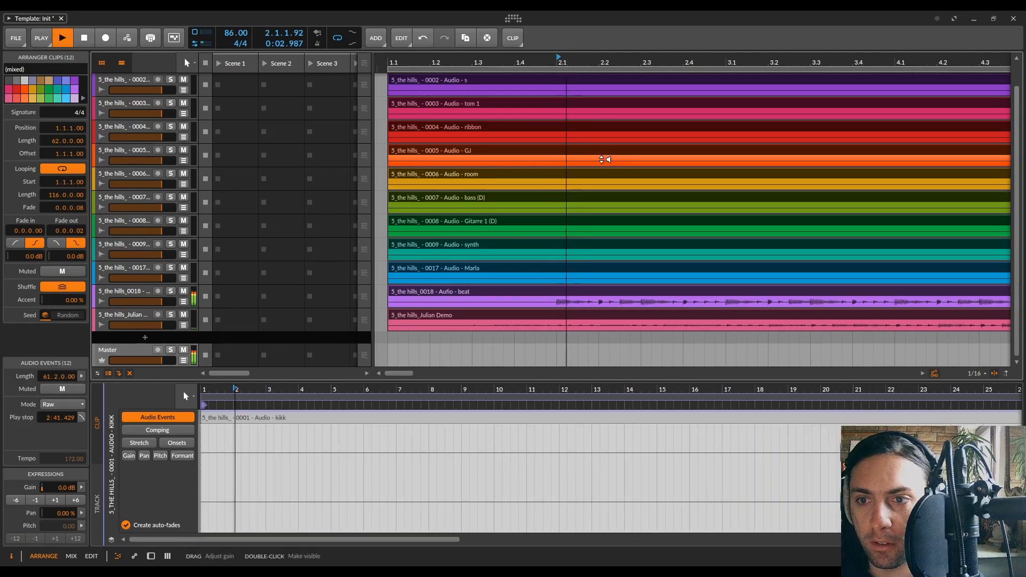
{"action": "scroll", "coordinate": [602, 159], "scroll_direction": "down", "scroll_amount": 8}
{"action": "key", "text": "space"}
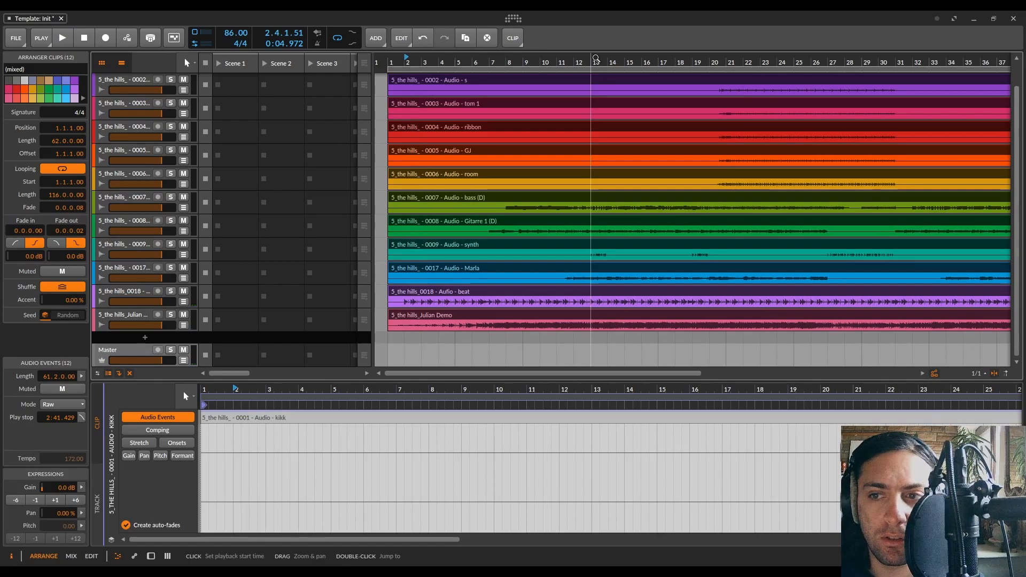
{"action": "left_click", "coordinate": [594, 58]}
{"action": "key", "text": "space"}
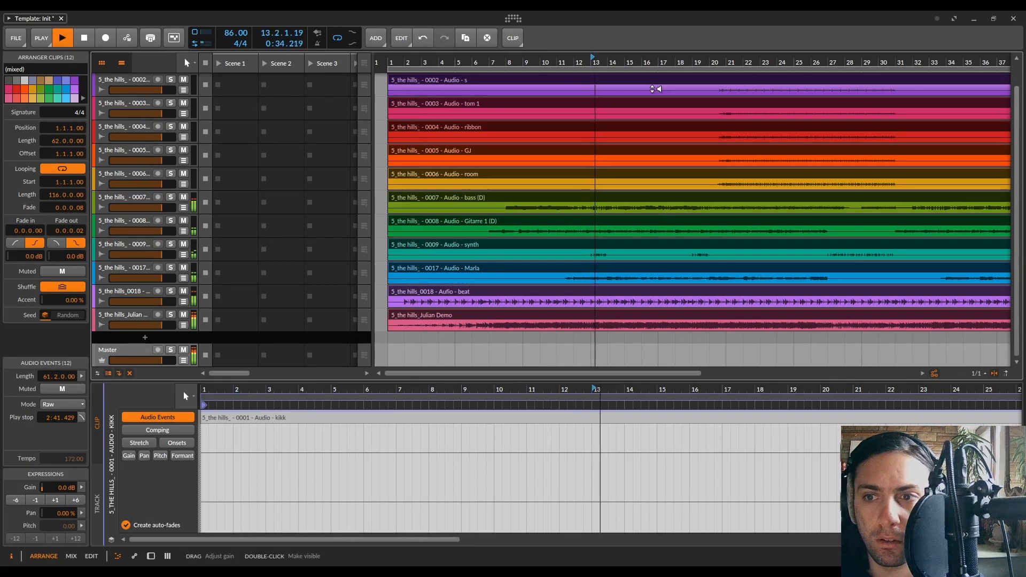
{"action": "key", "text": "space"}
- Mute the demo reference track and audition from bars 13, 26 and 33
{"action": "left_click", "coordinate": [183, 314]}
{"action": "key", "text": "space"}
{"action": "left_click", "coordinate": [811, 59]}
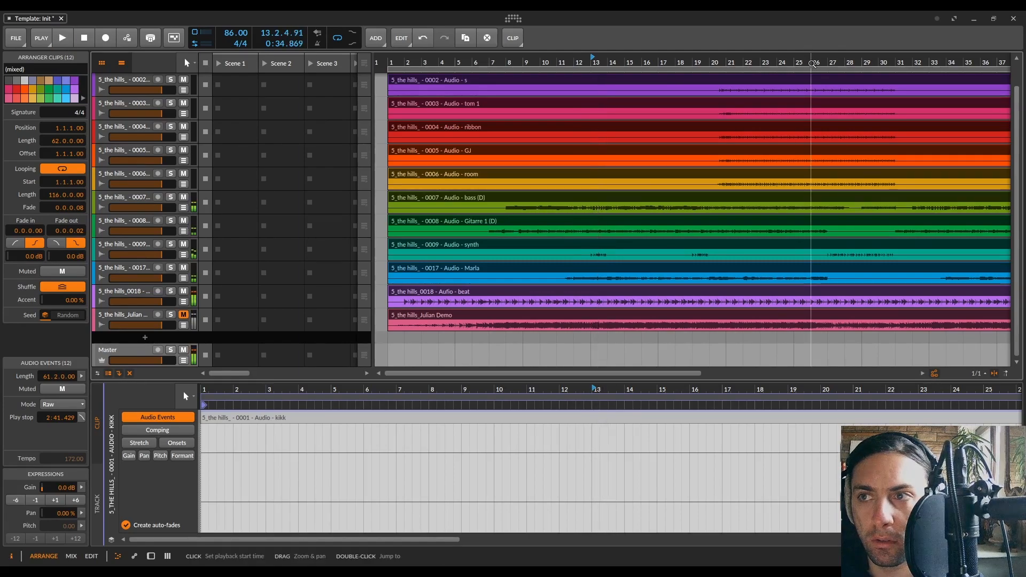
{"action": "left_click", "coordinate": [931, 58]}
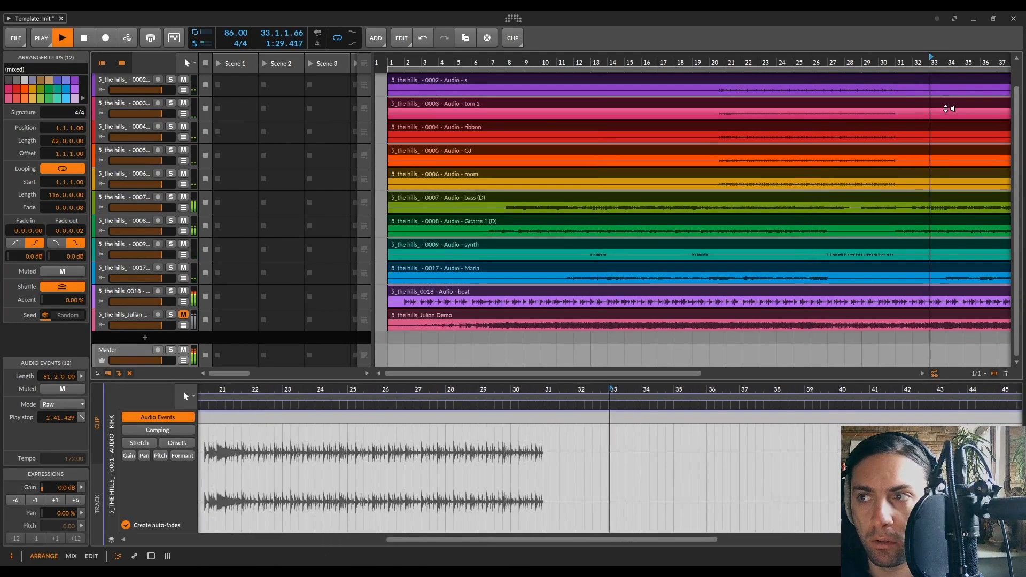
{"action": "key", "text": "space"}
{"action": "scroll", "coordinate": [946, 110], "scroll_direction": "right", "scroll_amount": 4}
- Audition from bars 45 and 52–54, then save with files collected
{"action": "left_click", "coordinate": [904, 59]}
{"action": "key", "text": "space"}
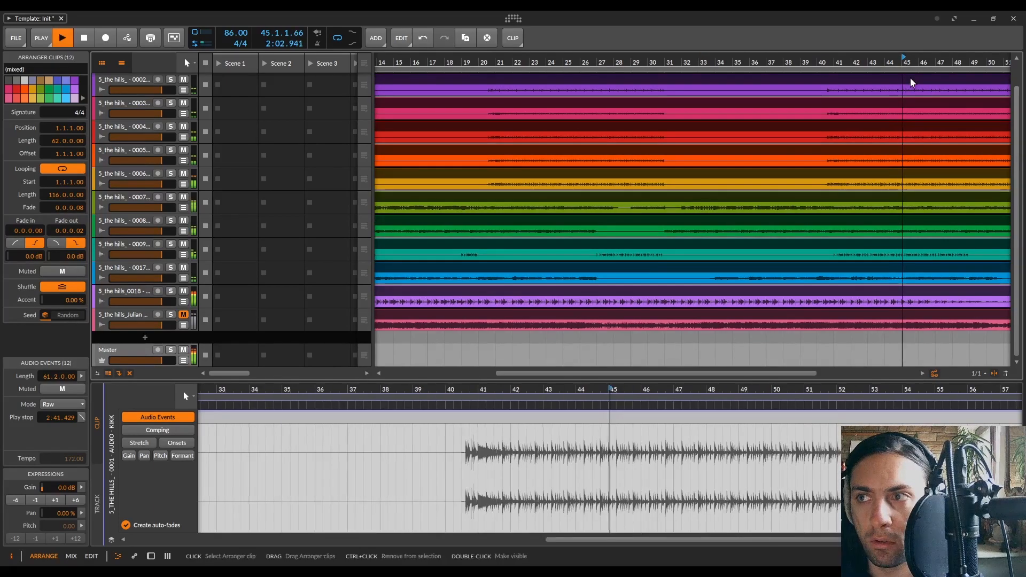
{"action": "scroll", "coordinate": [875, 110], "scroll_direction": "right", "scroll_amount": 5}
{"action": "left_click", "coordinate": [799, 59]}
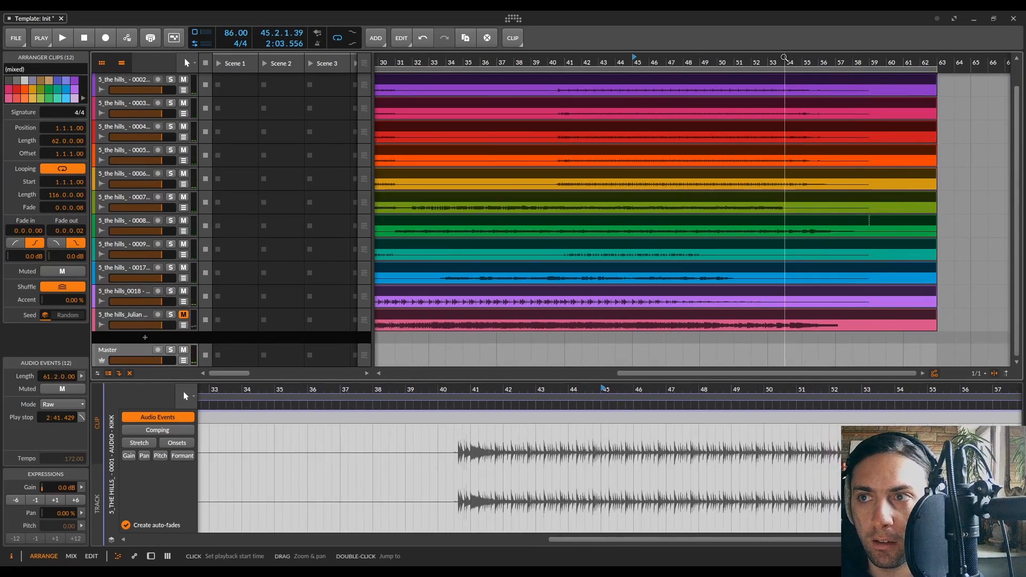
{"action": "left_click", "coordinate": [775, 60]}
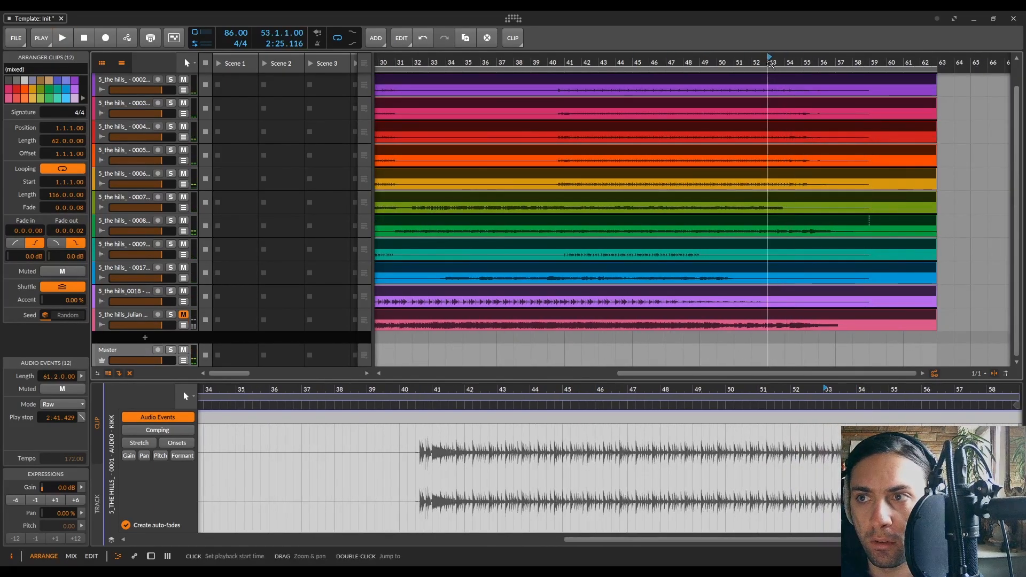
{"action": "key", "text": "space"}
{"action": "left_click", "coordinate": [752, 61]}
{"action": "key", "text": "space"}
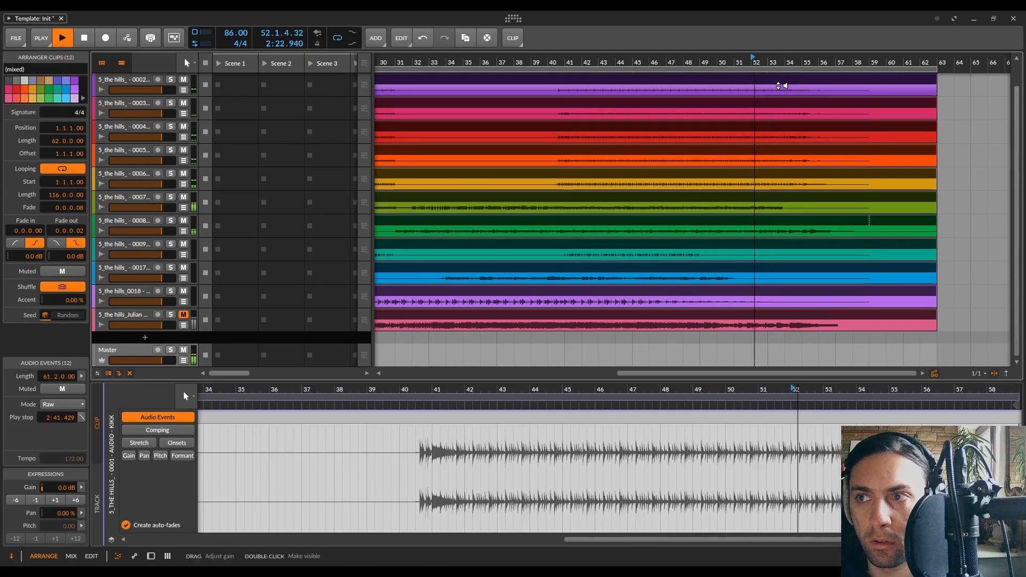
{"action": "key", "text": "space"}
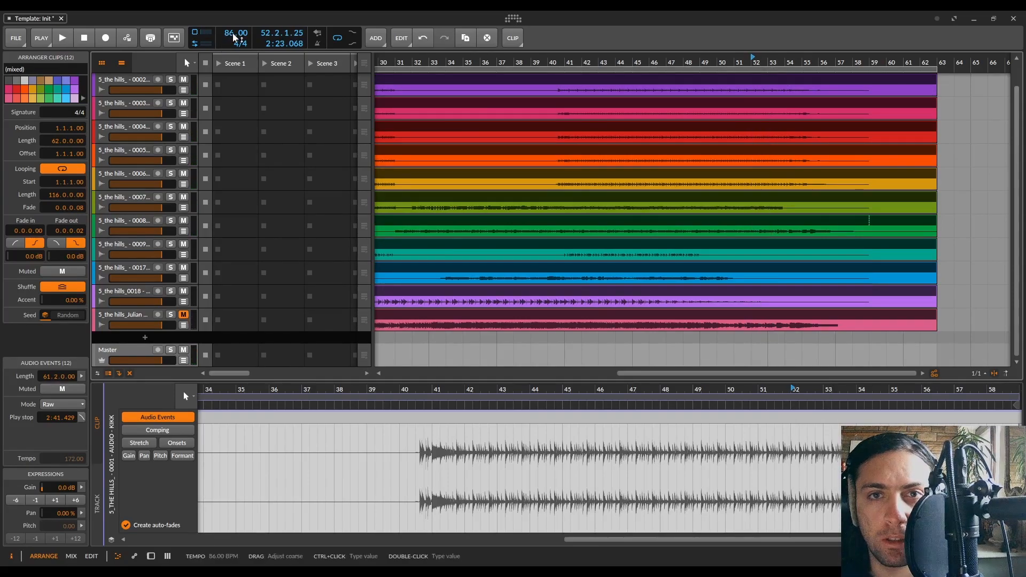
{"action": "key", "text": "shift+z"}
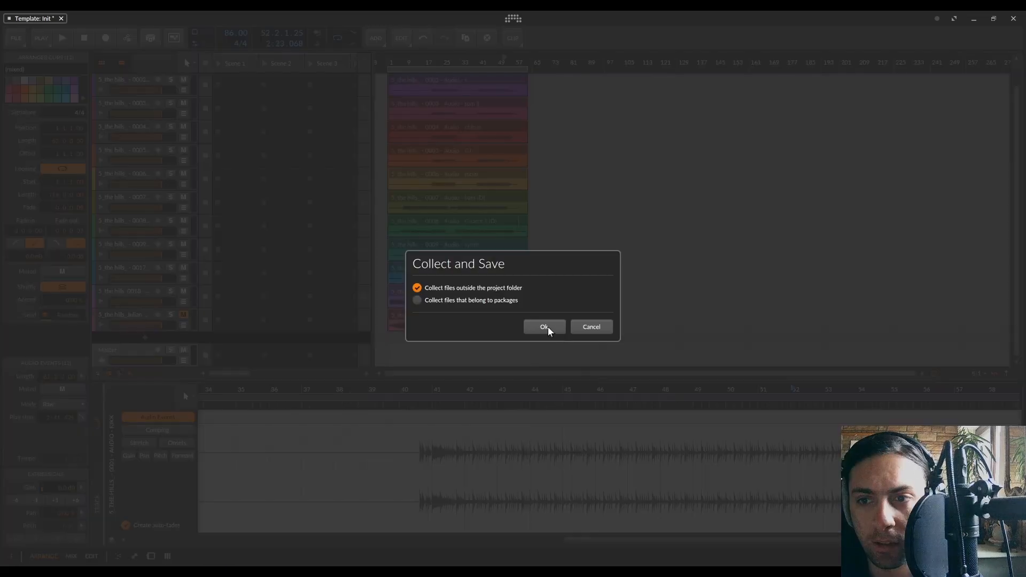
- Confirm Collect and Save, then save as a new project named 'the' under Documents > Bitwig Studio > Projects
{"action": "left_click", "coordinate": [543, 326]}
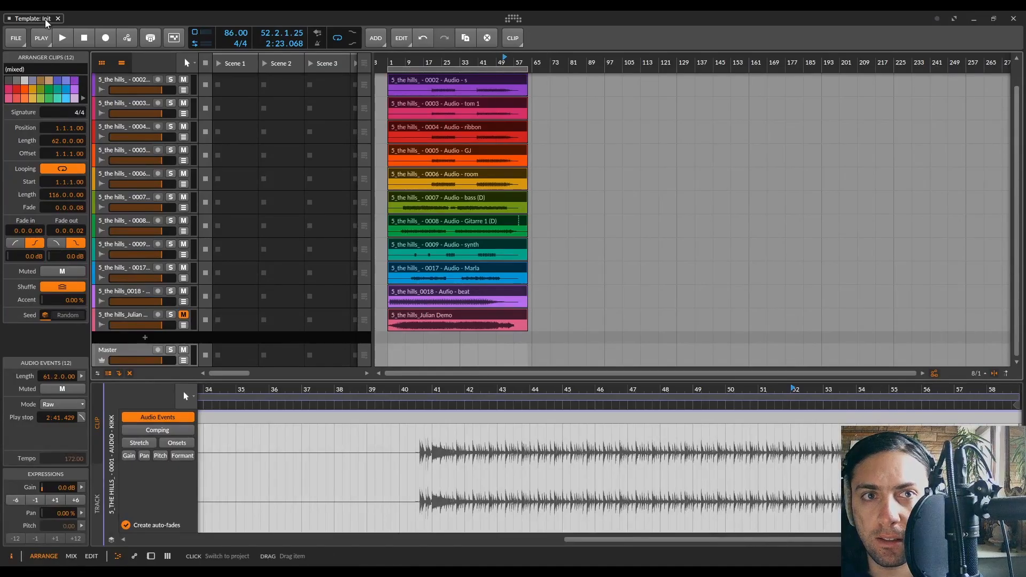
{"action": "left_click", "coordinate": [18, 39]}
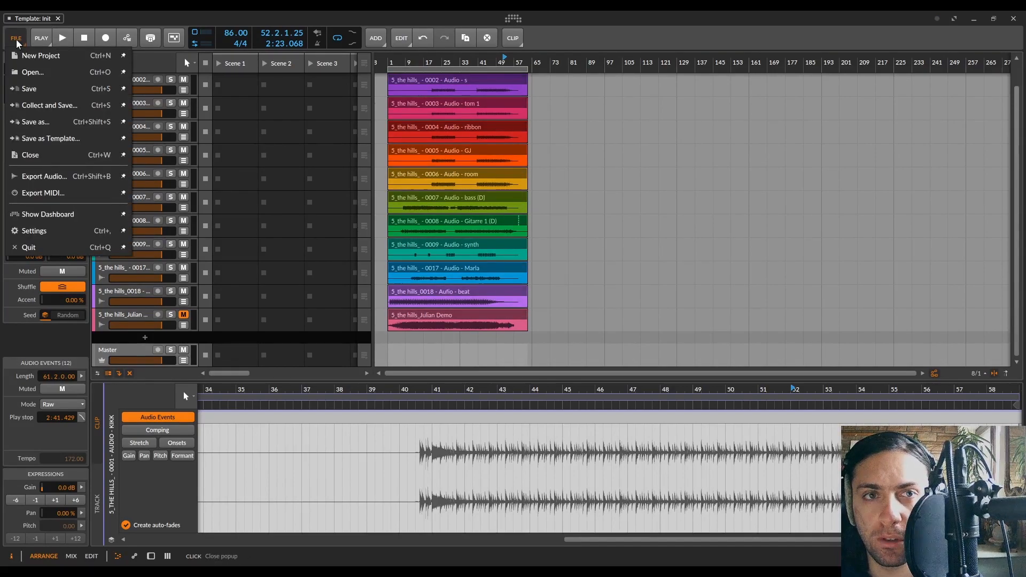
{"action": "left_click", "coordinate": [35, 122]}
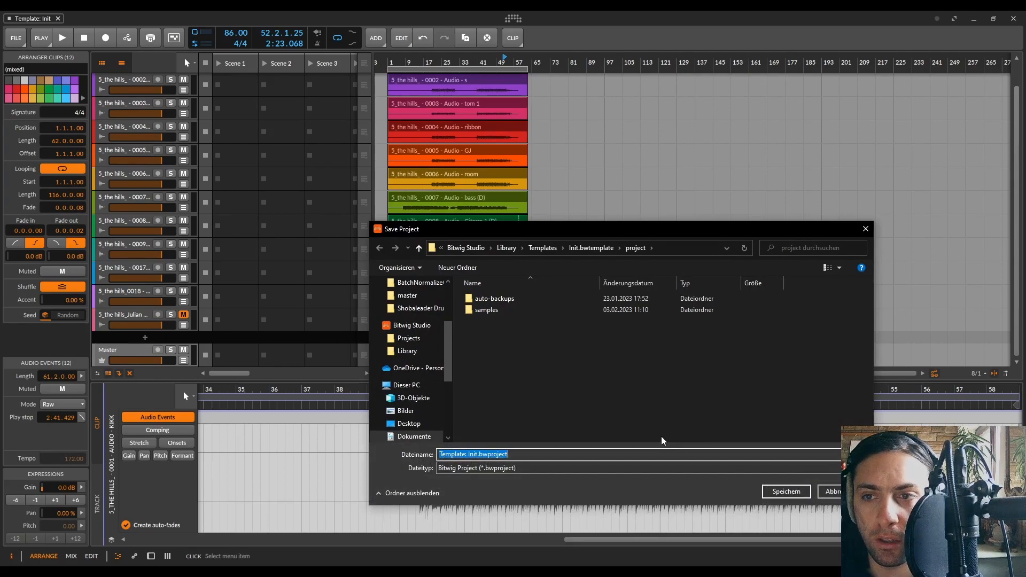
{"action": "left_click", "coordinate": [406, 385]}
{"action": "double_click", "coordinate": [495, 340]}
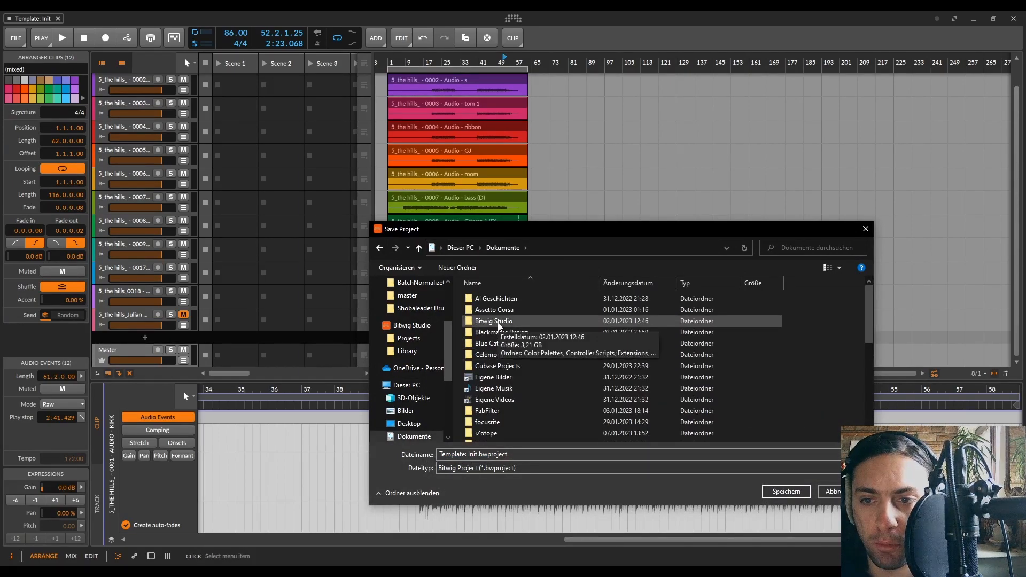
{"action": "type", "text": "the hills darien geep"}
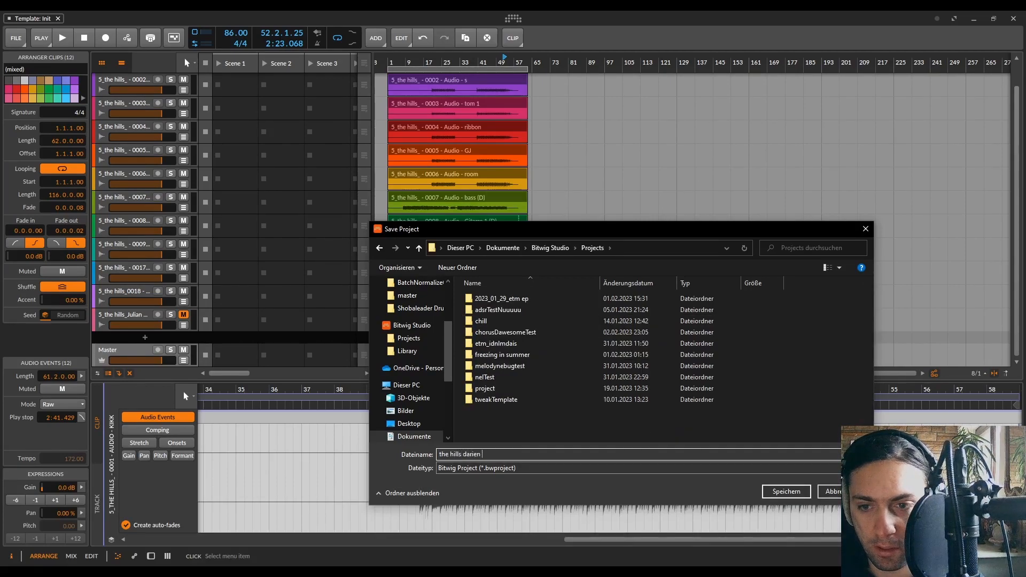
{"action": "key", "text": "Return"}
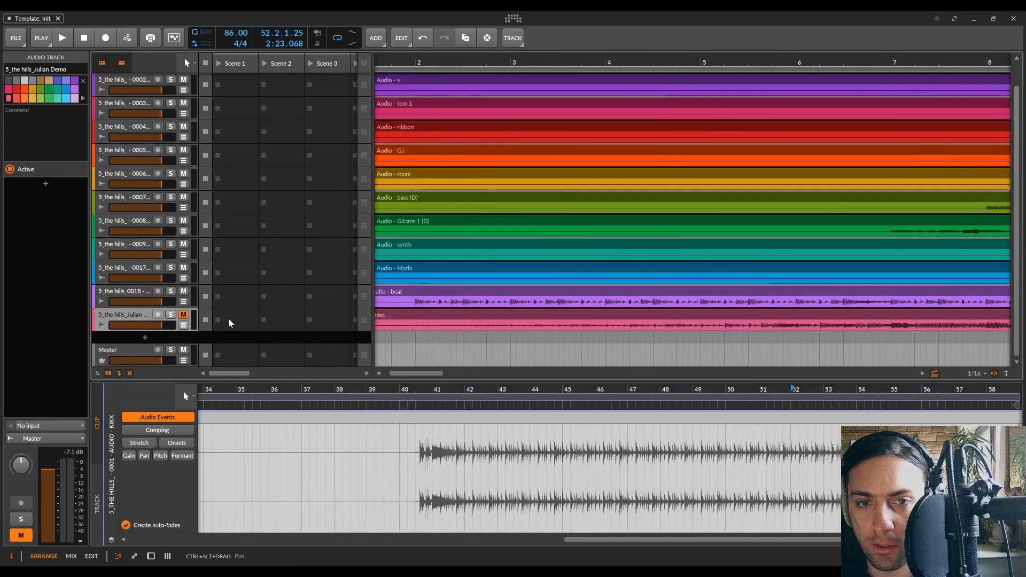
- Enlarge the beat and demo tracks, unmute the demo, and play from bar 2 to compare
{"action": "left_click_drag", "start_coordinate": [124, 510], "coordinate": [123, 510]}
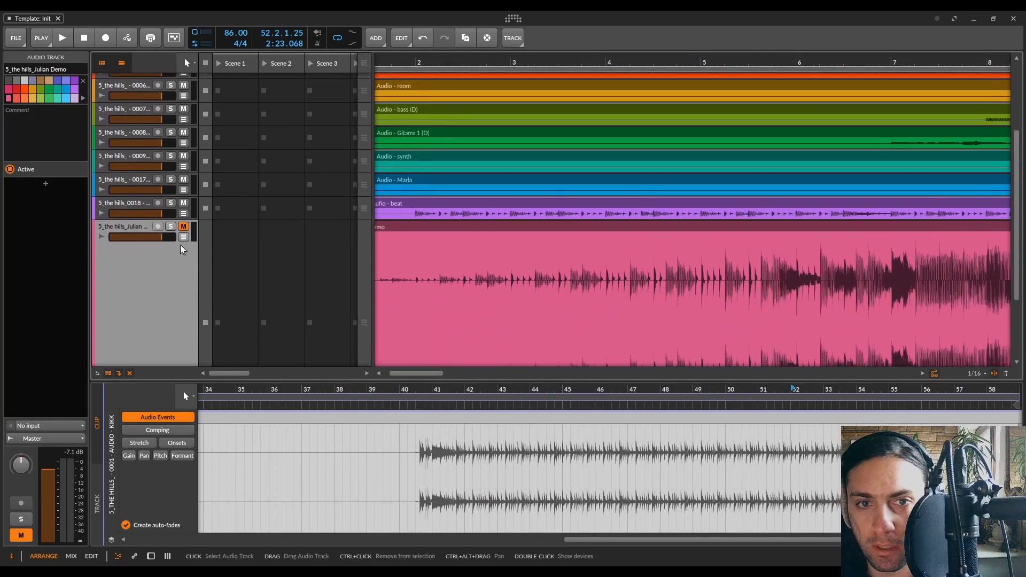
{"action": "left_click_drag", "start_coordinate": [162, 221], "coordinate": [161, 370]}
{"action": "scroll", "coordinate": [387, 110], "scroll_direction": "down", "scroll_amount": 5}
{"action": "scroll", "coordinate": [390, 111], "scroll_direction": "left", "scroll_amount": 2}
{"action": "left_click", "coordinate": [184, 134]}
{"action": "left_click", "coordinate": [485, 58]}
{"action": "key", "text": "space"}
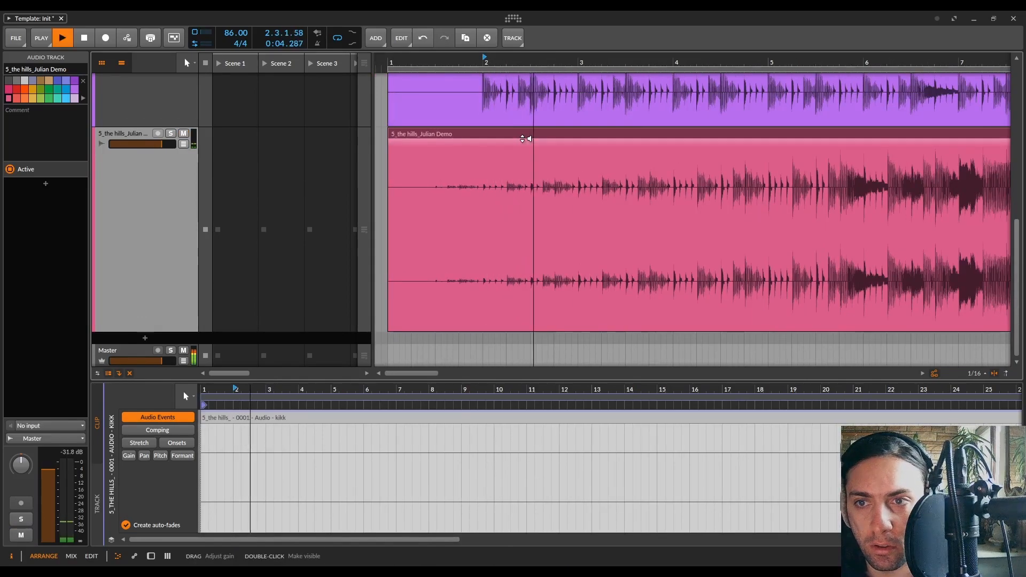
{"action": "key", "text": "space"}
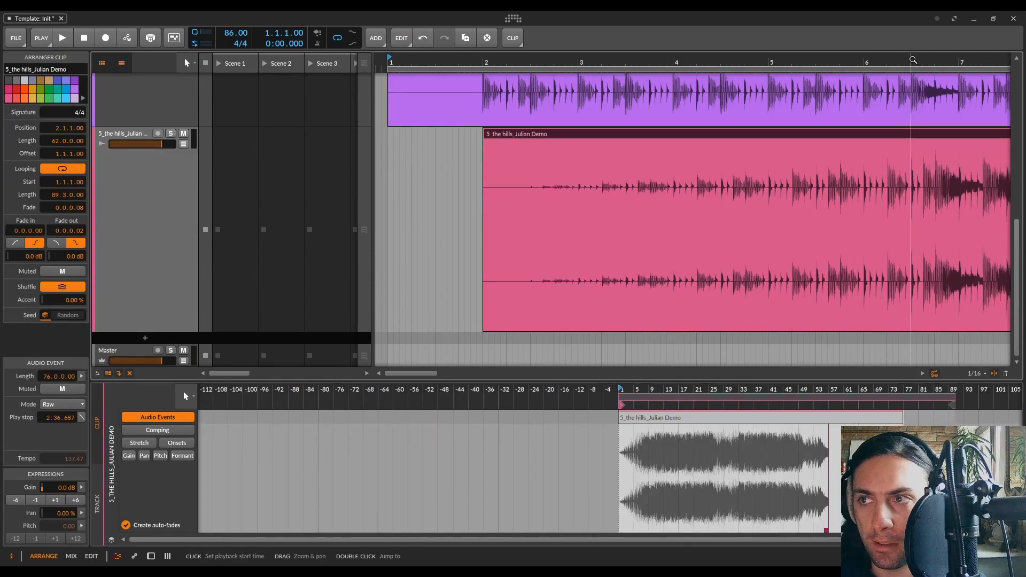
- Move the demo clip earlier in stages: 1.4.2.48, 1.4.1.00, then 1.3.4.83
{"action": "left_click", "coordinate": [911, 185]}
{"action": "scroll", "coordinate": [928, 185], "scroll_direction": "up", "scroll_amount": 5}
{"action": "scroll", "coordinate": [928, 185], "scroll_direction": "up", "scroll_amount": 1}
{"action": "left_click_drag", "start_coordinate": [902, 137], "coordinate": [818, 137]}
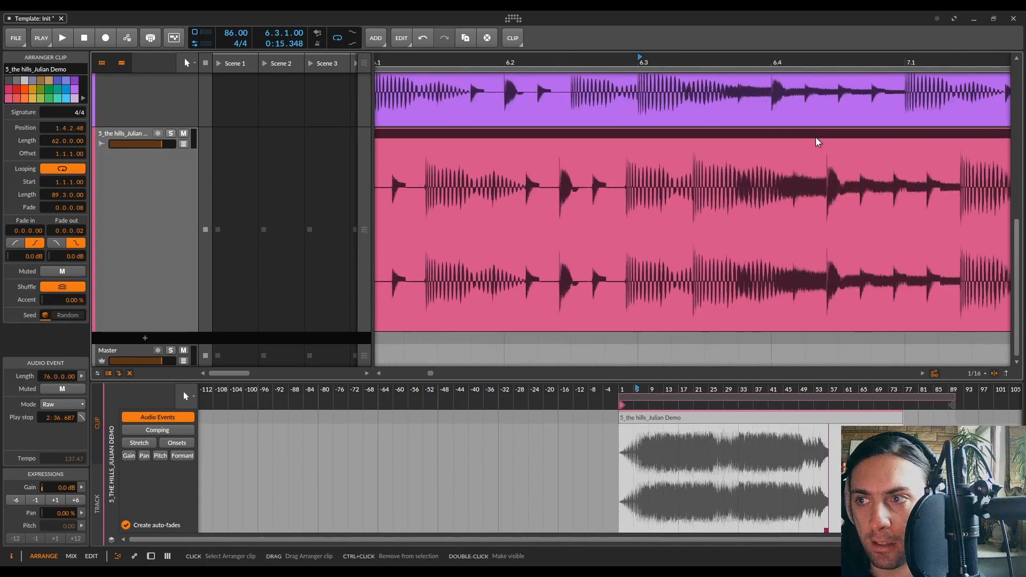
{"action": "scroll", "coordinate": [815, 137], "scroll_direction": "right", "scroll_amount": 3}
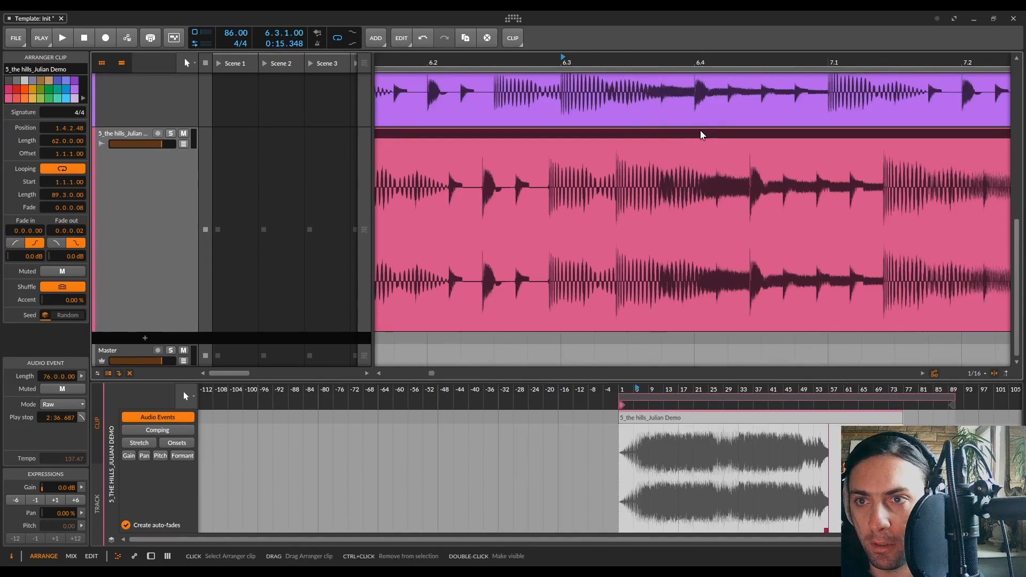
{"action": "left_click_drag", "start_coordinate": [699, 133], "coordinate": [648, 137]}
{"action": "scroll", "coordinate": [567, 137], "scroll_direction": "up", "scroll_amount": 5}
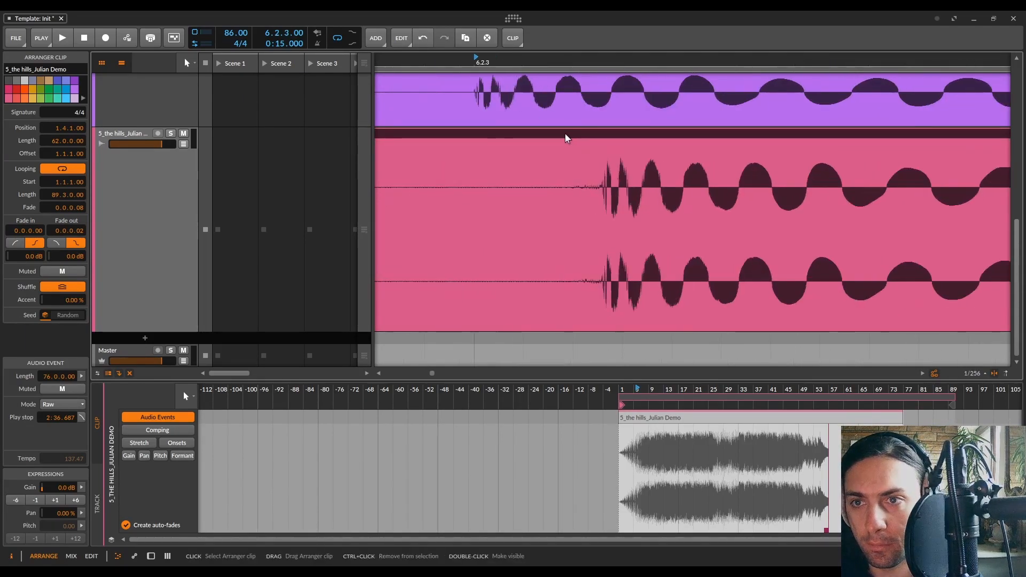
{"action": "left_click_drag", "start_coordinate": [566, 138], "coordinate": [453, 137]}
{"action": "scroll", "coordinate": [453, 136], "scroll_direction": "up", "scroll_amount": 5}
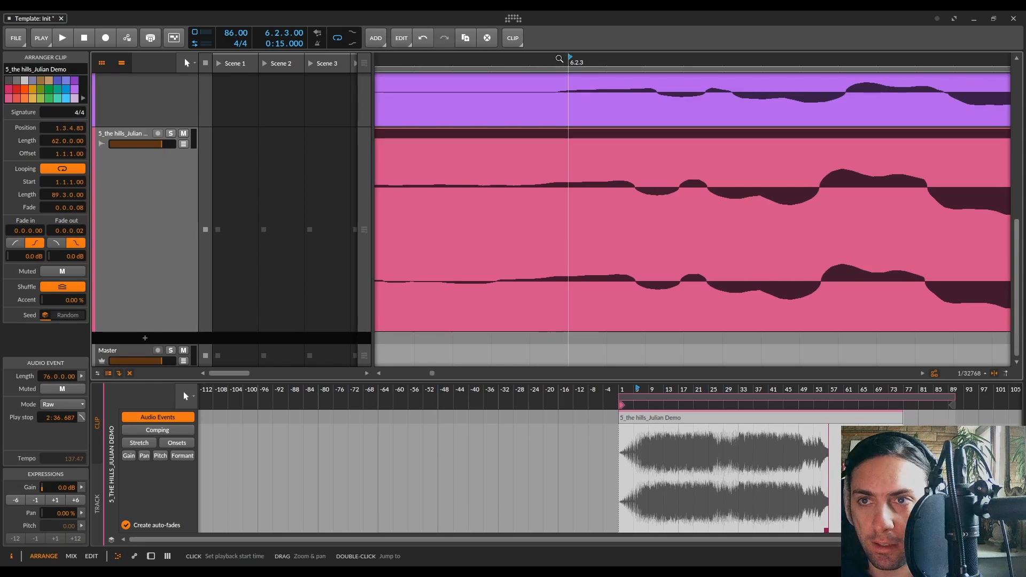
- Fine-tune the demo clip against the beat clip's transients and play back to check
{"action": "left_click_drag", "start_coordinate": [565, 138], "coordinate": [599, 137]}
{"action": "scroll", "coordinate": [593, 90], "scroll_direction": "up", "scroll_amount": 3}
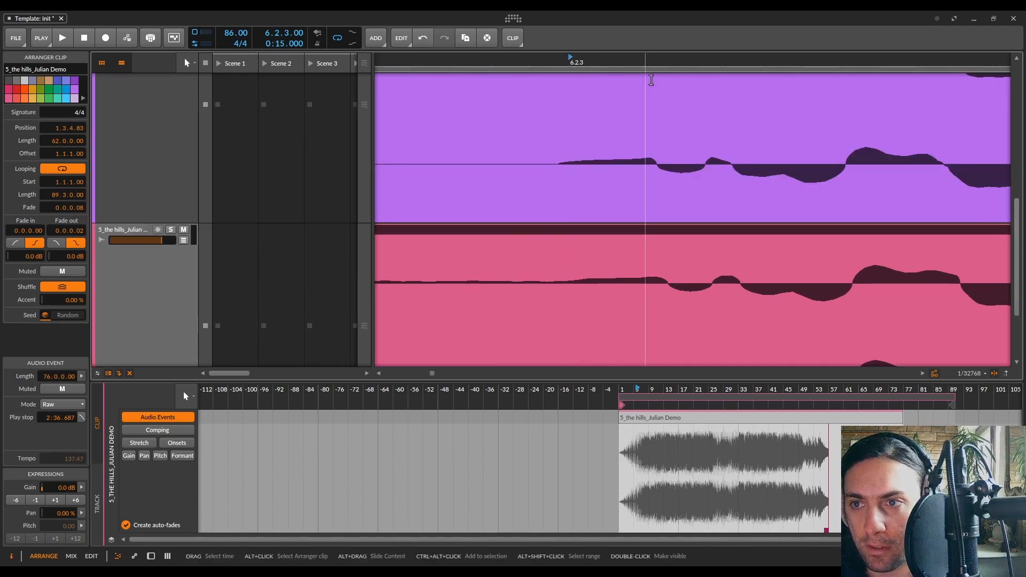
{"action": "left_click_drag", "start_coordinate": [666, 232], "coordinate": [656, 232]}
{"action": "left_click_drag", "start_coordinate": [654, 58], "coordinate": [655, 80]}
{"action": "left_click_drag", "start_coordinate": [660, 229], "coordinate": [657, 230]}
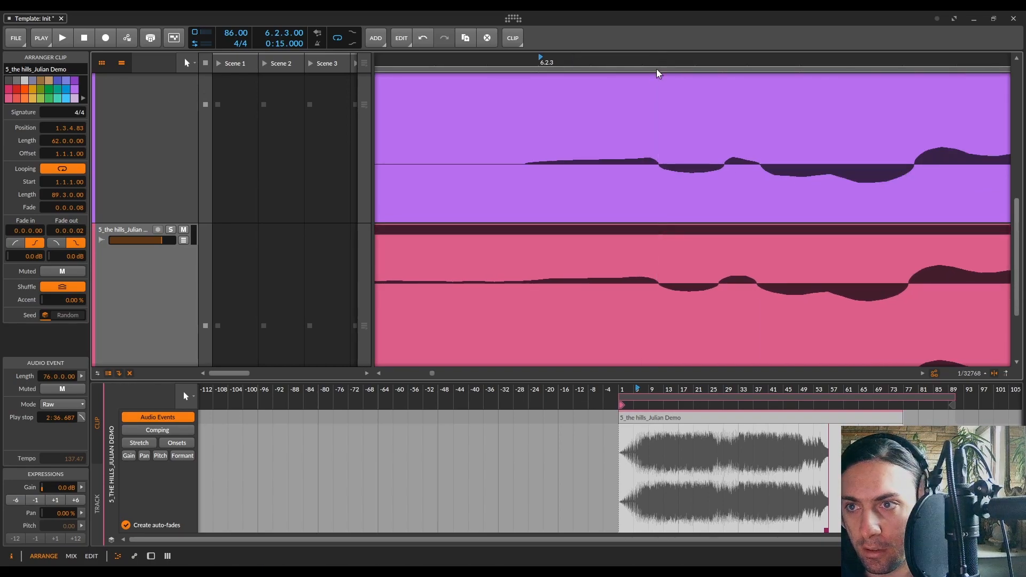
{"action": "key", "text": "space"}
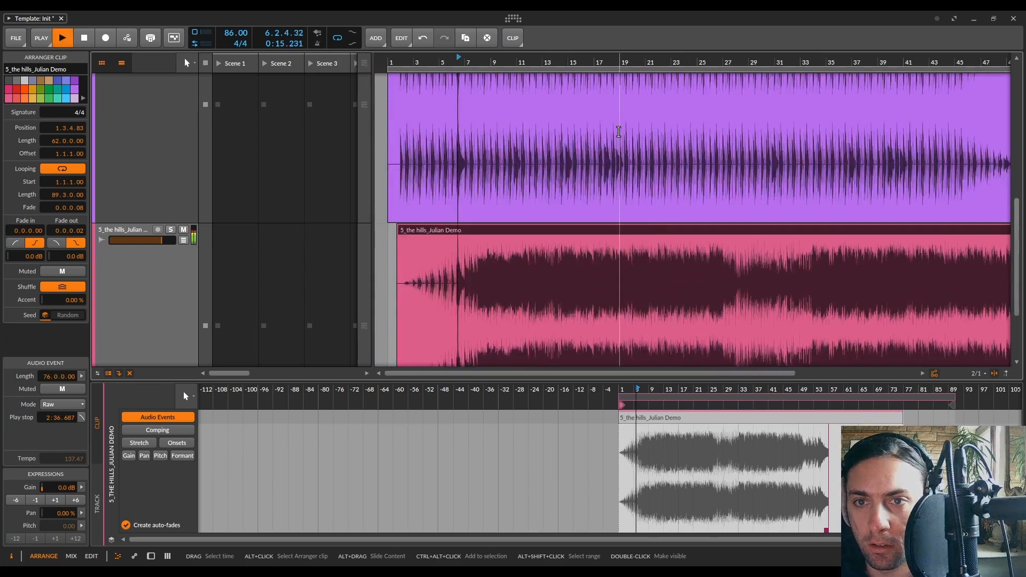
{"action": "key", "text": "space"}
- Shrink the demo and beat tracks to minimum height
{"action": "scroll", "coordinate": [618, 134], "scroll_direction": "down", "scroll_amount": 5}
{"action": "scroll", "coordinate": [165, 290], "scroll_direction": "down", "scroll_amount": 3}
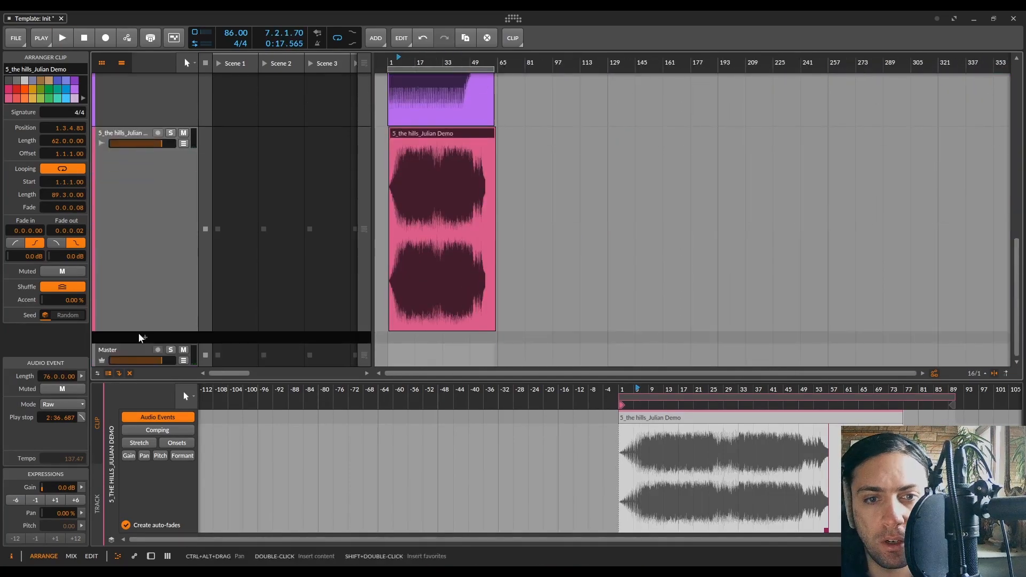
{"action": "left_click_drag", "start_coordinate": [140, 331], "coordinate": [157, 105]}
{"action": "scroll", "coordinate": [164, 363], "scroll_direction": "up", "scroll_amount": 1}
{"action": "left_click_drag", "start_coordinate": [153, 324], "coordinate": [135, 14]}
{"action": "scroll", "coordinate": [383, 173], "scroll_direction": "up", "scroll_amount": 3}
- Select the six drum-mic clips and trim them to end near bar 59
{"action": "left_click_drag", "start_coordinate": [383, 201], "coordinate": [539, 80]}
{"action": "scroll", "coordinate": [430, 82], "scroll_direction": "up", "scroll_amount": 5}
{"action": "scroll", "coordinate": [540, 110], "scroll_direction": "down", "scroll_amount": 4}
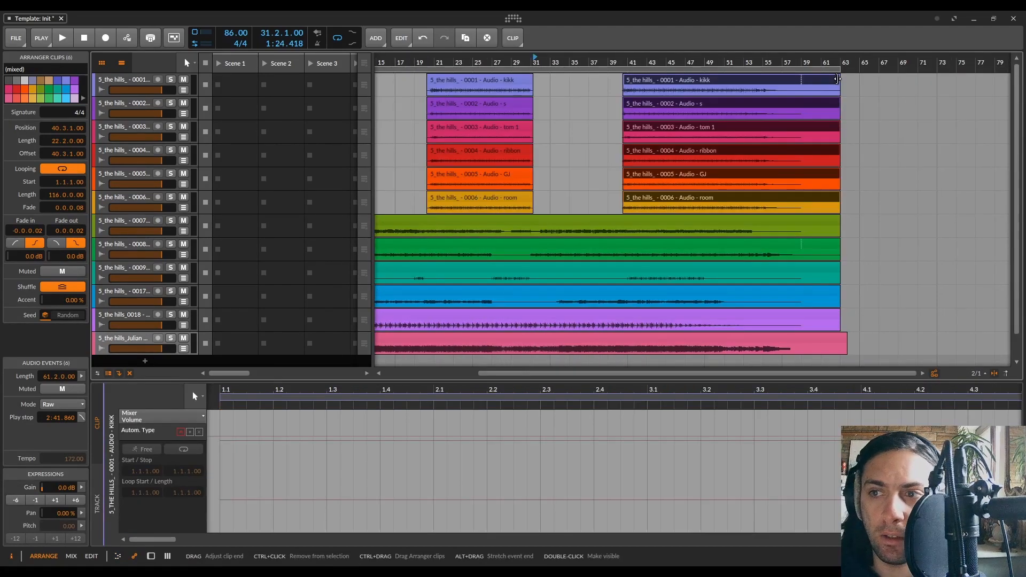
{"action": "scroll", "coordinate": [838, 82], "scroll_direction": "up", "scroll_amount": 3}
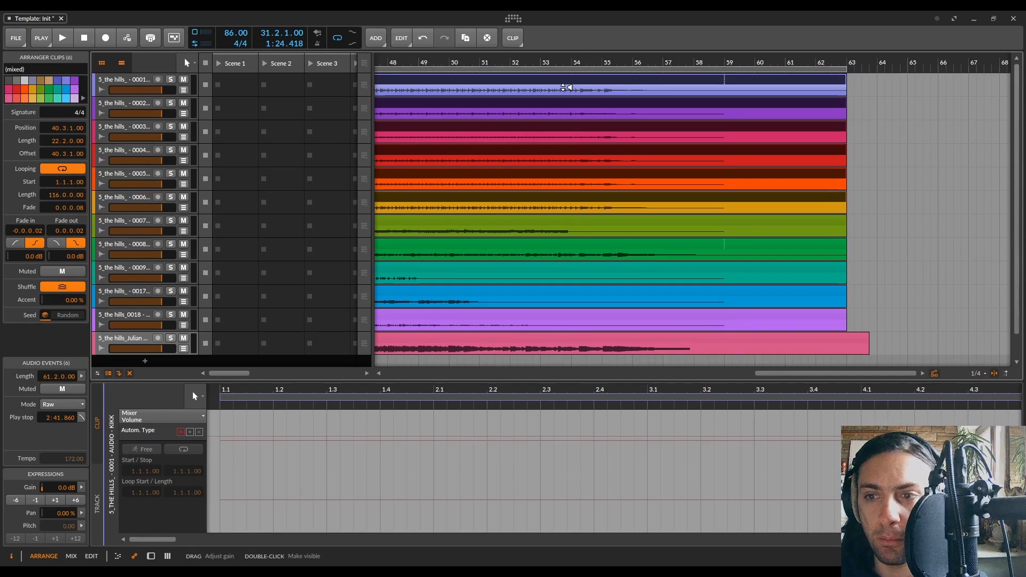
{"action": "left_click_drag", "start_coordinate": [141, 94], "coordinate": [135, 505]}
{"action": "scroll", "coordinate": [638, 113], "scroll_direction": "down", "scroll_amount": 1}
{"action": "scroll", "coordinate": [643, 98], "scroll_direction": "up", "scroll_amount": 15}
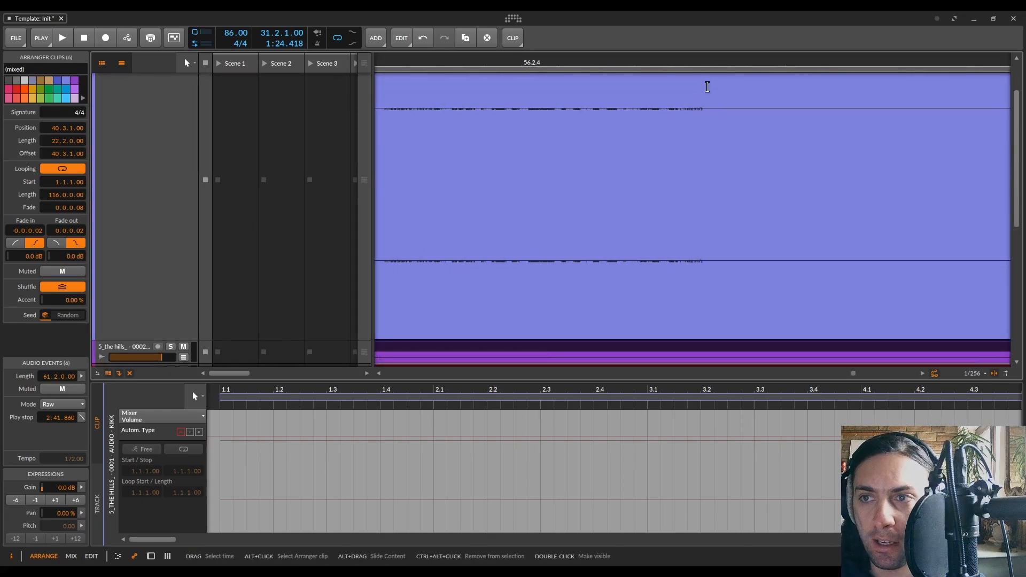
{"action": "scroll", "coordinate": [706, 101], "scroll_direction": "down", "scroll_amount": 15}
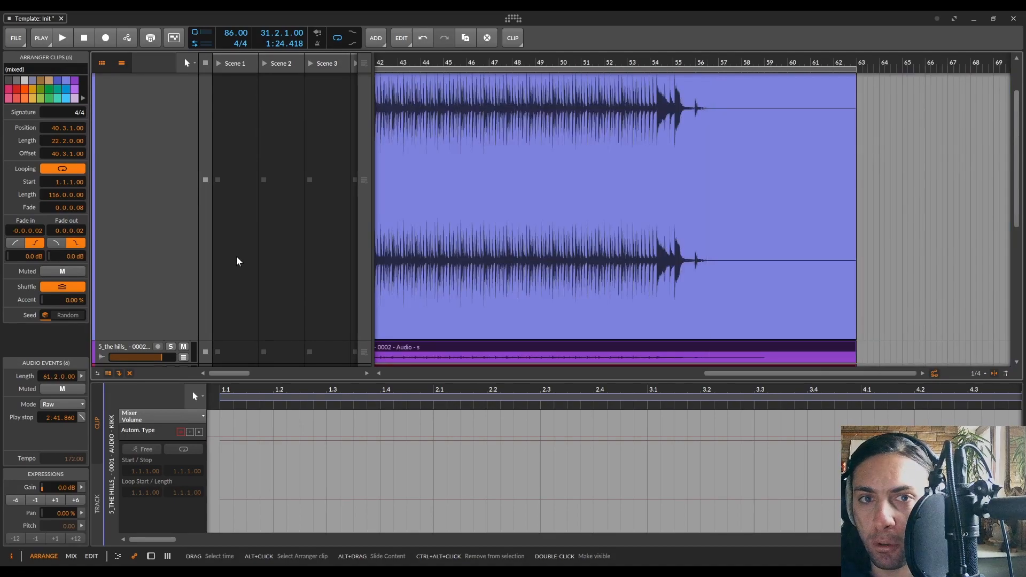
{"action": "left_click_drag", "start_coordinate": [747, 198], "coordinate": [763, 195]}
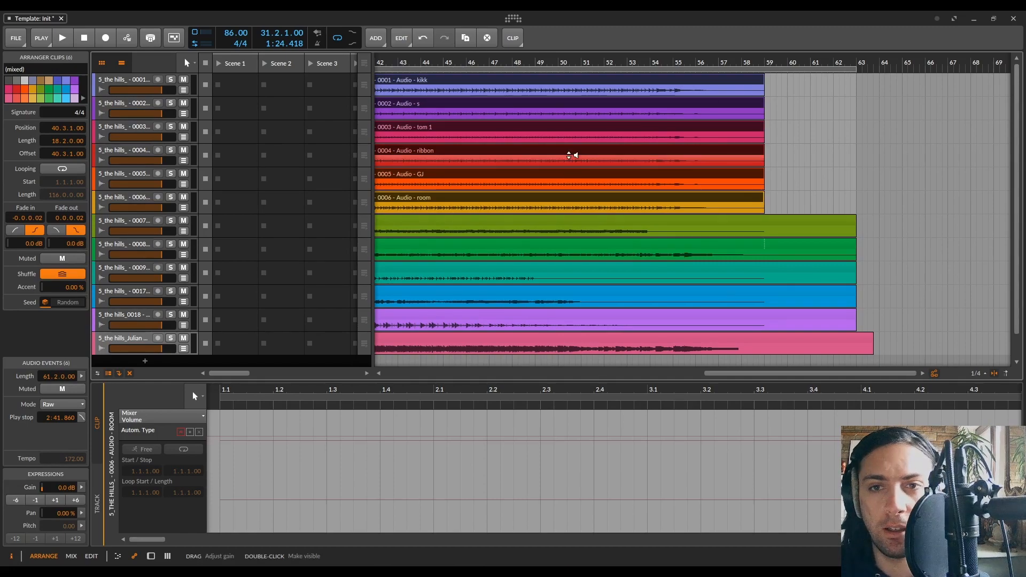
- Shorten the bass clip to end near bar 53 and the guitar clip near bar 57
{"action": "scroll", "coordinate": [573, 156], "scroll_direction": "down", "scroll_amount": 3}
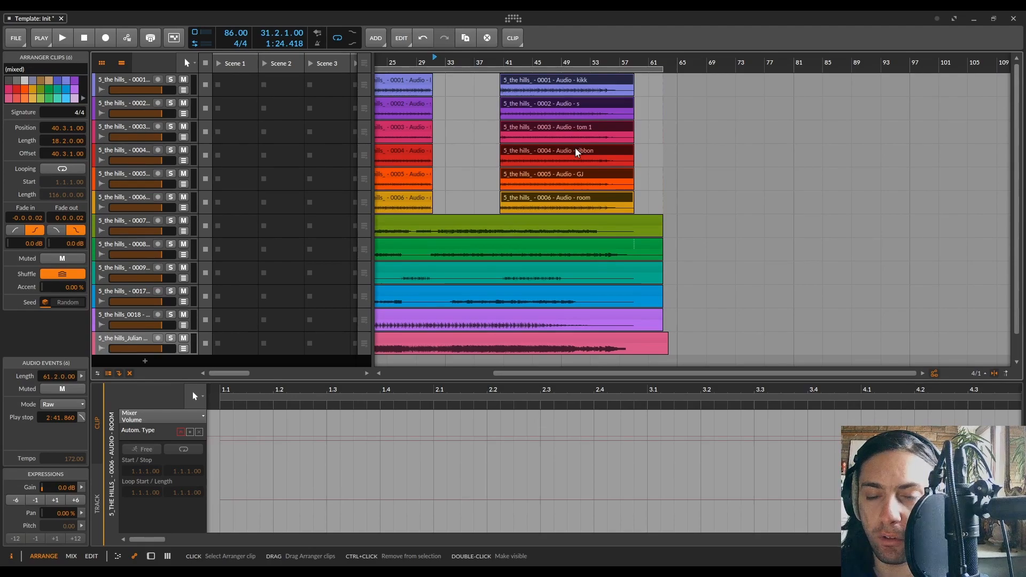
{"action": "left_click_drag", "start_coordinate": [661, 219], "coordinate": [597, 220]}
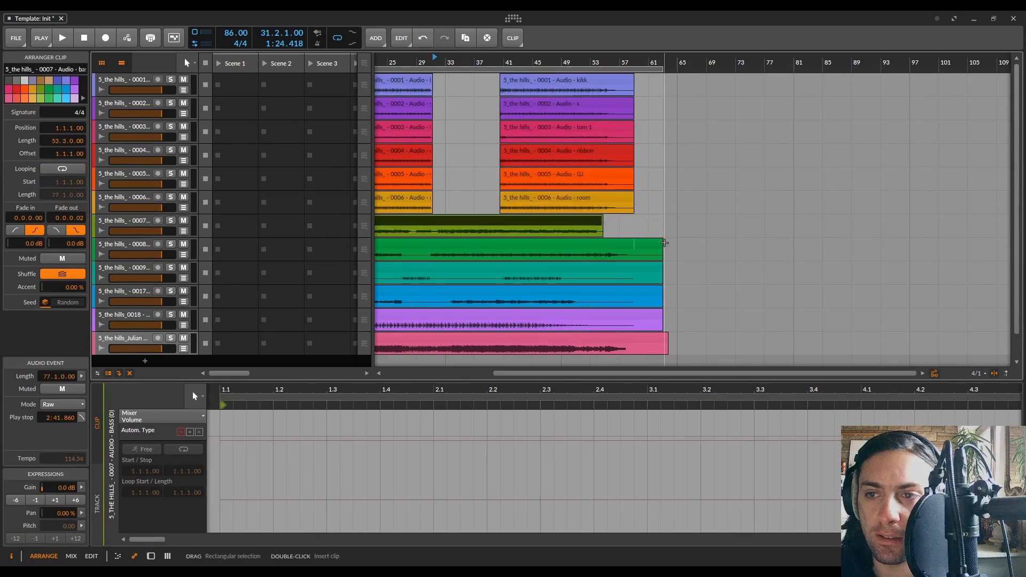
{"action": "mouse_move", "coordinate": [662, 245]}
{"action": "left_mouse_down"}
{"action": "mouse_move", "coordinate": [628, 246]}
{"action": "mouse_move", "coordinate": [644, 247]}
{"action": "left_mouse_up"}
{"action": "scroll", "coordinate": [631, 246], "scroll_direction": "up", "scroll_amount": 5}
- Group the six drum-mic tracks together and collapse the new group
{"action": "left_click", "coordinate": [807, 268]}
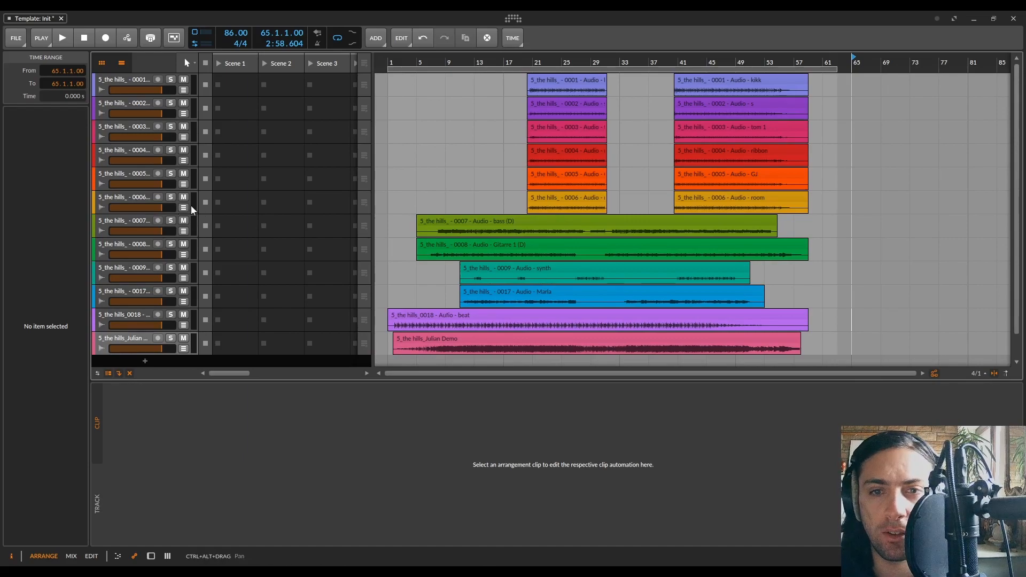
{"action": "left_click", "coordinate": [130, 197]}
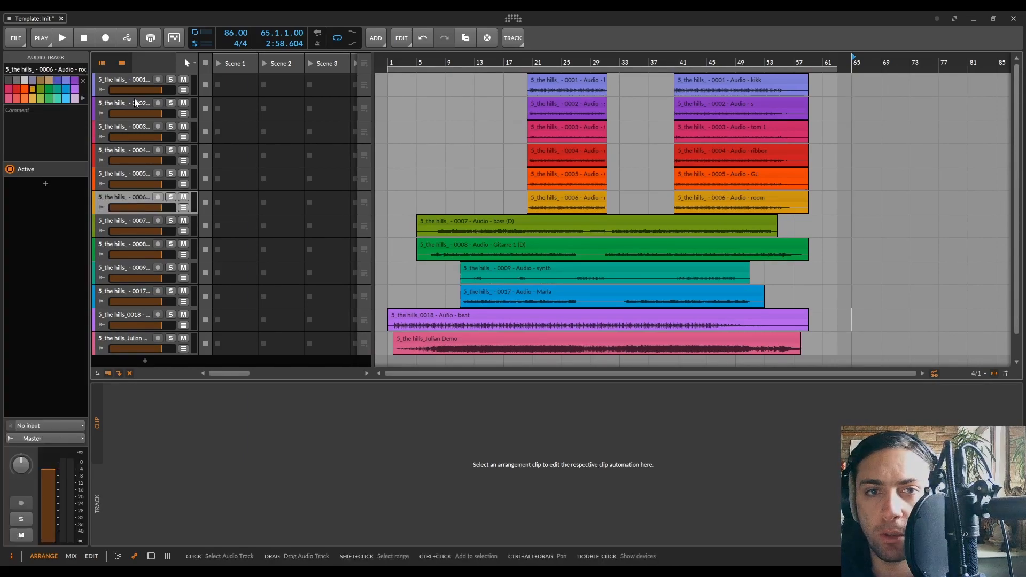
{"action": "left_click", "coordinate": [137, 78], "text": "shift"}
{"action": "right_click", "coordinate": [133, 80]}
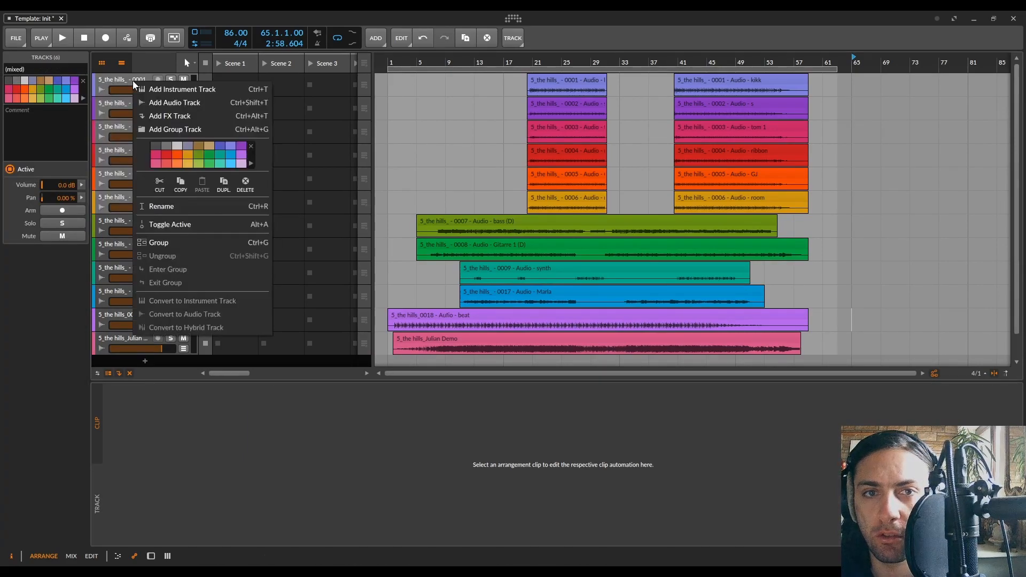
{"action": "left_click", "coordinate": [174, 248]}
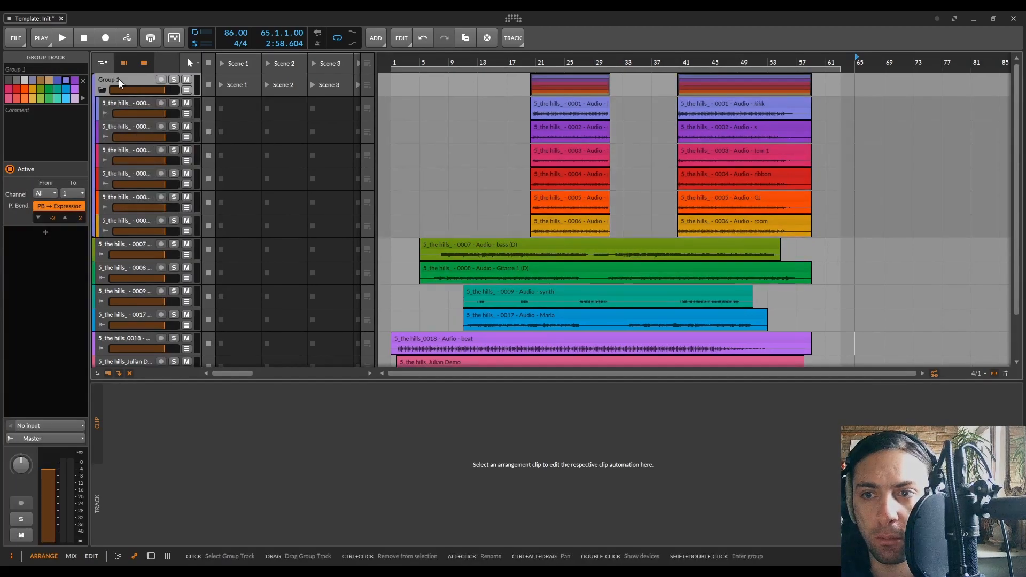
{"action": "left_click", "coordinate": [102, 89]}
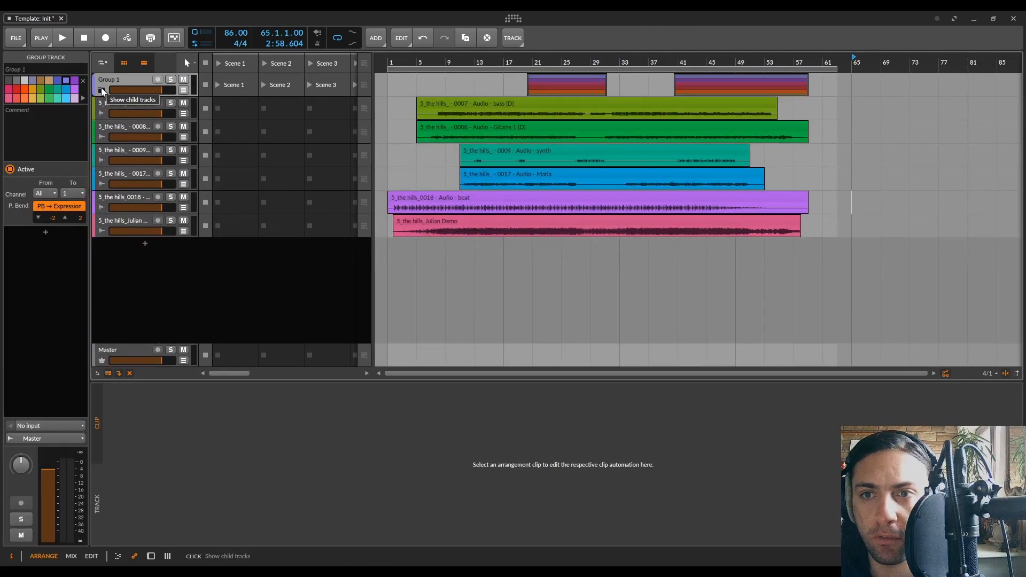
- Move the beat track above the drum group, audition it solo, and rename it 'e drums'
{"action": "left_click_drag", "start_coordinate": [125, 195], "coordinate": [110, 74]}
{"action": "left_click", "coordinate": [403, 100]}
{"action": "key", "text": "space"}
{"action": "key", "text": "s"}
{"action": "left_click", "coordinate": [596, 63]}
{"action": "left_click", "coordinate": [670, 63]}
{"action": "key", "text": "space"}
{"action": "double_click", "coordinate": [127, 80]}
{"action": "type", "text": "e"}
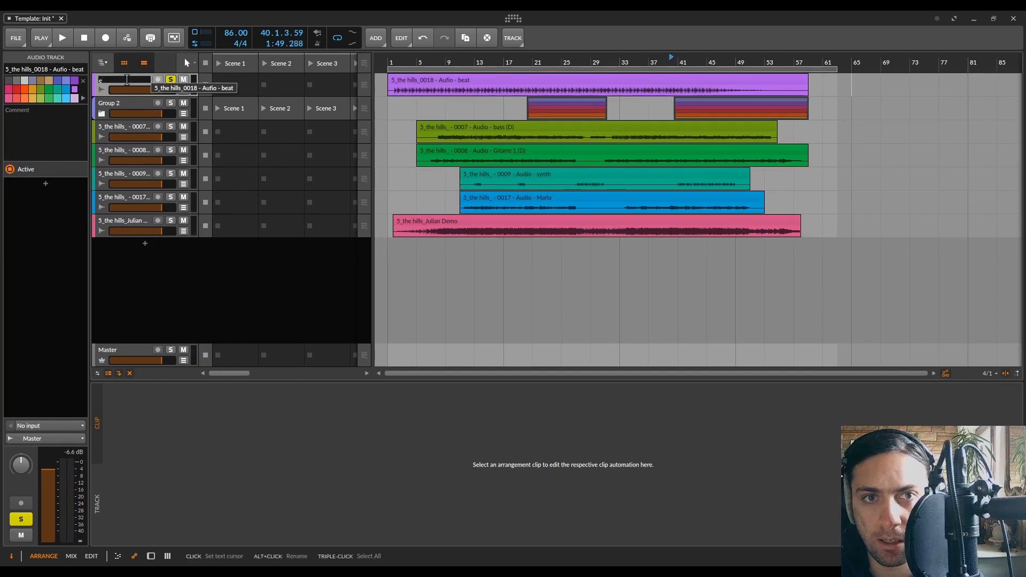
{"action": "type", "text": " drums"}
{"action": "left_click", "coordinate": [170, 80]}
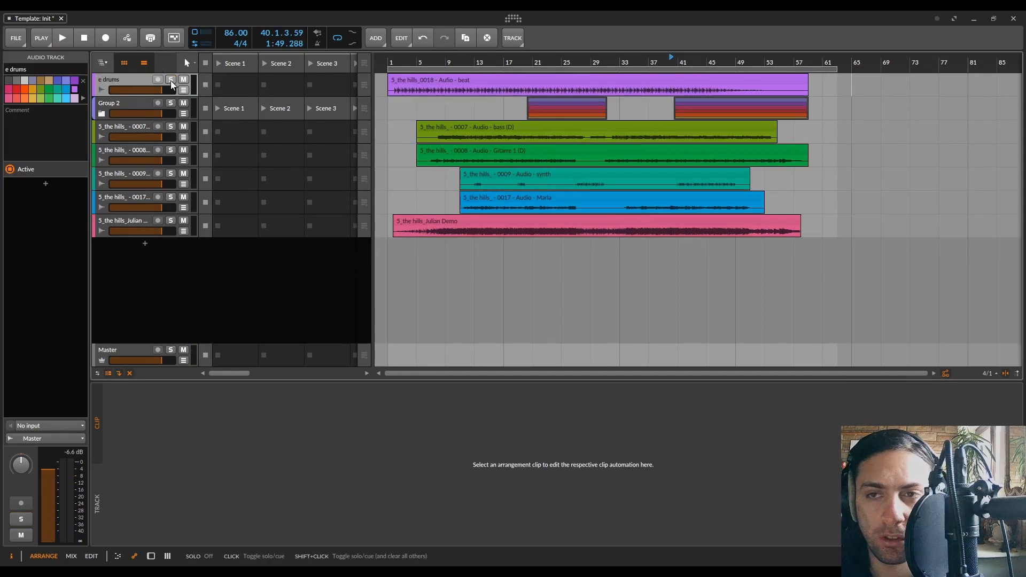
{"action": "scroll", "coordinate": [390, 84], "scroll_direction": "up", "scroll_amount": 10}
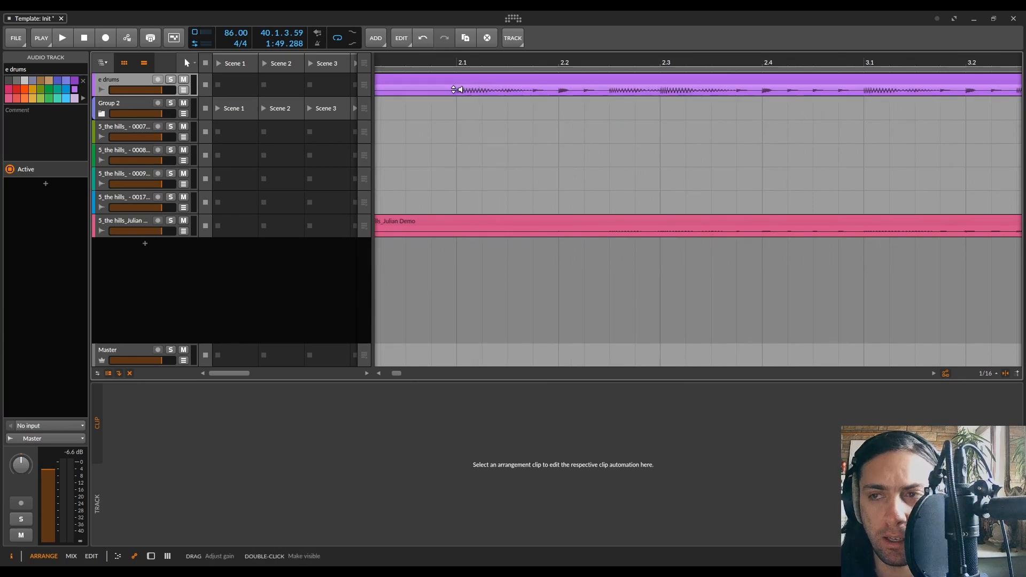
{"action": "scroll", "coordinate": [454, 89], "scroll_direction": "down", "scroll_amount": 10}
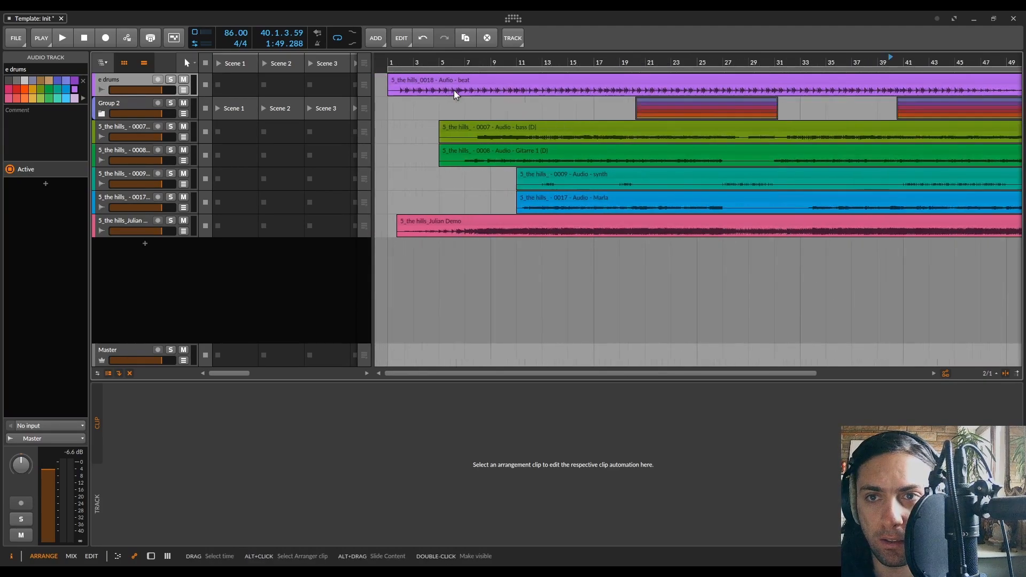
{"action": "scroll", "coordinate": [455, 94], "scroll_direction": "down", "scroll_amount": 4}
{"action": "scroll", "coordinate": [430, 87], "scroll_direction": "up", "scroll_amount": 6}
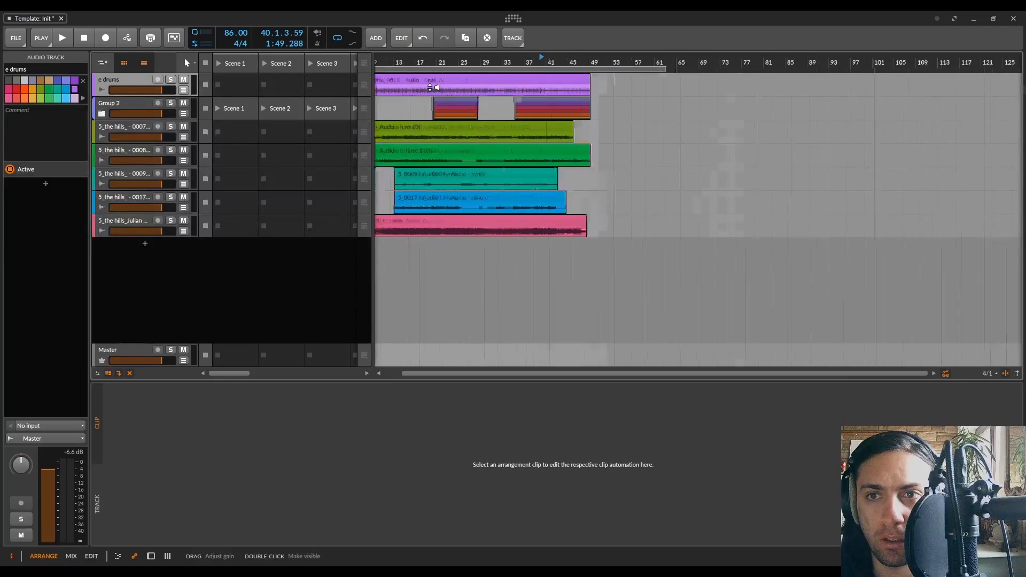
- Audition and rename the bass track 'bass', move it above the group, and trim its clip start later
{"action": "left_click", "coordinate": [414, 93]}
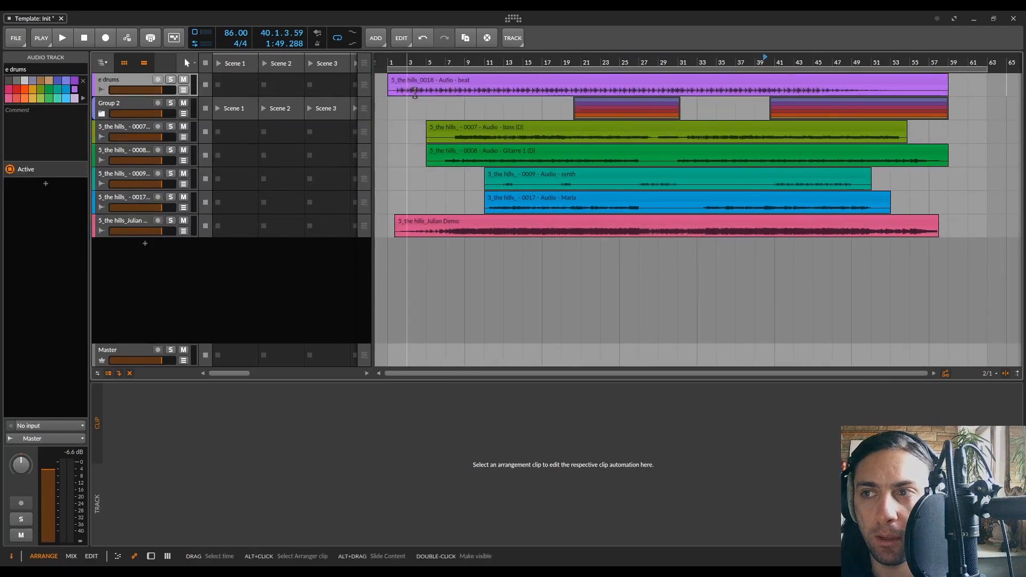
{"action": "left_click", "coordinate": [122, 126]}
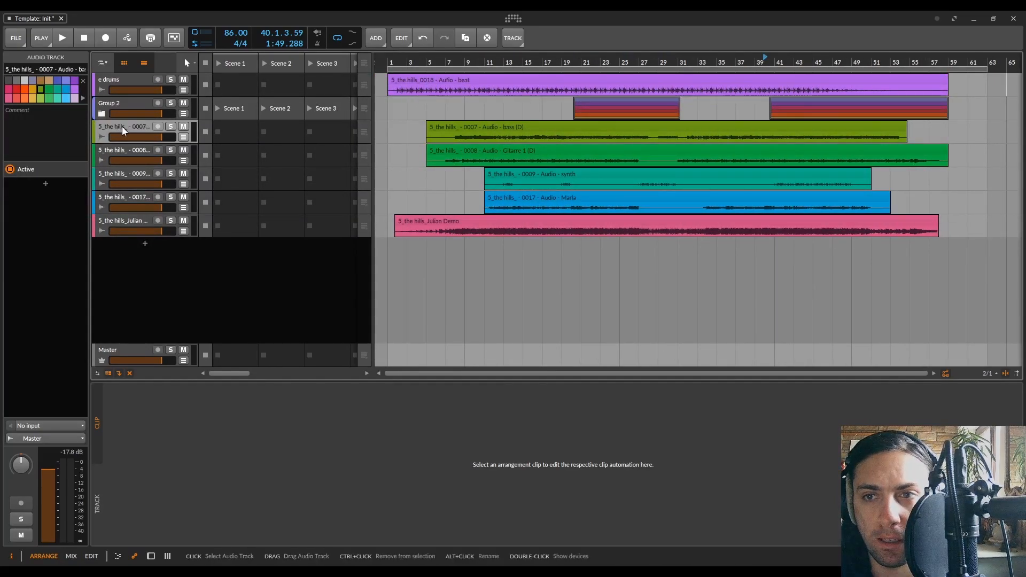
{"action": "left_click", "coordinate": [171, 127]}
{"action": "key", "text": "space"}
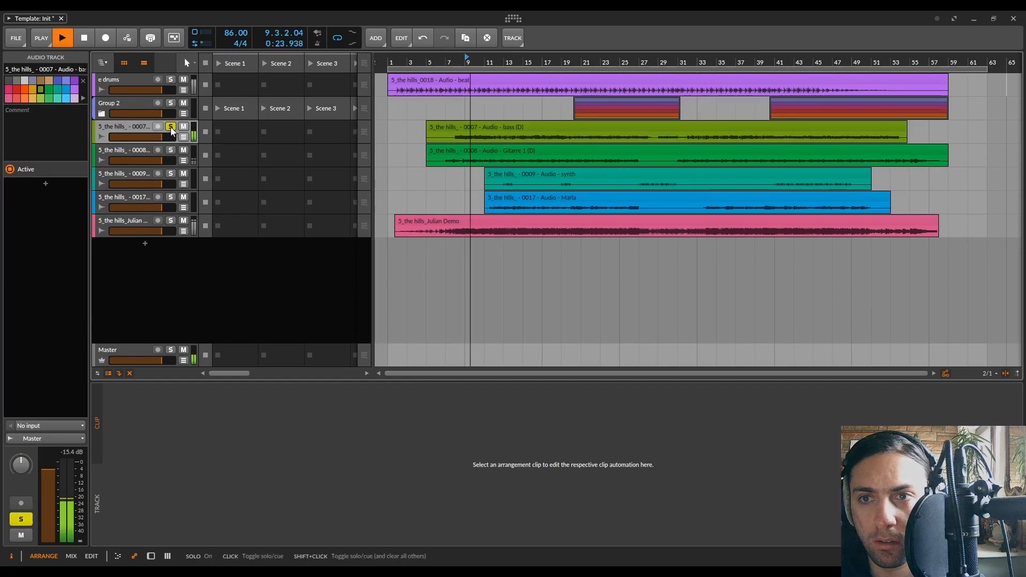
{"action": "double_click", "coordinate": [130, 126]}
{"action": "type", "text": "bass"}
{"action": "key", "text": "Return"}
{"action": "key", "text": "space"}
{"action": "left_click", "coordinate": [171, 126]}
{"action": "left_click_drag", "start_coordinate": [117, 126], "coordinate": [120, 96]}
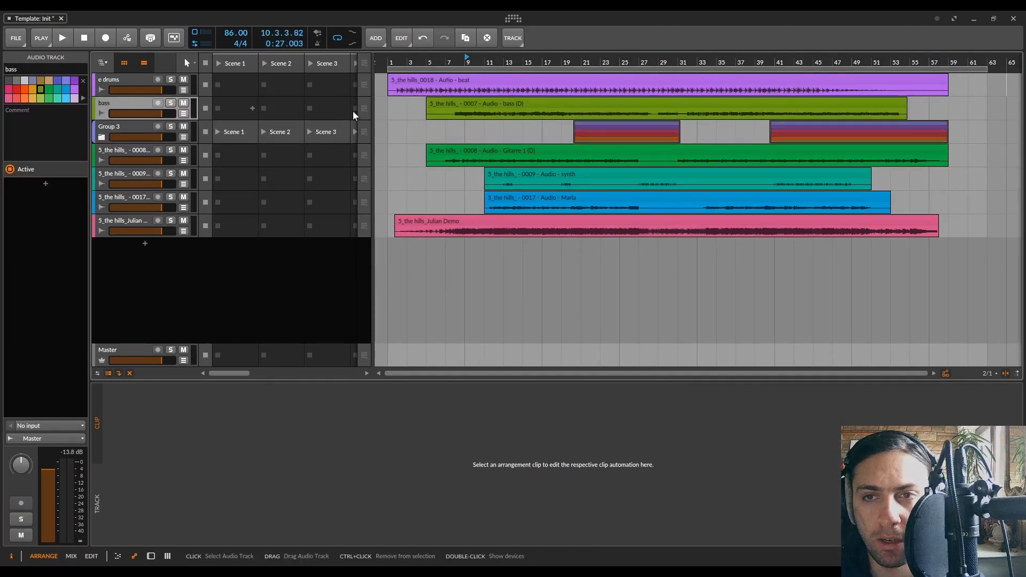
{"action": "left_click_drag", "start_coordinate": [426, 104], "coordinate": [447, 104]}
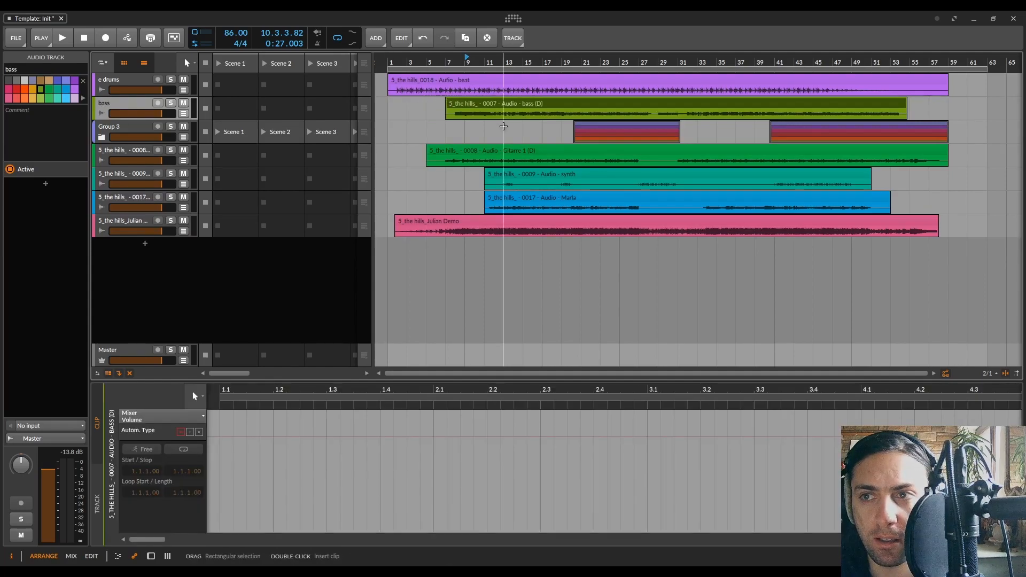
- Rename the soloed guitar track 'guit dist+phasy' and move it above the drum group
{"action": "left_click", "coordinate": [127, 150]}
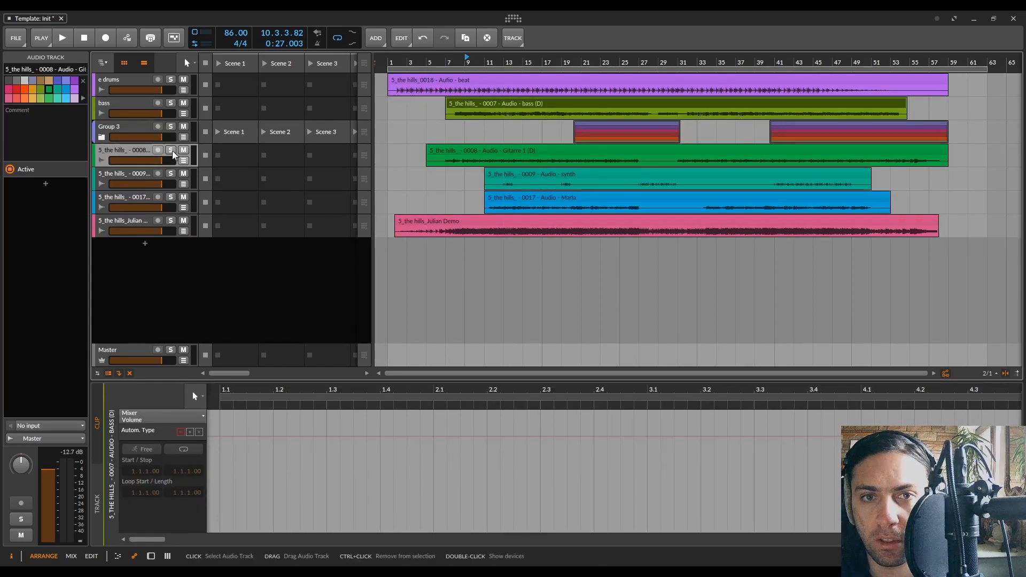
{"action": "left_click", "coordinate": [171, 150]}
{"action": "key", "text": "space"}
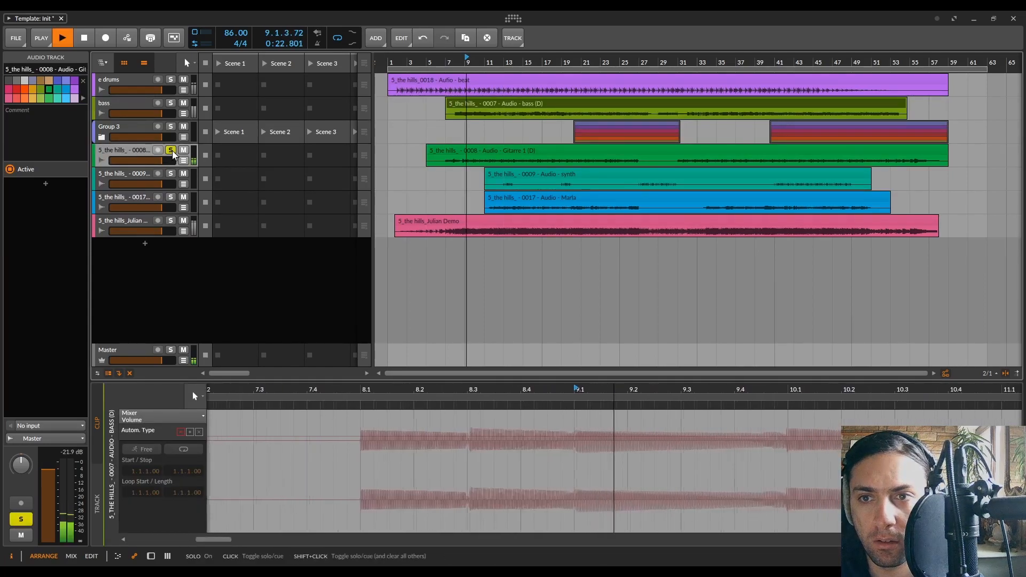
{"action": "double_click", "coordinate": [140, 151]}
{"action": "type", "text": "g"}
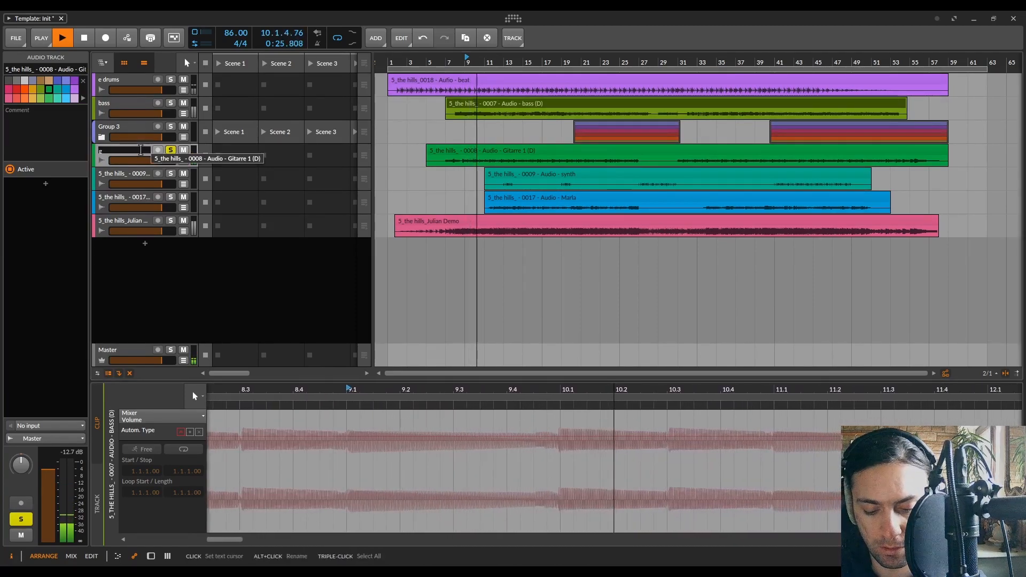
{"action": "type", "text": "uit"}
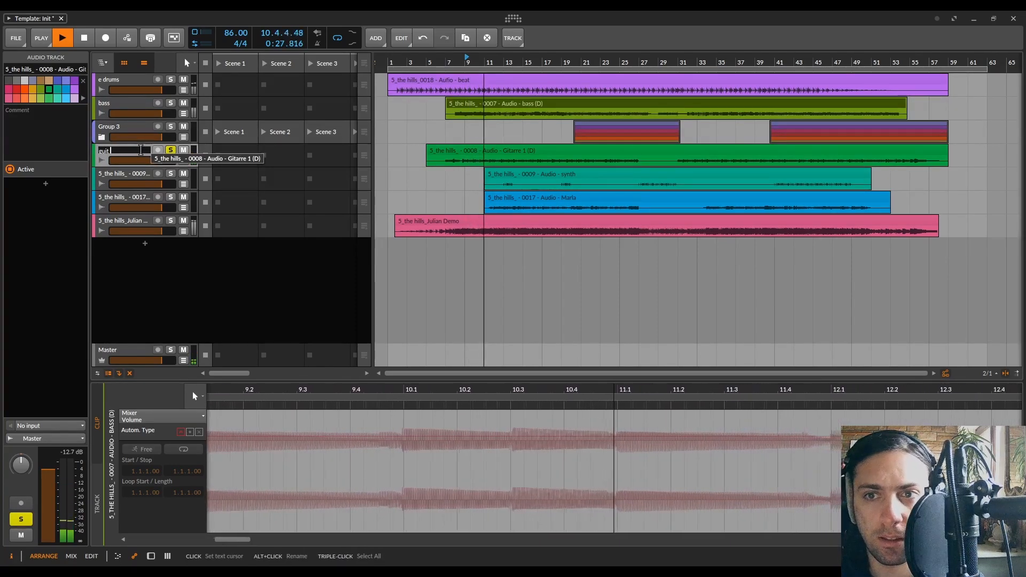
{"action": "type", "text": " distant"}
{"action": "key", "text": "Return"}
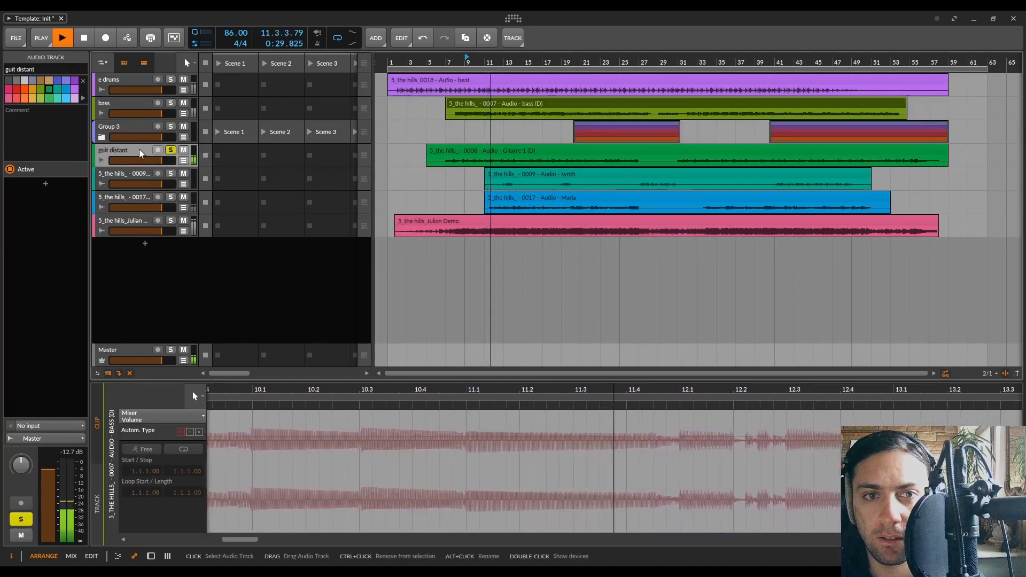
{"action": "double_click", "coordinate": [137, 151]}
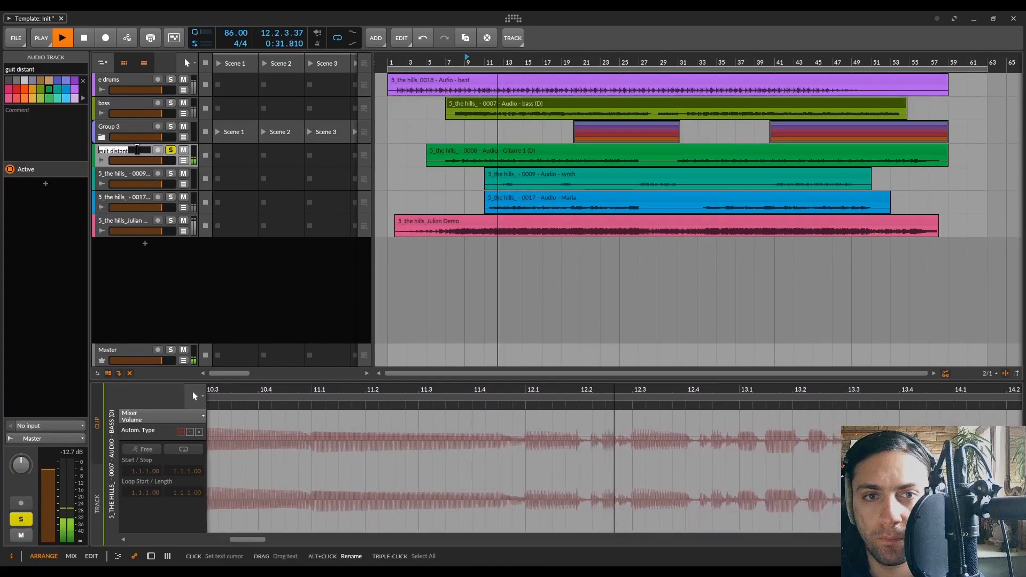
{"action": "key", "text": "BackSpace"}
{"action": "key", "text": "BackSpace"}
{"action": "key", "text": "BackSpace"}
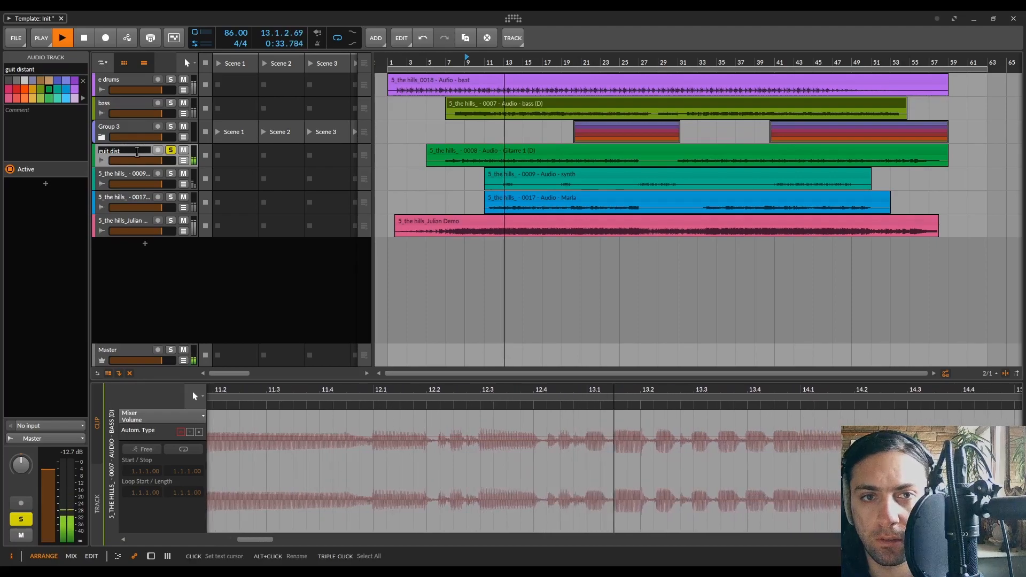
{"action": "type", "text": "+phasy"}
{"action": "key", "text": "Return"}
{"action": "key", "text": "space"}
{"action": "left_click_drag", "start_coordinate": [182, 155], "coordinate": [123, 120]}
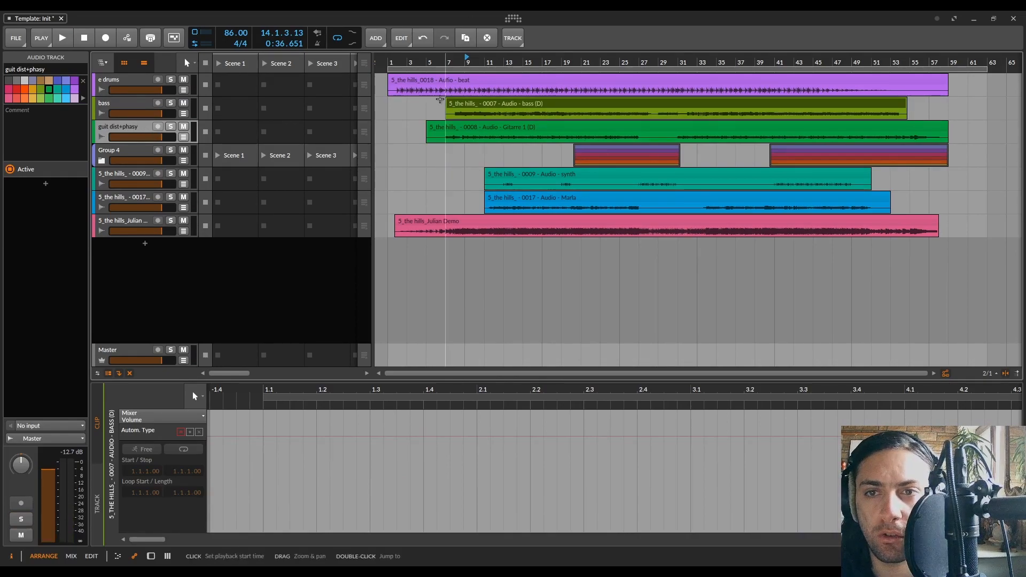
- Trim the guitar clip to start near bar 6.7 and the bass clip to just before bar 8
{"action": "scroll", "coordinate": [424, 129], "scroll_direction": "up", "scroll_amount": 5}
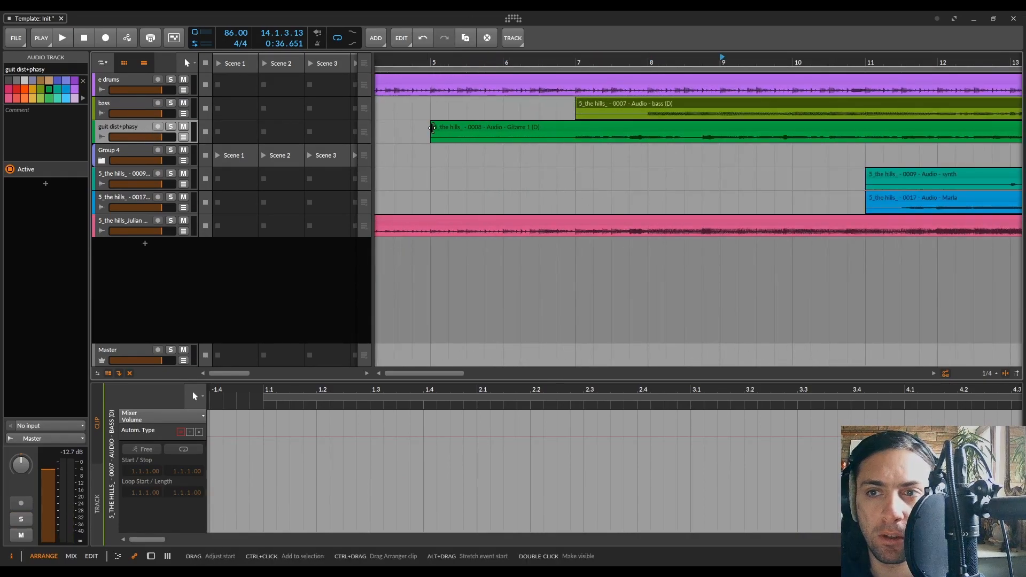
{"action": "left_click_drag", "start_coordinate": [429, 128], "coordinate": [557, 128]}
{"action": "scroll", "coordinate": [470, 123], "scroll_direction": "down", "scroll_amount": 4}
{"action": "scroll", "coordinate": [465, 119], "scroll_direction": "up", "scroll_amount": 4}
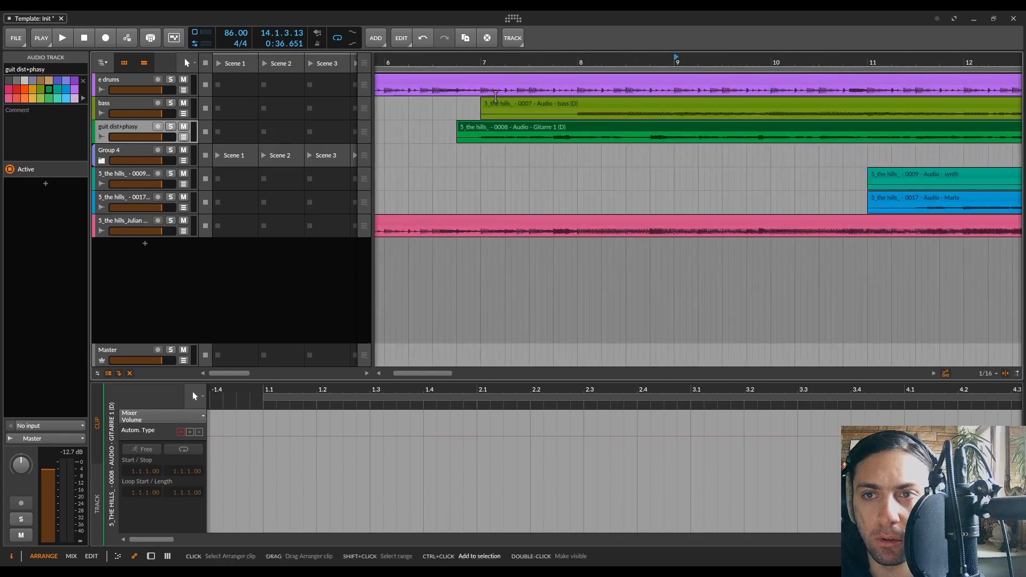
{"action": "left_click_drag", "start_coordinate": [484, 105], "coordinate": [572, 104]}
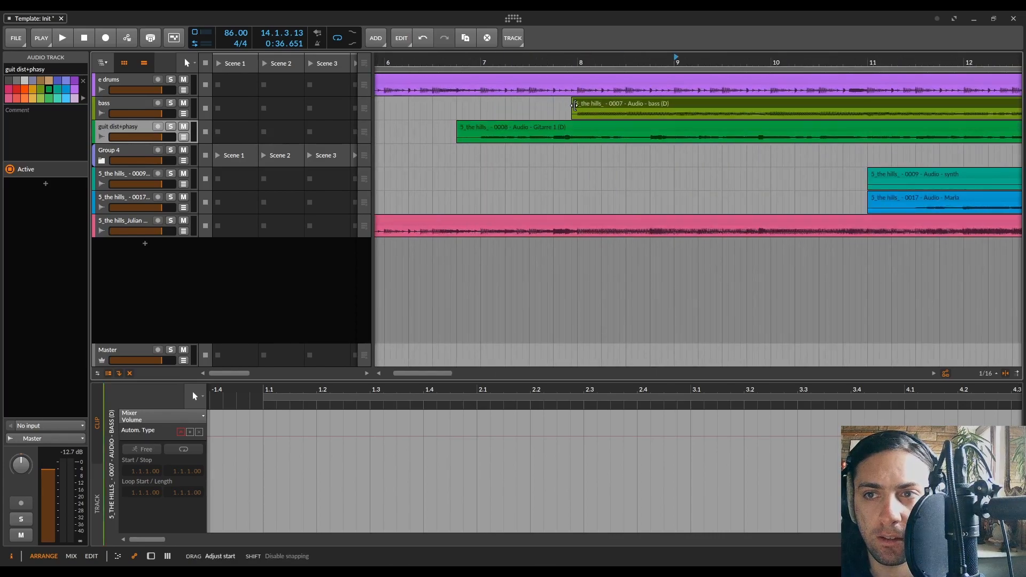
{"action": "scroll", "coordinate": [530, 104], "scroll_direction": "down", "scroll_amount": 6}
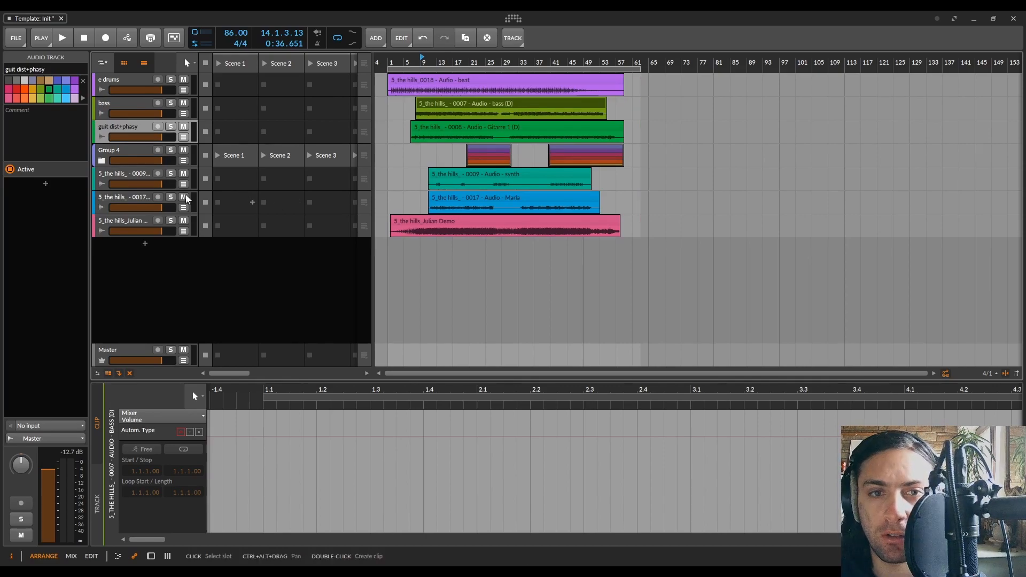
- Audition the Marla vocal track solo from bar 11 and rename it 'vocals (lots o bleed)'
{"action": "left_click", "coordinate": [139, 197]}
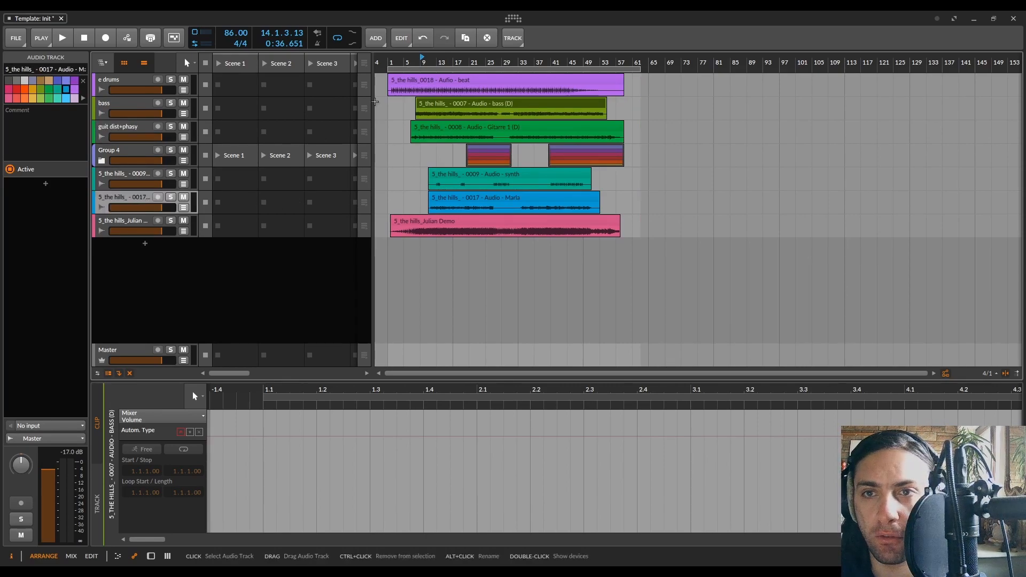
{"action": "scroll", "coordinate": [403, 91], "scroll_direction": "up", "scroll_amount": 6}
{"action": "left_click", "coordinate": [555, 62]}
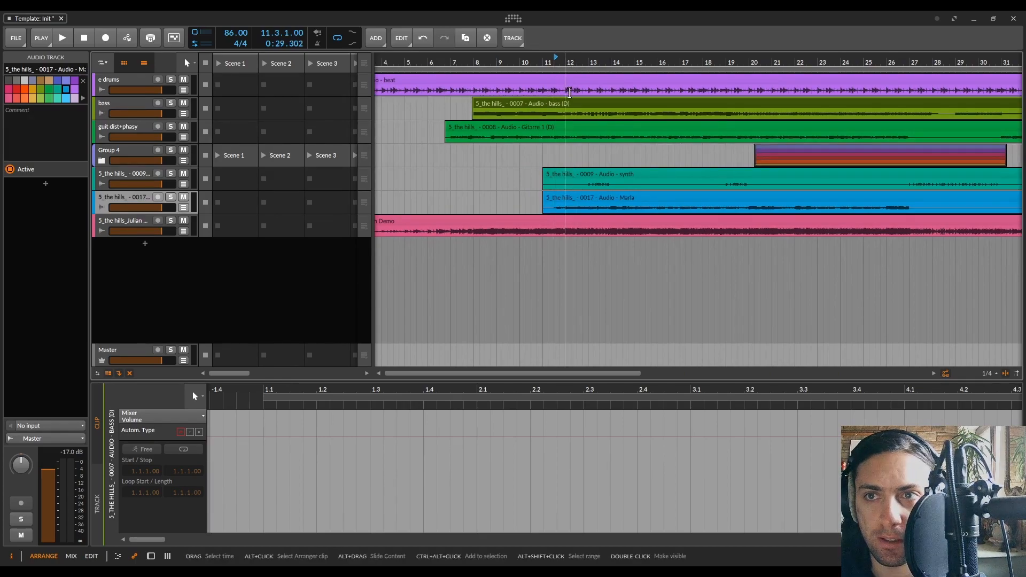
{"action": "left_click", "coordinate": [170, 197]}
{"action": "key", "text": "space"}
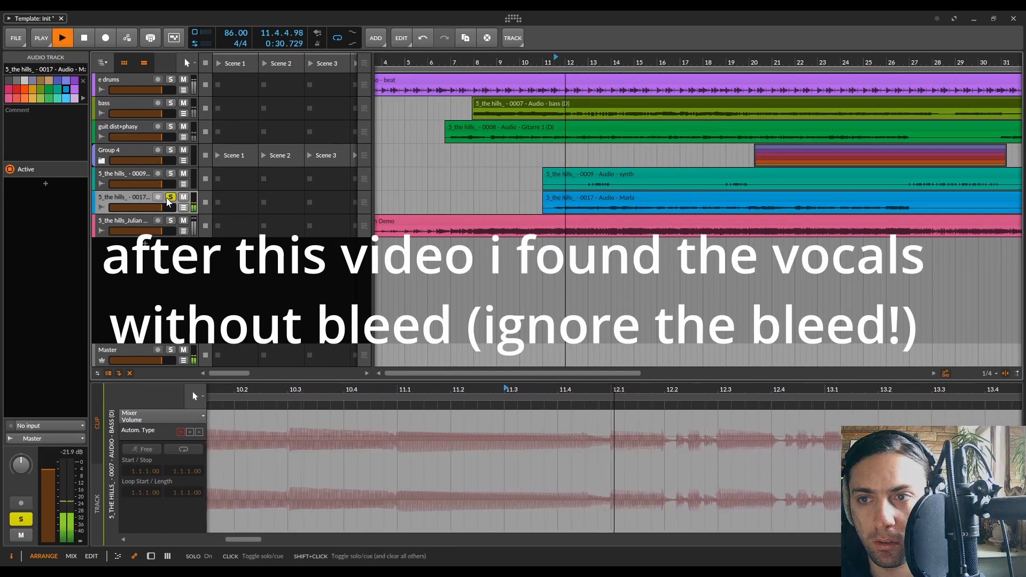
{"action": "type", "text": "vocals"}
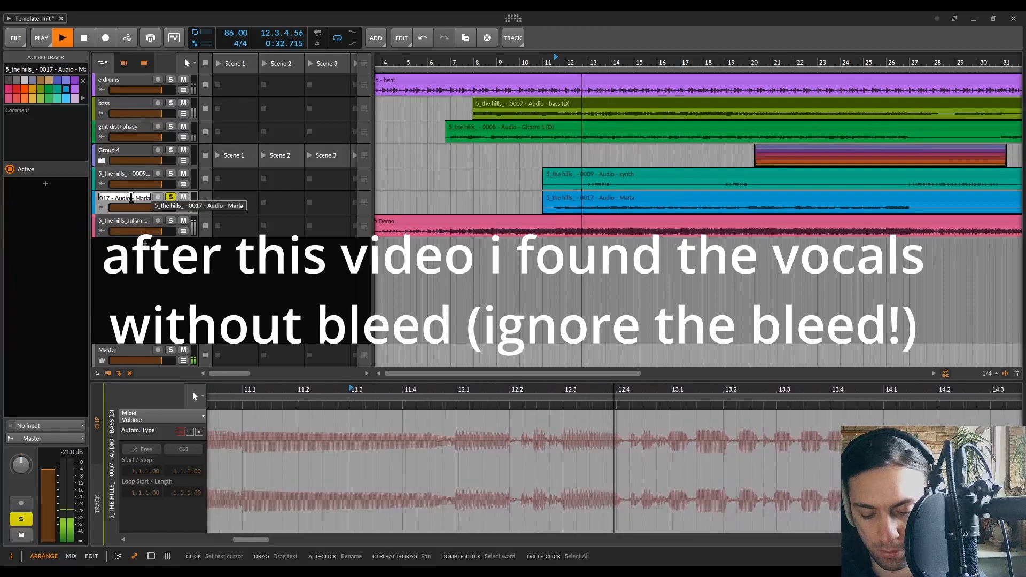
{"action": "key", "text": "Return"}
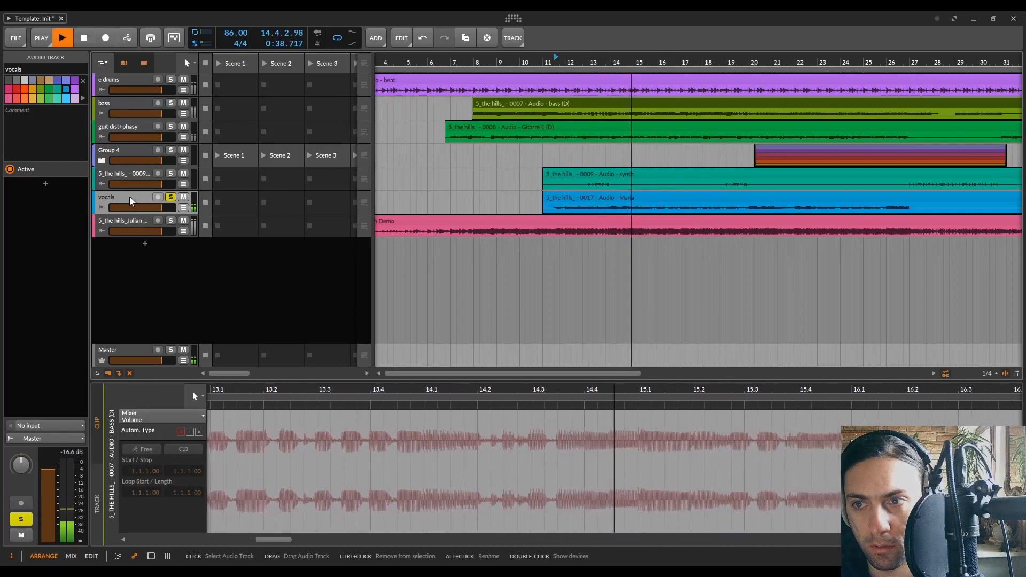
{"action": "key", "text": "space"}
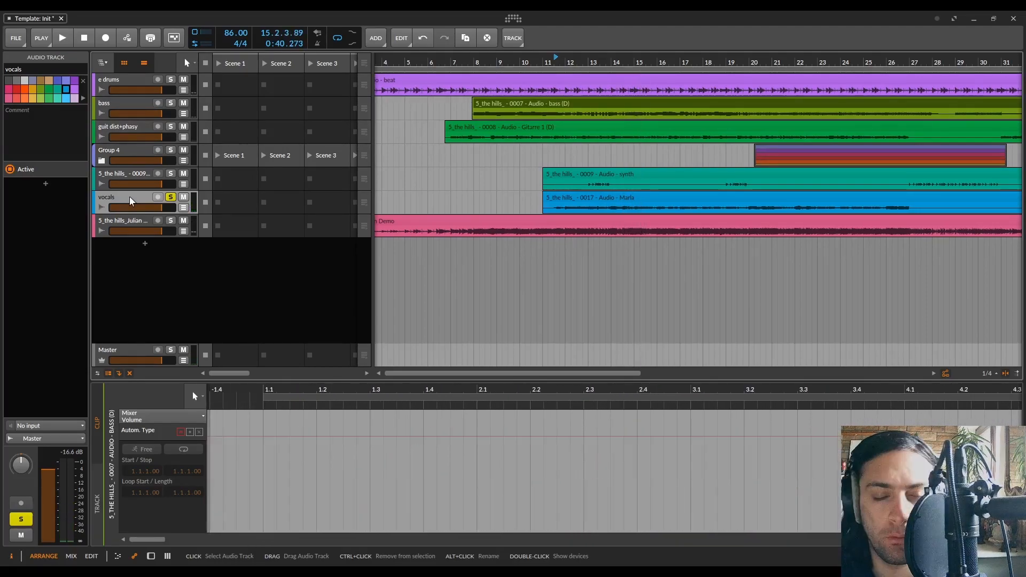
{"action": "left_click_drag", "start_coordinate": [144, 214], "coordinate": [125, 151]}
{"action": "left_click", "coordinate": [170, 198]}
{"action": "double_click", "coordinate": [129, 151]}
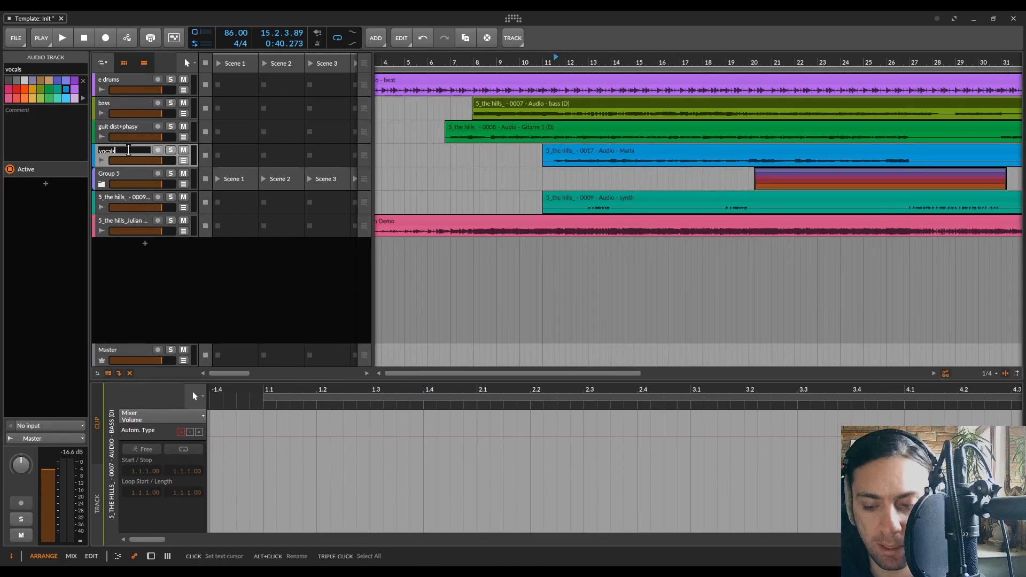
{"action": "key", "text": "Return"}
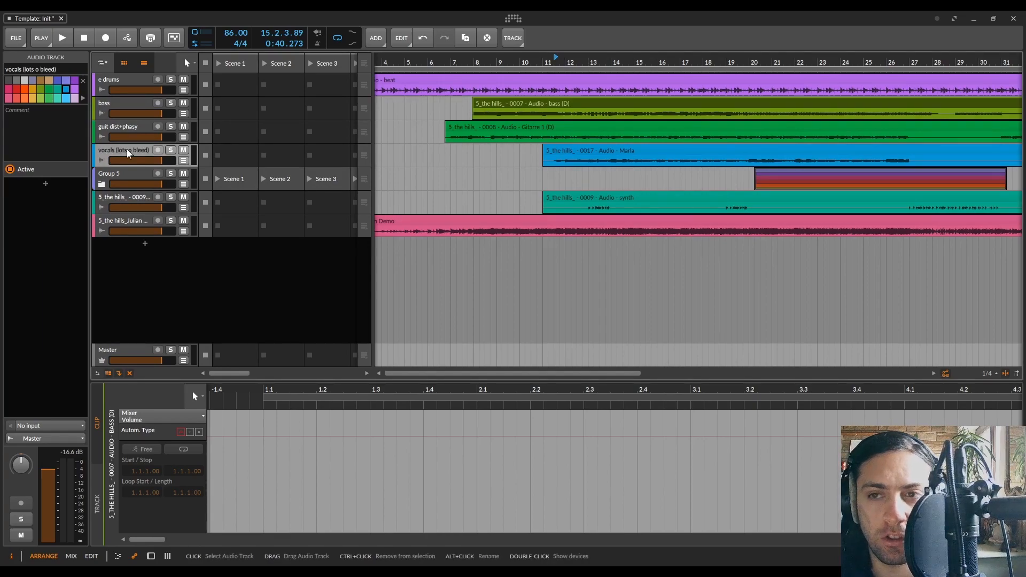
- Audition the synth track, rename it 'syn stattaco', and move it out above the drum group
{"action": "left_click", "coordinate": [133, 197]}
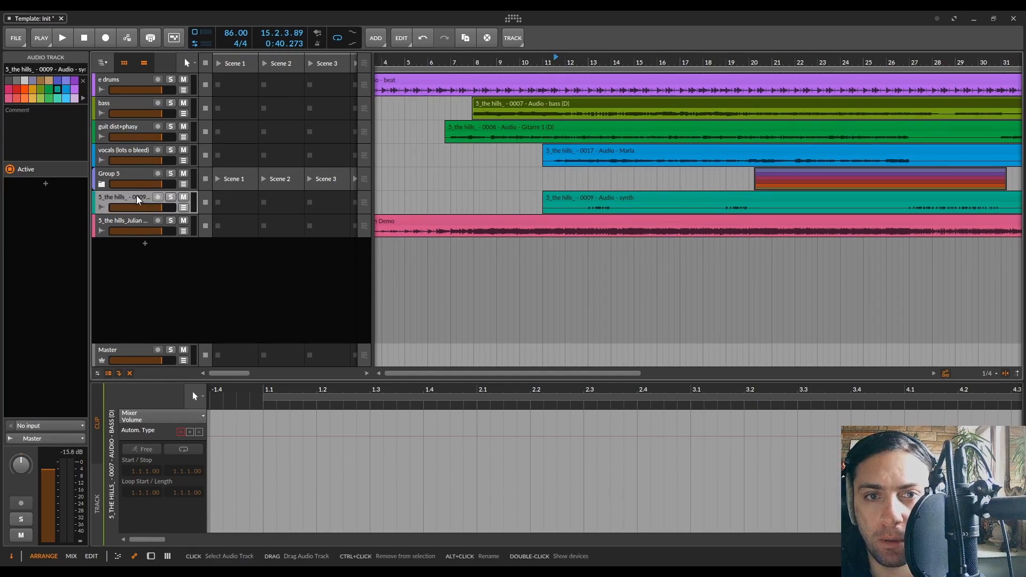
{"action": "left_click", "coordinate": [170, 197]}
{"action": "scroll", "coordinate": [601, 129], "scroll_direction": "up", "scroll_amount": 5}
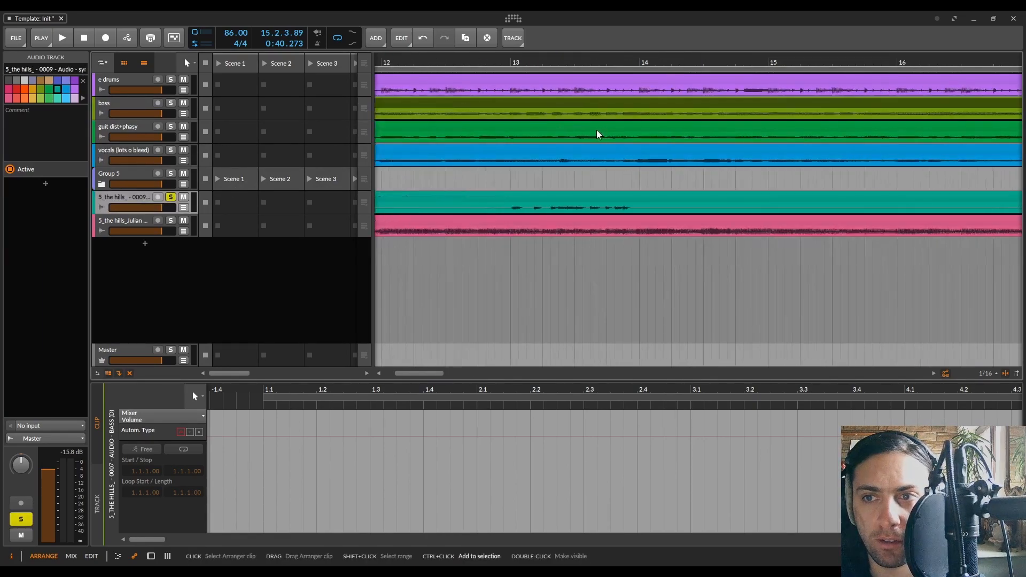
{"action": "left_click", "coordinate": [504, 68]}
{"action": "key", "text": "space"}
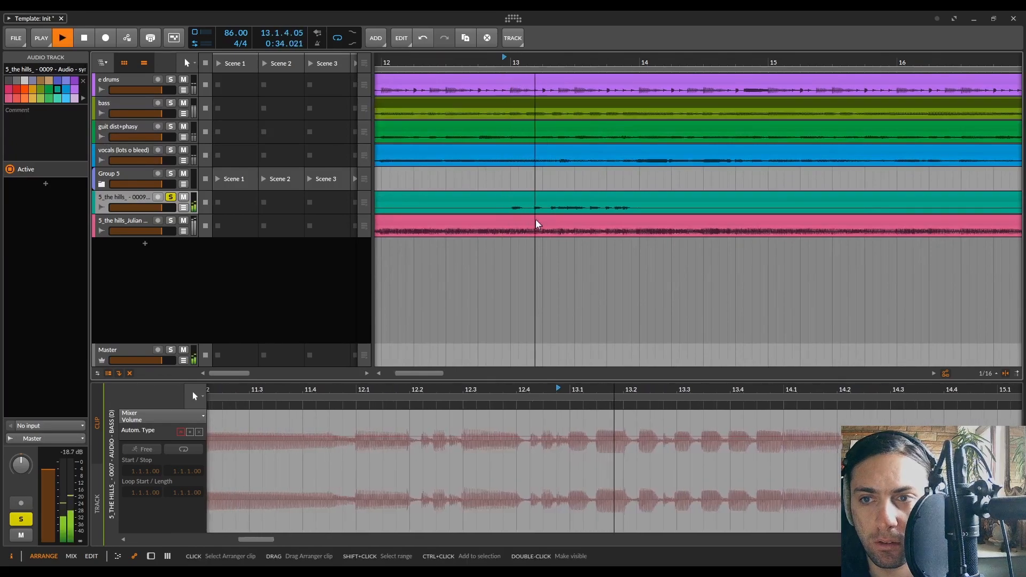
{"action": "key", "text": "space"}
{"action": "double_click", "coordinate": [131, 197]}
{"action": "type", "text": "syn stattaco"}
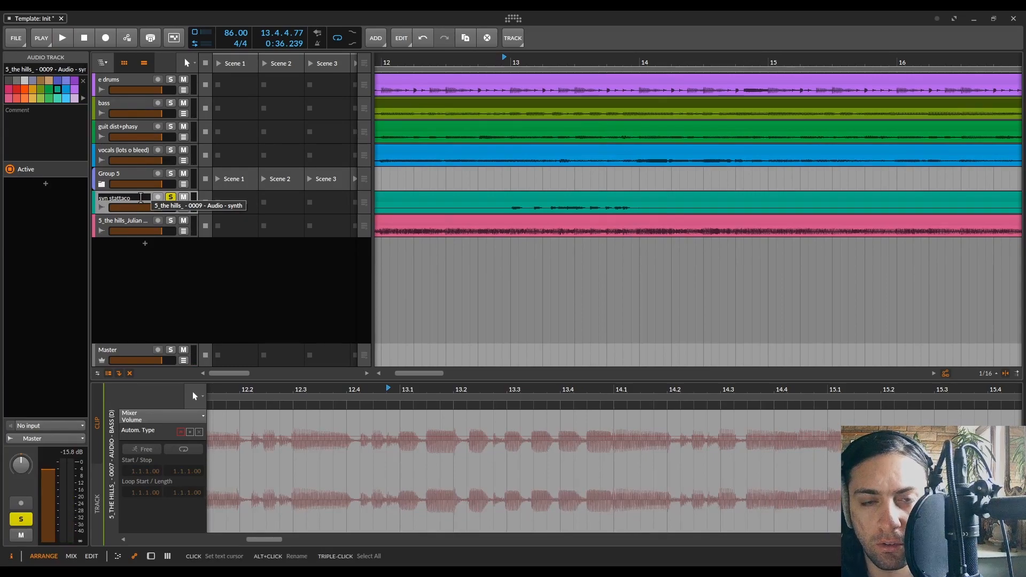
{"action": "key", "text": "Return"}
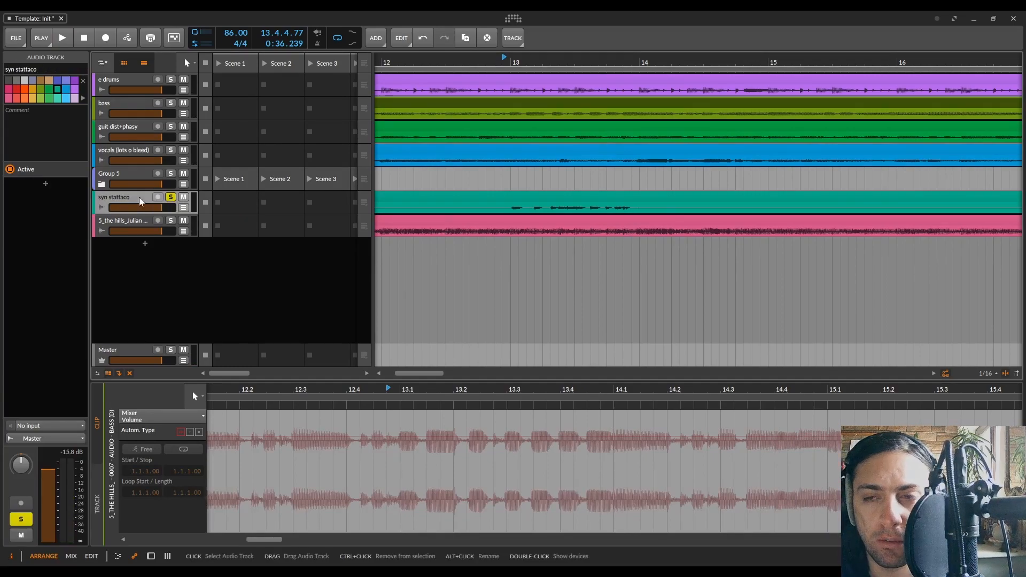
{"action": "left_click", "coordinate": [170, 197]}
{"action": "left_click_drag", "start_coordinate": [123, 199], "coordinate": [116, 166]}
{"action": "key", "text": "shift+z"}
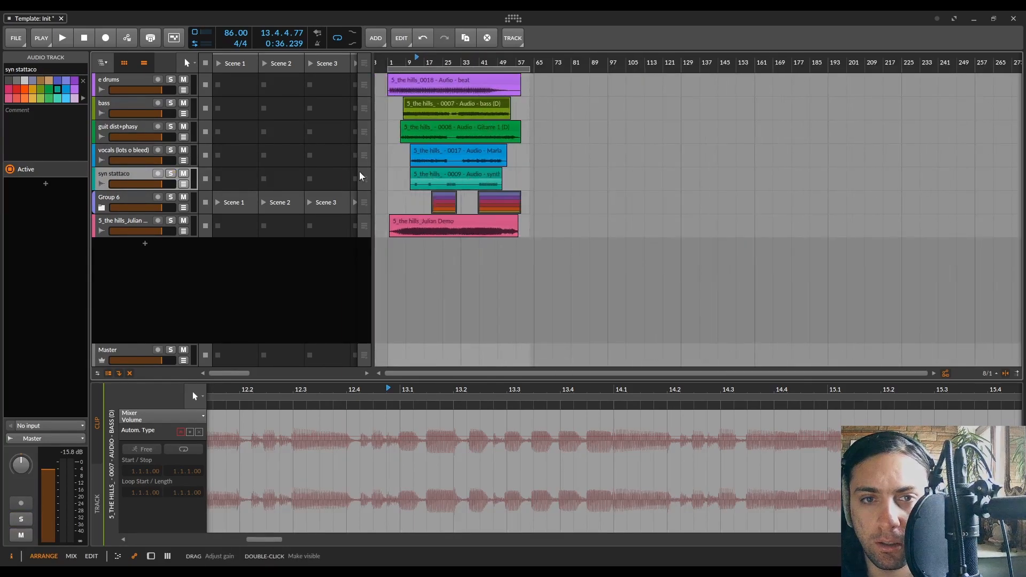
- Unfold the drum group, audition the kick mic solo, and rename it 'kik (sand)'
{"action": "left_click", "coordinate": [101, 208]}
{"action": "scroll", "coordinate": [431, 176], "scroll_direction": "up", "scroll_amount": 10}
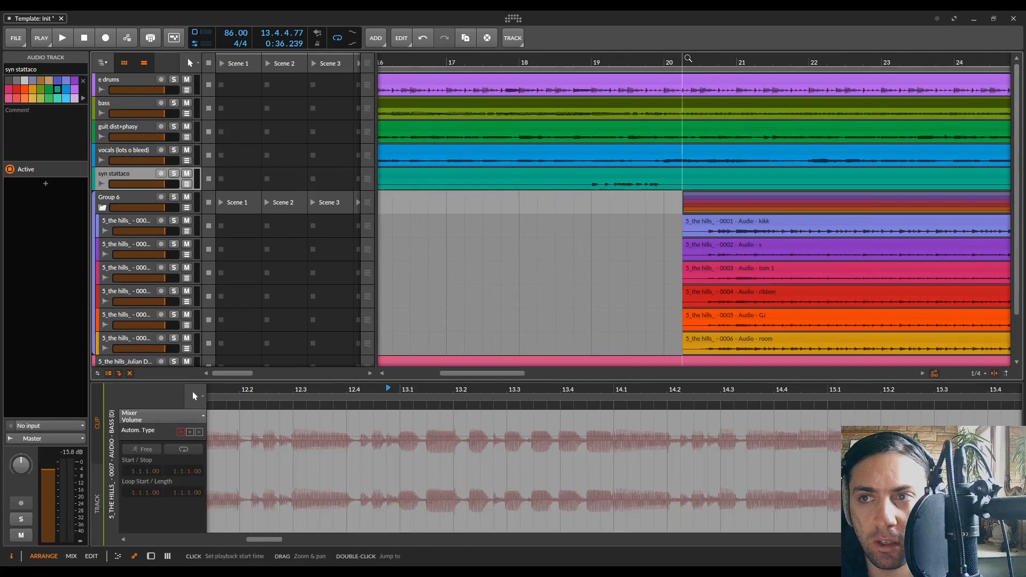
{"action": "key", "text": "shift+z"}
{"action": "scroll", "coordinate": [592, 166], "scroll_direction": "up", "scroll_amount": 5}
{"action": "key", "text": "space"}
{"action": "left_click", "coordinate": [173, 183]}
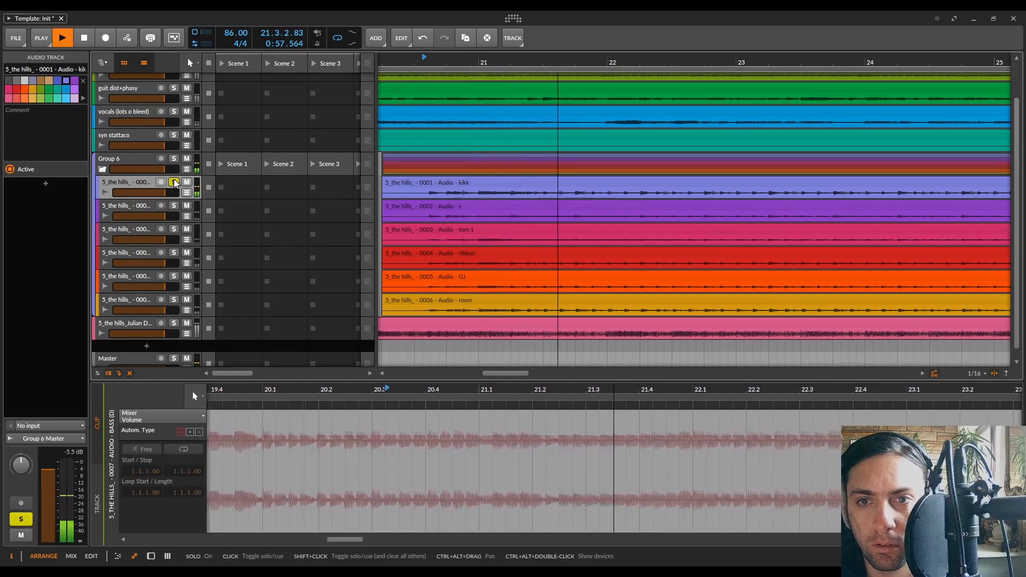
{"action": "key", "text": "space"}
{"action": "left_click", "coordinate": [133, 184], "text": "alt"}
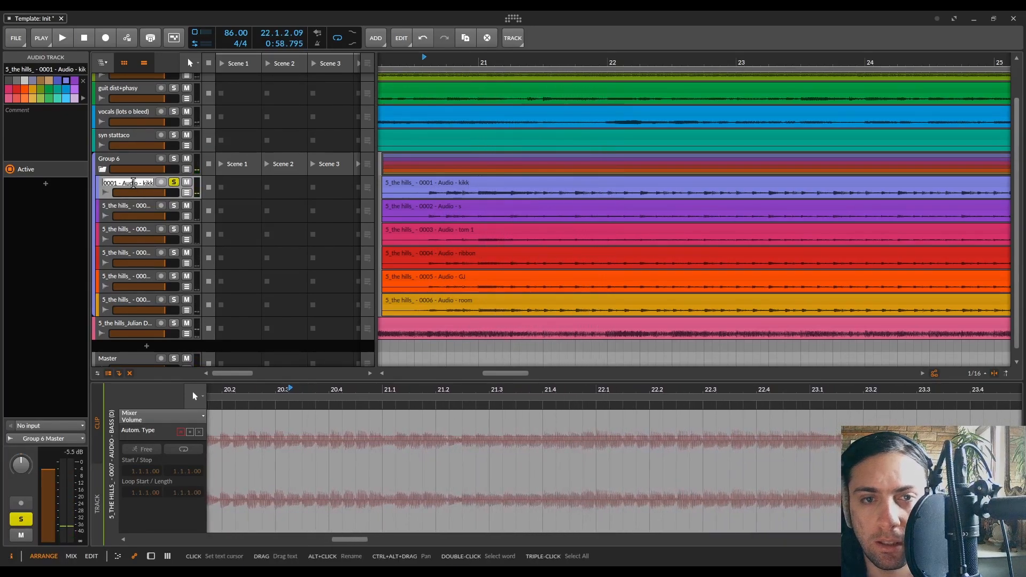
{"action": "type", "text": "kik"}
{"action": "key", "text": "Return"}
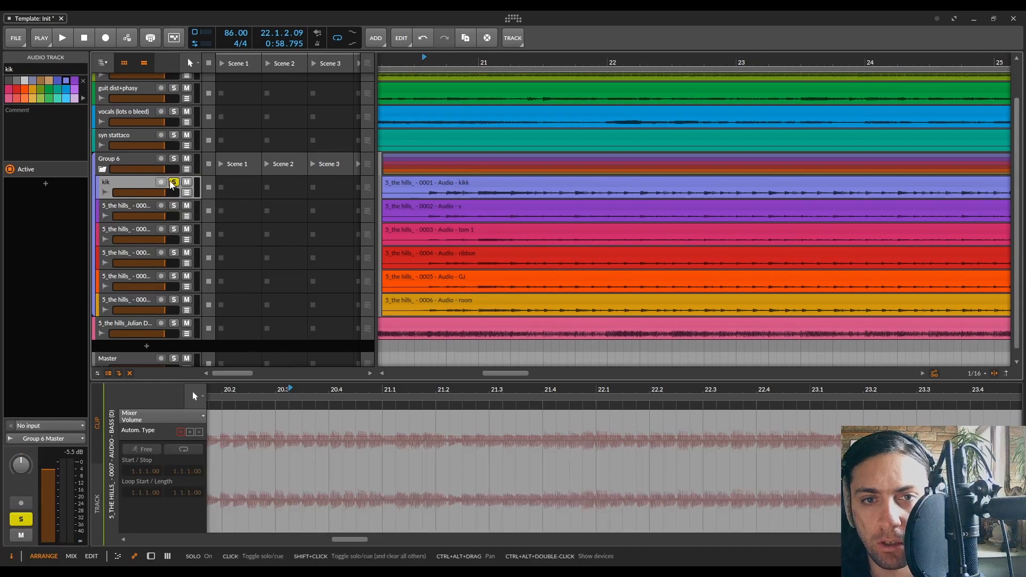
{"action": "left_click", "coordinate": [172, 206]}
{"action": "left_click", "coordinate": [172, 206]}
{"action": "left_click", "coordinate": [128, 183], "text": "alt"}
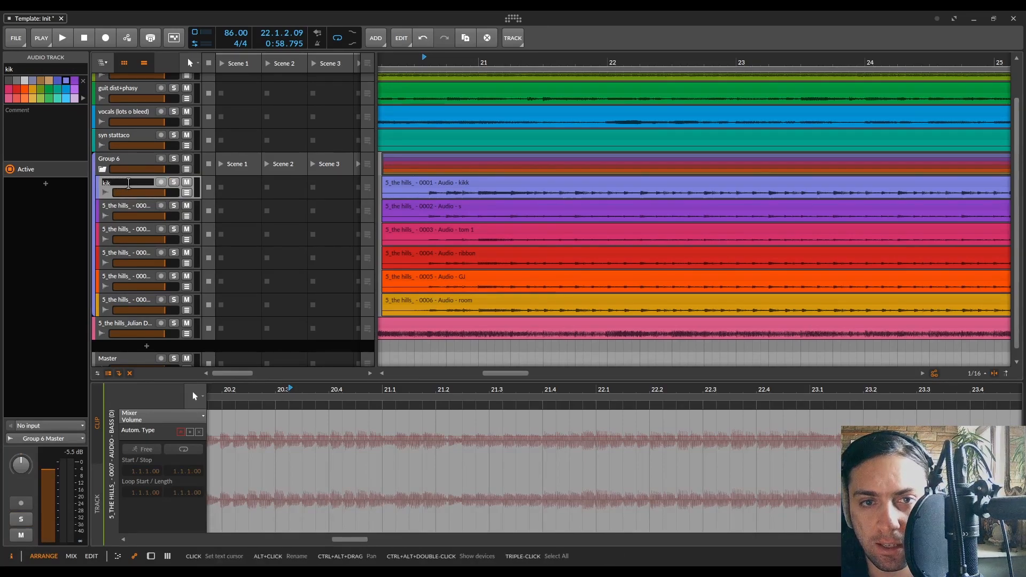
{"action": "type", "text": "(sand)"}
{"action": "key", "text": "Return"}
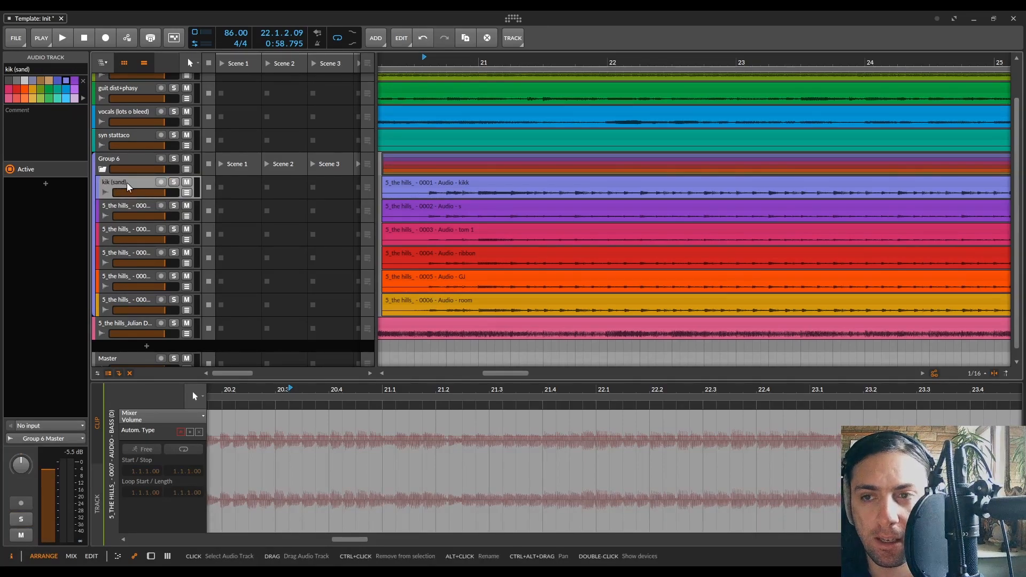
- Audition the second drum mic solo and rename it 'snr (smack)'
{"action": "left_click", "coordinate": [129, 206]}
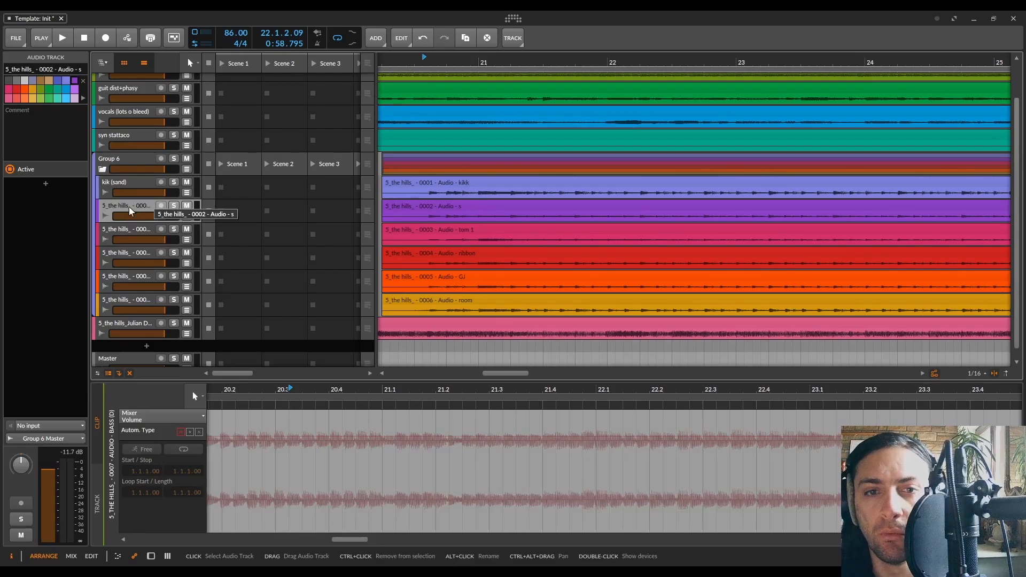
{"action": "key", "text": "s"}
{"action": "key", "text": "space"}
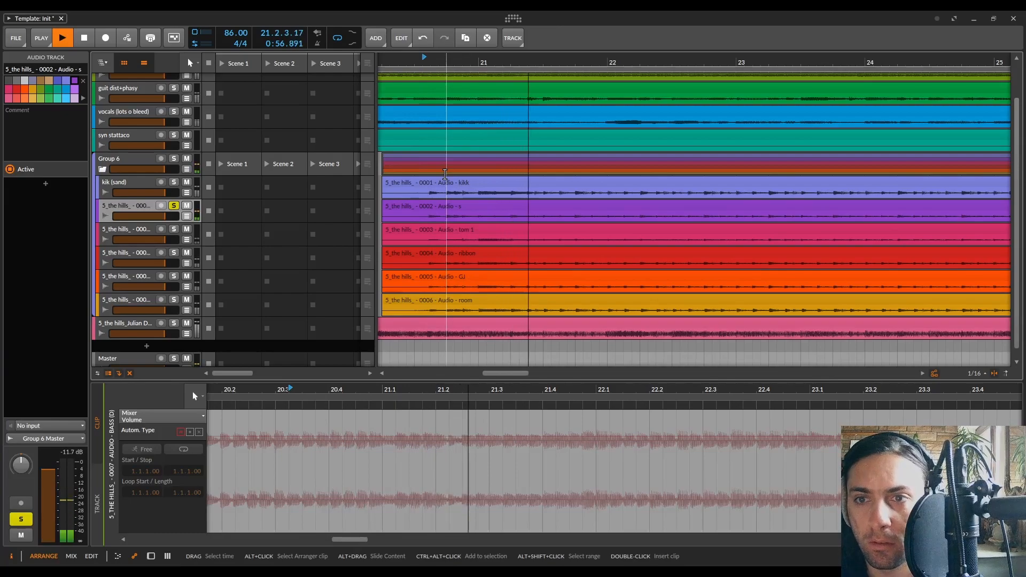
{"action": "key", "text": "space"}
{"action": "double_click", "coordinate": [132, 205]}
{"action": "type", "text": "snr (smac"}
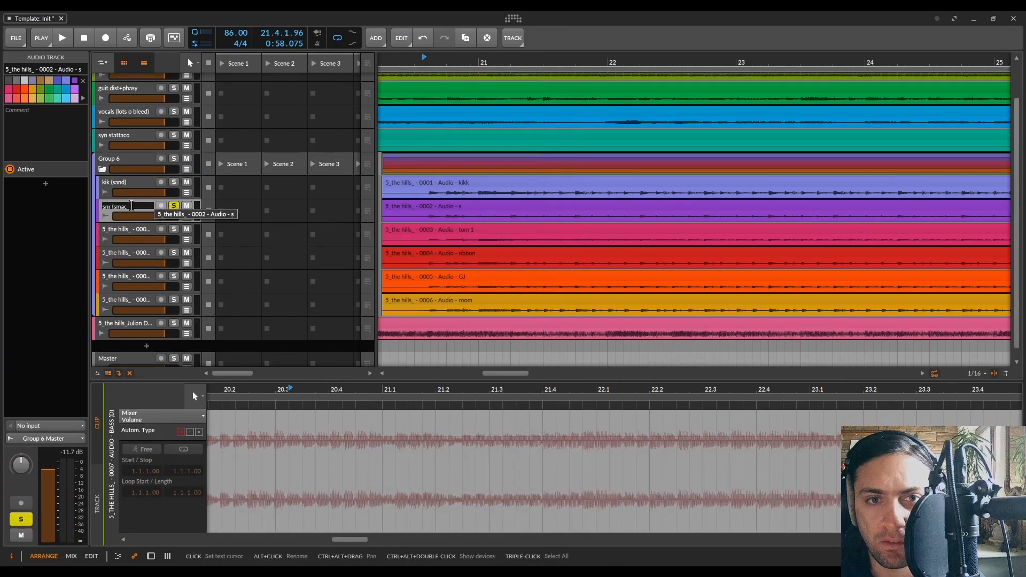
{"action": "type", "text": "k)"}
{"action": "key", "text": "Return"}
- Audition the third drum mic solo and rename it 'tom 1'
{"action": "left_click", "coordinate": [174, 229]}
{"action": "left_click", "coordinate": [144, 229]}
{"action": "key", "text": "space"}
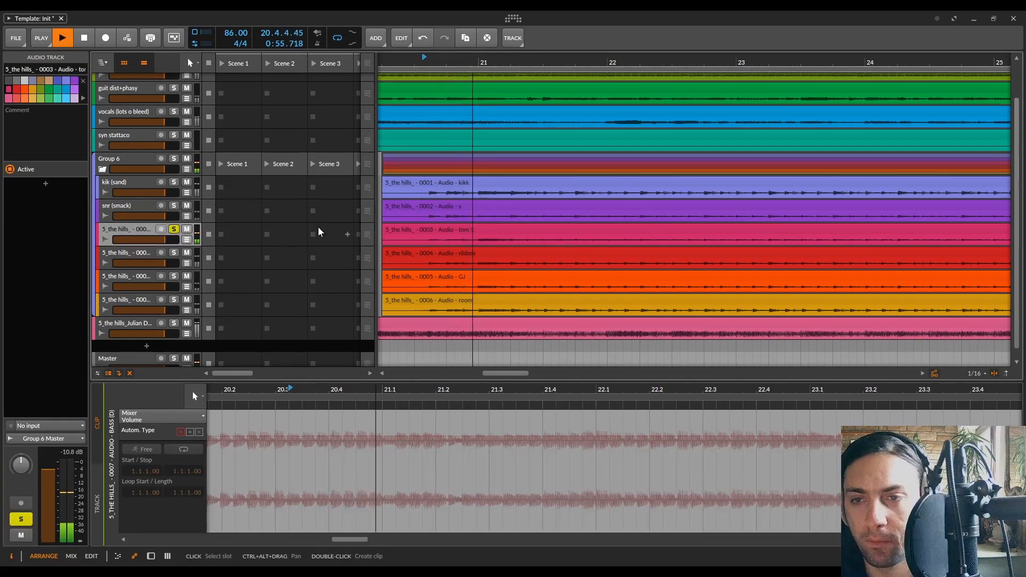
{"action": "key", "text": "space"}
{"action": "left_click", "coordinate": [126, 232], "text": "alt"}
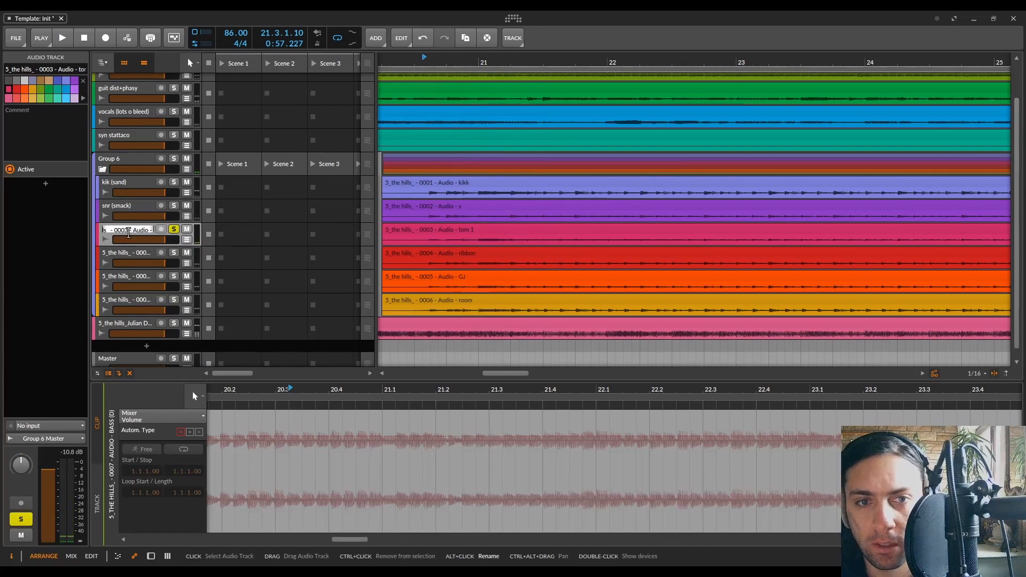
{"action": "type", "text": "tom 1"}
{"action": "key", "text": "Return"}
- Audition the fourth drum mic solo and rename it 'ribbon'
{"action": "left_click", "coordinate": [174, 252]}
{"action": "key", "text": "space"}
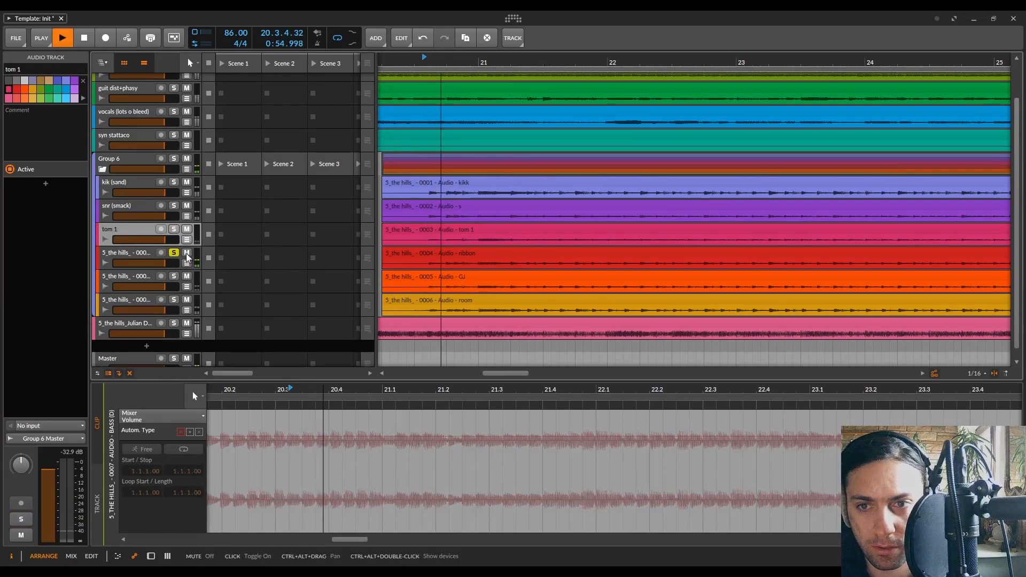
{"action": "left_click", "coordinate": [135, 254], "text": "alt"}
{"action": "type", "text": "ribbon"}
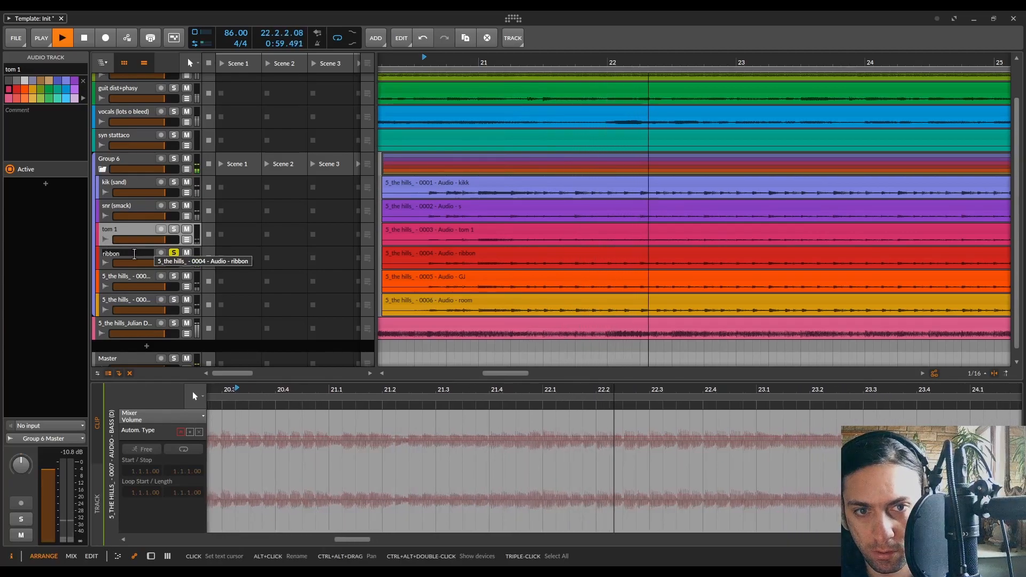
{"action": "key", "text": "Return"}
{"action": "key", "text": "space"}
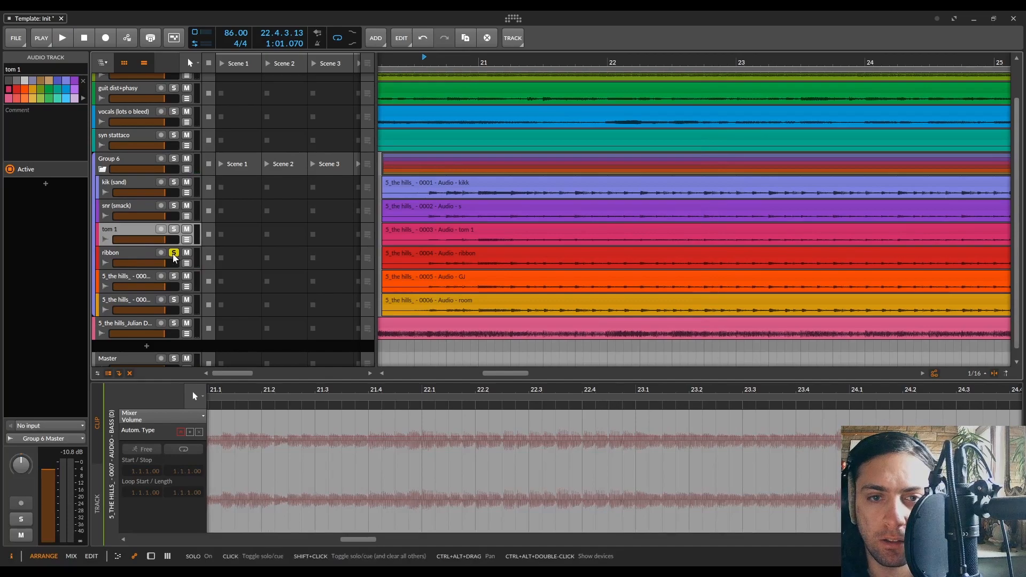
{"action": "left_click", "coordinate": [172, 253]}
{"action": "left_click", "coordinate": [133, 256]}
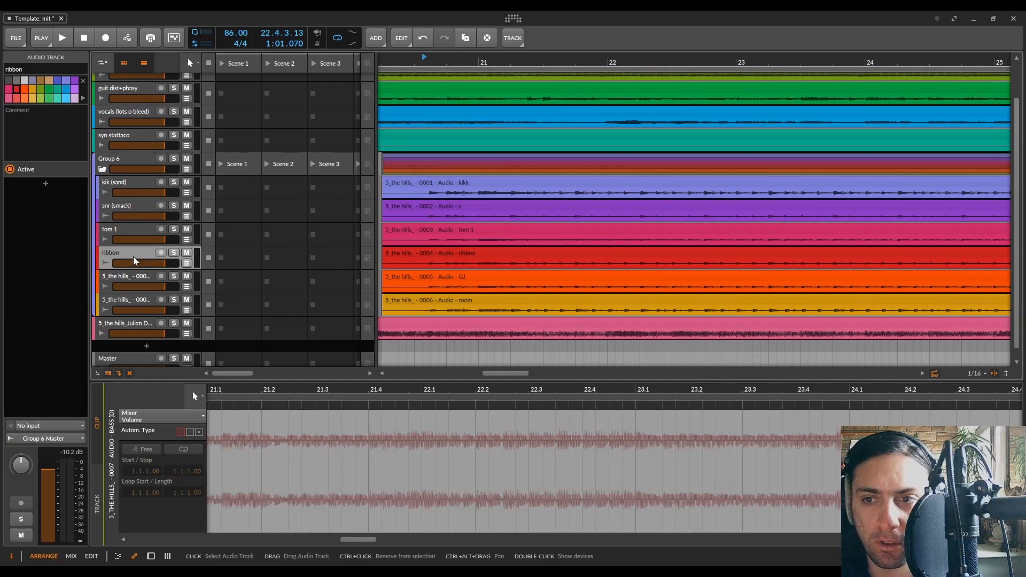
- Audition the GJ drum mic solo and rename it 'hat'
{"action": "left_click", "coordinate": [132, 275]}
{"action": "key", "text": "space"}
{"action": "key", "text": "s"}
{"action": "key", "text": "ctrl+r"}
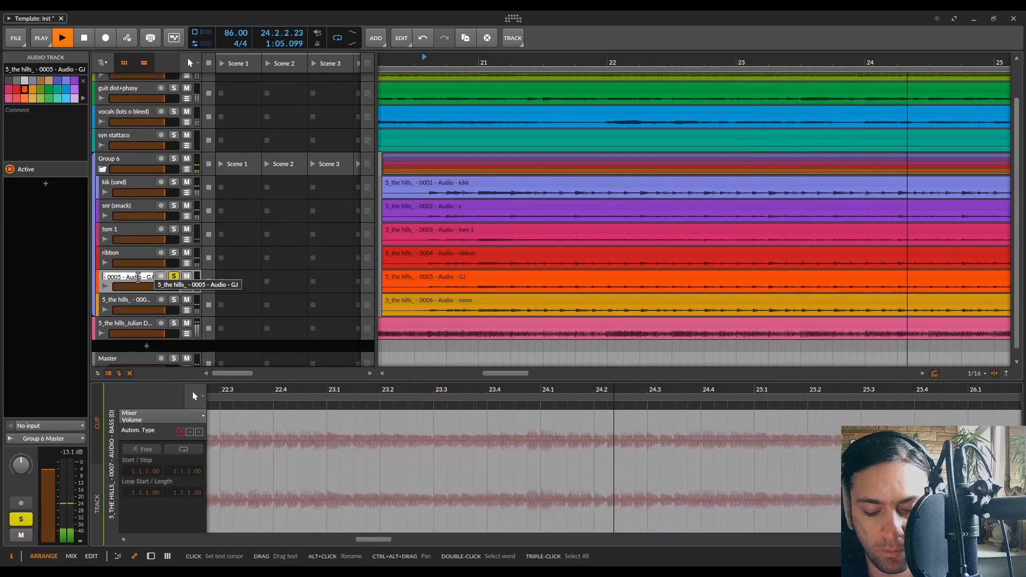
{"action": "type", "text": "hat"}
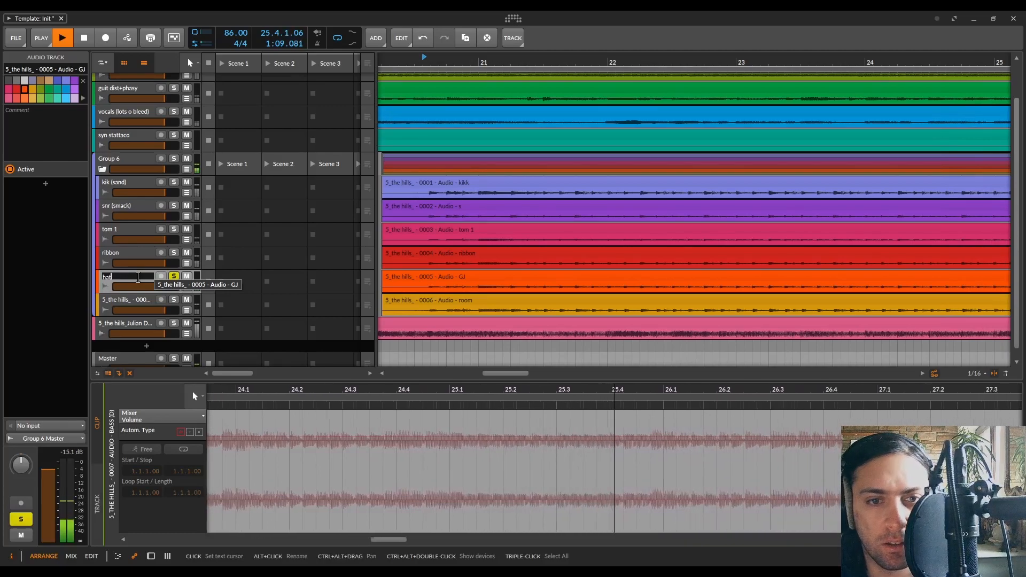
{"action": "key", "text": "Return"}
- Audition the room mic solo and rename it 'room (massive)'
{"action": "key", "text": "space"}
{"action": "key", "text": "space"}
{"action": "left_click", "coordinate": [173, 300]}
{"action": "double_click", "coordinate": [140, 300]}
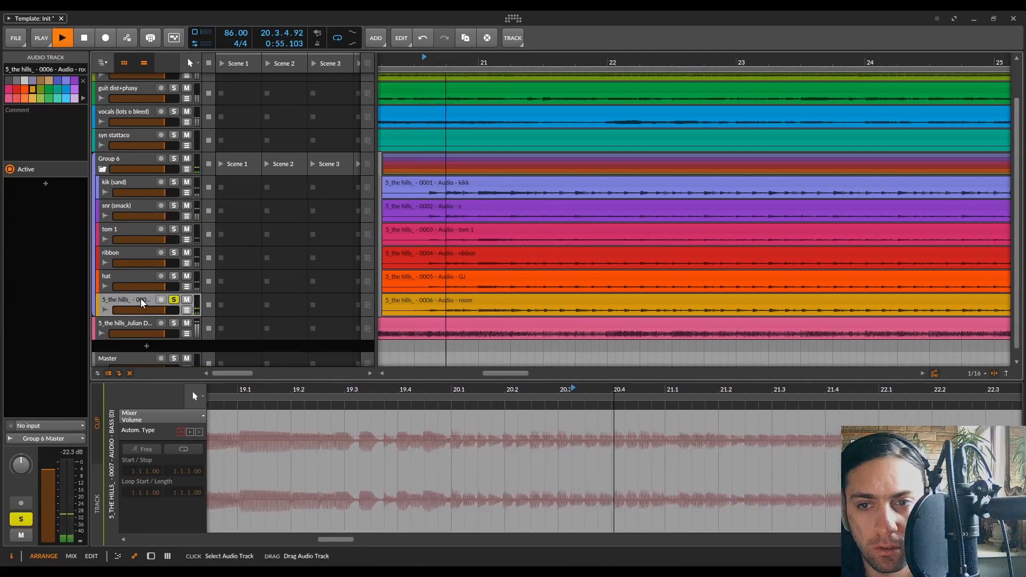
{"action": "type", "text": "room (massive)"}
{"action": "key", "text": "Return"}
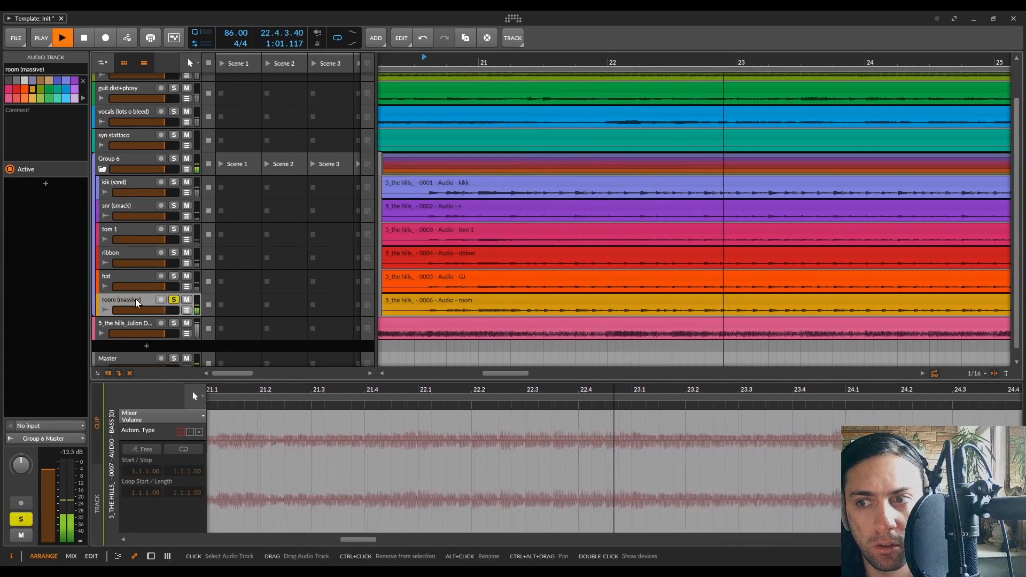
{"action": "key", "text": "space"}
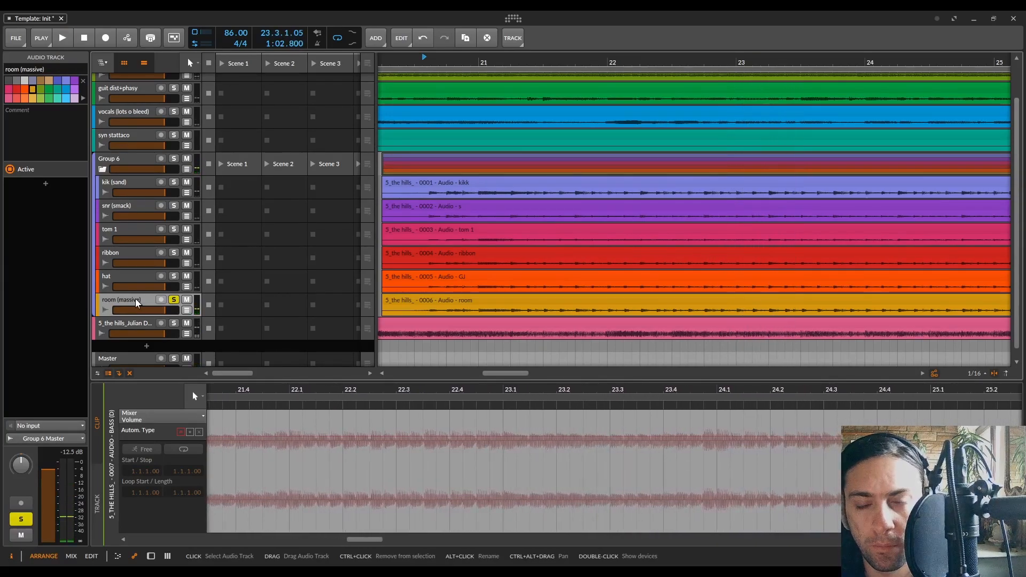
{"action": "scroll", "coordinate": [471, 275], "scroll_direction": "down", "scroll_amount": 5}
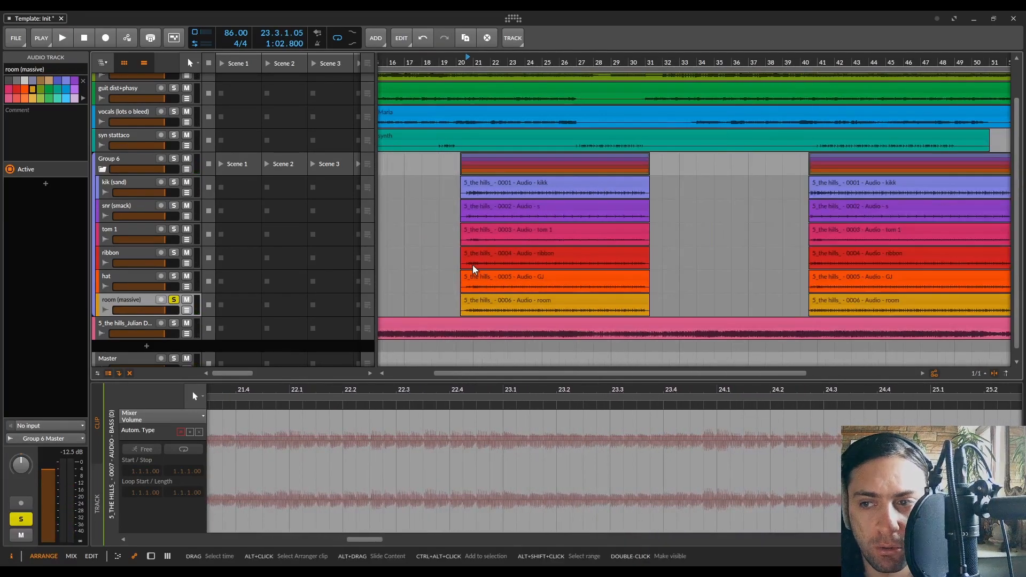
- Rename Group 6 to 'drums' and fold it
{"action": "scroll", "coordinate": [472, 265], "scroll_direction": "down", "scroll_amount": 3}
{"action": "left_click", "coordinate": [114, 160]}
{"action": "double_click", "coordinate": [114, 161]}
{"action": "type", "text": "drums"}
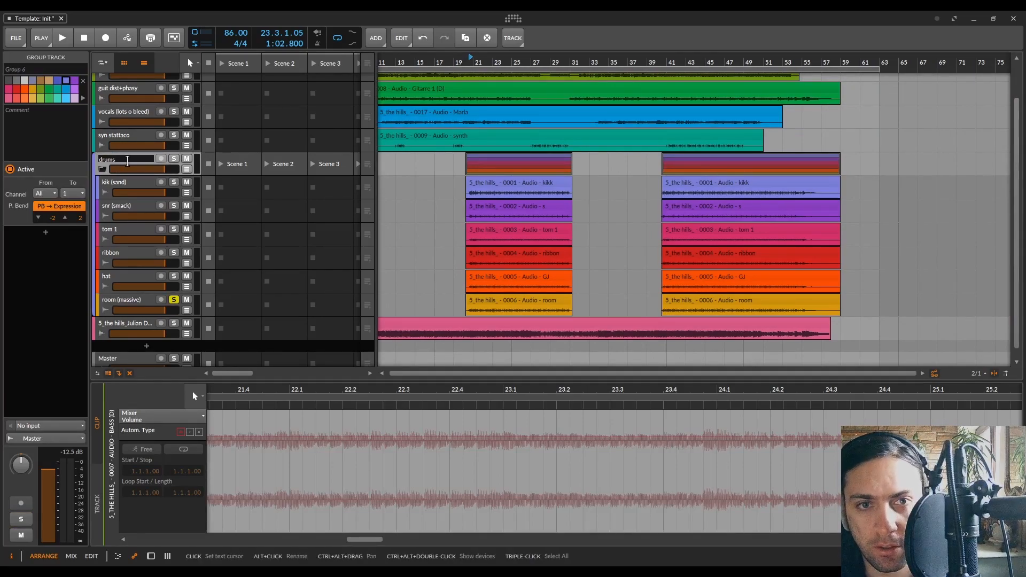
{"action": "key", "text": "Return"}
{"action": "left_click", "coordinate": [102, 169]}
{"action": "scroll", "coordinate": [504, 195], "scroll_direction": "left", "scroll_amount": 3}
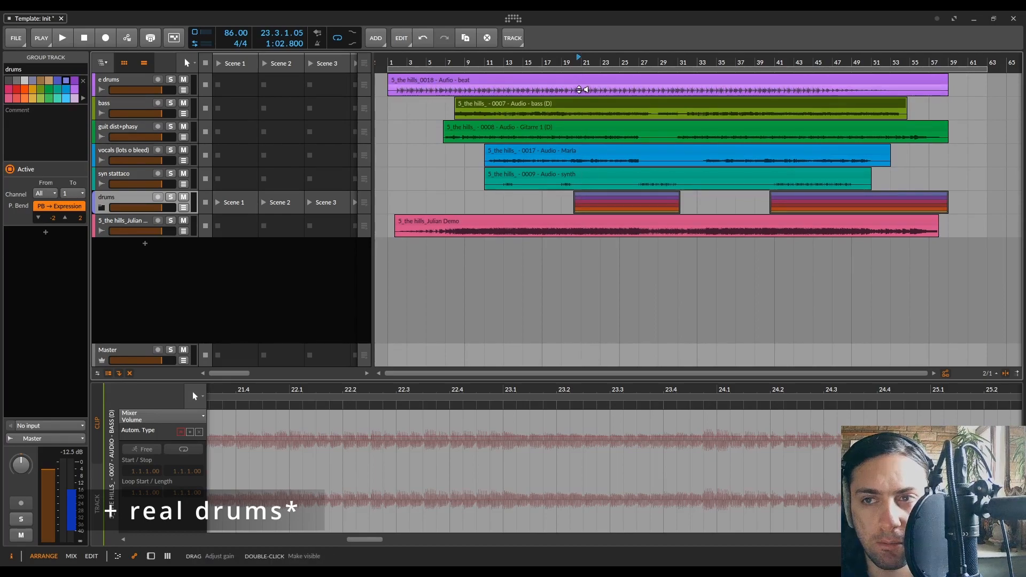
- Group the e drums and bass tracks, name the group 'edrums+bass', and fold it
{"action": "left_click", "coordinate": [128, 219]}
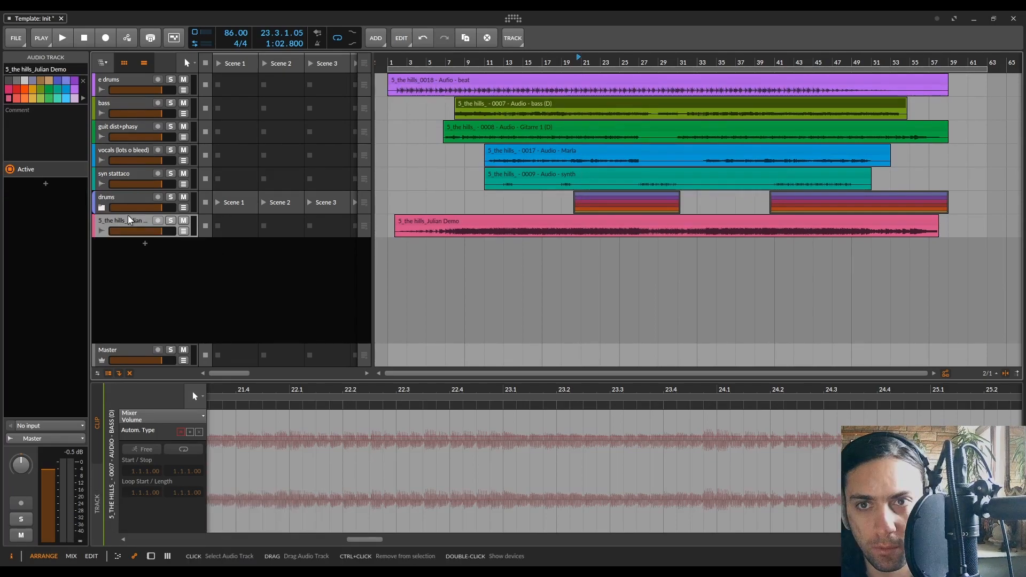
{"action": "left_click", "coordinate": [110, 81], "text": "ctrl"}
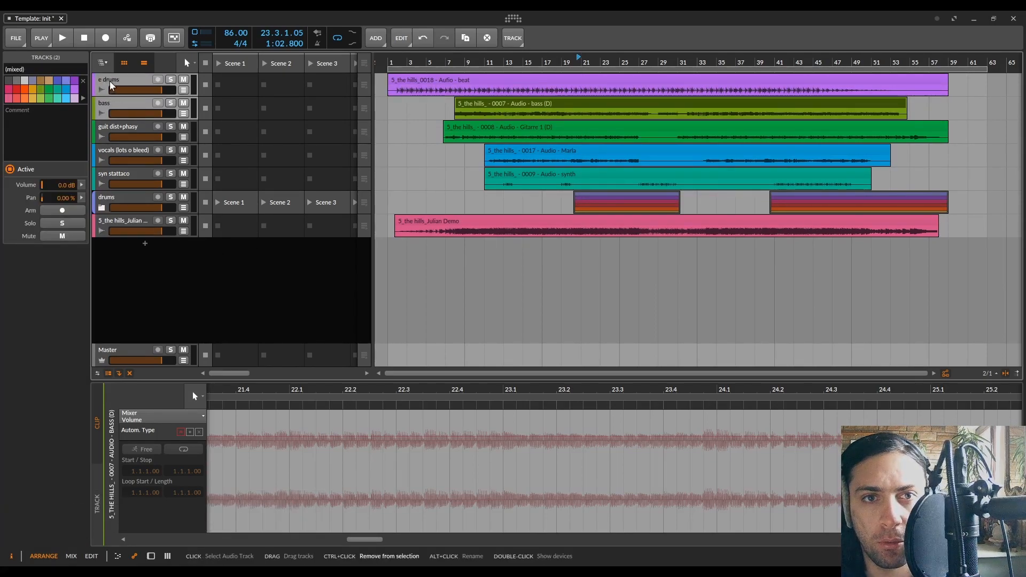
{"action": "right_click", "coordinate": [105, 80]}
{"action": "left_click", "coordinate": [128, 240]}
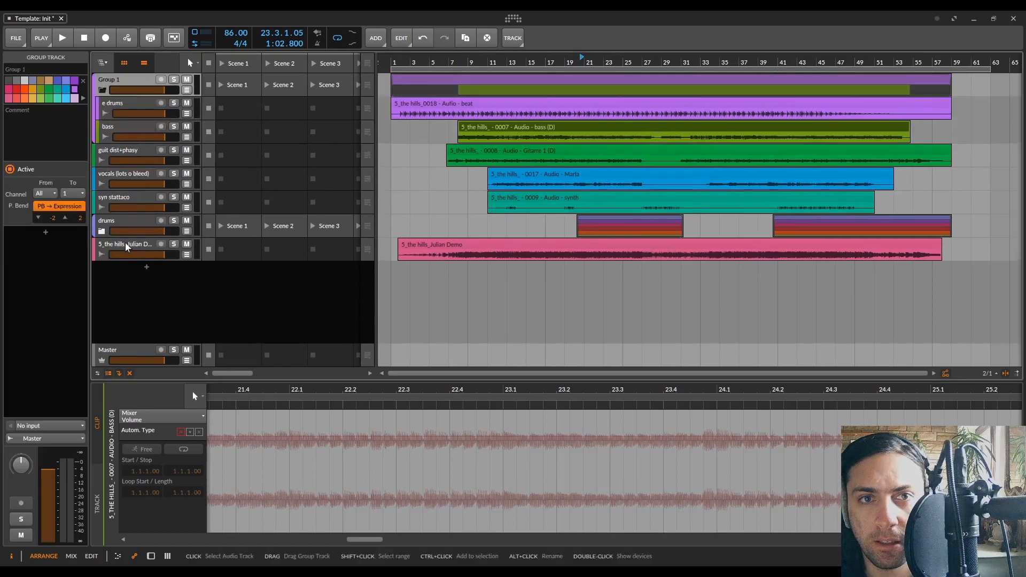
{"action": "double_click", "coordinate": [127, 79]}
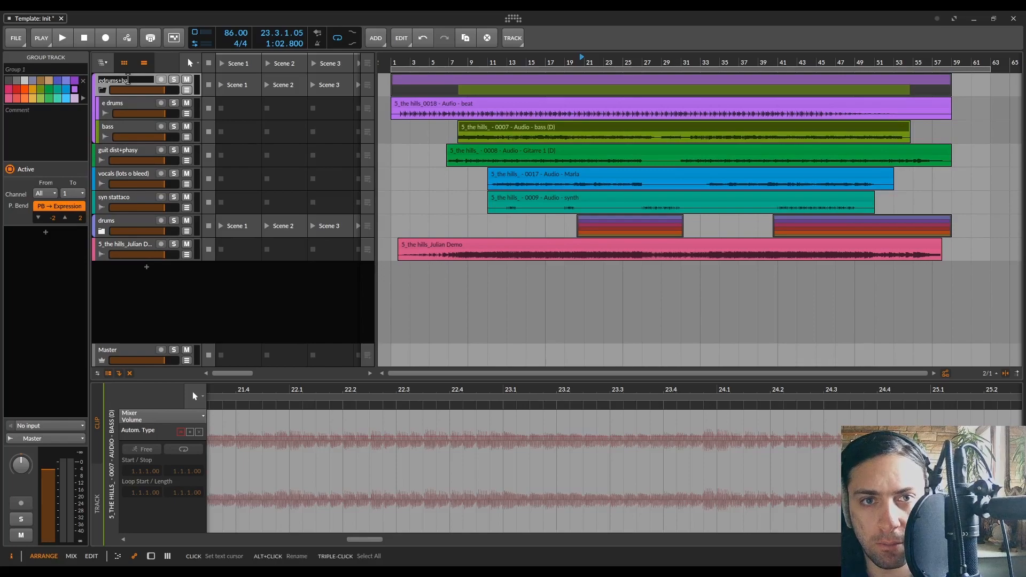
{"action": "key", "text": "Return"}
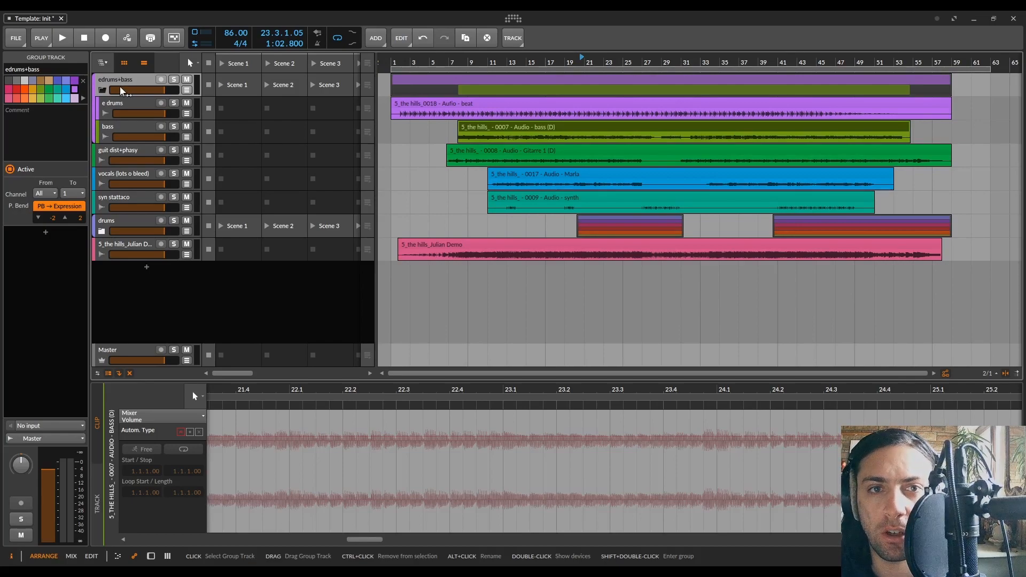
{"action": "left_click", "coordinate": [102, 91]}
{"action": "left_click", "coordinate": [127, 101]}
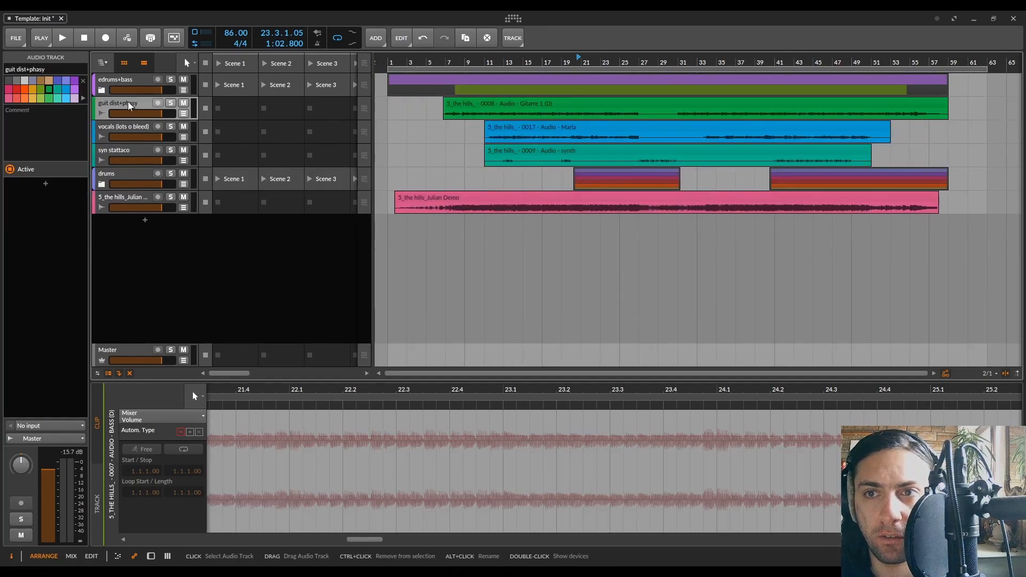
- Split the vocal clip near bar 13 and the synth clip at bar 14, deleting that synth section
{"action": "left_click", "coordinate": [129, 128]}
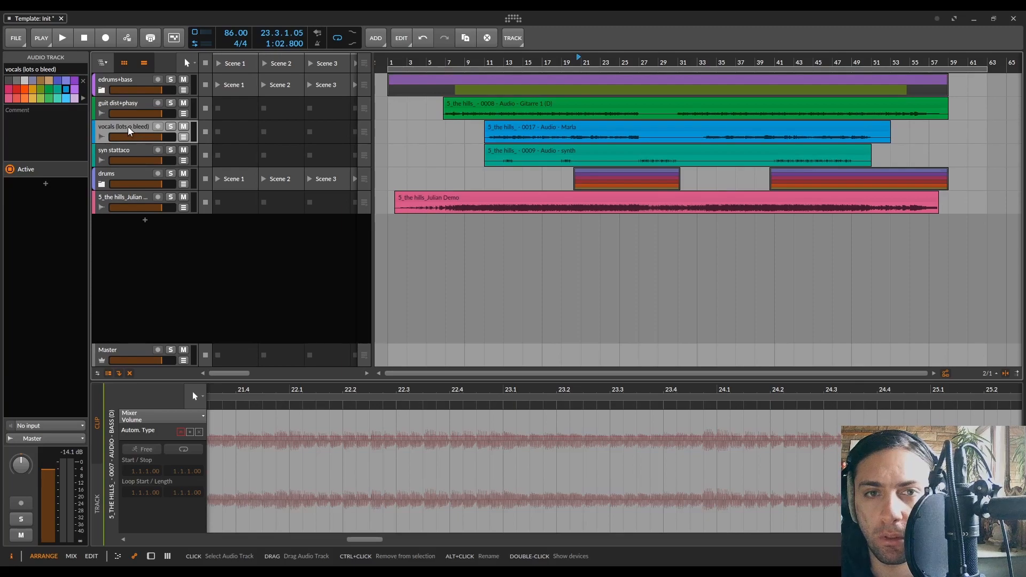
{"action": "left_click", "coordinate": [120, 155]}
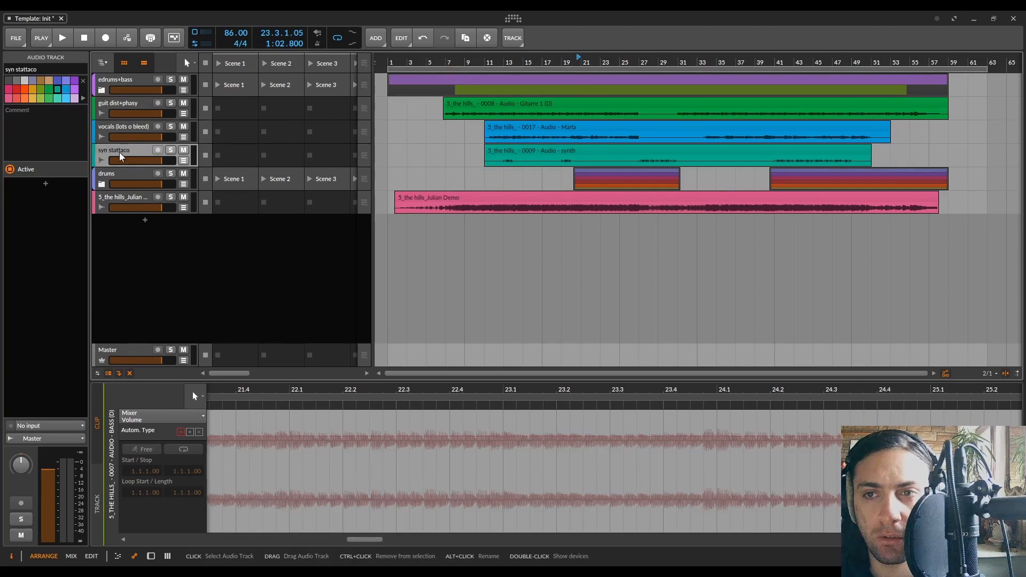
{"action": "scroll", "coordinate": [503, 154], "scroll_direction": "up", "scroll_amount": 8}
{"action": "key", "text": "5"}
{"action": "left_click", "coordinate": [522, 142]}
{"action": "left_click", "coordinate": [660, 150]}
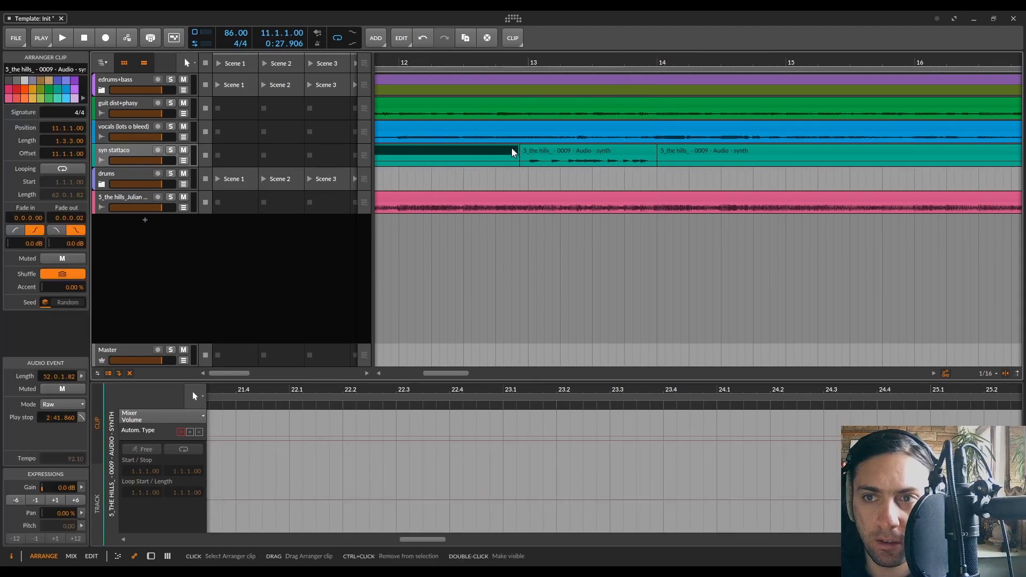
{"action": "key", "text": "Delete"}
- Move the synth clip start to bar 17, split it at bar 20, and start the next part at bar 27
{"action": "scroll", "coordinate": [545, 148], "scroll_direction": "down", "scroll_amount": 5}
{"action": "left_click_drag", "start_coordinate": [572, 151], "coordinate": [731, 149]}
{"action": "scroll", "coordinate": [733, 154], "scroll_direction": "up", "scroll_amount": 5}
{"action": "key", "text": "5"}
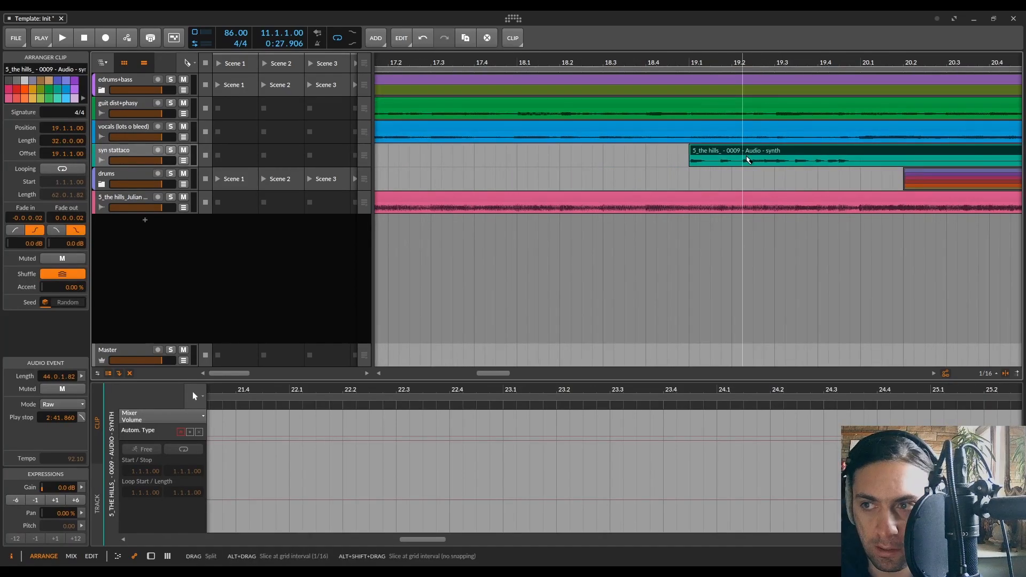
{"action": "left_click", "coordinate": [860, 155]}
{"action": "key", "text": "1"}
{"action": "scroll", "coordinate": [864, 156], "scroll_direction": "down", "scroll_amount": 4}
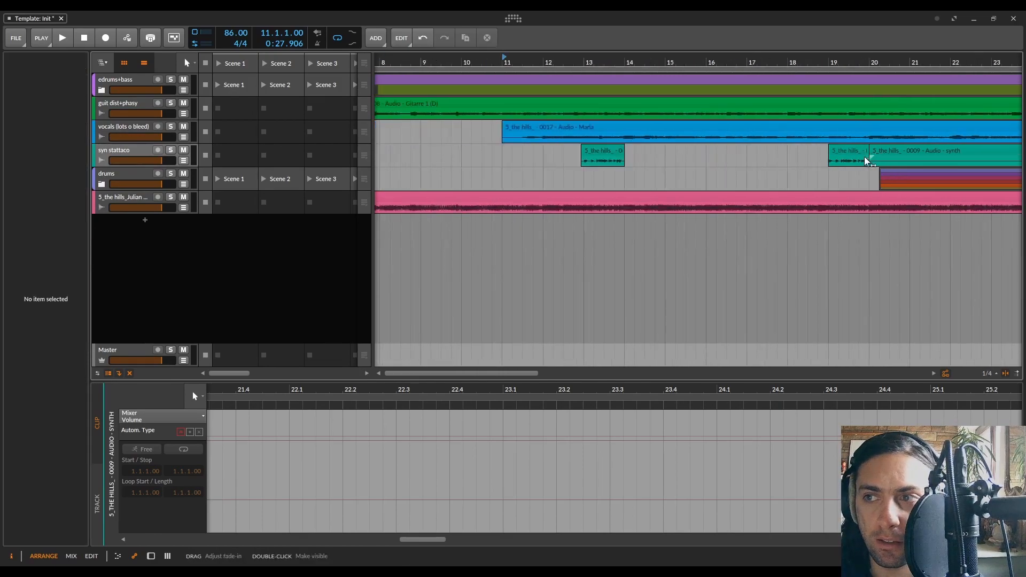
{"action": "left_click_drag", "start_coordinate": [642, 150], "coordinate": [818, 151]}
{"action": "scroll", "coordinate": [859, 150], "scroll_direction": "up", "scroll_amount": 5}
- Set the playhead at bar 41 and move the later synth clip's start toward bar 41
{"action": "scroll", "coordinate": [818, 154], "scroll_direction": "down", "scroll_amount": 6}
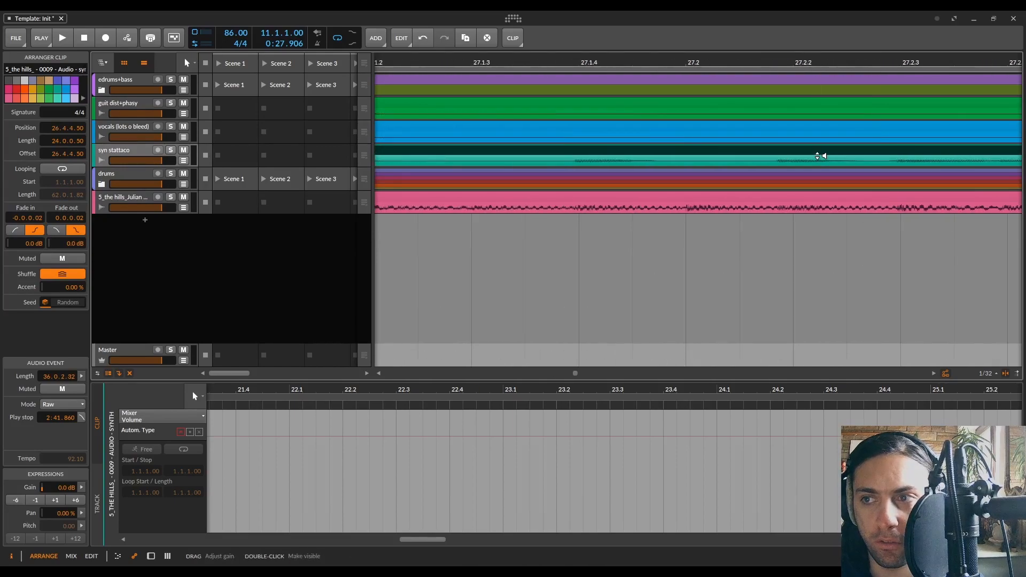
{"action": "scroll", "coordinate": [816, 155], "scroll_direction": "right", "scroll_amount": 3}
{"action": "scroll", "coordinate": [809, 152], "scroll_direction": "right", "scroll_amount": 2}
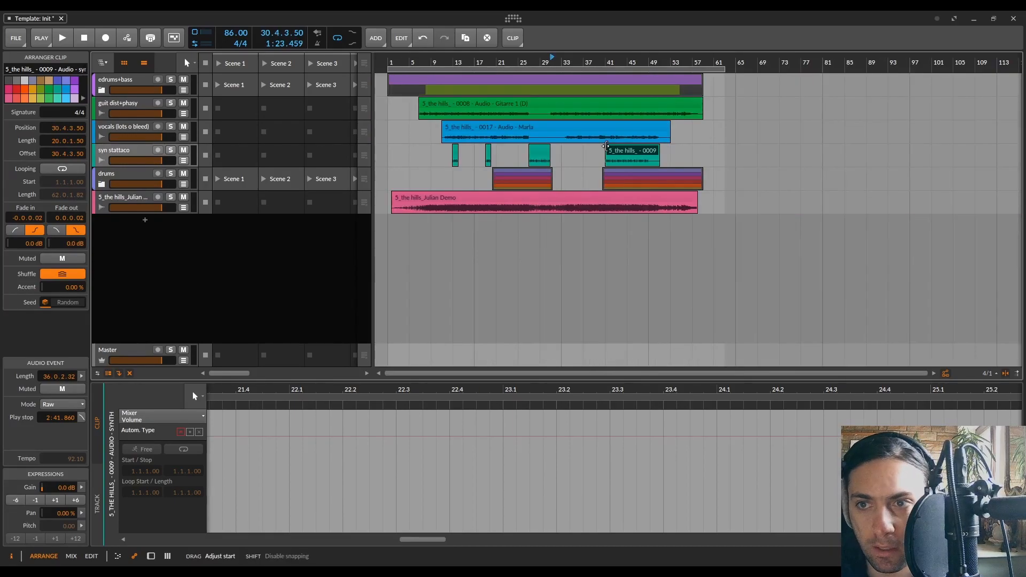
{"action": "scroll", "coordinate": [606, 150], "scroll_direction": "up", "scroll_amount": 6}
{"action": "scroll", "coordinate": [600, 150], "scroll_direction": "up", "scroll_amount": 6}
{"action": "left_click", "coordinate": [585, 161]}
{"action": "left_click_drag", "start_coordinate": [585, 151], "coordinate": [566, 150]}
- Split the synth clip at 48.4.4 and delete its right part
{"action": "scroll", "coordinate": [587, 150], "scroll_direction": "up", "scroll_amount": 6}
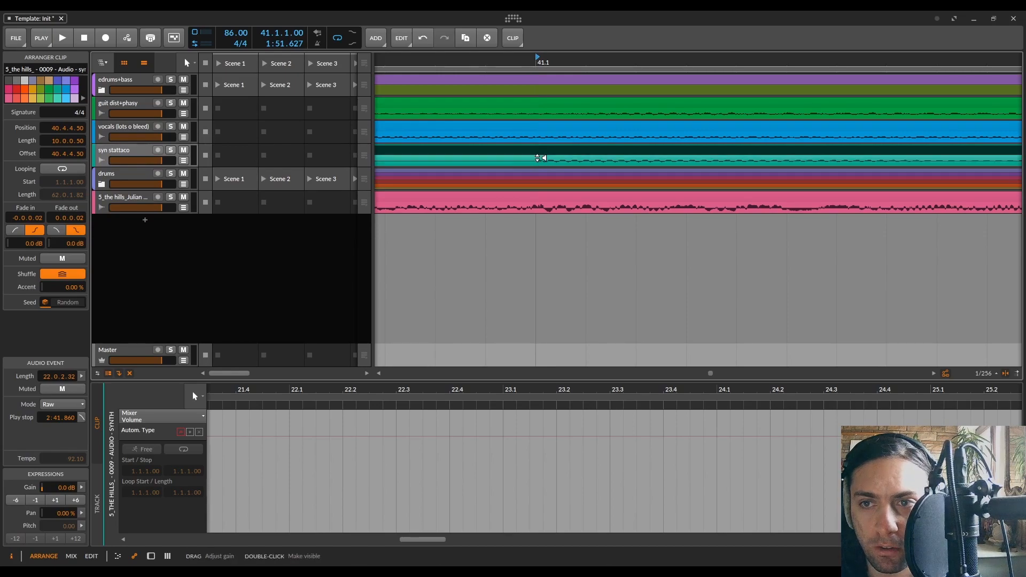
{"action": "scroll", "coordinate": [538, 161], "scroll_direction": "down", "scroll_amount": 8}
{"action": "scroll", "coordinate": [537, 160], "scroll_direction": "down", "scroll_amount": 4}
{"action": "key", "text": "5"}
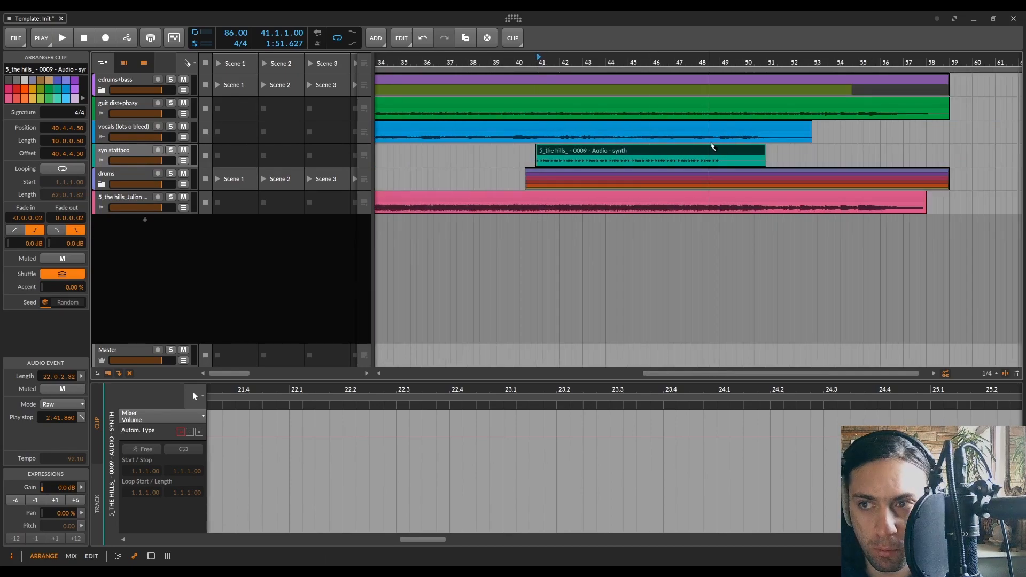
{"action": "scroll", "coordinate": [722, 156], "scroll_direction": "up", "scroll_amount": 8}
{"action": "left_click", "coordinate": [790, 152]}
{"action": "key", "text": "1"}
{"action": "left_click", "coordinate": [815, 151]}
{"action": "key", "text": "Delete"}
- Make the guitar clip start at bar 30.4, then play from bar 24 with guit dist+phasy soloed
{"action": "scroll", "coordinate": [700, 154], "scroll_direction": "down", "scroll_amount": 8}
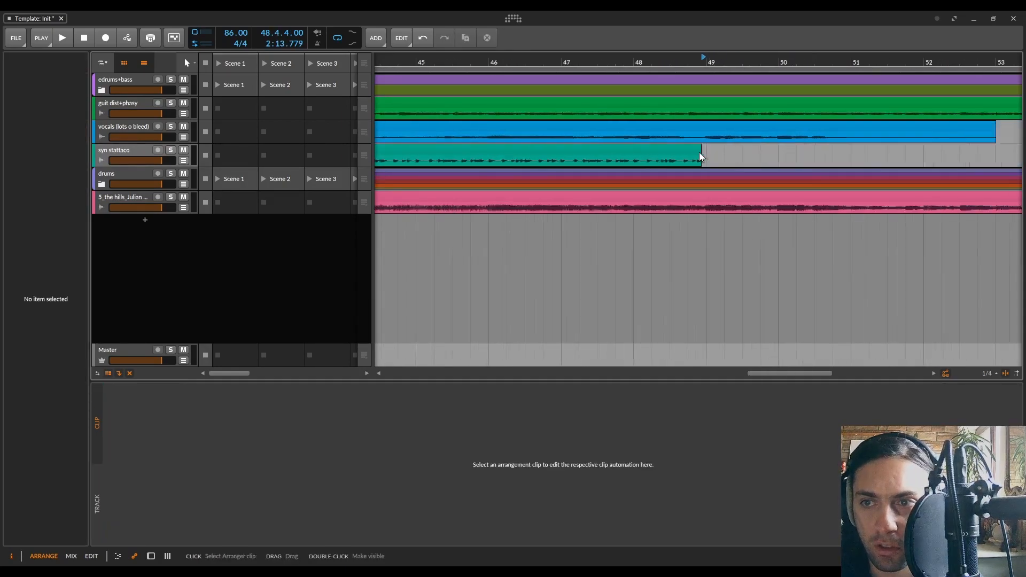
{"action": "key", "text": "5"}
{"action": "scroll", "coordinate": [540, 134], "scroll_direction": "up", "scroll_amount": 3}
{"action": "key", "text": "1"}
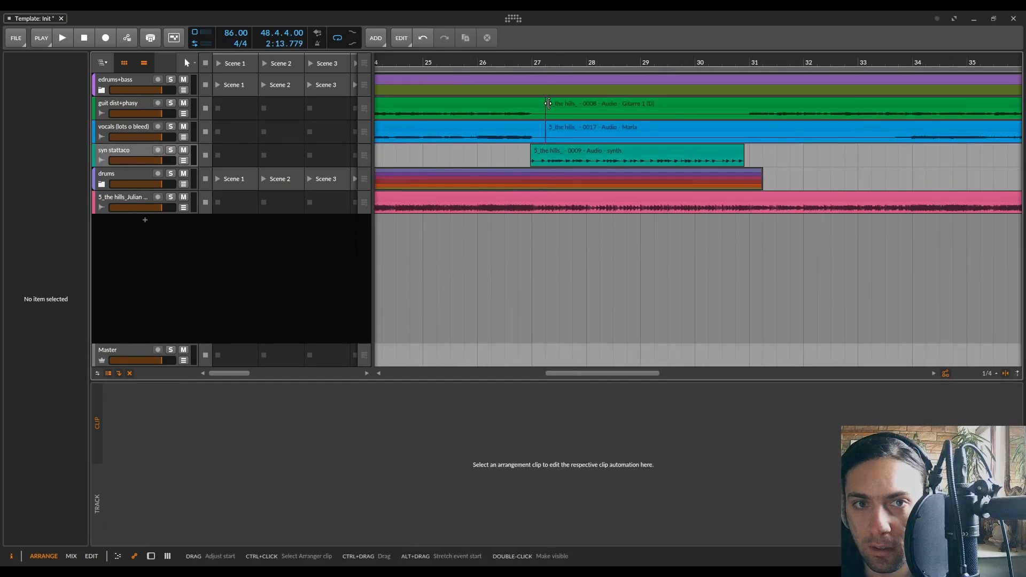
{"action": "left_click_drag", "start_coordinate": [547, 110], "coordinate": [735, 111]}
{"action": "key", "text": "space"}
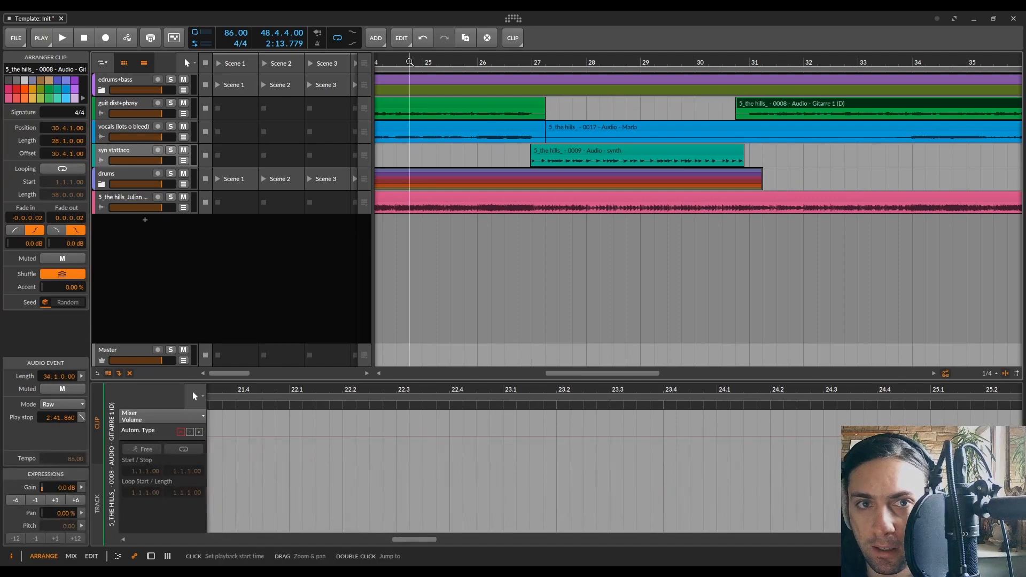
{"action": "left_click", "coordinate": [171, 103]}
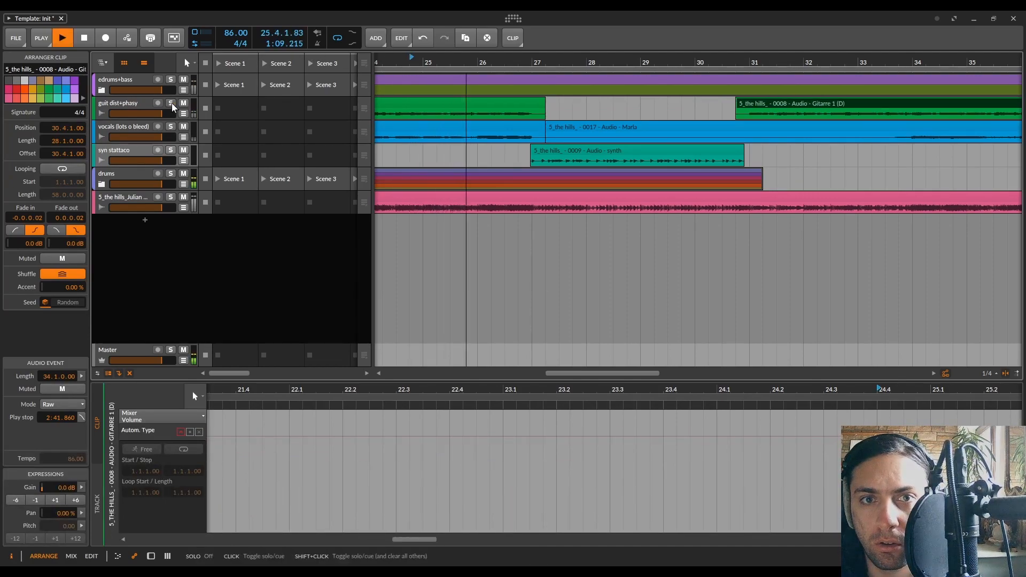
- Toggle solo on guit dist+phasy off and back on while briefly playing from bar 24.4
{"action": "key", "text": "space"}
{"action": "left_click", "coordinate": [170, 102]}
{"action": "key", "text": "space"}
{"action": "key", "text": "space"}
{"action": "left_click", "coordinate": [169, 102]}
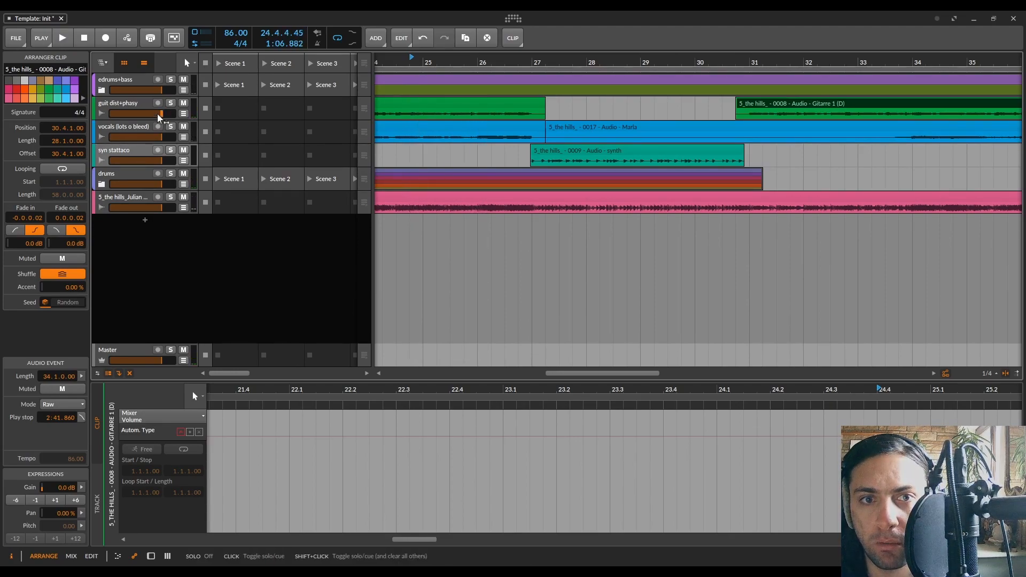
- Turn off solo on the room (massive) drum mic inside the drums group, then play and stop
{"action": "left_click", "coordinate": [101, 184]}
{"action": "left_click", "coordinate": [174, 316]}
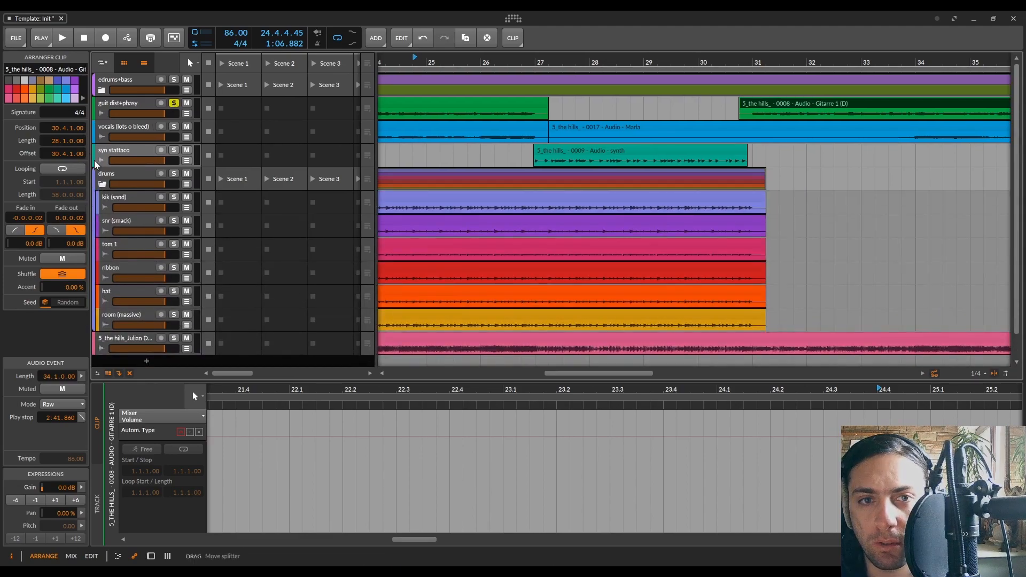
{"action": "left_click", "coordinate": [101, 184]}
{"action": "key", "text": "space"}
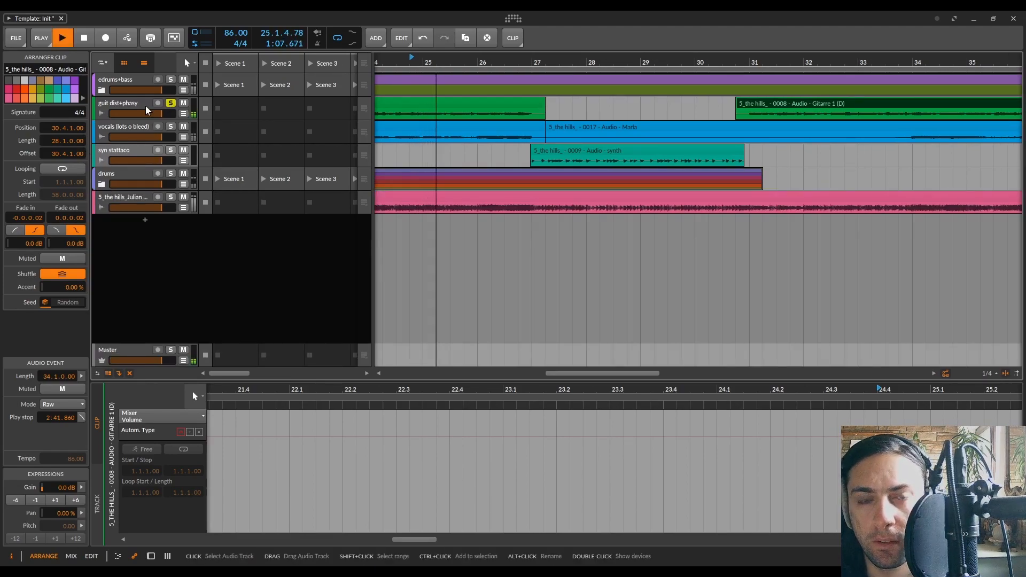
{"action": "key", "text": "space"}
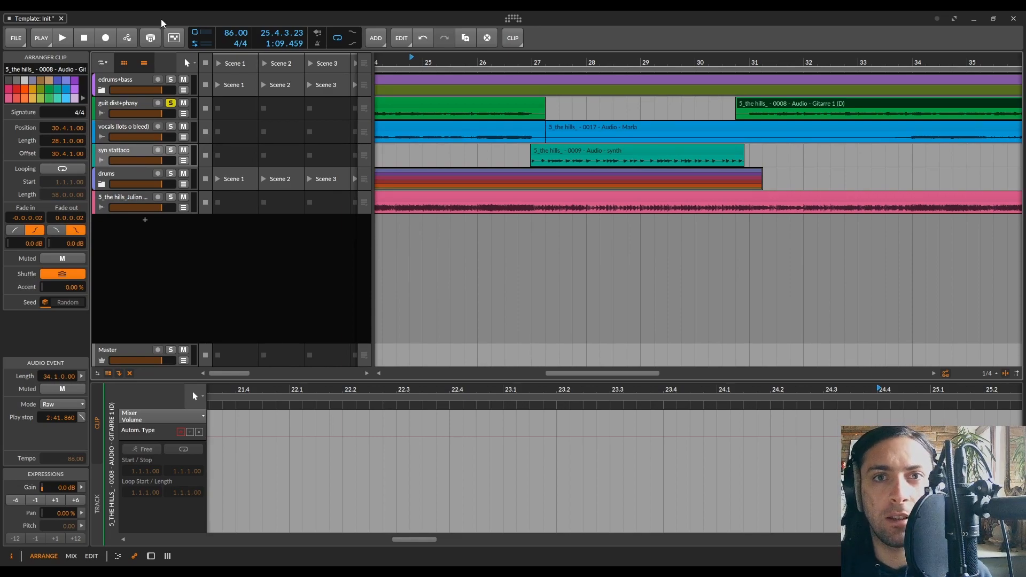
- Drag the vocal clip start to near bar 33.5; open and dismiss the clip actions menu
{"action": "left_click_drag", "start_coordinate": [546, 124], "coordinate": [888, 126]}
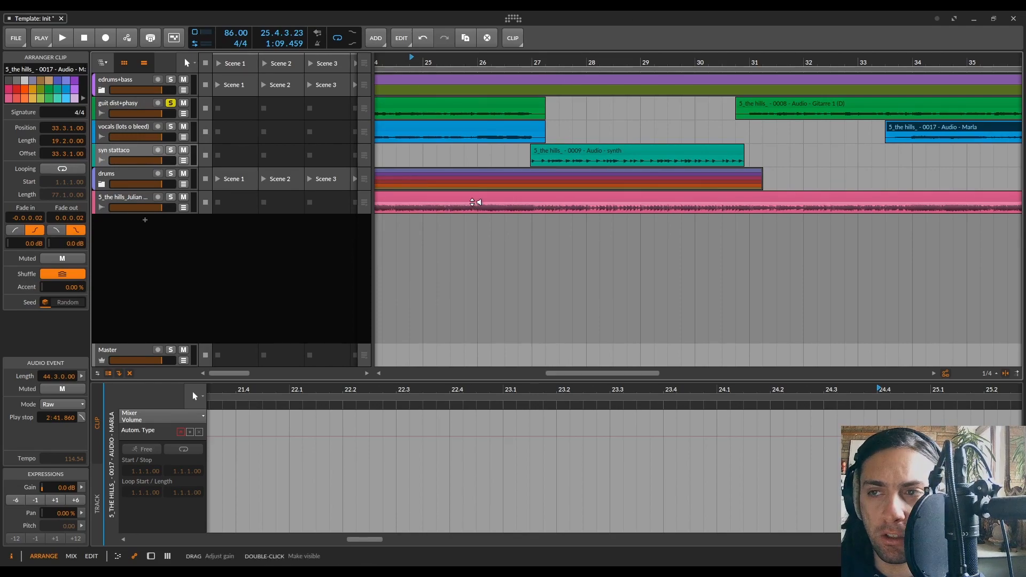
{"action": "left_click", "coordinate": [512, 38]}
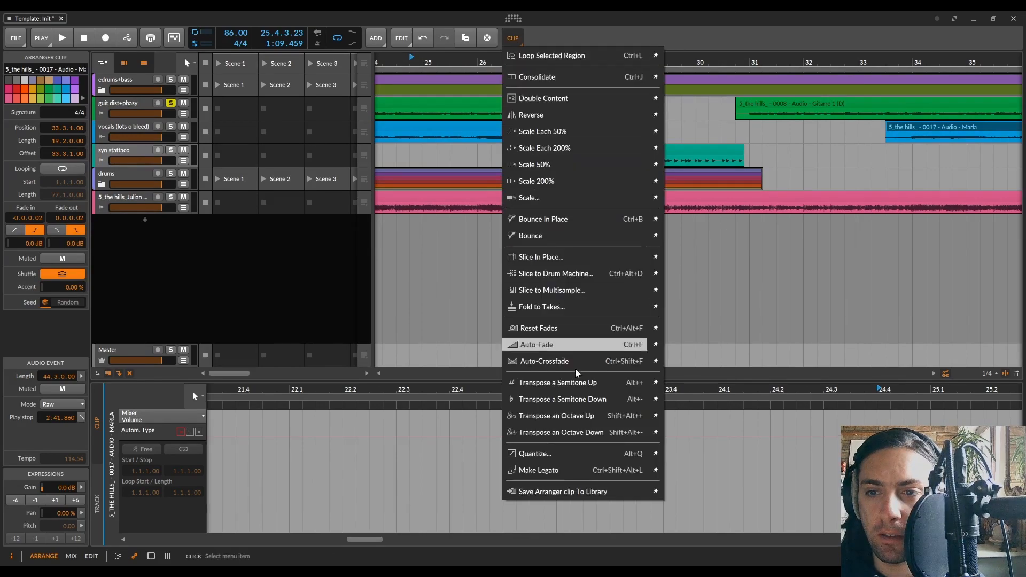
{"action": "left_click", "coordinate": [575, 15]}
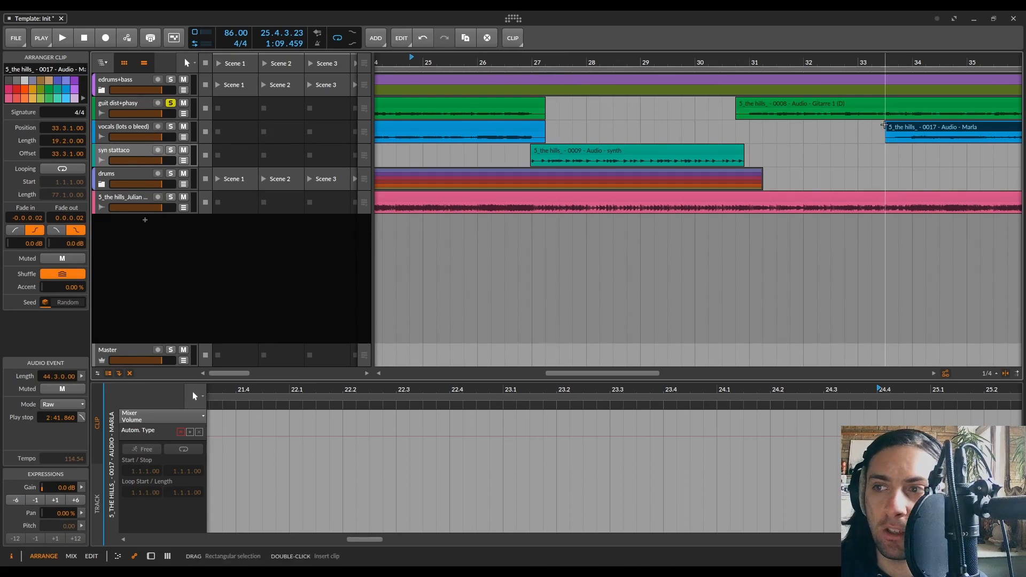
- Show the whole song, unsolo guit dist+phasy, and group the guitar, vocals and synth tracks
{"action": "key", "text": "z"}
{"action": "left_click", "coordinate": [170, 104]}
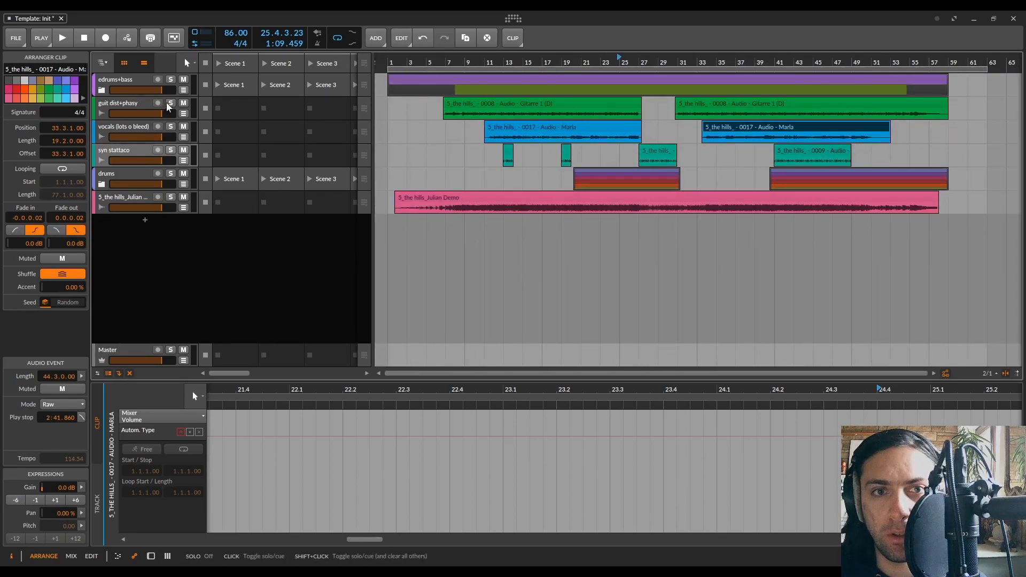
{"action": "left_click", "coordinate": [132, 130]}
{"action": "key", "text": "Down"}
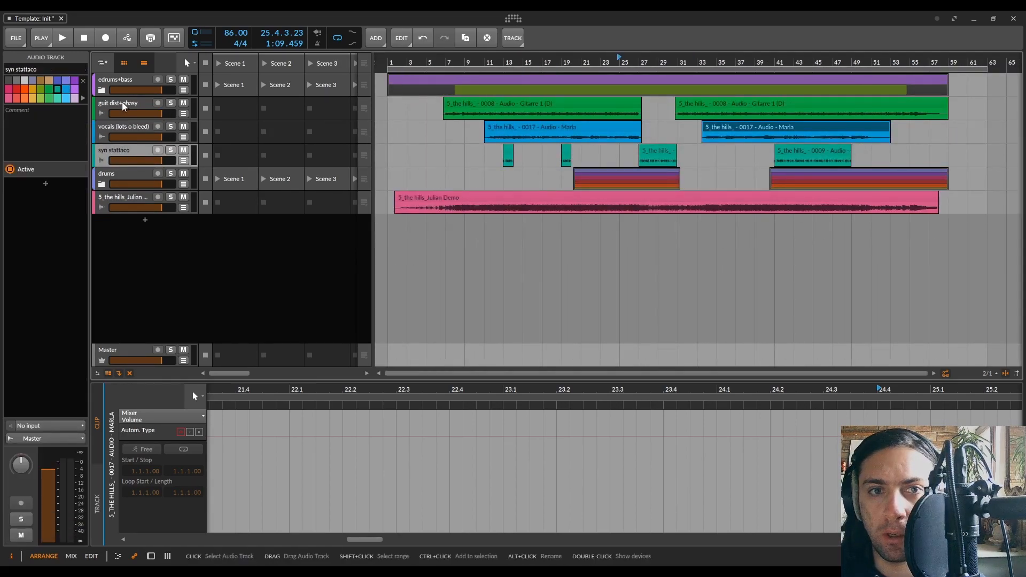
{"action": "left_click", "coordinate": [122, 107], "text": "shift"}
{"action": "right_click", "coordinate": [122, 107]}
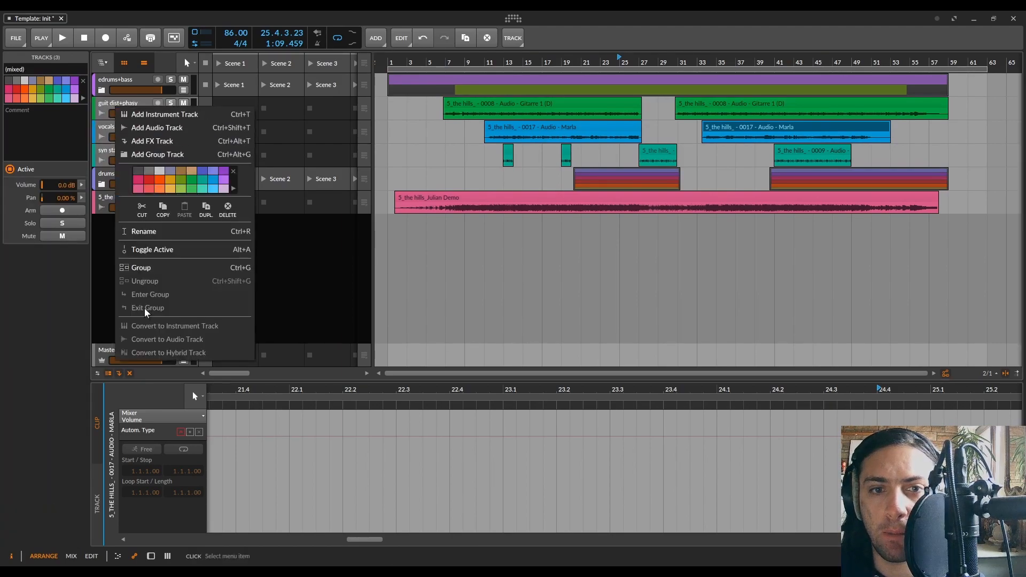
{"action": "left_click", "coordinate": [143, 270]}
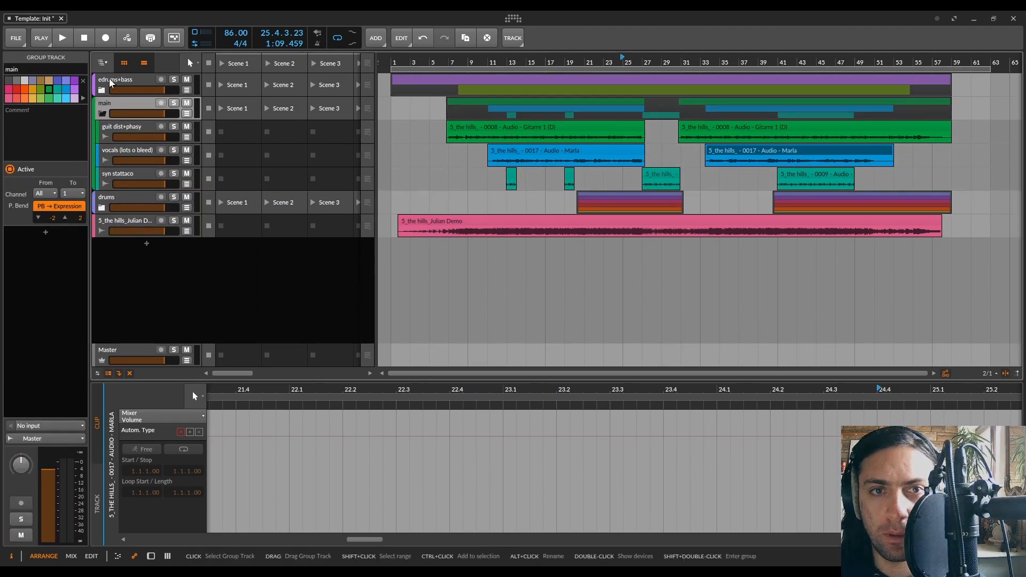
- Collapse the new main group, then select it and expand it again
{"action": "left_click", "coordinate": [102, 113]}
{"action": "left_click", "coordinate": [123, 81]}
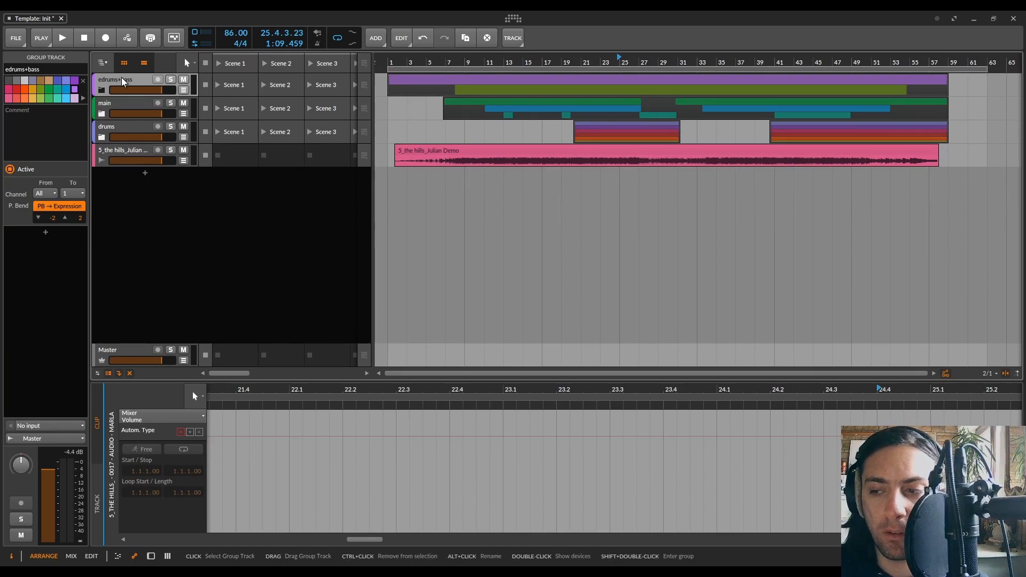
{"action": "left_click", "coordinate": [109, 107]}
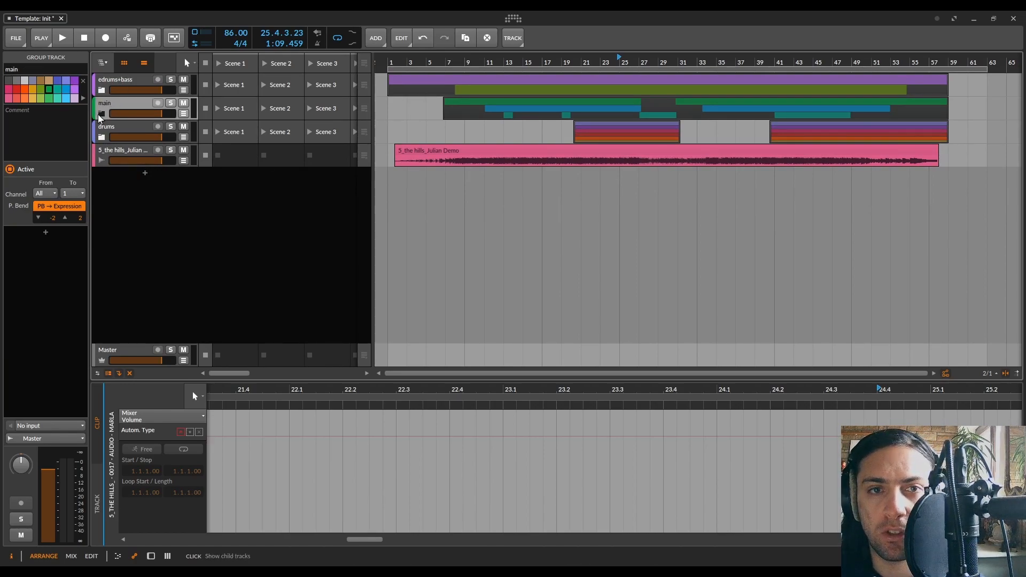
{"action": "left_click", "coordinate": [101, 114]}
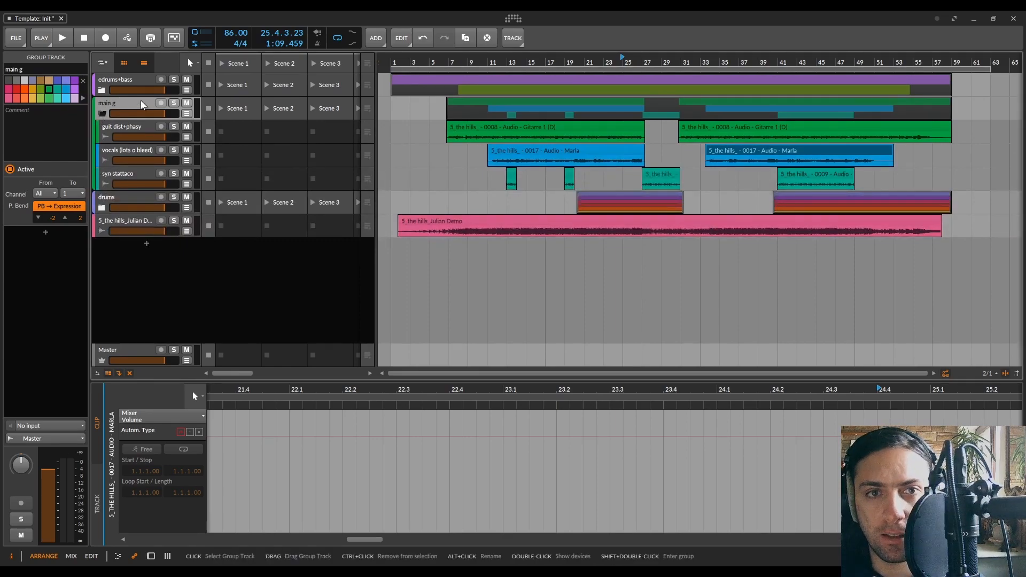
- Rename the groups to 'edrums+bass g' and 'drums g'
{"action": "double_click", "coordinate": [154, 80]}
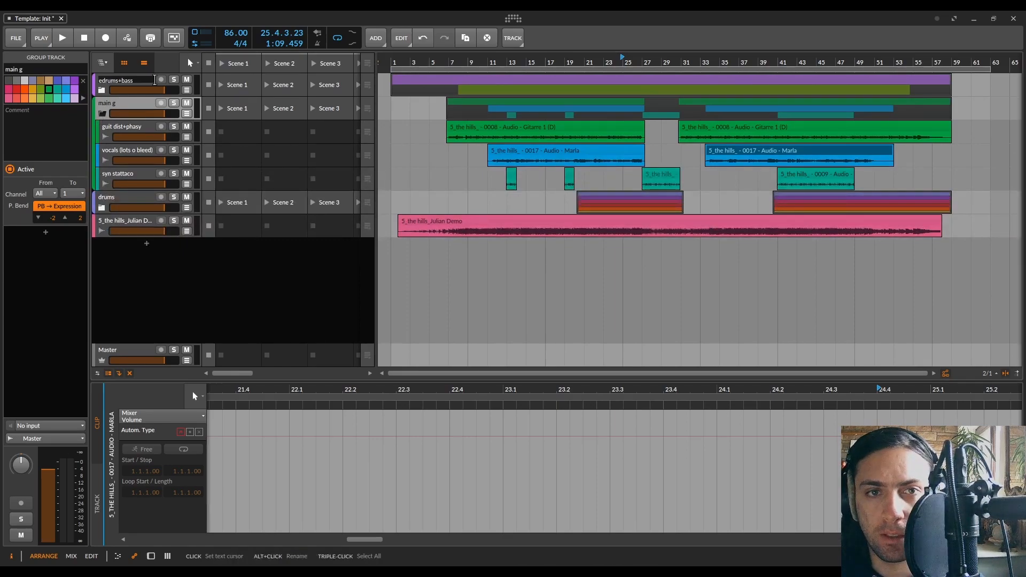
{"action": "type", "text": "g"}
{"action": "key", "text": "Return"}
{"action": "double_click", "coordinate": [138, 198]}
{"action": "type", "text": "g"}
{"action": "key", "text": "Return"}
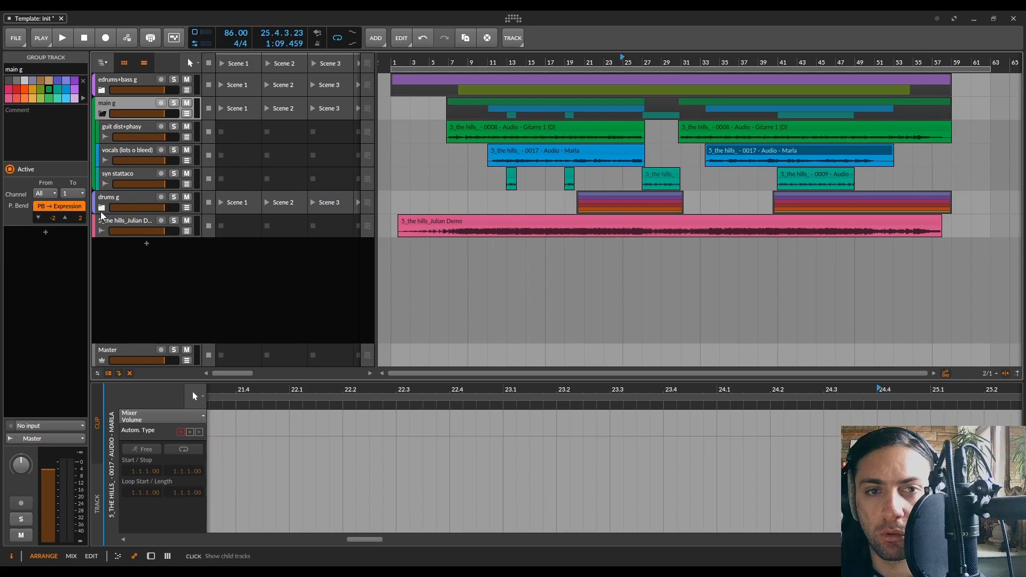
- Expand edrums+bass g, main g and drums g, and hide the lower clip editor panel
{"action": "left_click", "coordinate": [101, 113]}
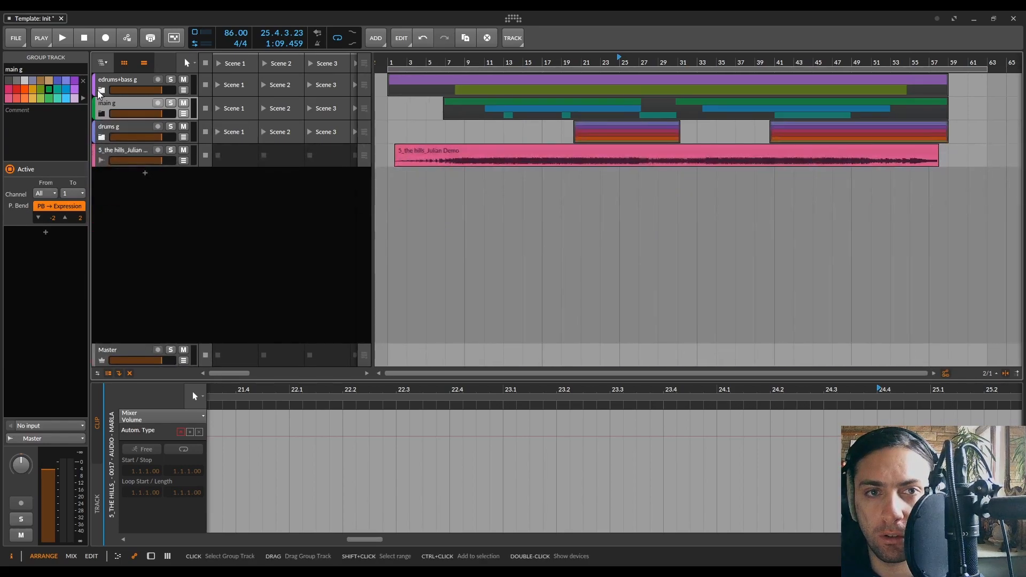
{"action": "left_click", "coordinate": [102, 92]}
{"action": "left_click", "coordinate": [101, 90]}
{"action": "left_click", "coordinate": [101, 90]}
{"action": "left_click", "coordinate": [102, 90]}
{"action": "left_click", "coordinate": [101, 160]}
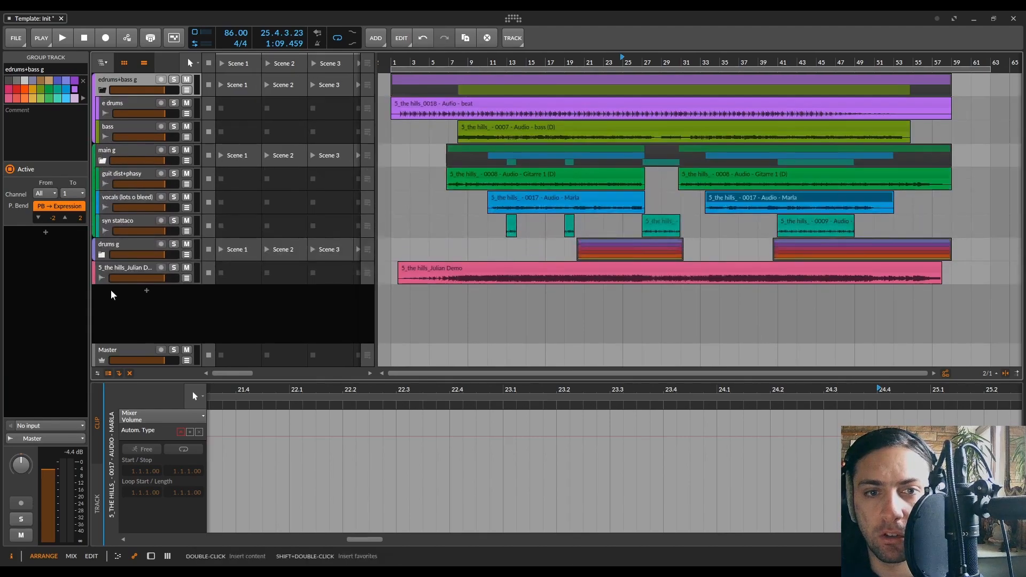
{"action": "left_click", "coordinate": [101, 255]}
{"action": "scroll", "coordinate": [443, 166], "scroll_direction": "down", "scroll_amount": 4}
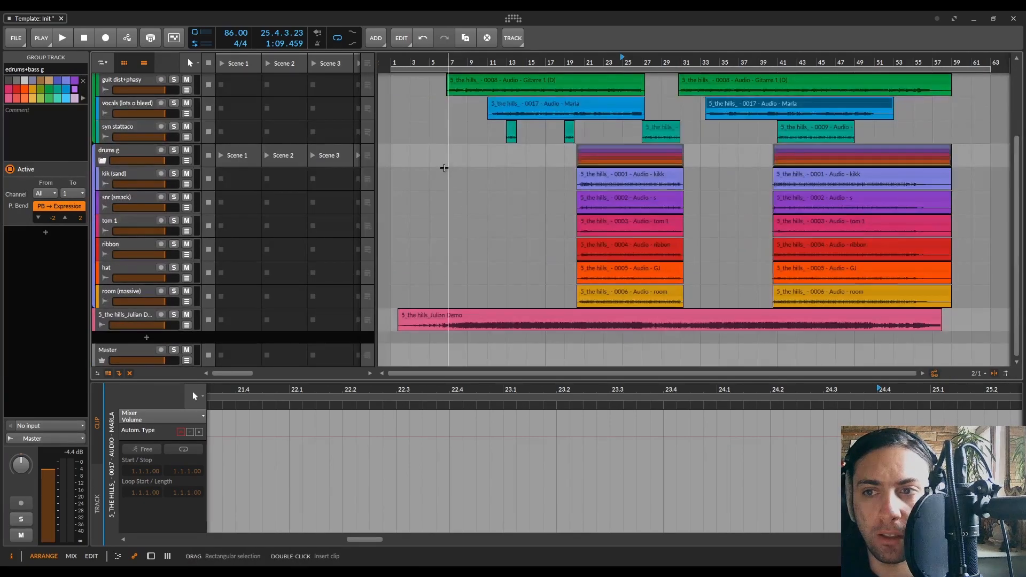
{"action": "scroll", "coordinate": [448, 170], "scroll_direction": "up", "scroll_amount": 3}
{"action": "left_click_drag", "start_coordinate": [568, 381], "coordinate": [568, 545]}
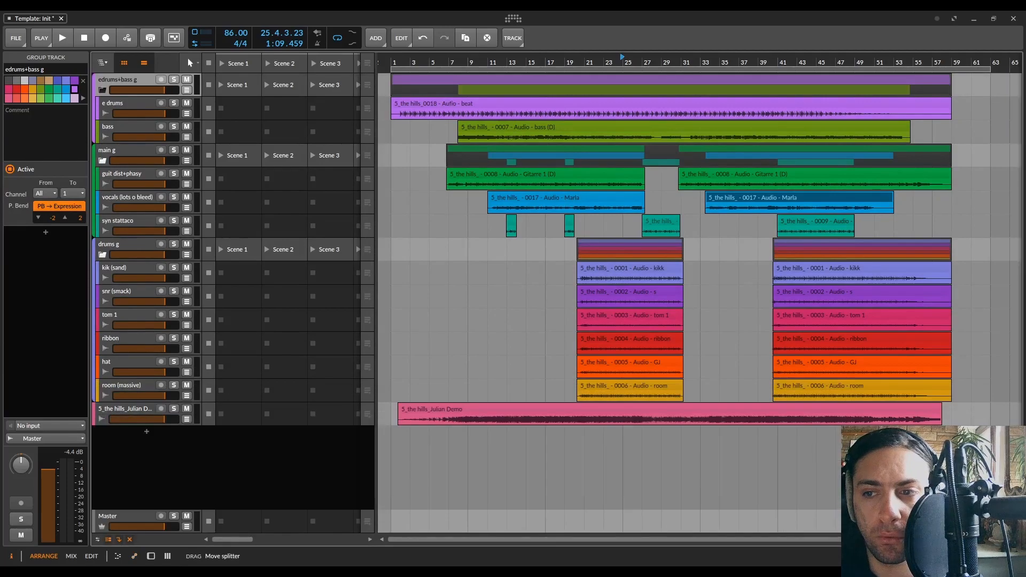
{"action": "scroll", "coordinate": [569, 281], "scroll_direction": "down", "scroll_amount": 3}
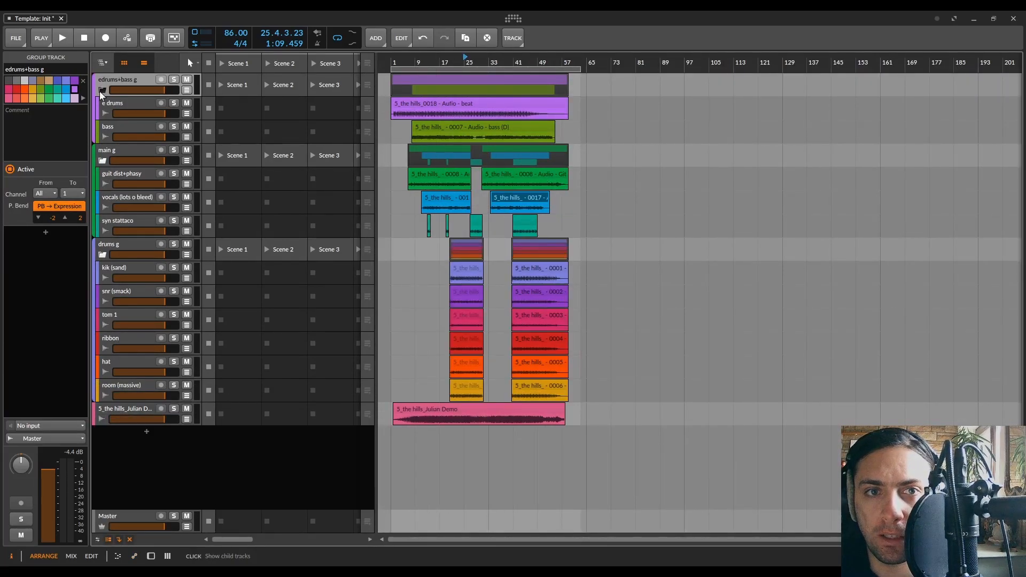
- Return the playhead to bar 1 and start playing the song
{"action": "left_click", "coordinate": [83, 98]}
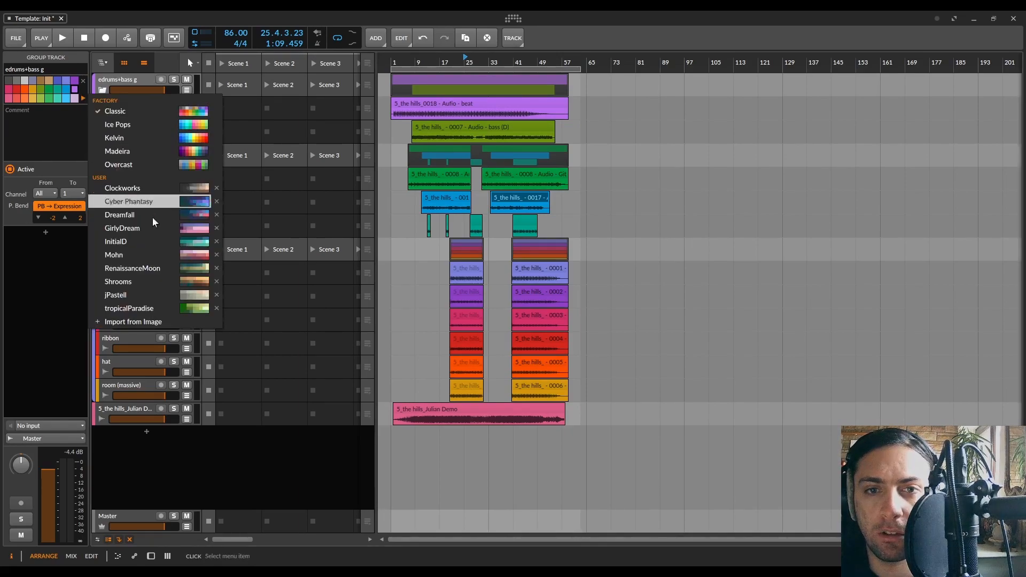
{"action": "key", "text": "Escape"}
{"action": "left_click", "coordinate": [398, 60]}
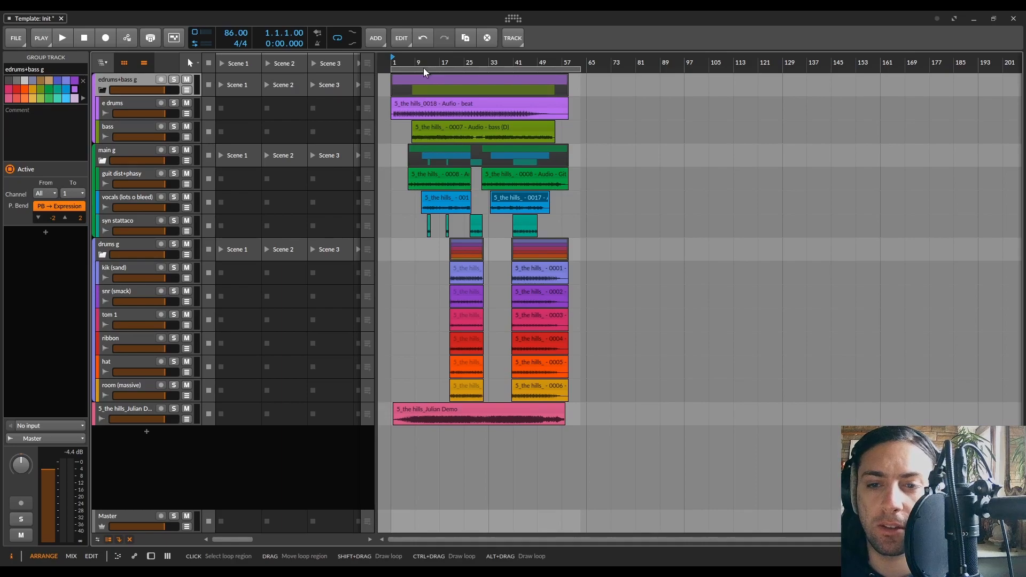
{"action": "key", "text": "space"}
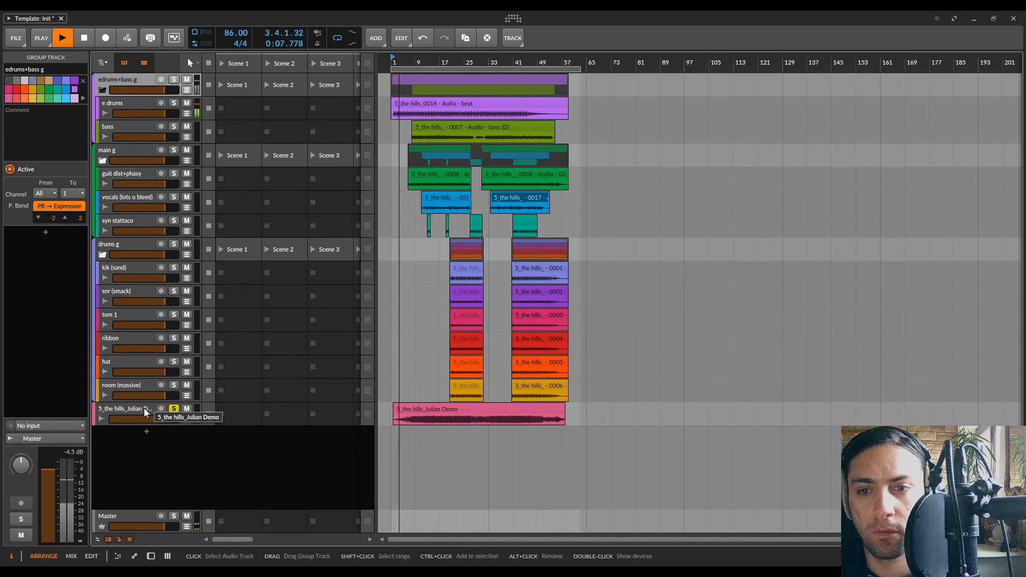
- Rename the 5_the hills_Julian Demo track to 'demo' and move it to the top
{"action": "left_click", "coordinate": [143, 408]}
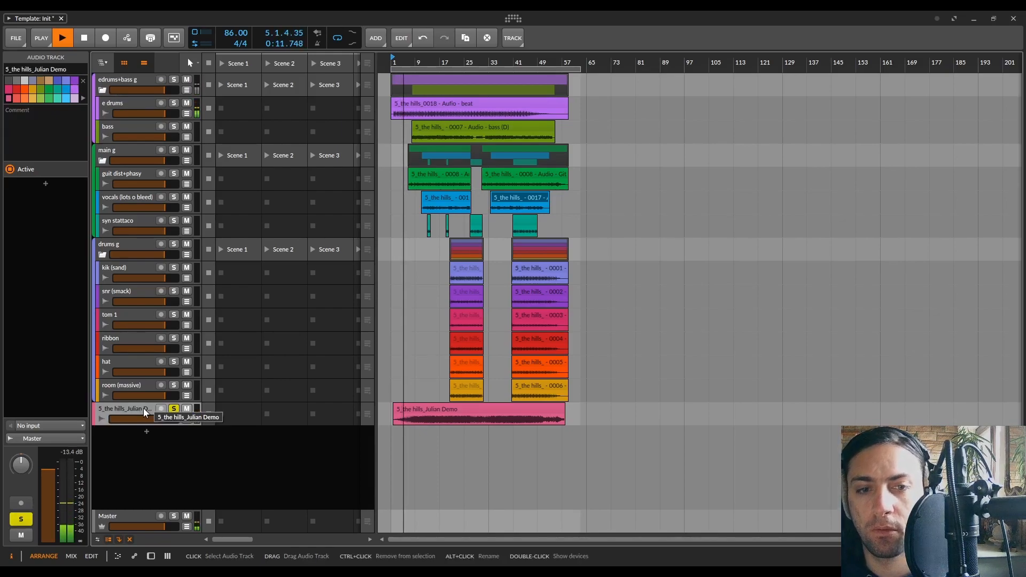
{"action": "left_click", "coordinate": [140, 408], "text": "alt"}
{"action": "type", "text": "demo"}
{"action": "key", "text": "Return"}
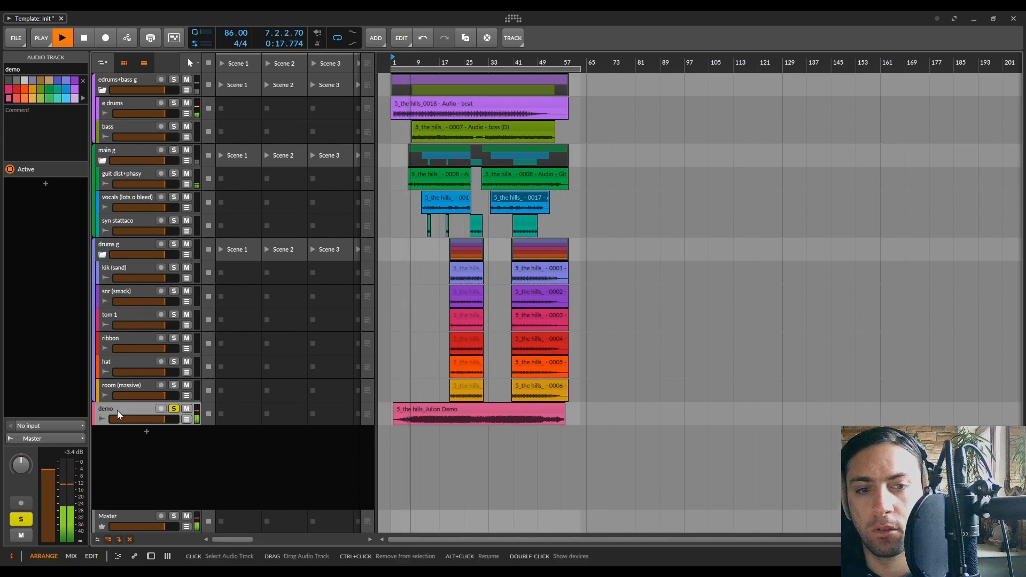
{"action": "left_click_drag", "start_coordinate": [113, 409], "coordinate": [113, 75]}
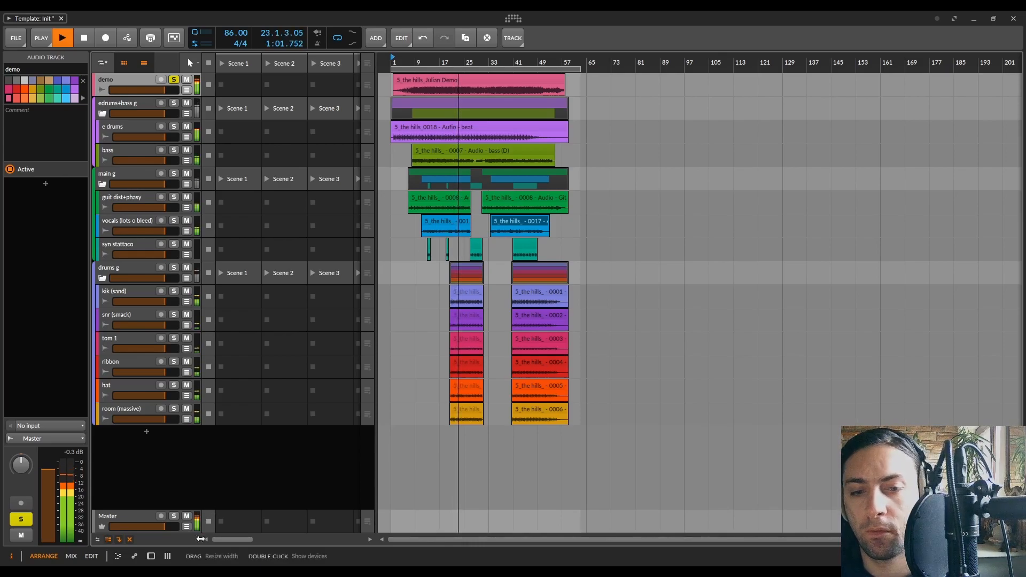
- In File Explorer, open the AI Art folder inside the Bilder pictures folder
{"action": "key", "text": "alt+Tab"}
{"action": "left_click", "coordinate": [679, 395]}
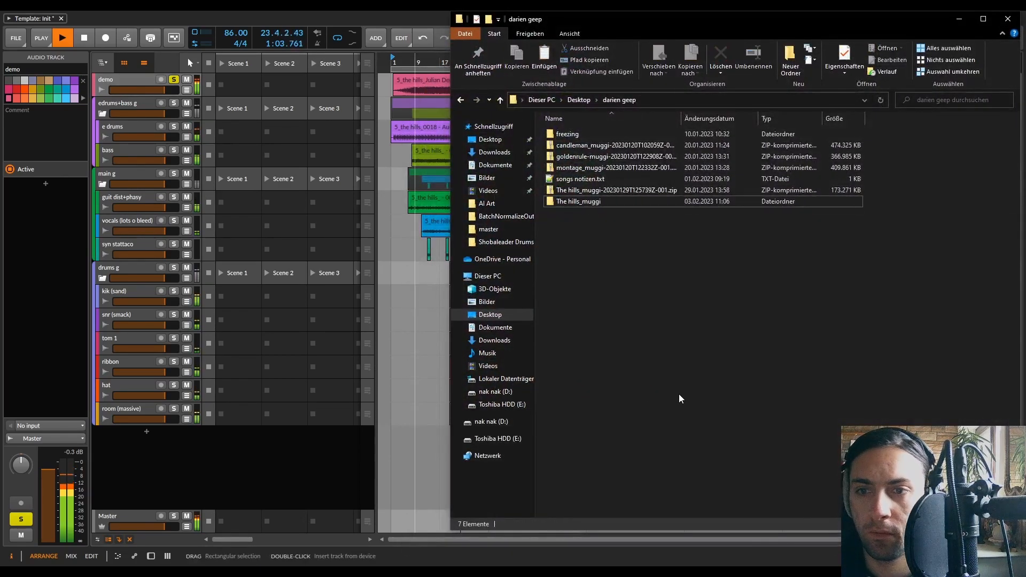
{"action": "left_click", "coordinate": [481, 178]}
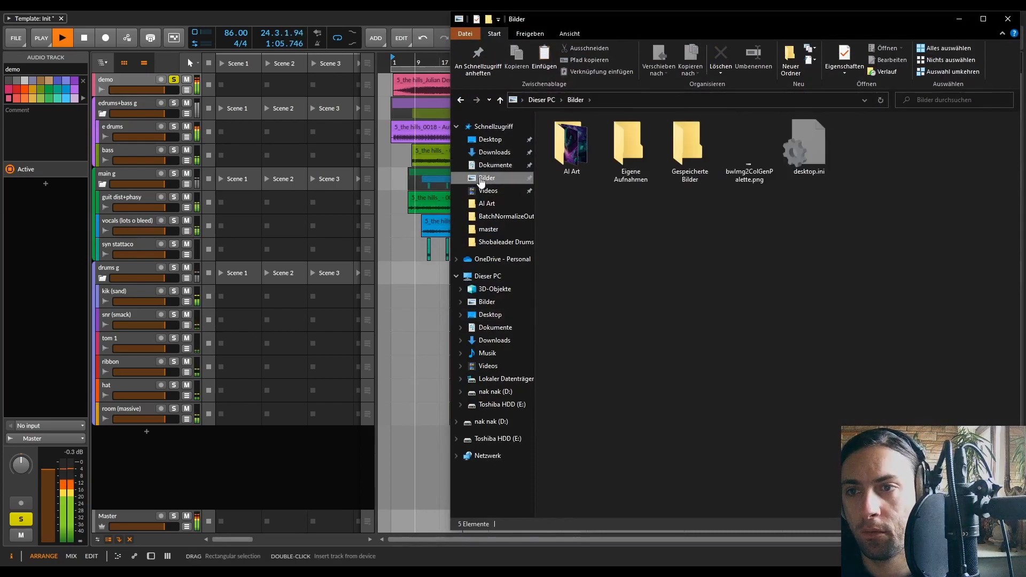
{"action": "left_click", "coordinate": [587, 146]}
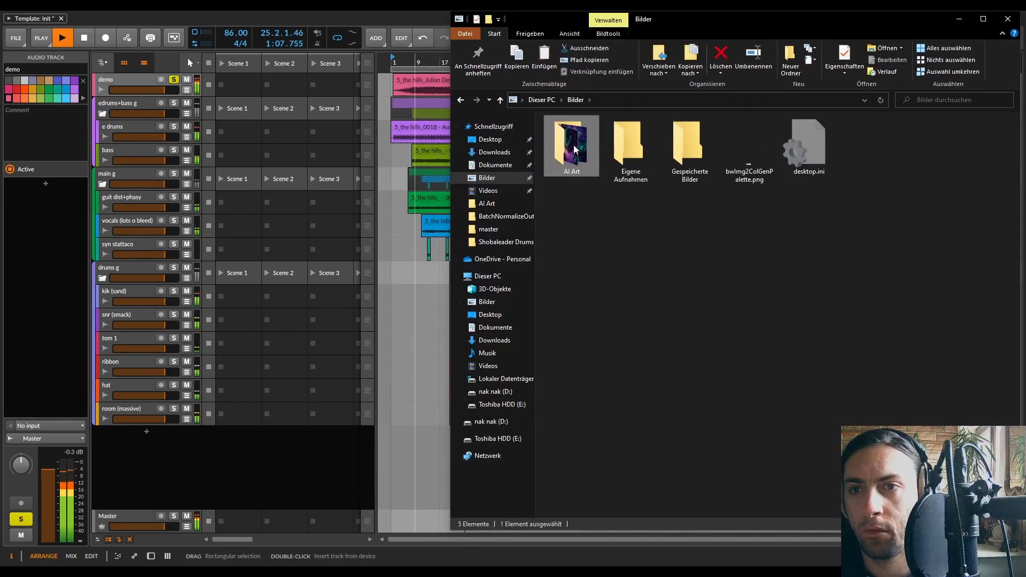
{"action": "double_click", "coordinate": [573, 145]}
- Find the Marlies_beautiful_green_landscape image and open it full-size
{"action": "scroll", "coordinate": [756, 298], "scroll_direction": "down", "scroll_amount": 3}
{"action": "scroll", "coordinate": [753, 296], "scroll_direction": "down", "scroll_amount": 5}
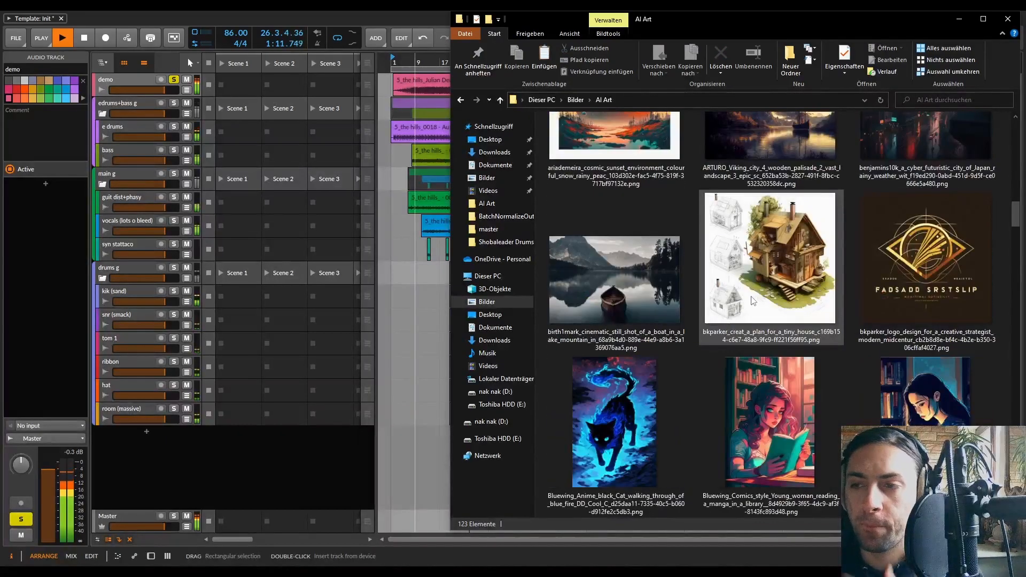
{"action": "scroll", "coordinate": [751, 298], "scroll_direction": "down", "scroll_amount": 5}
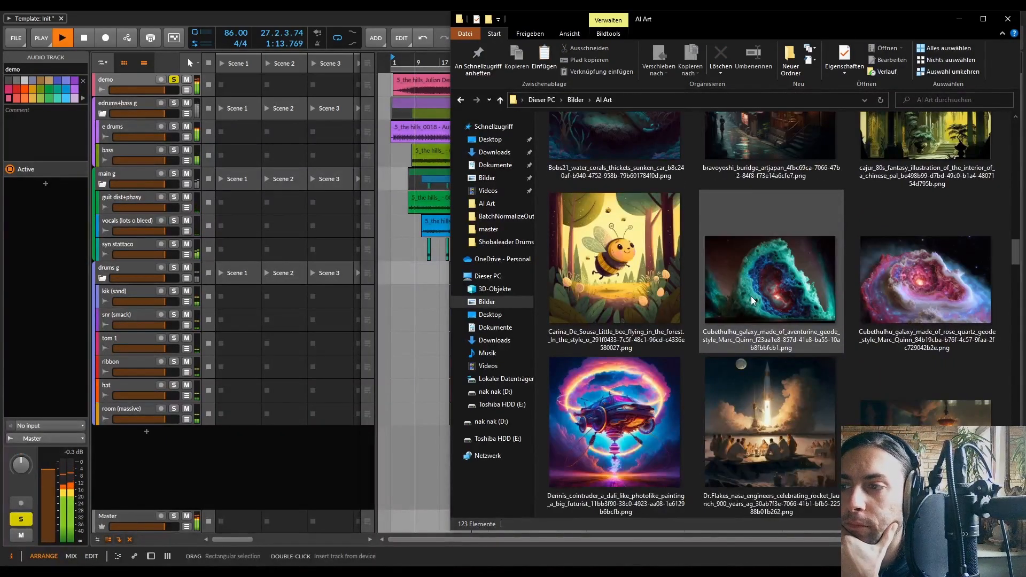
{"action": "scroll", "coordinate": [751, 296], "scroll_direction": "down", "scroll_amount": 3}
{"action": "scroll", "coordinate": [748, 297], "scroll_direction": "up", "scroll_amount": 1}
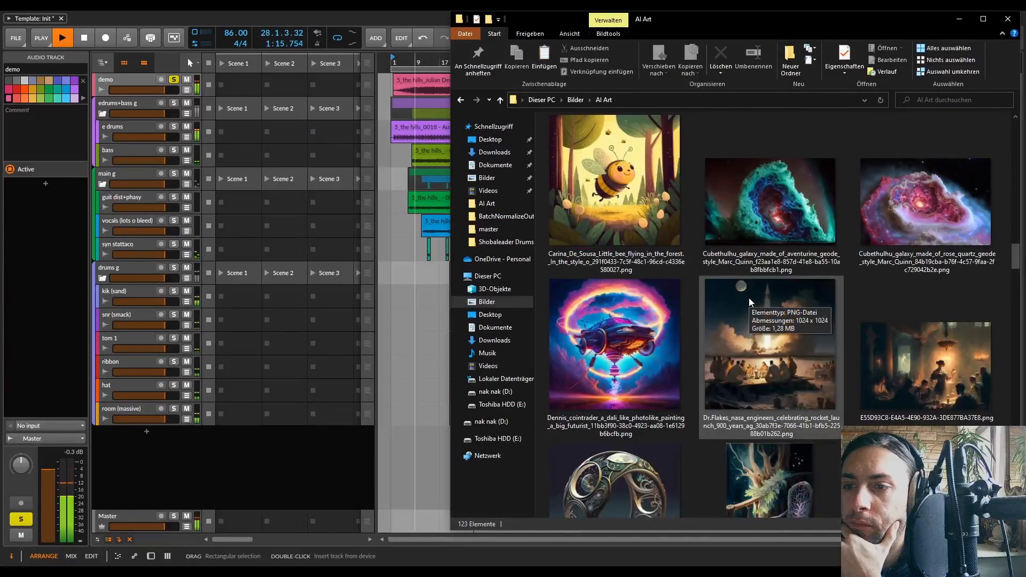
{"action": "scroll", "coordinate": [748, 297], "scroll_direction": "down", "scroll_amount": 10}
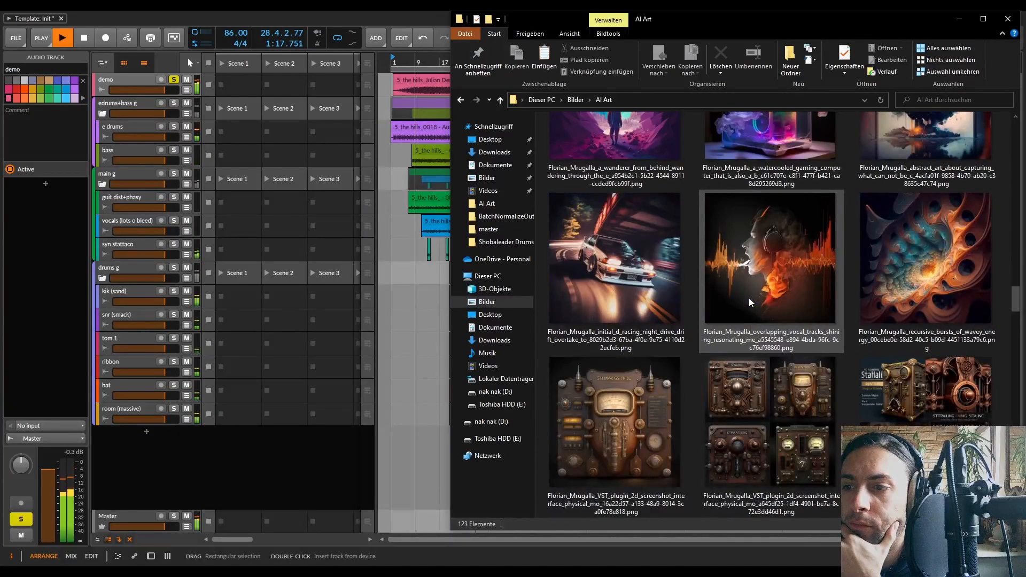
{"action": "scroll", "coordinate": [748, 299], "scroll_direction": "down", "scroll_amount": 2}
{"action": "scroll", "coordinate": [749, 301], "scroll_direction": "down", "scroll_amount": 10}
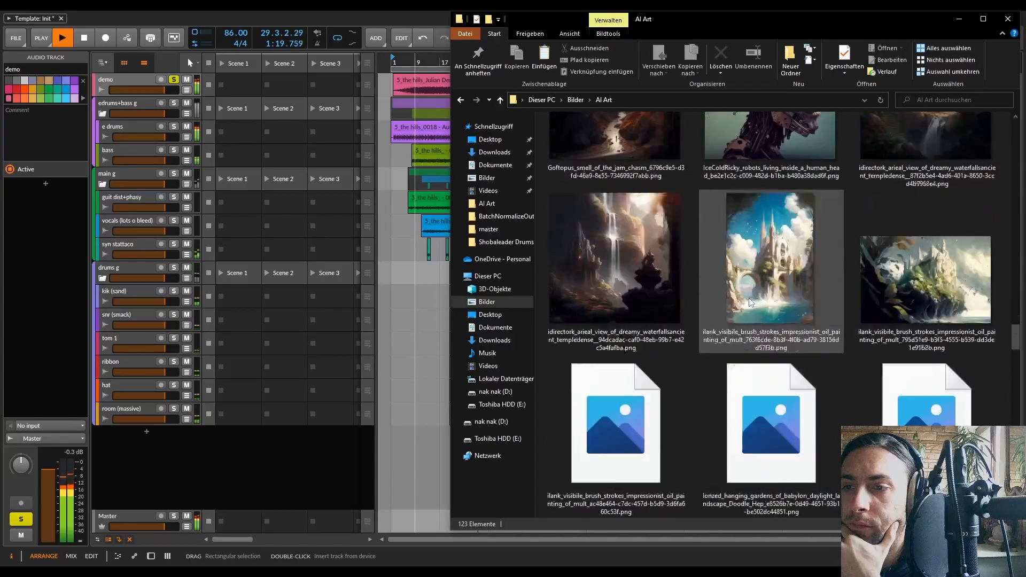
{"action": "scroll", "coordinate": [749, 297], "scroll_direction": "up", "scroll_amount": 1}
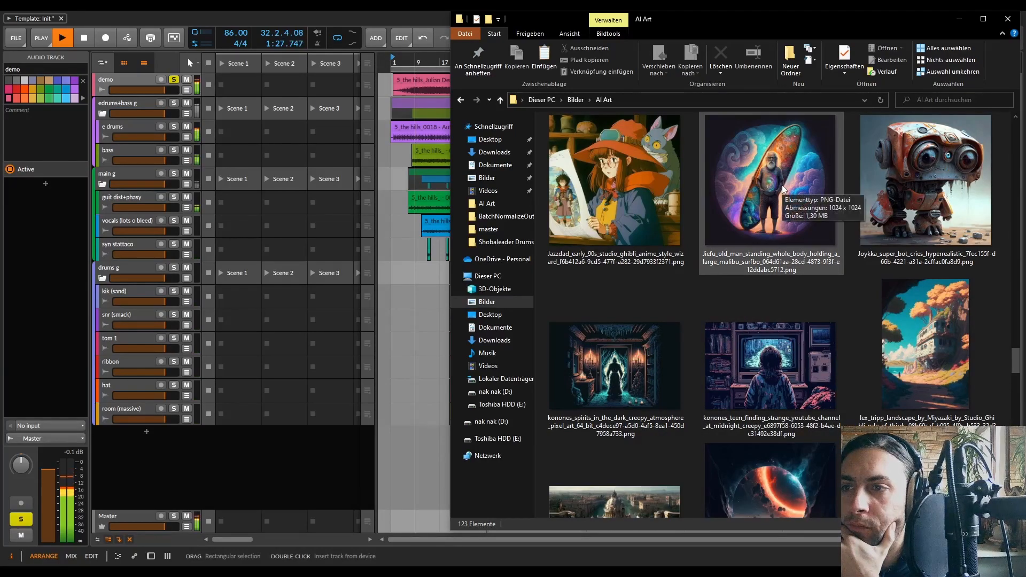
{"action": "scroll", "coordinate": [781, 185], "scroll_direction": "down", "scroll_amount": 2}
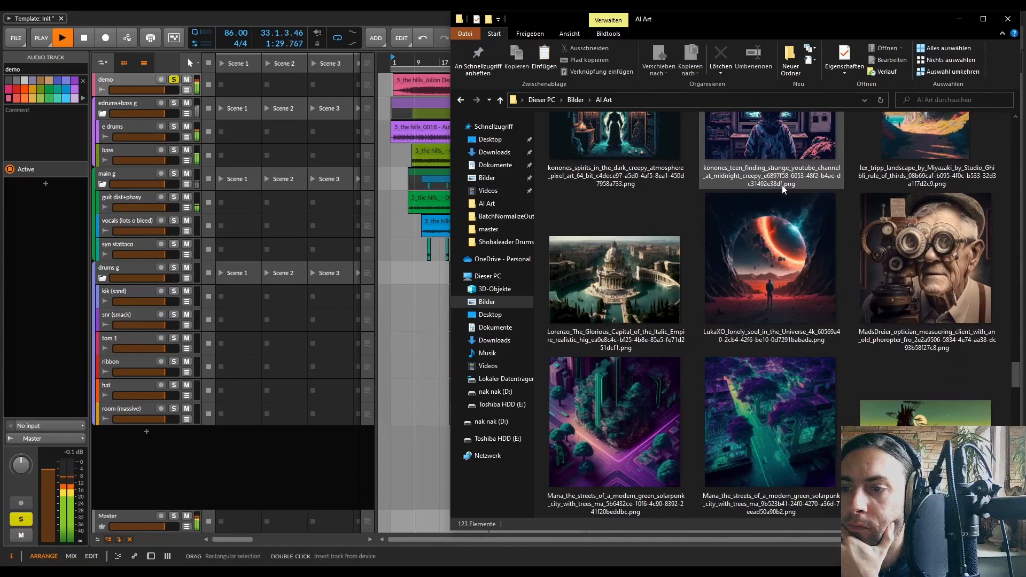
{"action": "scroll", "coordinate": [781, 185], "scroll_direction": "down", "scroll_amount": 2}
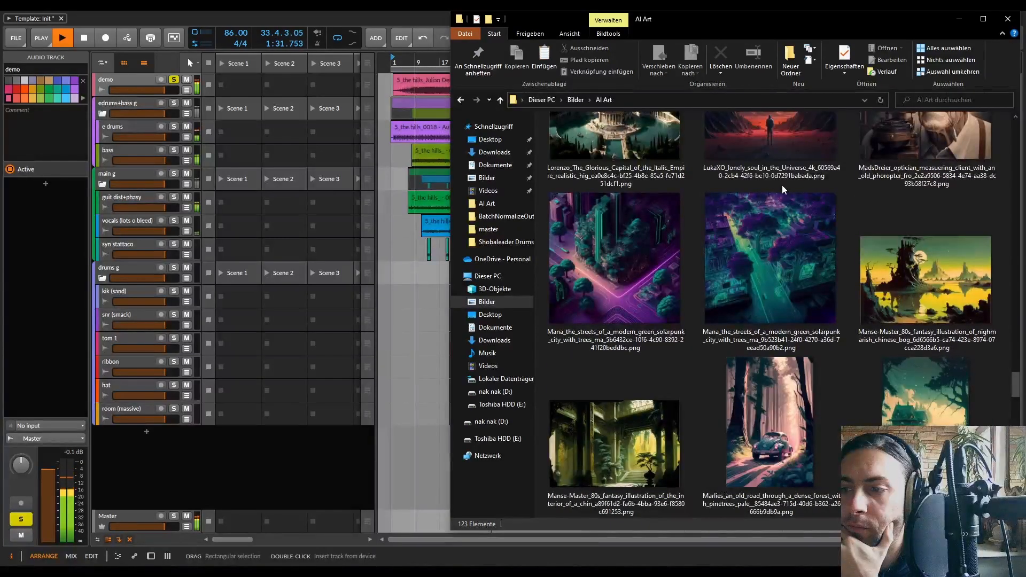
{"action": "scroll", "coordinate": [781, 184], "scroll_direction": "down", "scroll_amount": 2}
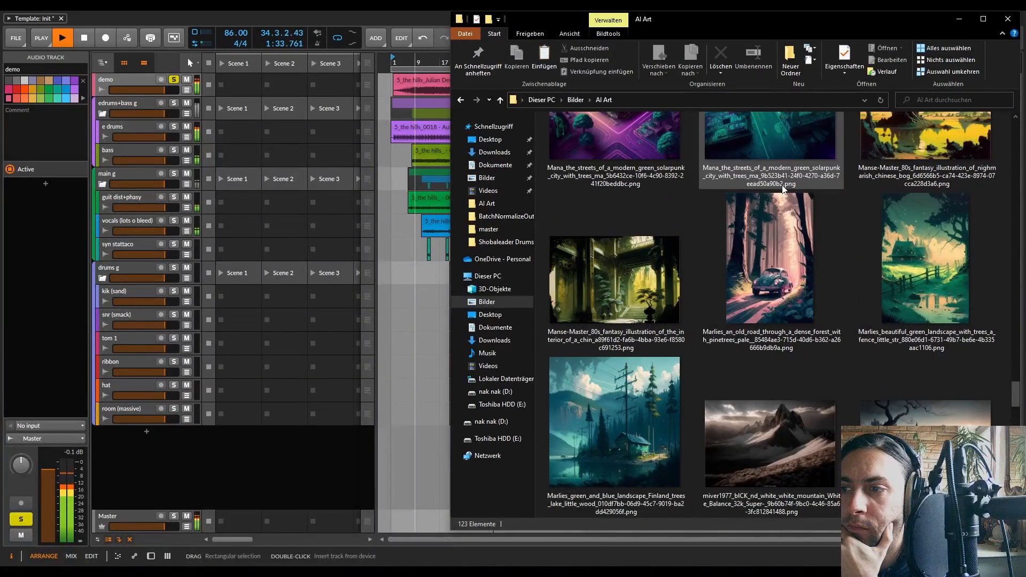
{"action": "double_click", "coordinate": [926, 252]}
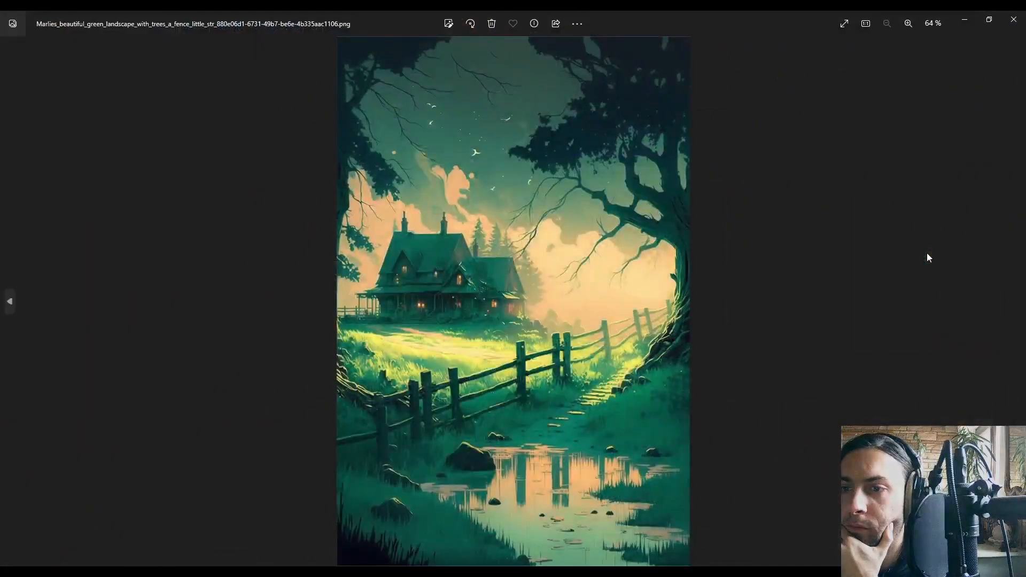
- Close the image viewer and launch BWImg2ColGen.exe from nak nak (D:) > Pogramme in a new Explorer window
{"action": "left_click", "coordinate": [1013, 19]}
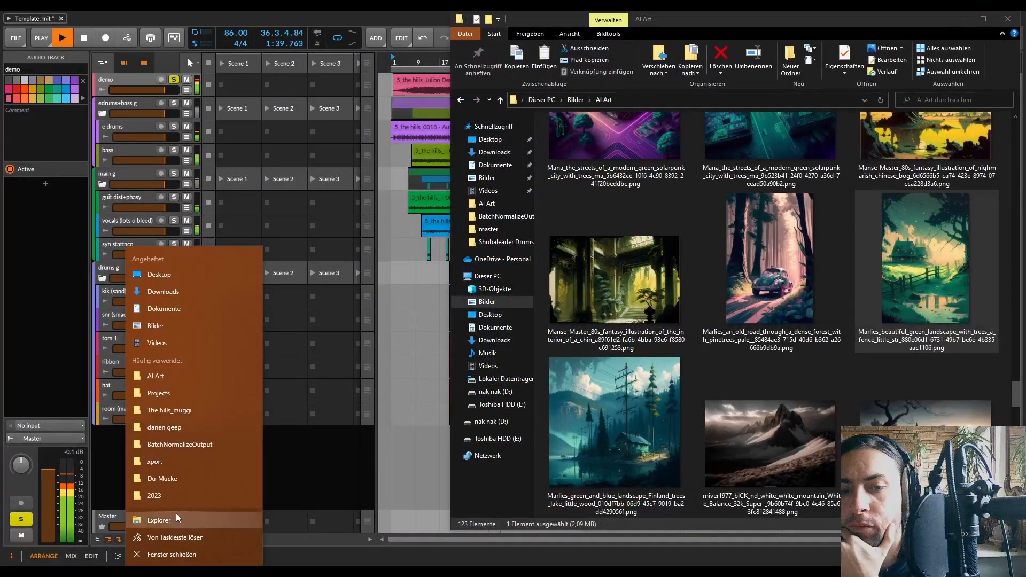
{"action": "left_click", "coordinate": [172, 516]}
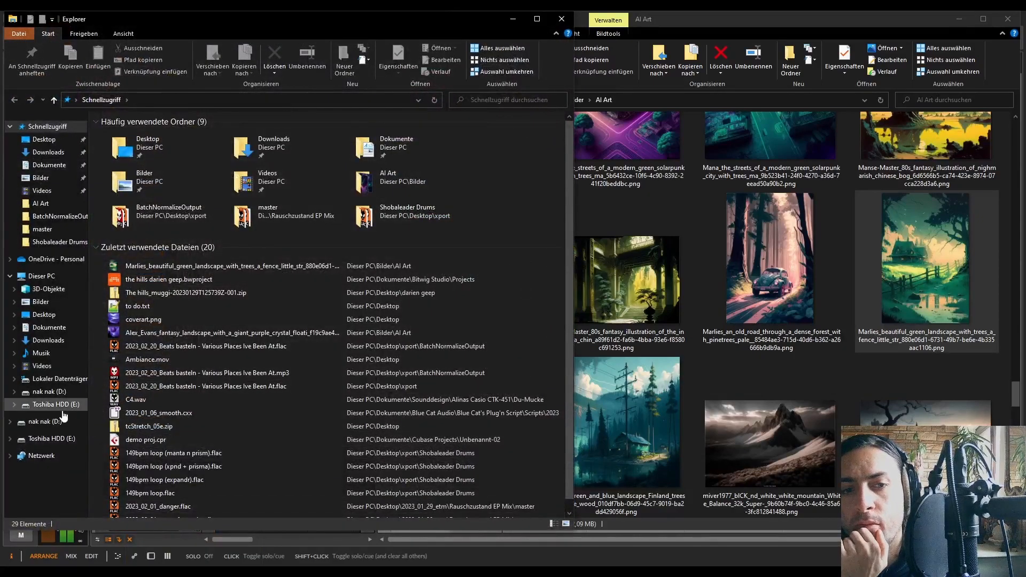
{"action": "left_click", "coordinate": [45, 423]}
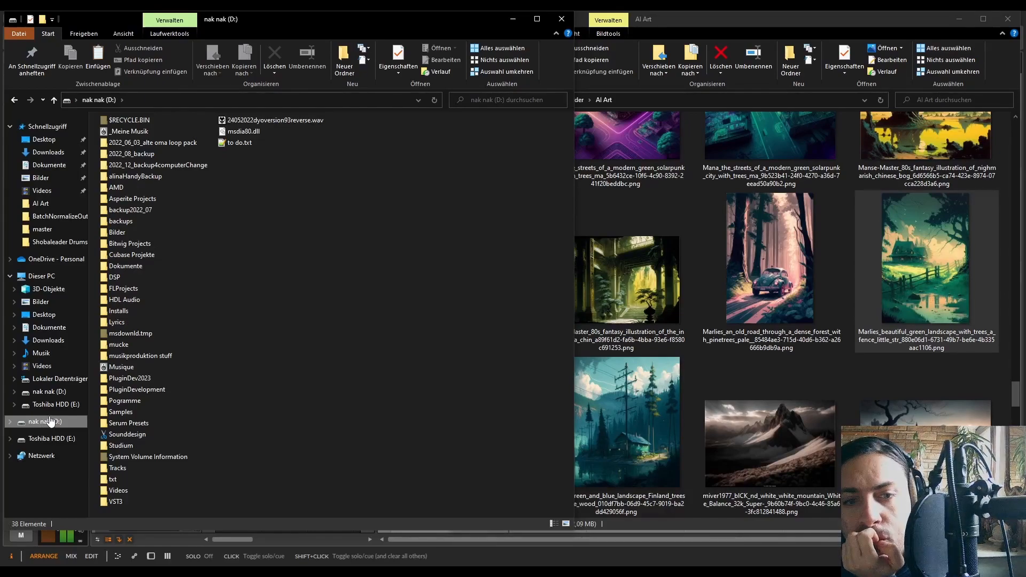
{"action": "double_click", "coordinate": [109, 399]}
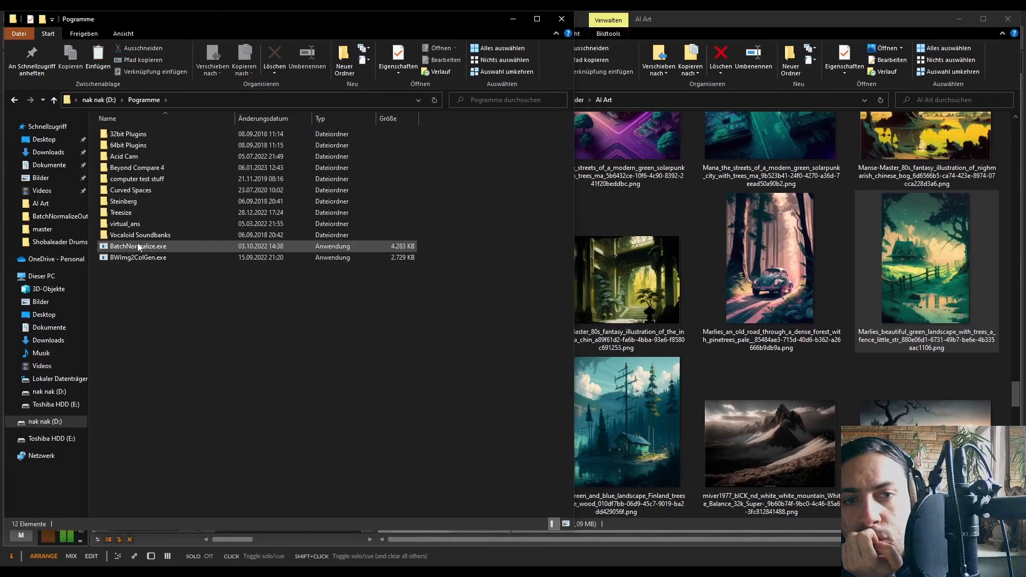
{"action": "double_click", "coordinate": [135, 256]}
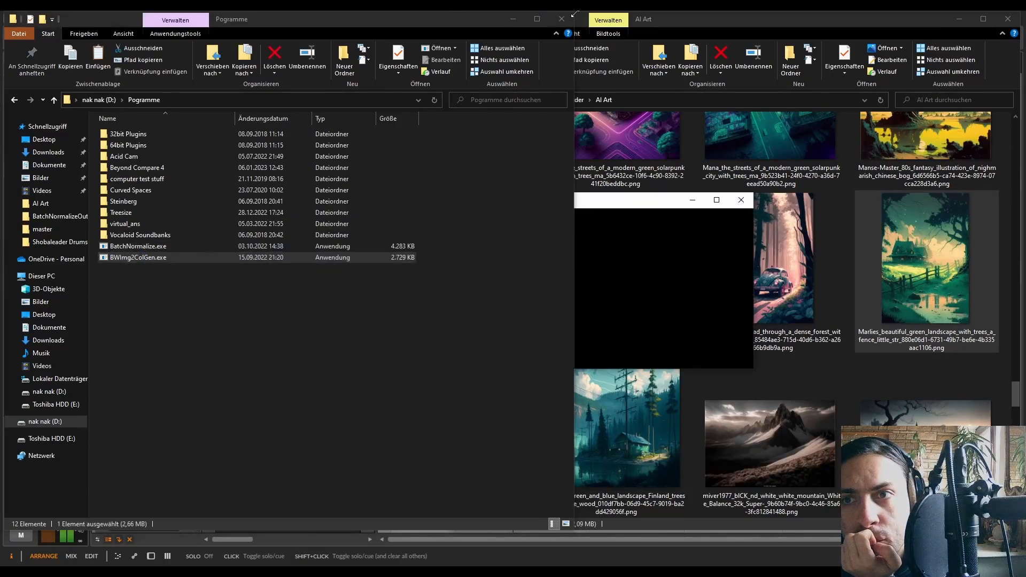
- Drag the BWImg2ColGen colour grid onto Bitwig's palette and import it as 'forestHouse'
{"action": "left_click", "coordinate": [560, 15]}
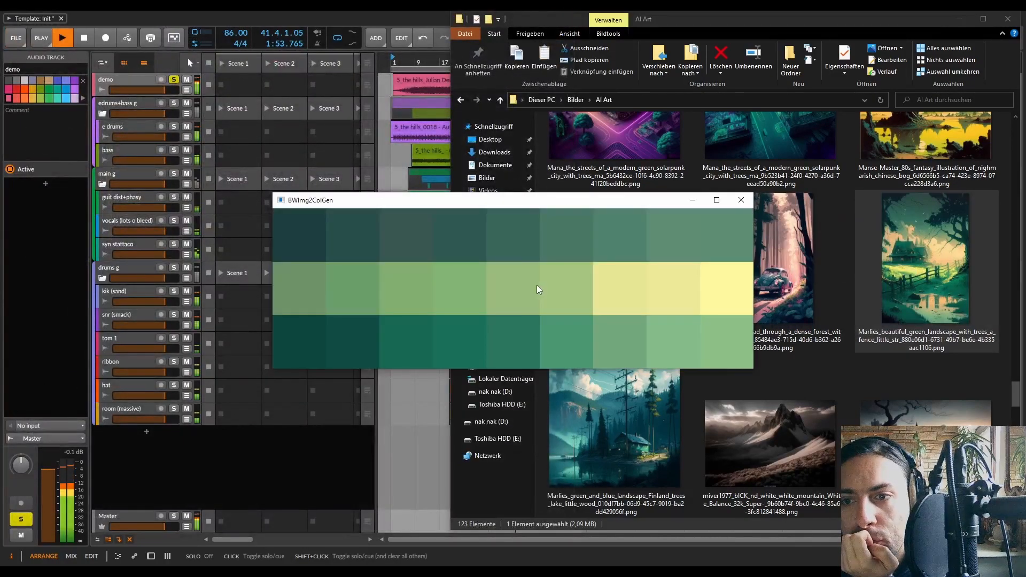
{"action": "mouse_move", "coordinate": [421, 283]}
{"action": "left_mouse_down"}
{"action": "mouse_move", "coordinate": [113, 138]}
{"action": "mouse_move", "coordinate": [40, 85]}
{"action": "left_mouse_up"}
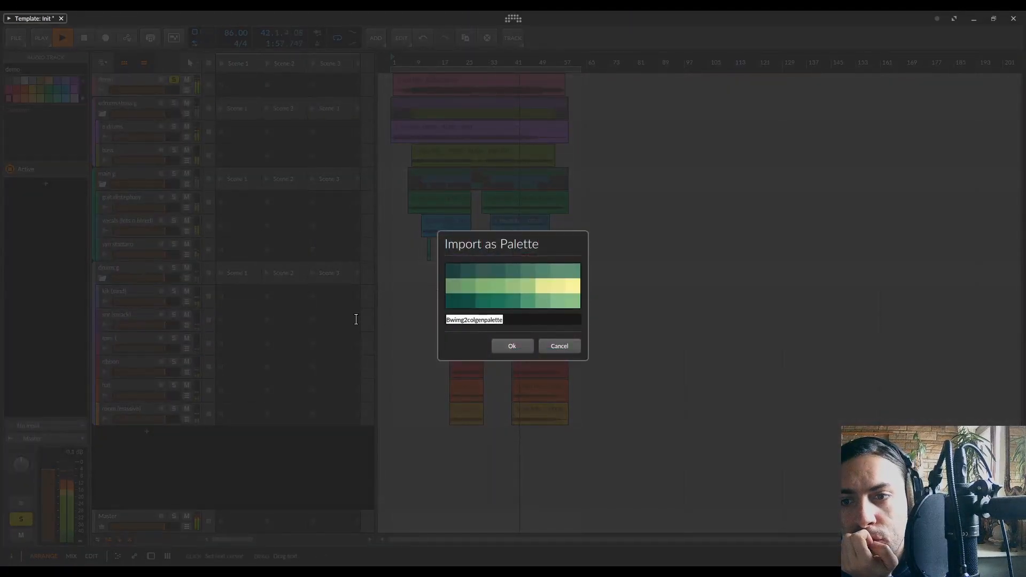
{"action": "type", "text": "f"}
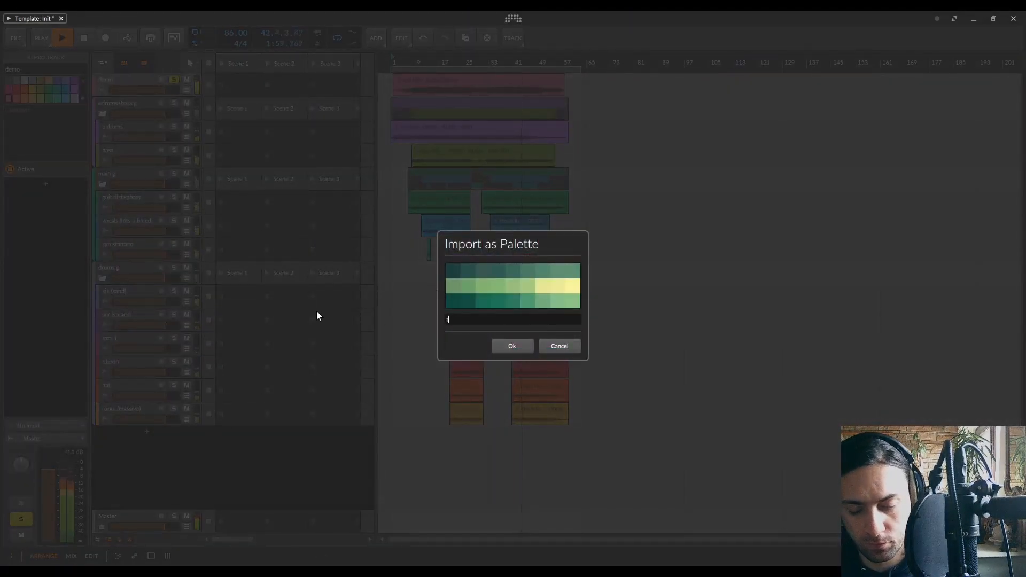
{"action": "type", "text": "orestHouse"}
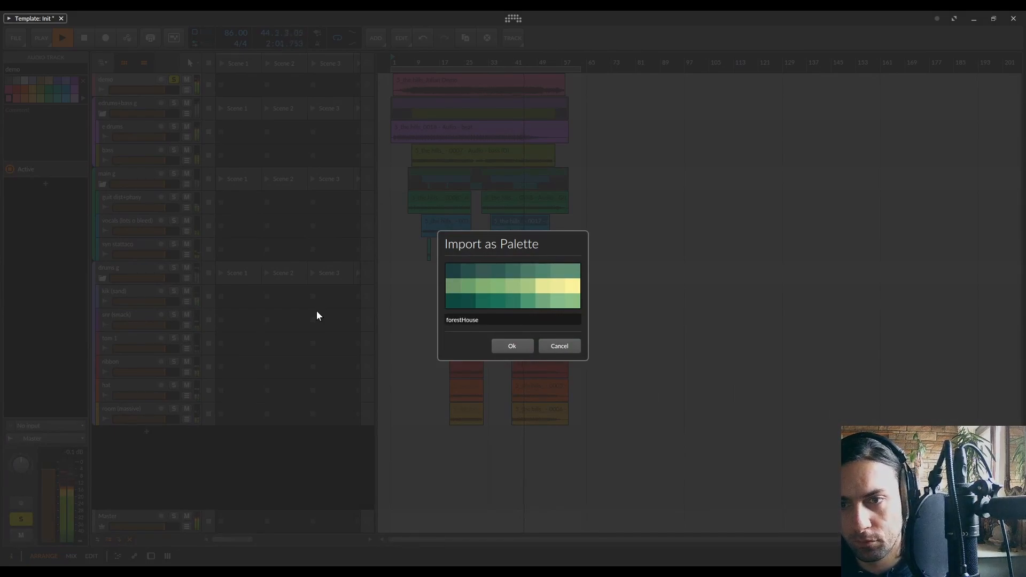
{"action": "left_click", "coordinate": [518, 347]}
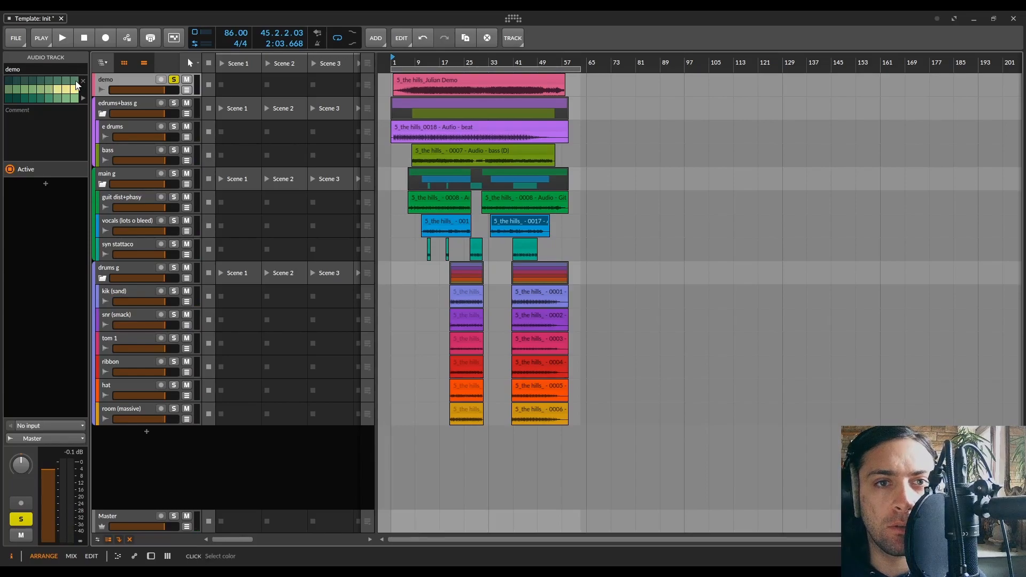
- Give the demo track a darker forestHouse colour and turn off its solo
{"action": "key", "text": "Down"}
{"action": "key", "text": "Down"}
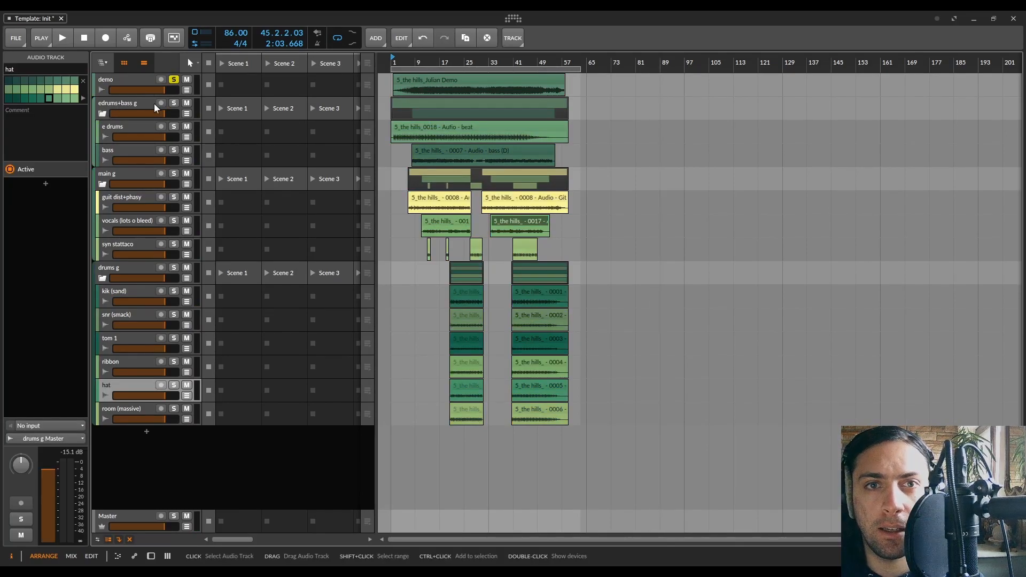
{"action": "left_click", "coordinate": [118, 77]}
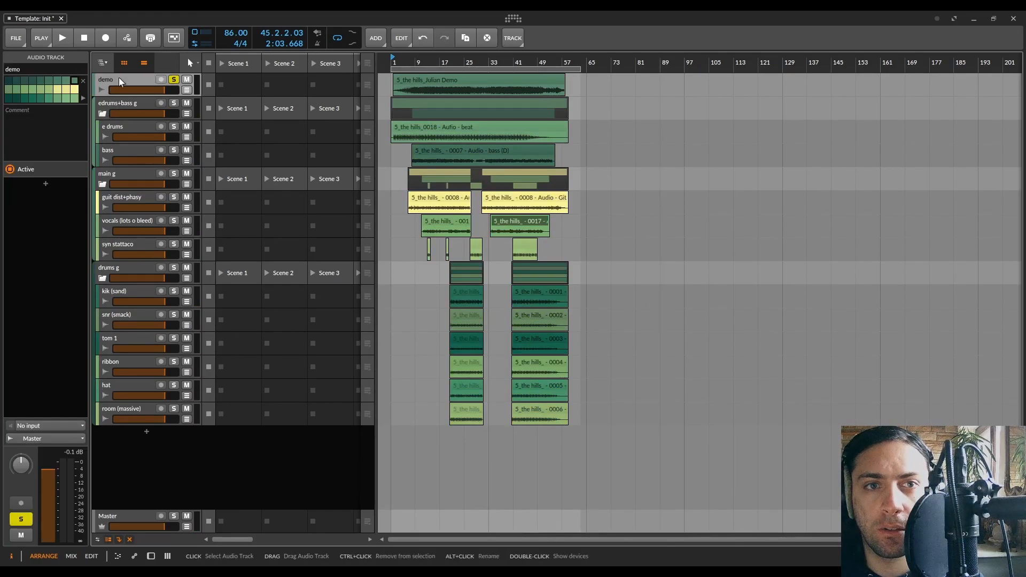
{"action": "left_click", "coordinate": [7, 83]}
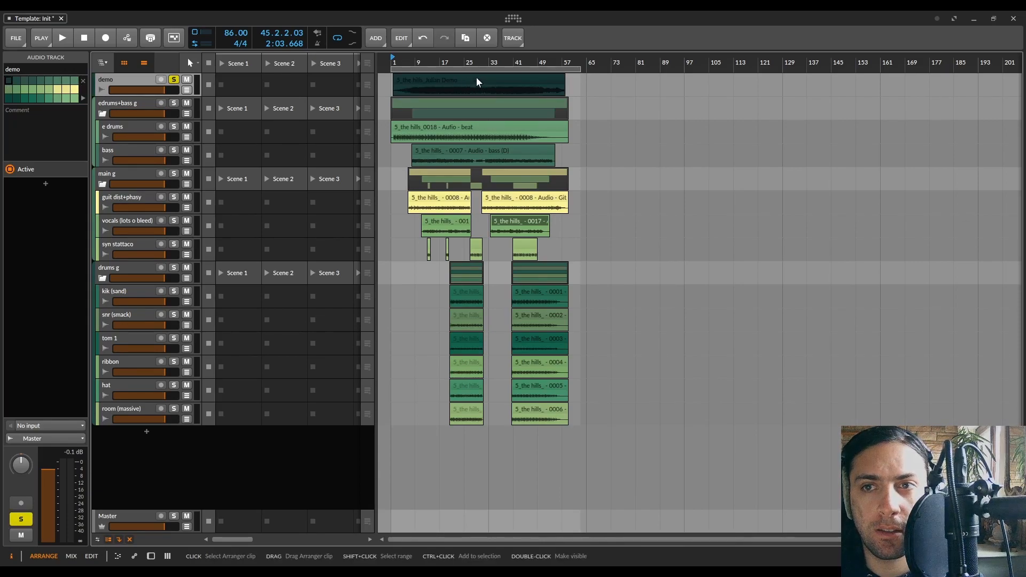
{"action": "left_click", "coordinate": [175, 80]}
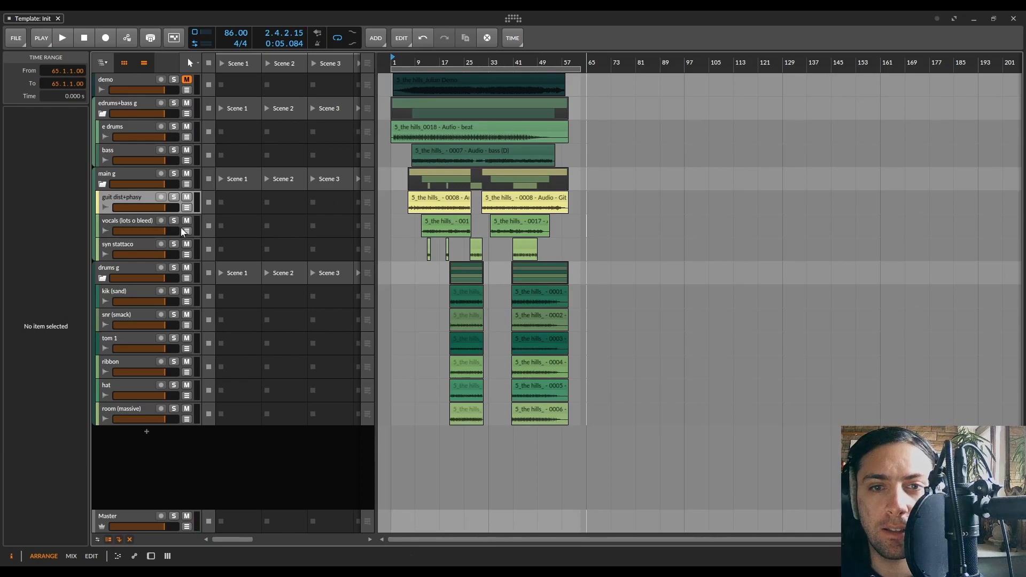
- Fold the drums g, main g and edrums+bass g groups, then select each group in turn
{"action": "left_click", "coordinate": [101, 278]}
{"action": "left_click", "coordinate": [102, 184]}
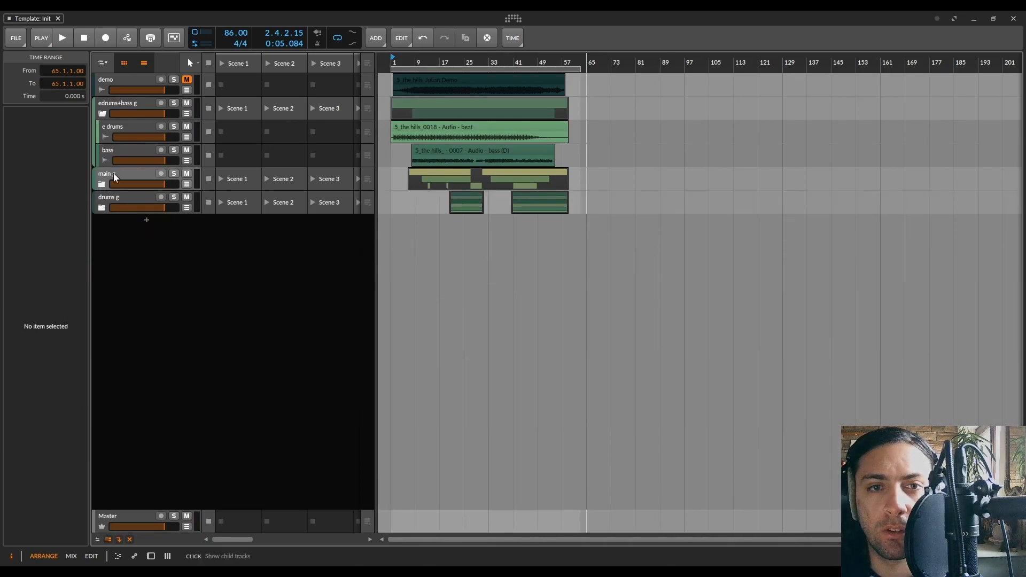
{"action": "left_click", "coordinate": [102, 113]}
{"action": "left_click", "coordinate": [127, 108]}
{"action": "left_click", "coordinate": [127, 128]}
{"action": "left_click", "coordinate": [121, 146]}
{"action": "left_click", "coordinate": [121, 103]}
{"action": "left_click", "coordinate": [120, 126]}
{"action": "left_click", "coordinate": [117, 148]}
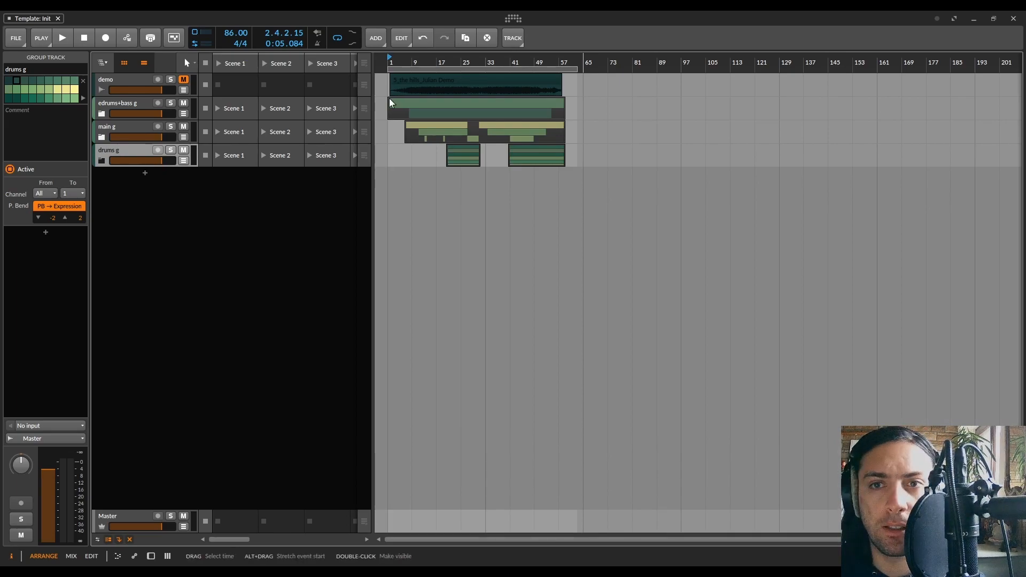
- Play the song from bar 9 and lower the edrums+bass g group to about -3 dB
{"action": "key", "text": "space"}
{"action": "left_click", "coordinate": [411, 90]}
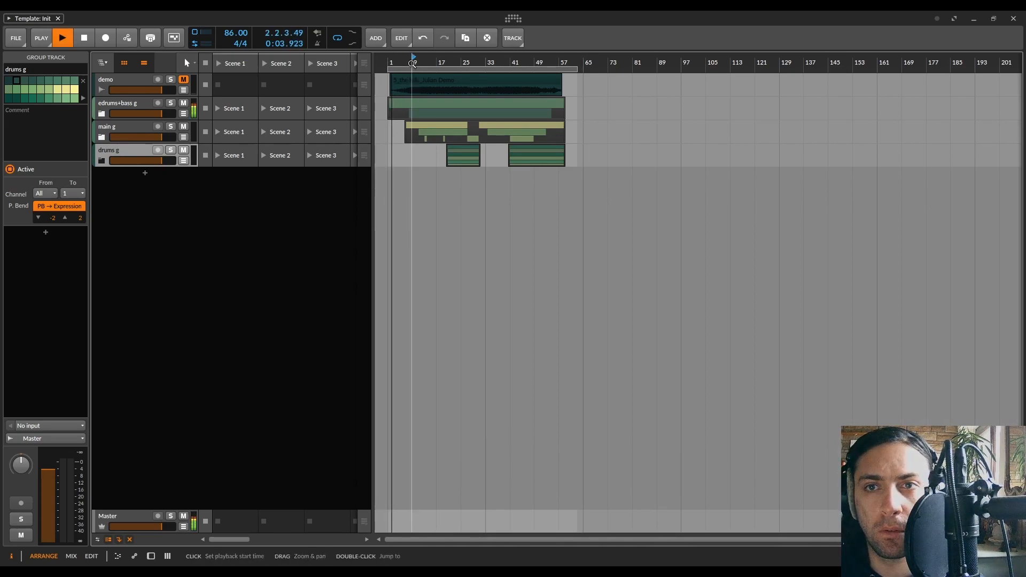
{"action": "left_click", "coordinate": [412, 63]}
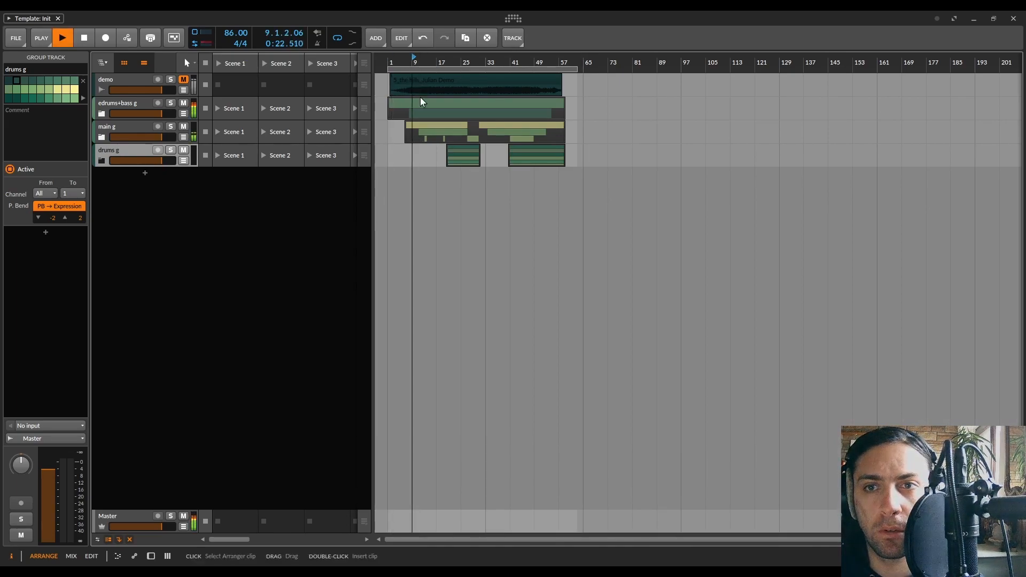
{"action": "left_click", "coordinate": [132, 125]}
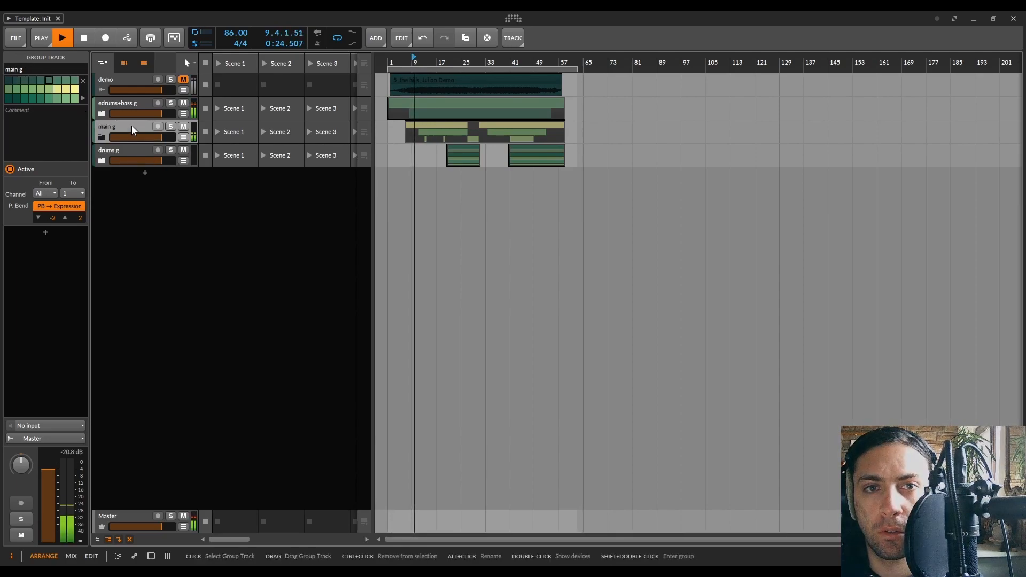
{"action": "left_click_drag", "start_coordinate": [160, 113], "coordinate": [156, 113]}
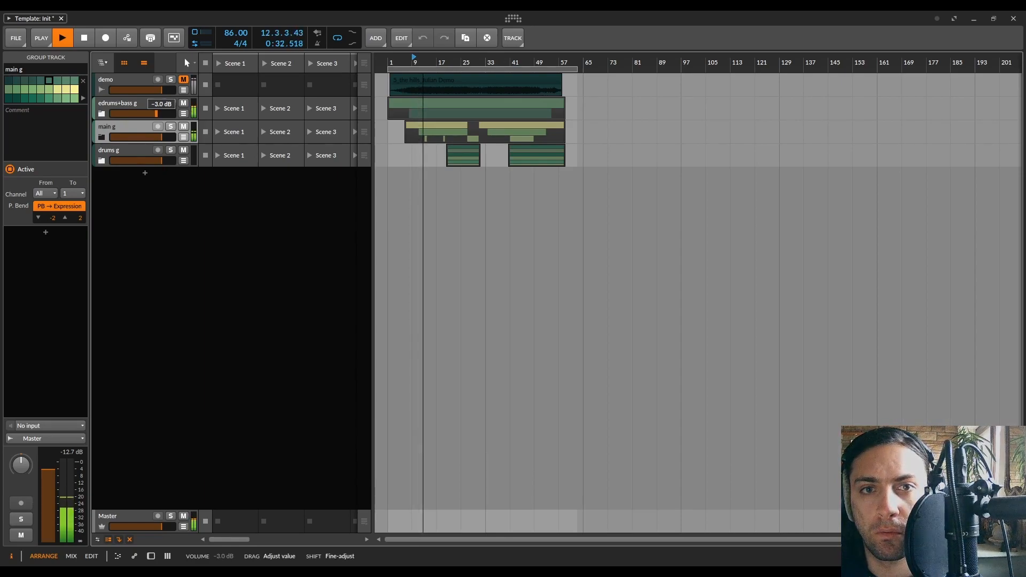
- Unfold main g and raise the vocals (lots o bleed) track by about 2 dB
{"action": "left_click", "coordinate": [101, 137]}
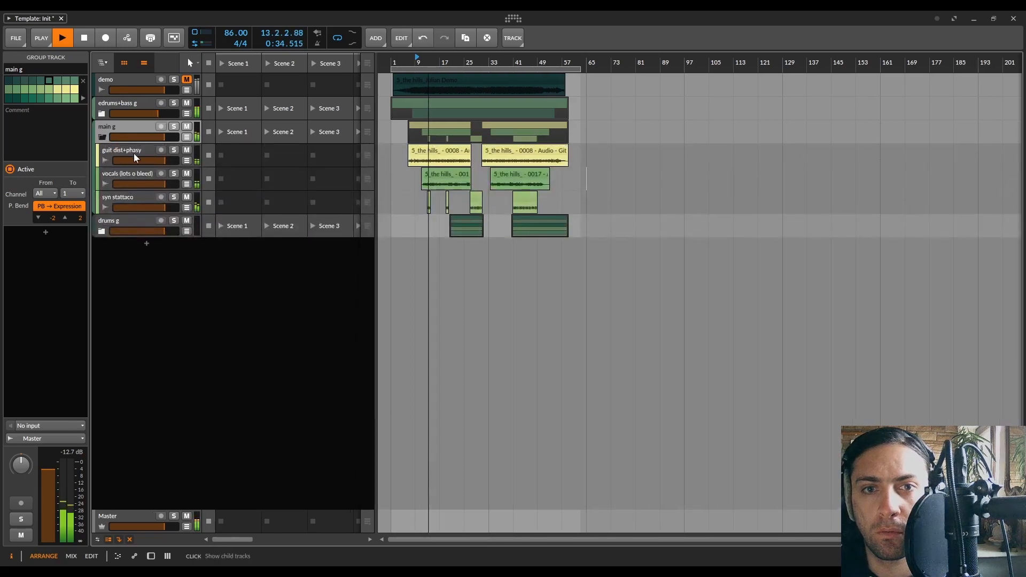
{"action": "left_click", "coordinate": [138, 173]}
{"action": "left_click_drag", "start_coordinate": [160, 184], "coordinate": [163, 184]}
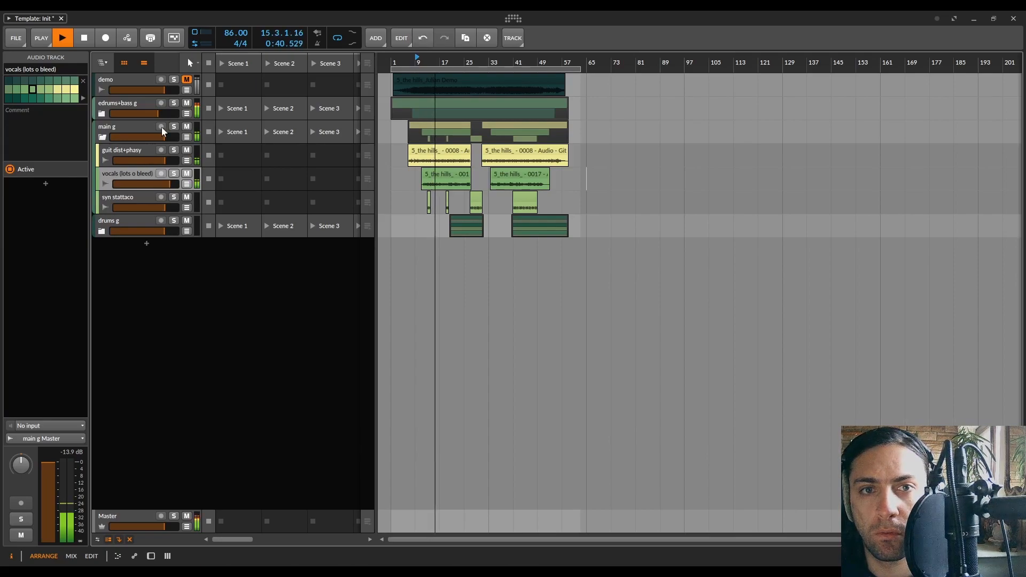
- Trim edrums+bass g lower, raise its bass track to about +1.4 dB, and drop drums g to about -3 dB
{"action": "left_click_drag", "start_coordinate": [165, 113], "coordinate": [164, 113]}
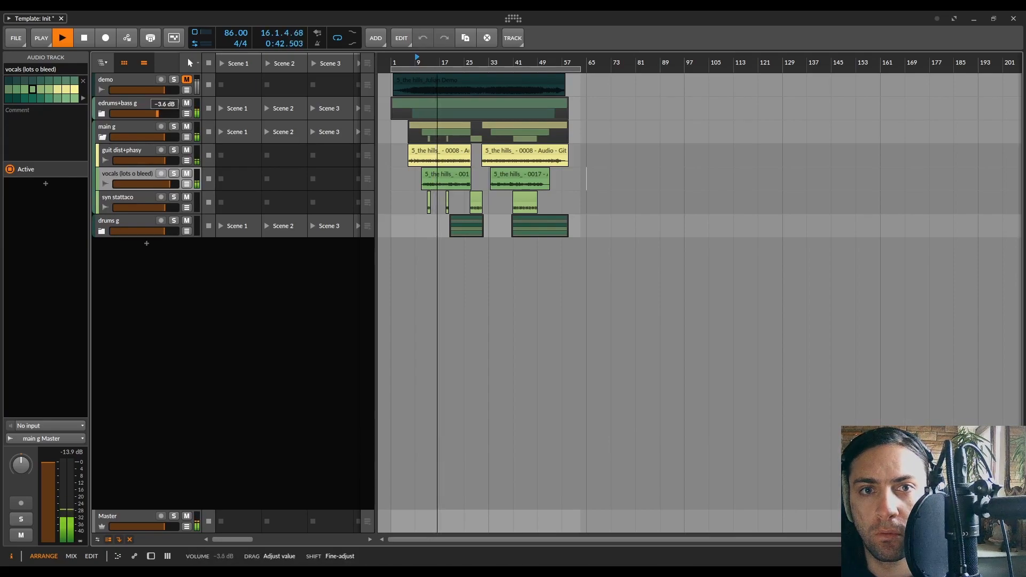
{"action": "left_click", "coordinate": [96, 114]}
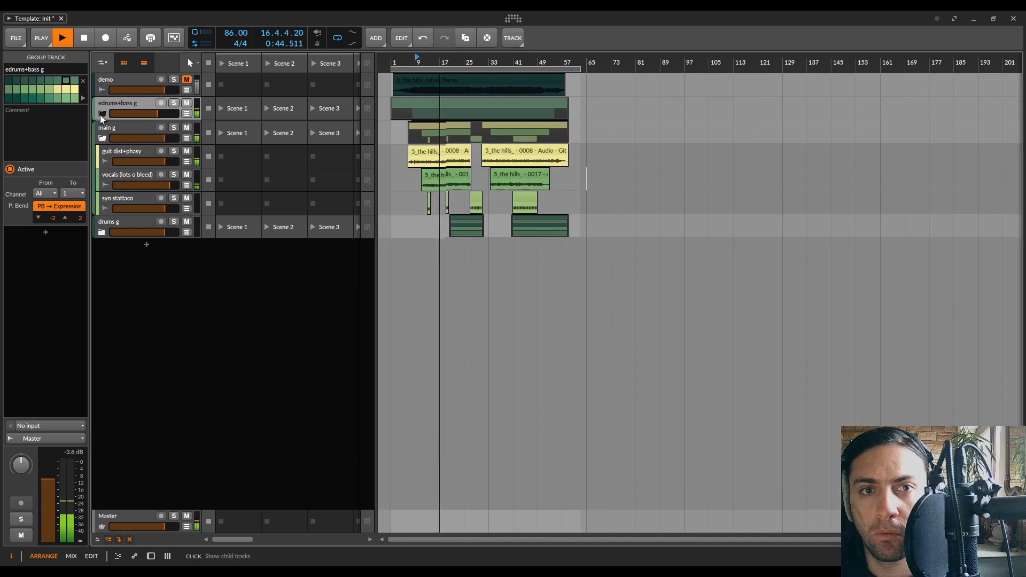
{"action": "left_click", "coordinate": [101, 114]}
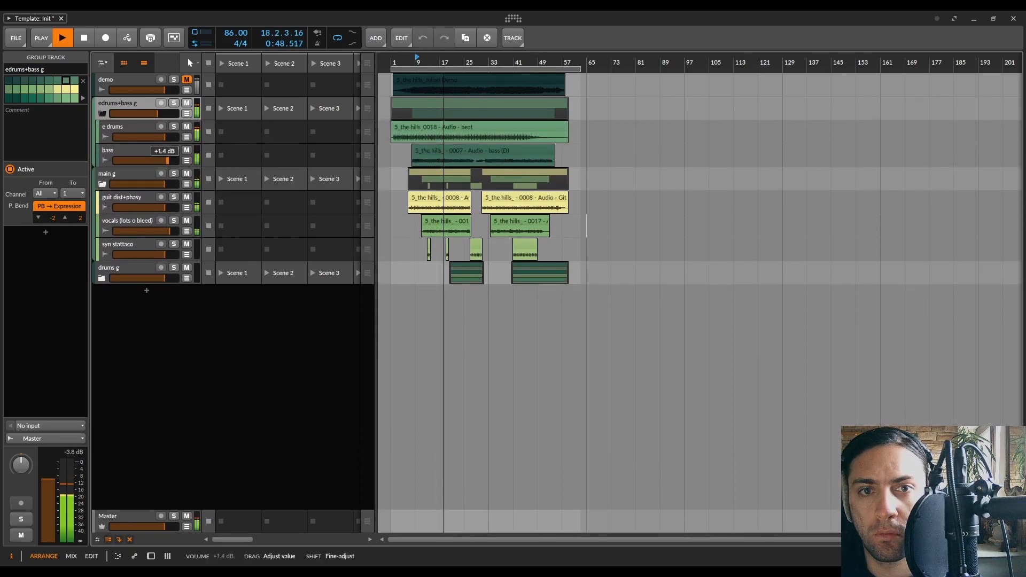
{"action": "left_click_drag", "start_coordinate": [145, 113], "coordinate": [144, 113]}
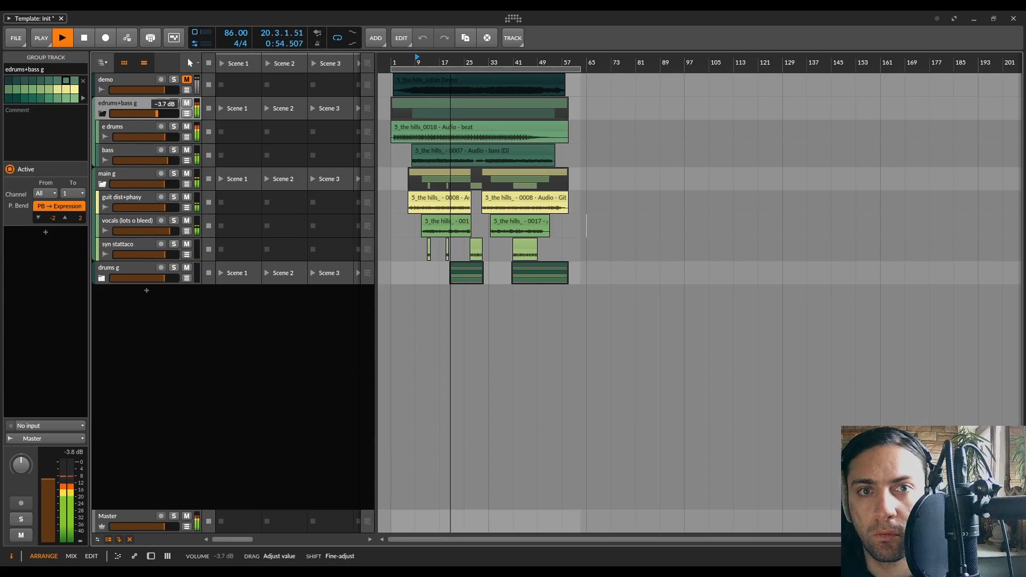
{"action": "left_click_drag", "start_coordinate": [146, 113], "coordinate": [147, 113]}
{"action": "left_click_drag", "start_coordinate": [157, 278], "coordinate": [150, 278]}
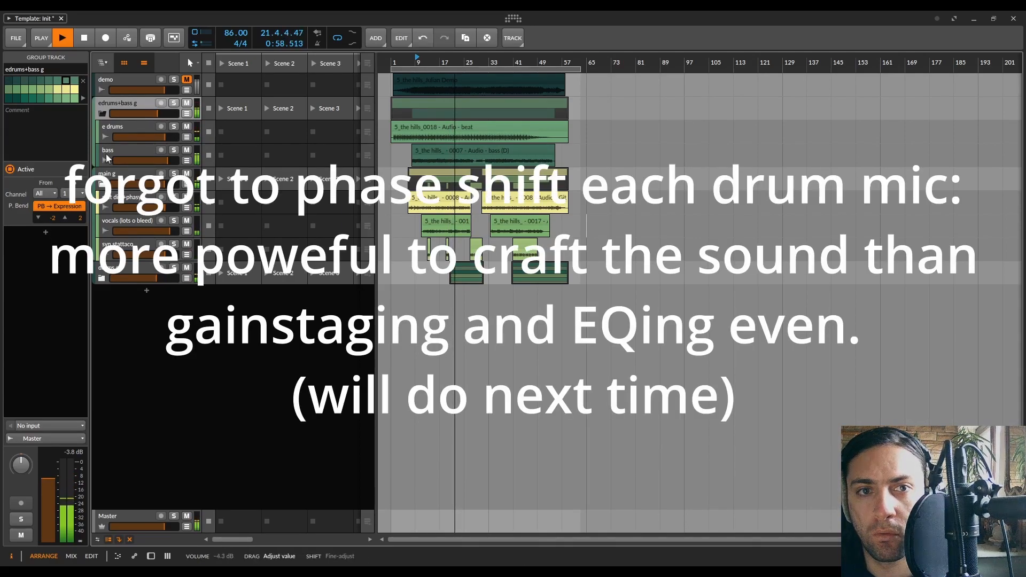
- Fold main g and edrums+bass g, unfold drums g, mute its drum-mic tracks, and stop playback
{"action": "left_click", "coordinate": [102, 183]}
{"action": "left_click", "coordinate": [102, 113]}
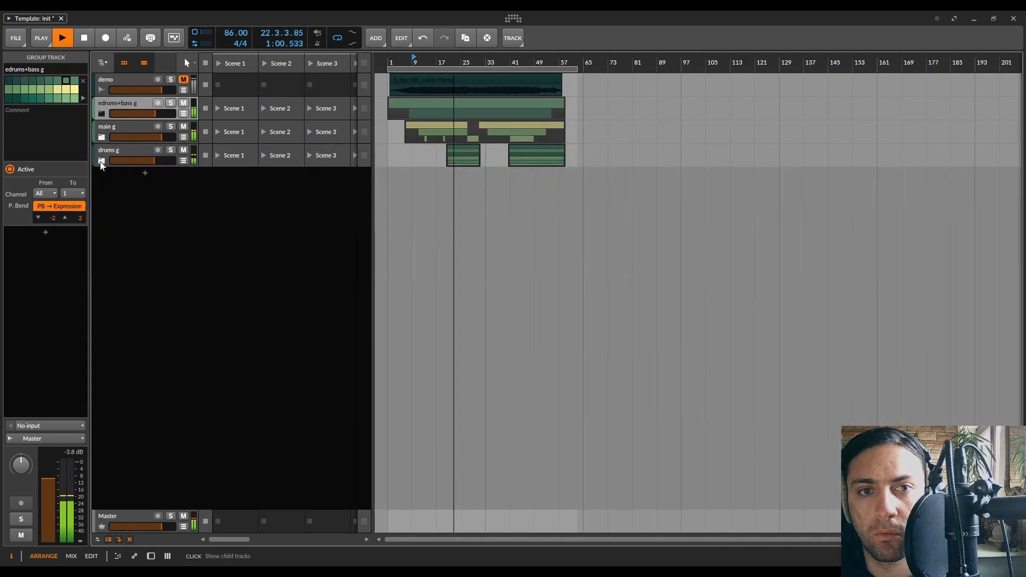
{"action": "left_click", "coordinate": [101, 162]}
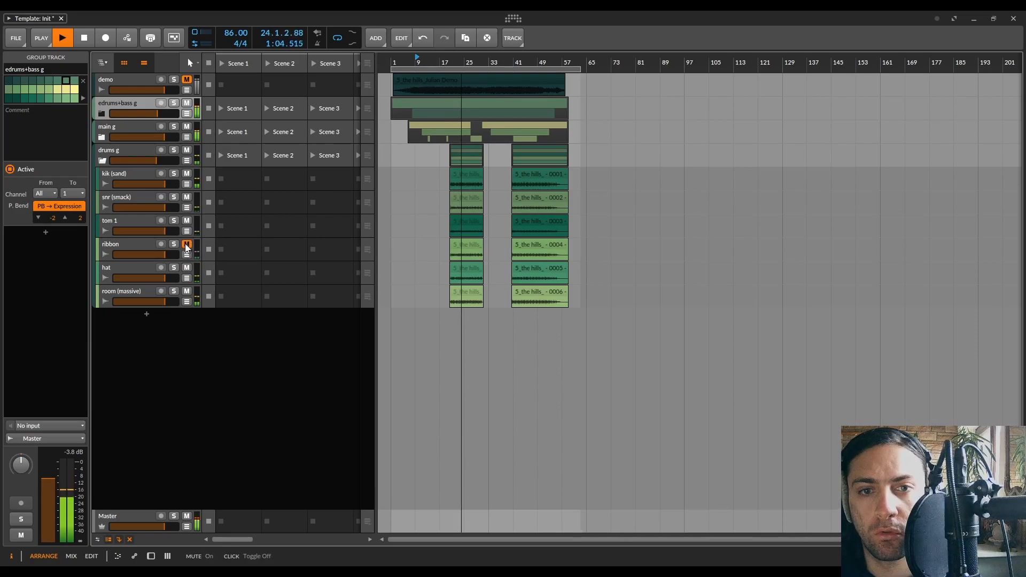
{"action": "left_click", "coordinate": [187, 201]}
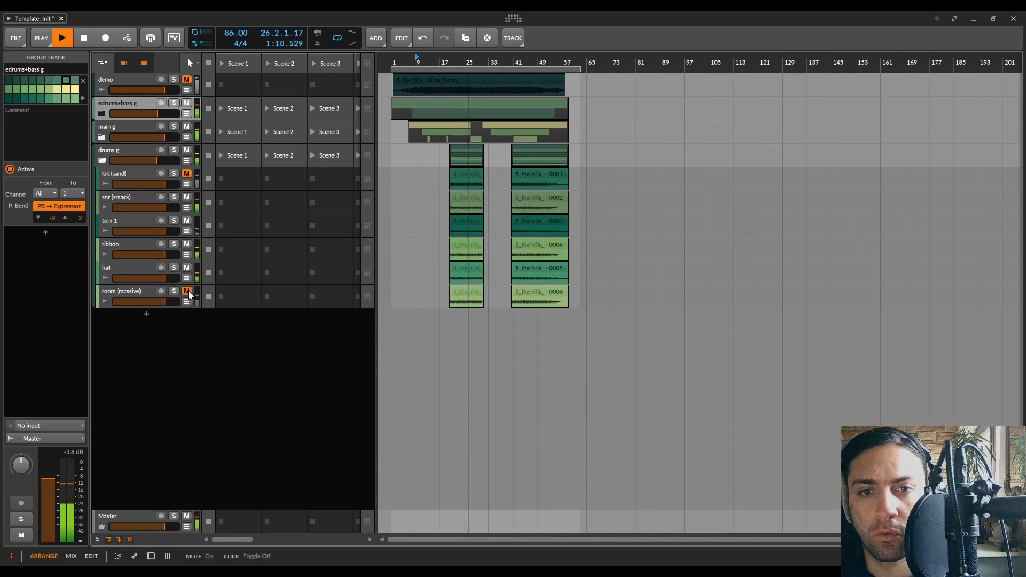
{"action": "key", "text": "space"}
- Play from bar 20 and audition kik (sand) by soloing and then unsoloing it
{"action": "scroll", "coordinate": [447, 195], "scroll_direction": "up", "scroll_amount": 5}
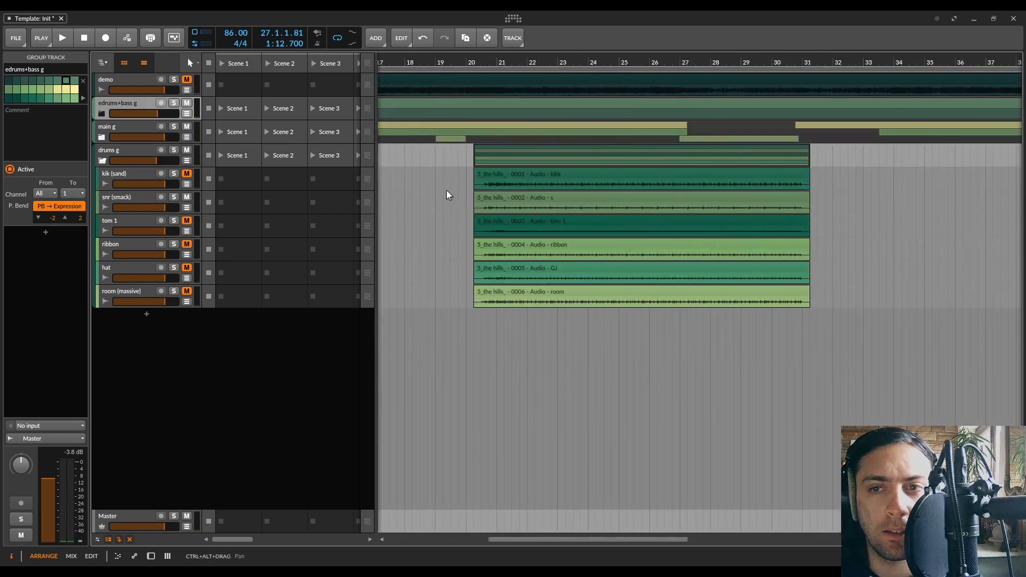
{"action": "left_click", "coordinate": [484, 60]}
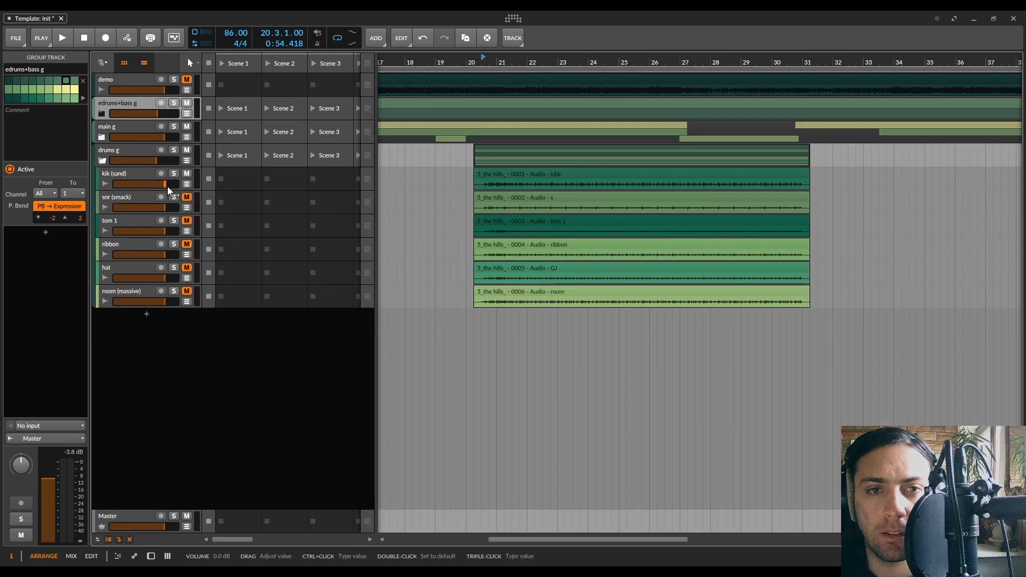
{"action": "left_click", "coordinate": [119, 172]}
{"action": "key", "text": "space"}
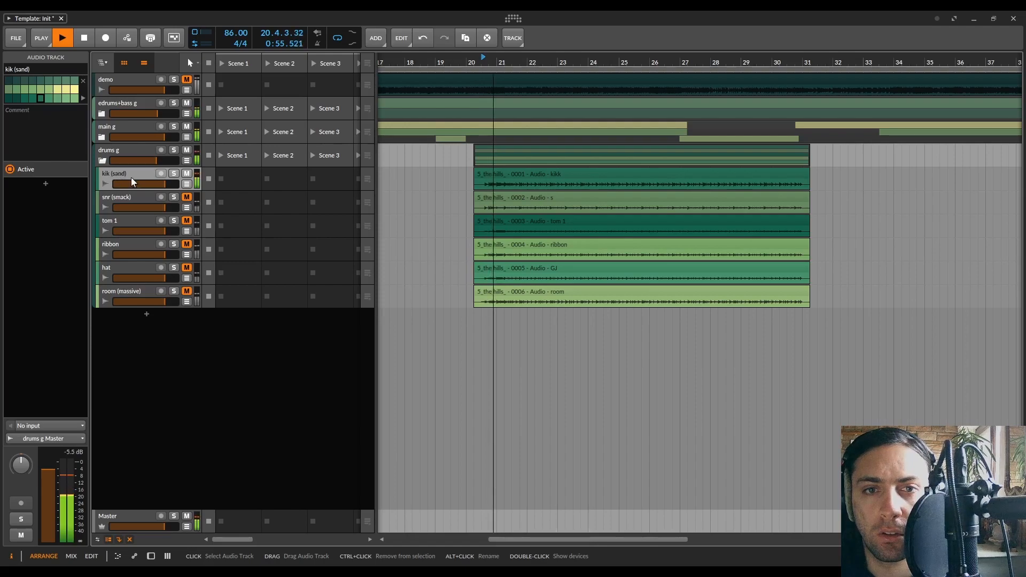
{"action": "left_click", "coordinate": [175, 175]}
{"action": "key", "text": "space"}
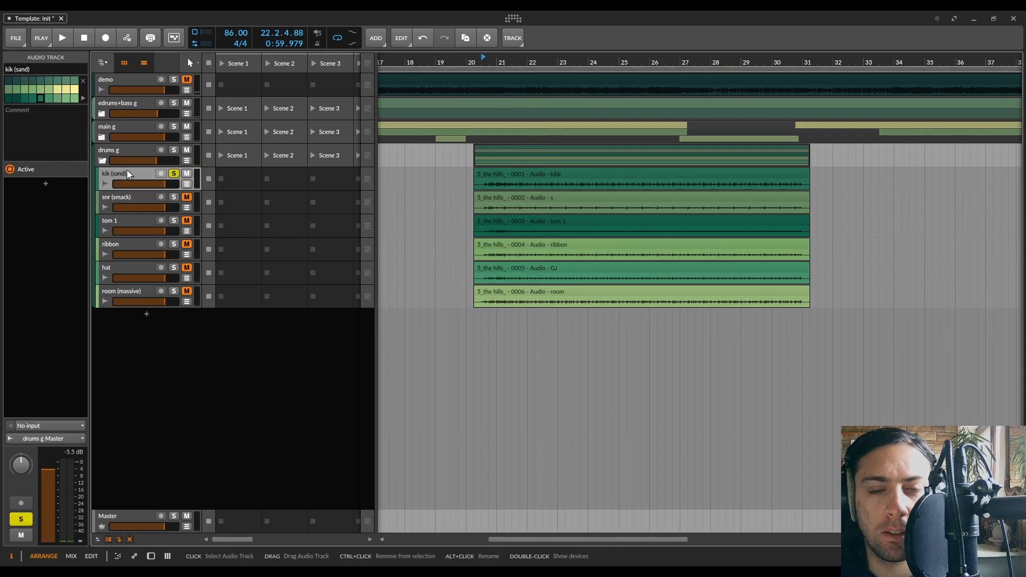
{"action": "key", "text": "space"}
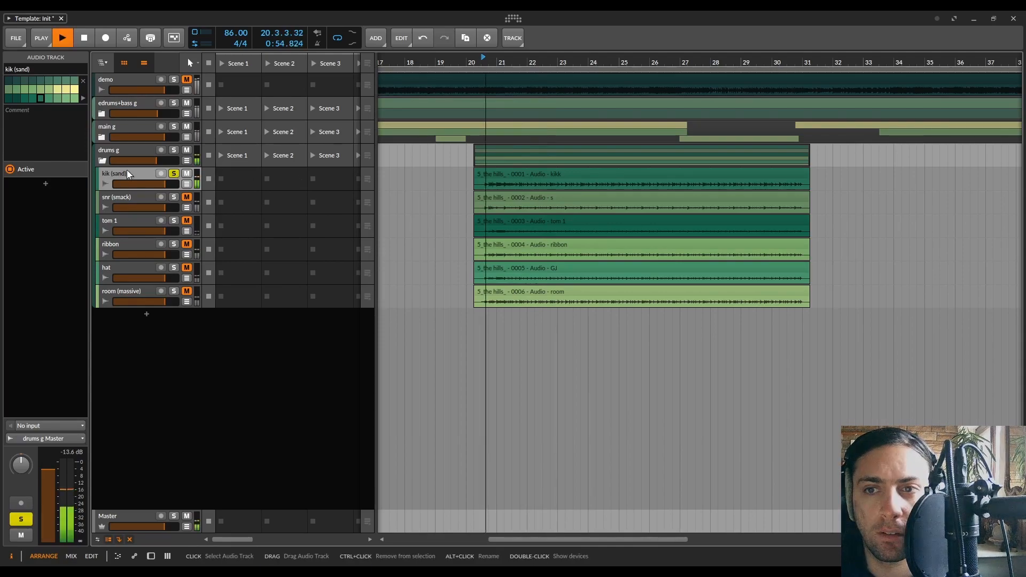
{"action": "left_click", "coordinate": [174, 174]}
- Set kik (sand) to -5.1 dB, unmute snr (smack) at +3.8 dB, unmute tom 1, and stop
{"action": "left_click_drag", "start_coordinate": [162, 185], "coordinate": [156, 184]}
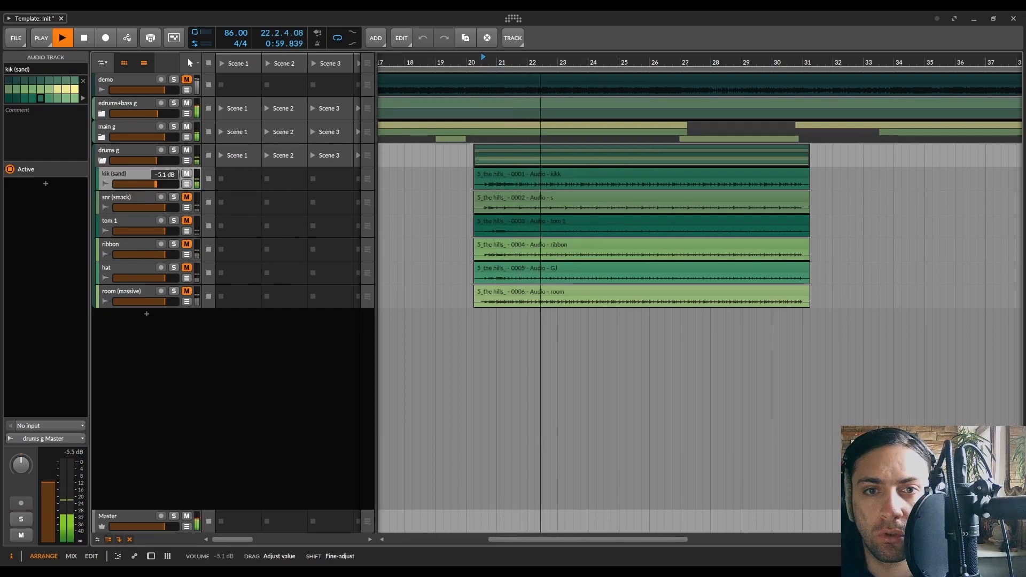
{"action": "left_click", "coordinate": [187, 198]}
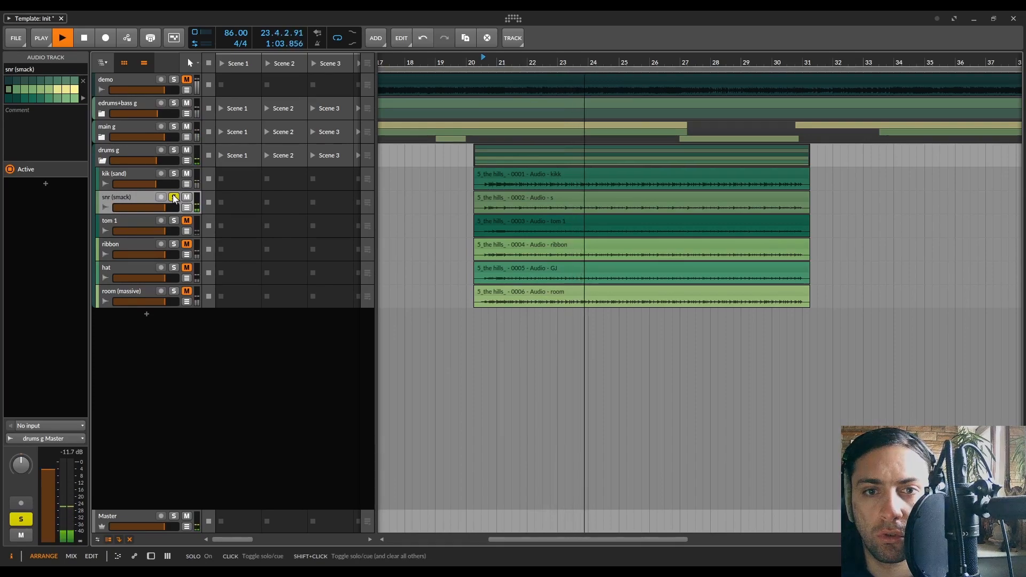
{"action": "left_click_drag", "start_coordinate": [166, 207], "coordinate": [174, 207]}
{"action": "left_click", "coordinate": [187, 221]}
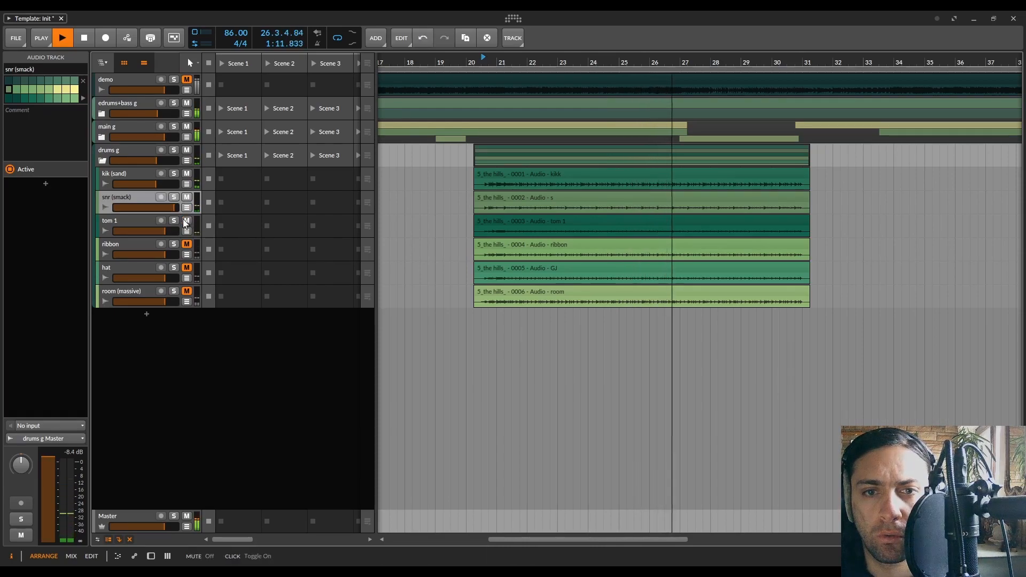
{"action": "key", "text": "space"}
- Raise tom 1 to about +3.3 dB, nudge drums g up, and unmute snr (smack) slightly lower, plus tom 1
{"action": "key", "text": "space"}
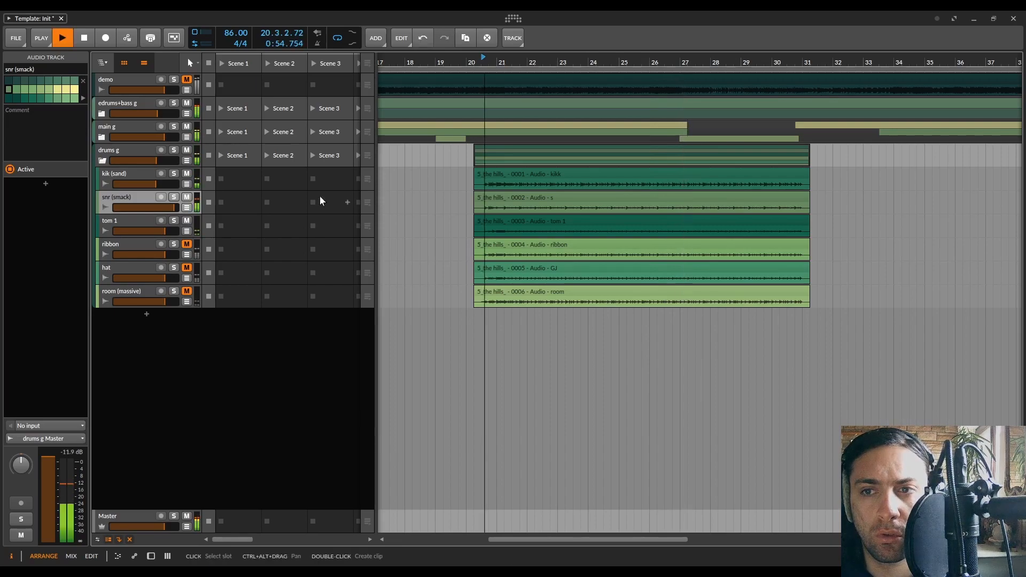
{"action": "left_click_drag", "start_coordinate": [173, 230], "coordinate": [175, 231]}
{"action": "key", "text": "space"}
{"action": "key", "text": "space"}
{"action": "key", "text": "space"}
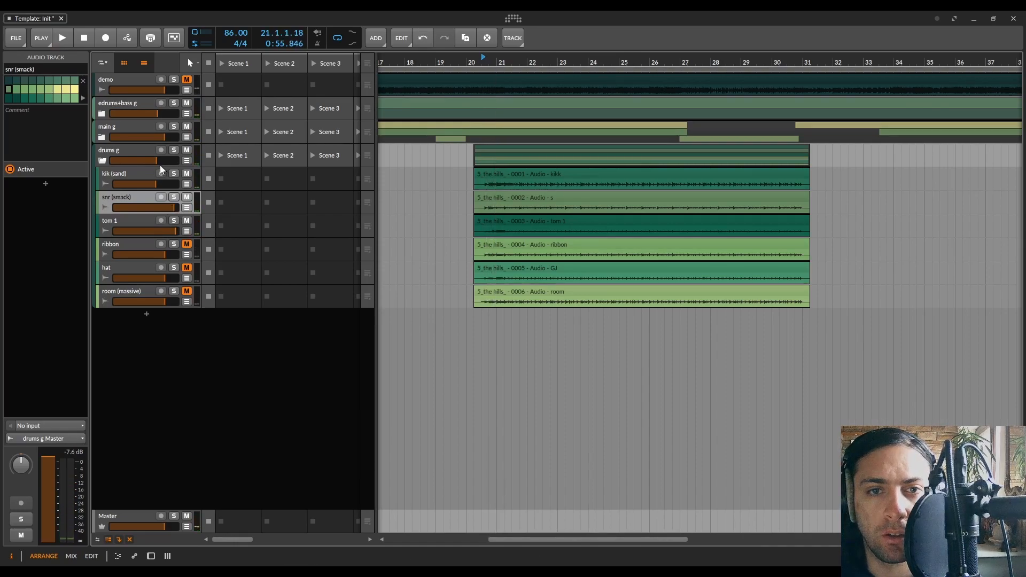
{"action": "left_click_drag", "start_coordinate": [163, 163], "coordinate": [162, 203]}
{"action": "key", "text": "space"}
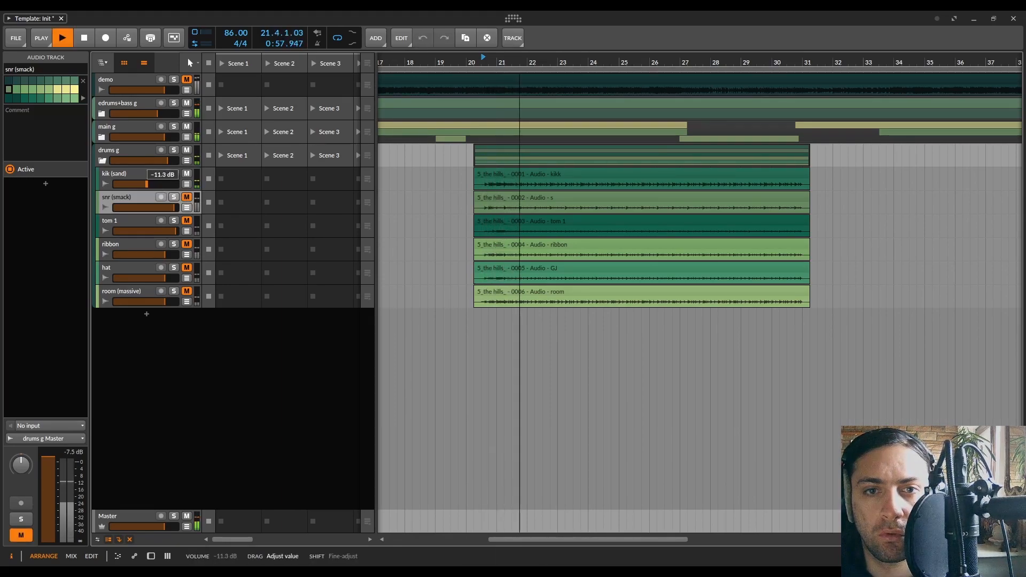
{"action": "left_click", "coordinate": [186, 200]}
{"action": "left_click_drag", "start_coordinate": [170, 207], "coordinate": [165, 237]}
{"action": "left_click", "coordinate": [186, 220]}
- Unmute ribbon at about -3.1 dB, plus the hat and room (massive) drum mics
{"action": "left_click", "coordinate": [186, 244]}
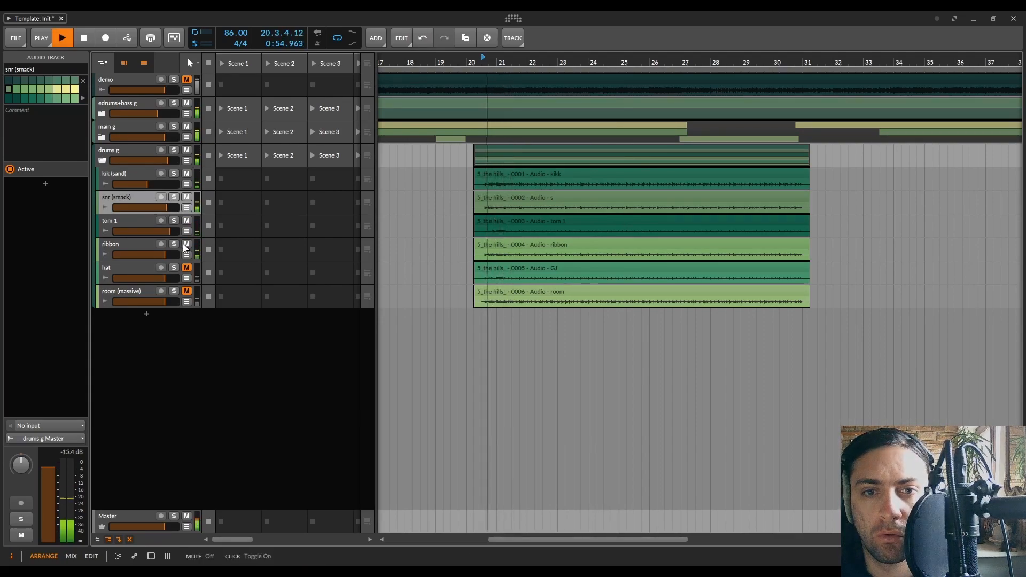
{"action": "left_click_drag", "start_coordinate": [165, 255], "coordinate": [139, 300]}
{"action": "left_click", "coordinate": [186, 269]}
{"action": "left_click", "coordinate": [186, 290]}
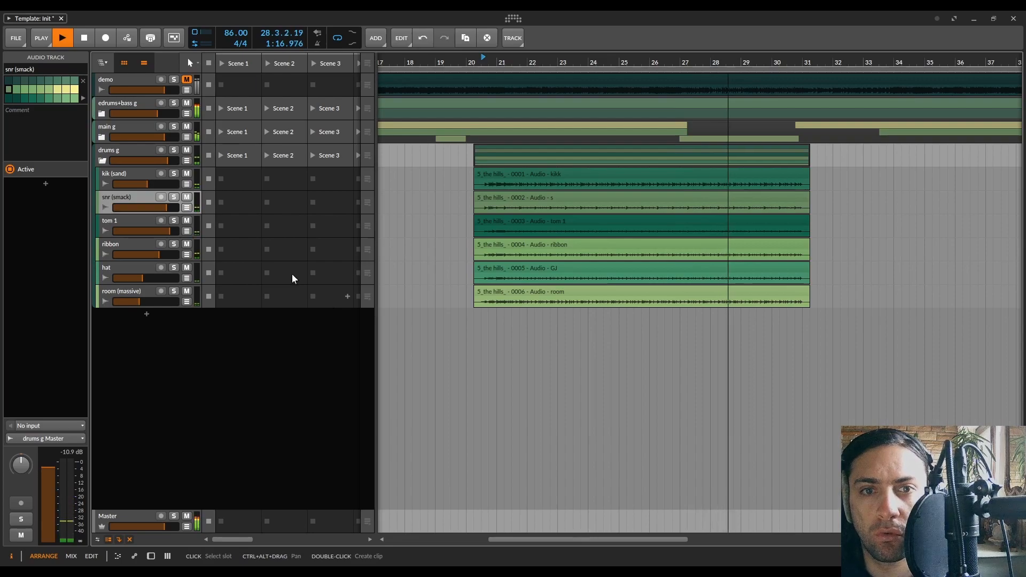
- Compare the drums g group muted and unmuted, then fold it
{"action": "left_click", "coordinate": [151, 151]}
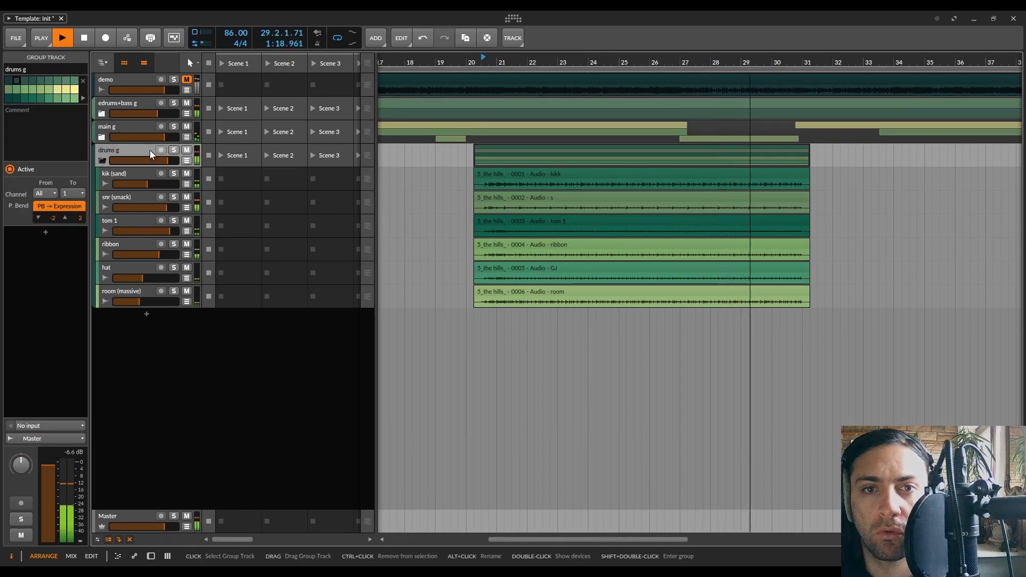
{"action": "left_click", "coordinate": [188, 151]}
{"action": "left_click", "coordinate": [187, 152]}
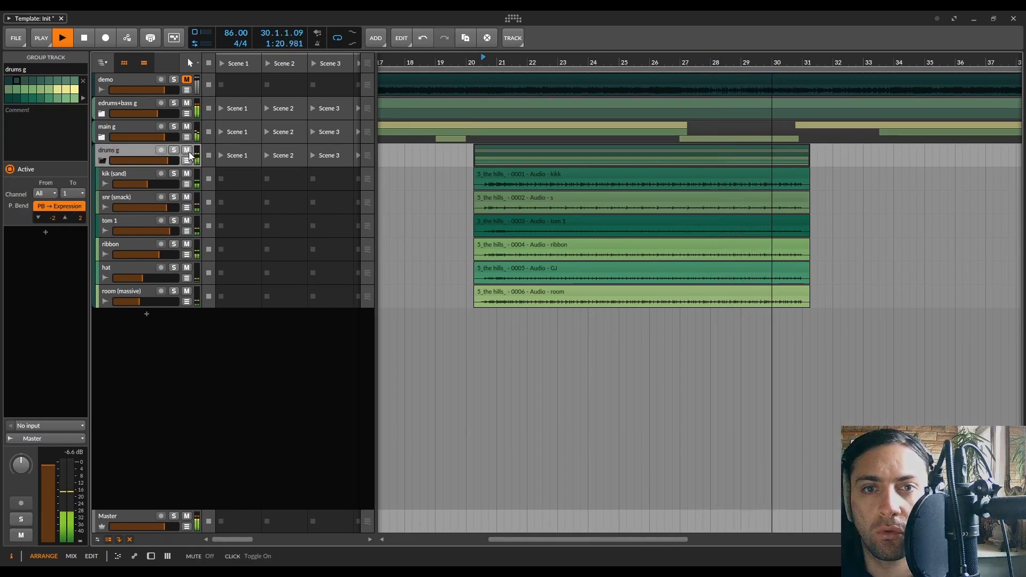
{"action": "left_click", "coordinate": [102, 160]}
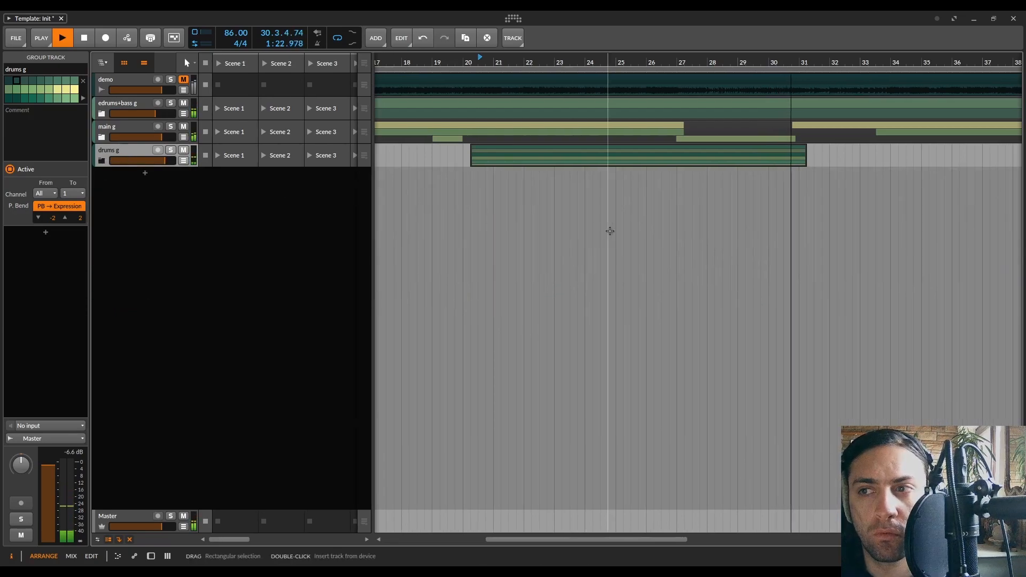
- Unfold main g, play from bar 41, set syn stattaco to -1.7 dB, and stop playback
{"action": "scroll", "coordinate": [610, 232], "scroll_direction": "down", "scroll_amount": 8}
{"action": "key", "text": "space"}
{"action": "left_click", "coordinate": [101, 138]}
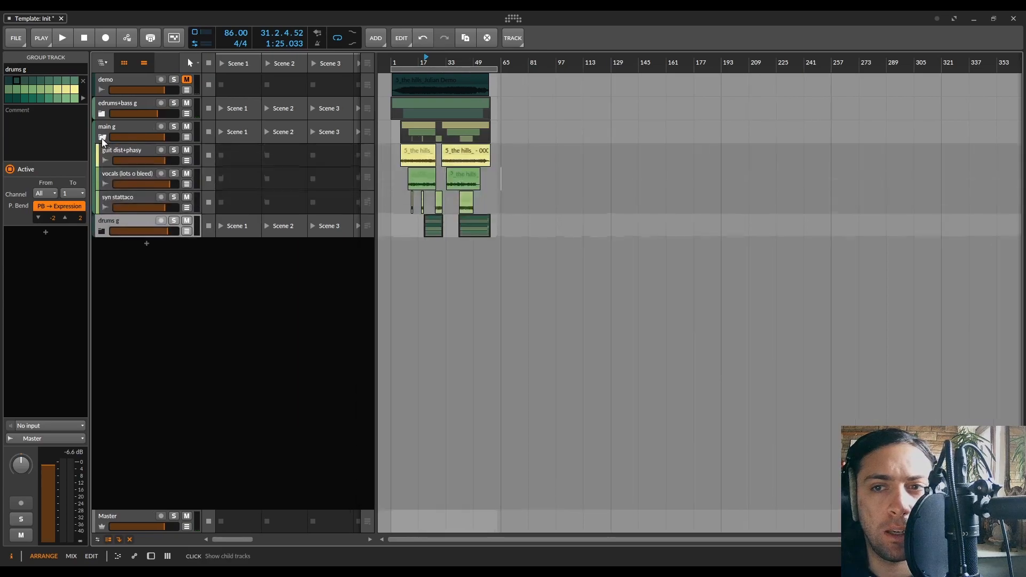
{"action": "scroll", "coordinate": [465, 176], "scroll_direction": "up", "scroll_amount": 8}
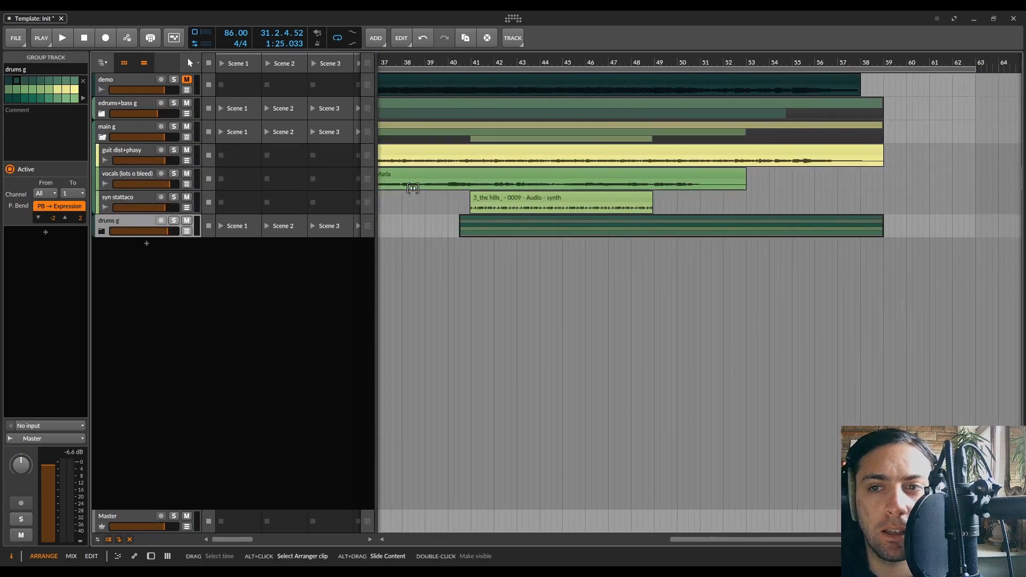
{"action": "left_click", "coordinate": [474, 65]}
{"action": "key", "text": "space"}
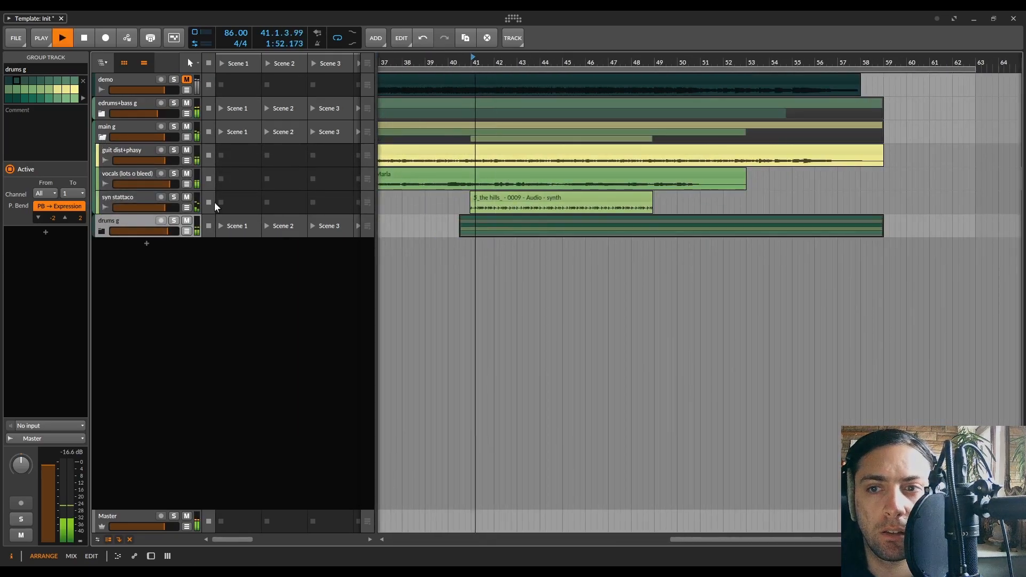
{"action": "left_click", "coordinate": [147, 201]}
{"action": "left_click_drag", "start_coordinate": [149, 206], "coordinate": [160, 207]}
{"action": "key", "text": "space"}
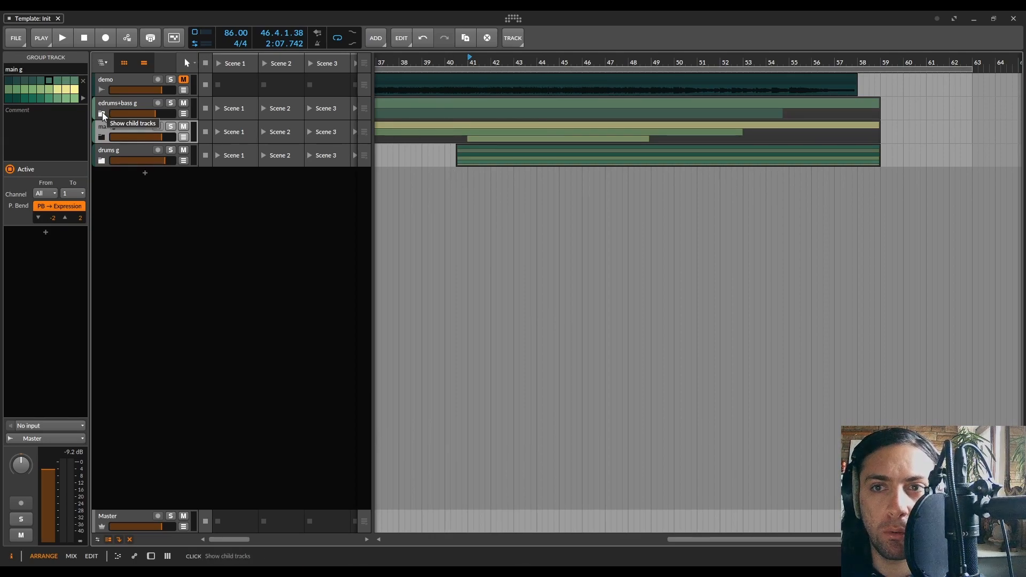
- Unfold edrums+bass g, scroll back to bar 1, and make the e drums row taller
{"action": "left_click", "coordinate": [102, 114]}
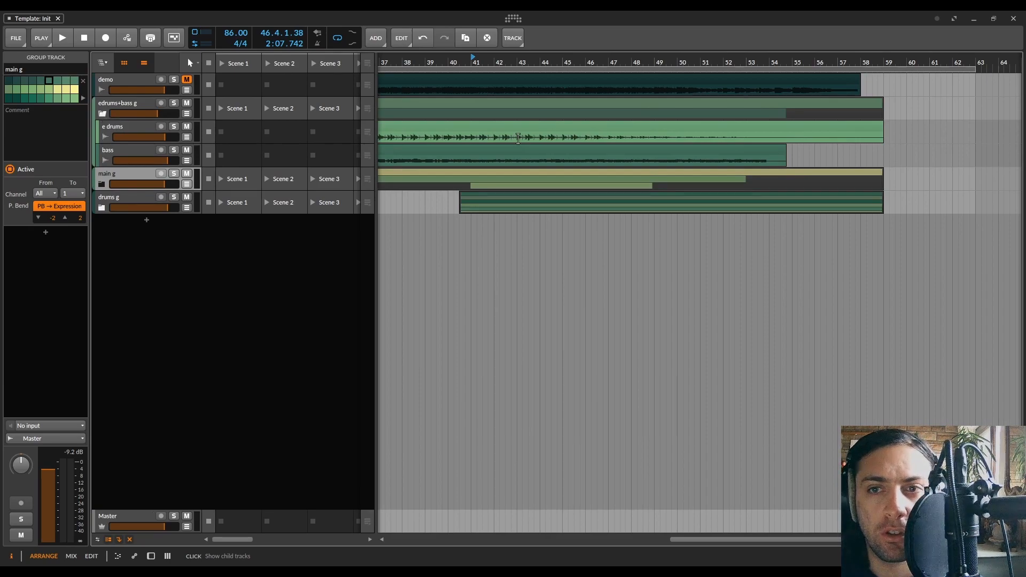
{"action": "scroll", "coordinate": [492, 121], "scroll_direction": "left", "scroll_amount": 10}
{"action": "scroll", "coordinate": [493, 123], "scroll_direction": "left", "scroll_amount": 3}
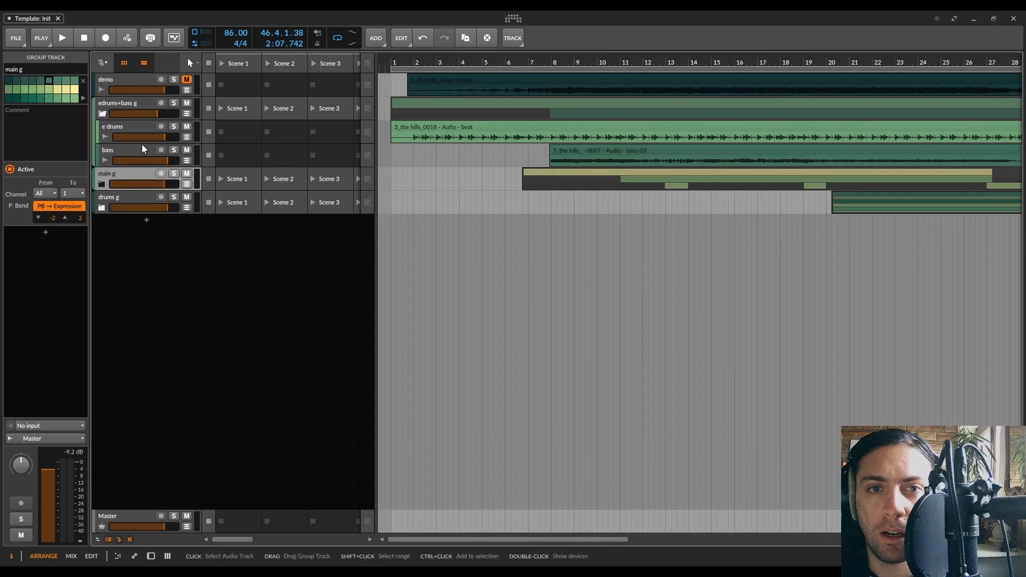
{"action": "left_click_drag", "start_coordinate": [142, 143], "coordinate": [147, 214]}
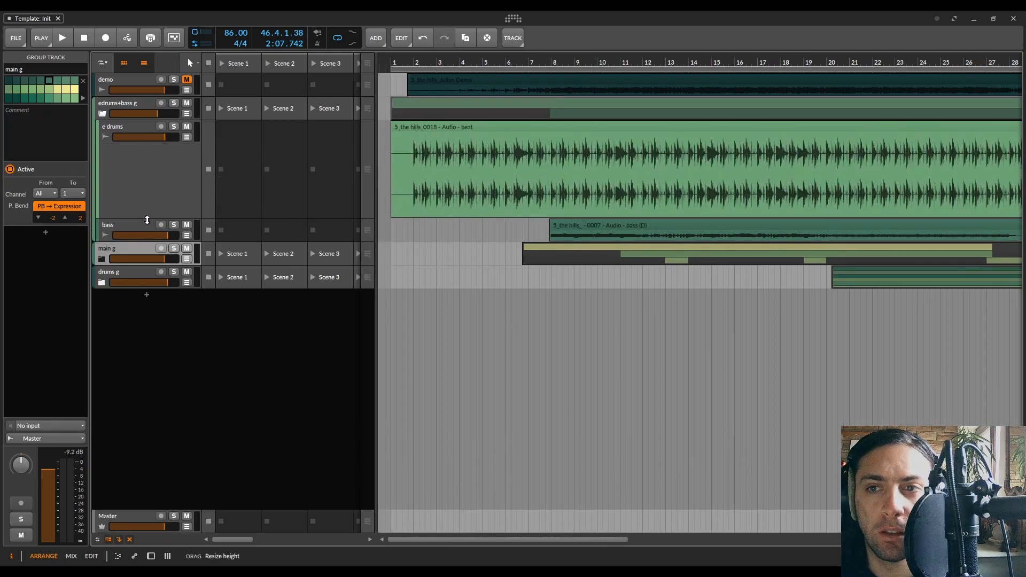
- Audition the e drums beat from bar 5.4, then settle the play-start point near bar 6.3
{"action": "left_click", "coordinate": [500, 63]}
{"action": "key", "text": "space"}
{"action": "scroll", "coordinate": [519, 180], "scroll_direction": "up", "scroll_amount": 5}
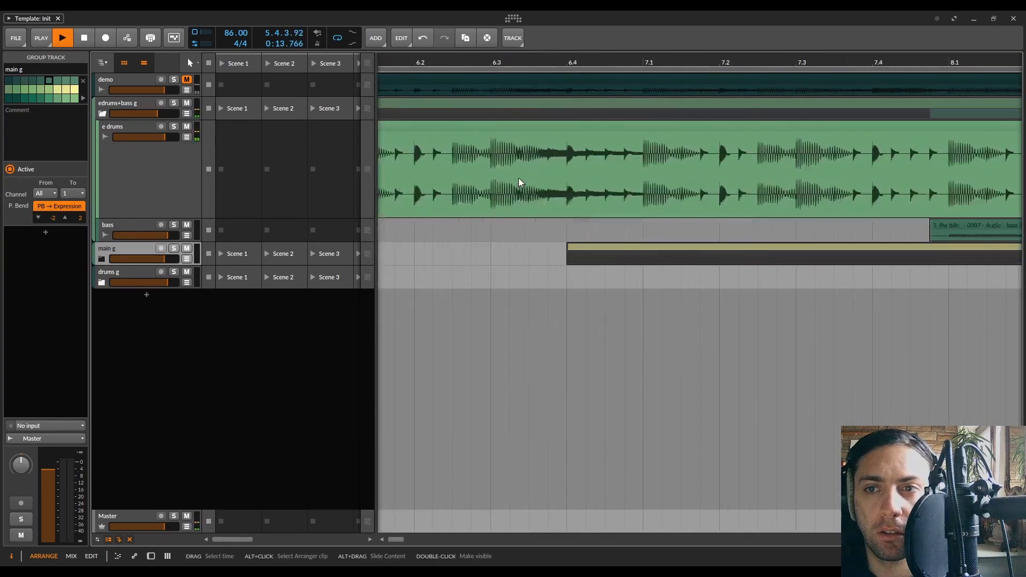
{"action": "key", "text": "space"}
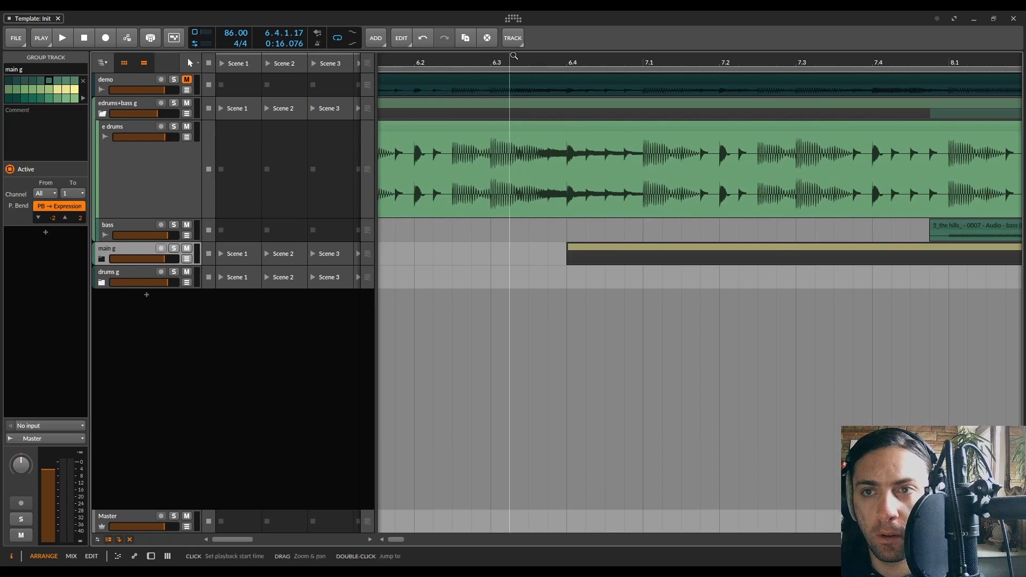
{"action": "left_click", "coordinate": [491, 182]}
{"action": "key", "text": "space"}
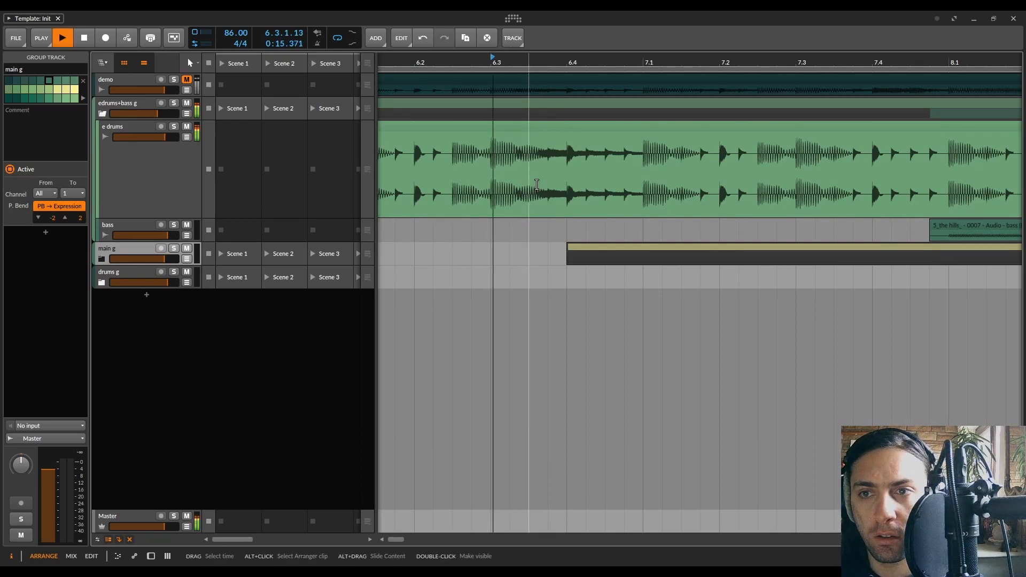
{"action": "key", "text": "space"}
{"action": "left_click", "coordinate": [510, 171]}
{"action": "key", "text": "space"}
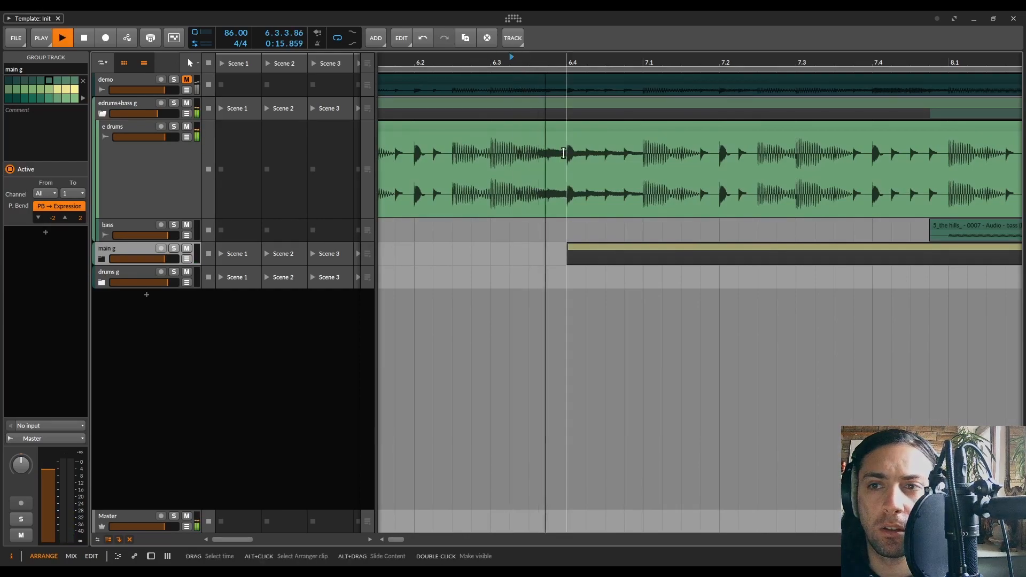
{"action": "key", "text": "space"}
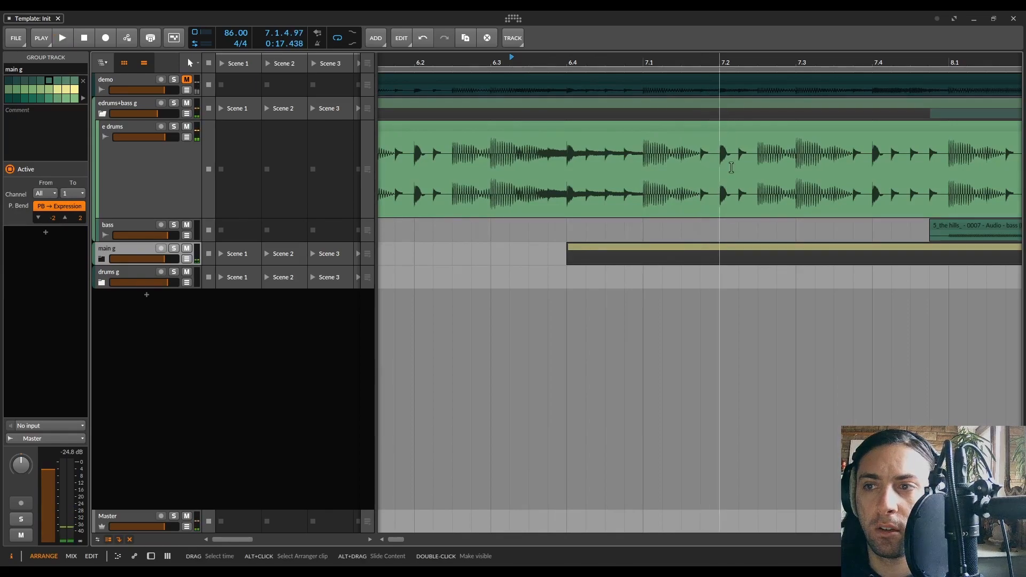
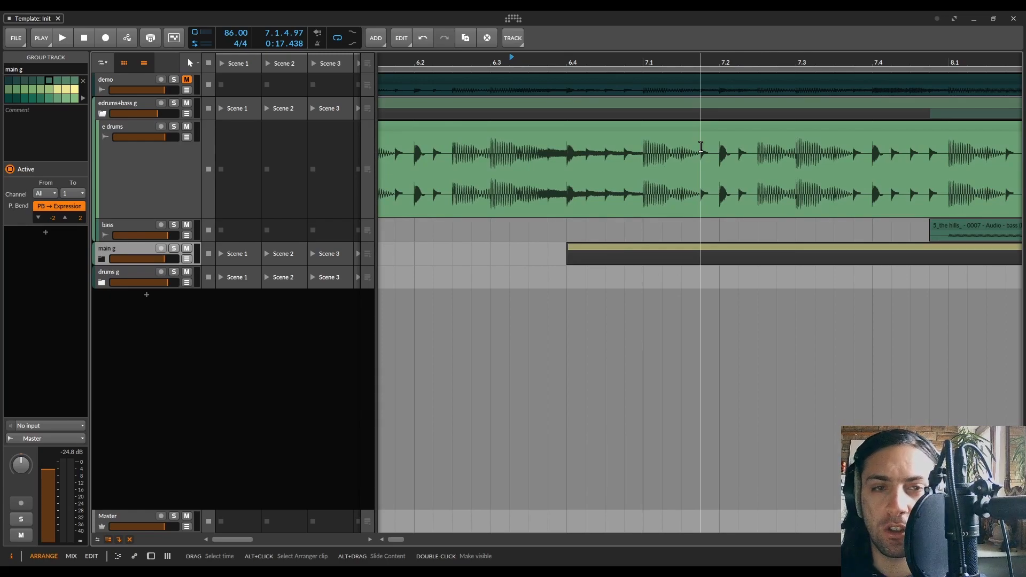
- Collapse the e drums track and comment the demo track 'crash cymbal offbeat + weird sound'
{"action": "left_click_drag", "start_coordinate": [164, 218], "coordinate": [152, 52]}
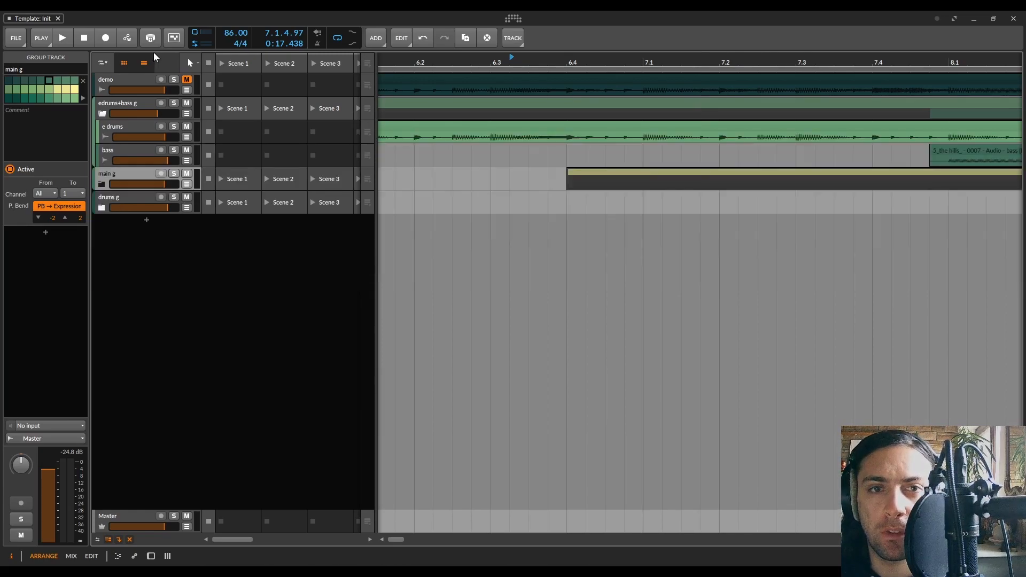
{"action": "left_click", "coordinate": [119, 80]}
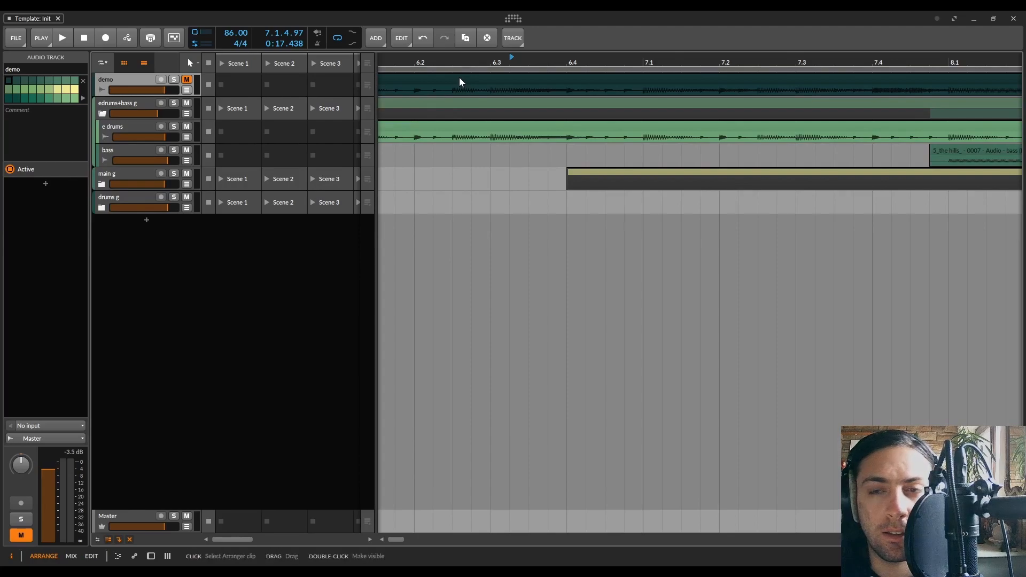
{"action": "scroll", "coordinate": [459, 78], "scroll_direction": "down", "scroll_amount": 10}
{"action": "left_click", "coordinate": [31, 119]}
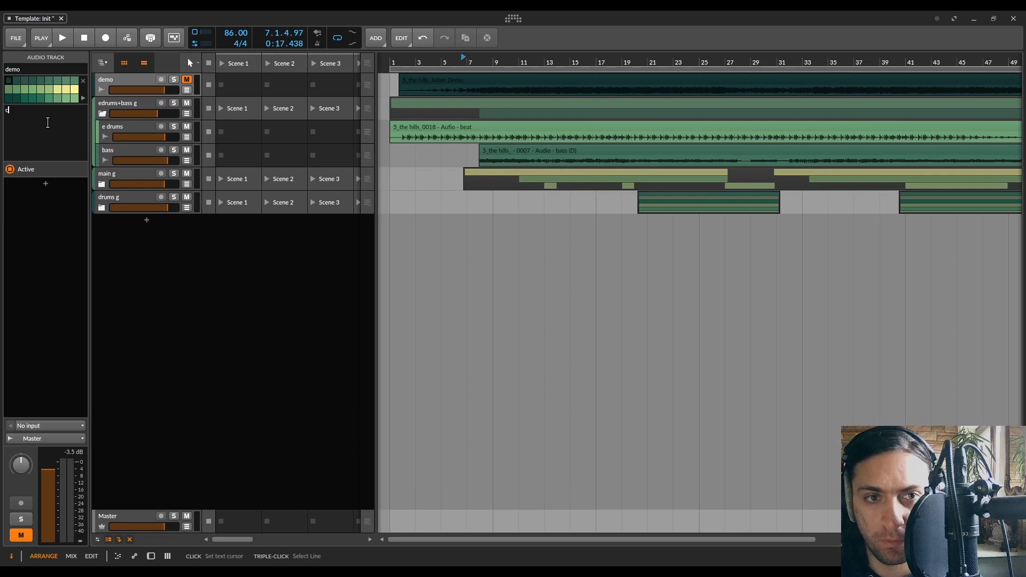
{"action": "type", "text": "bal offbeat weird sound"}
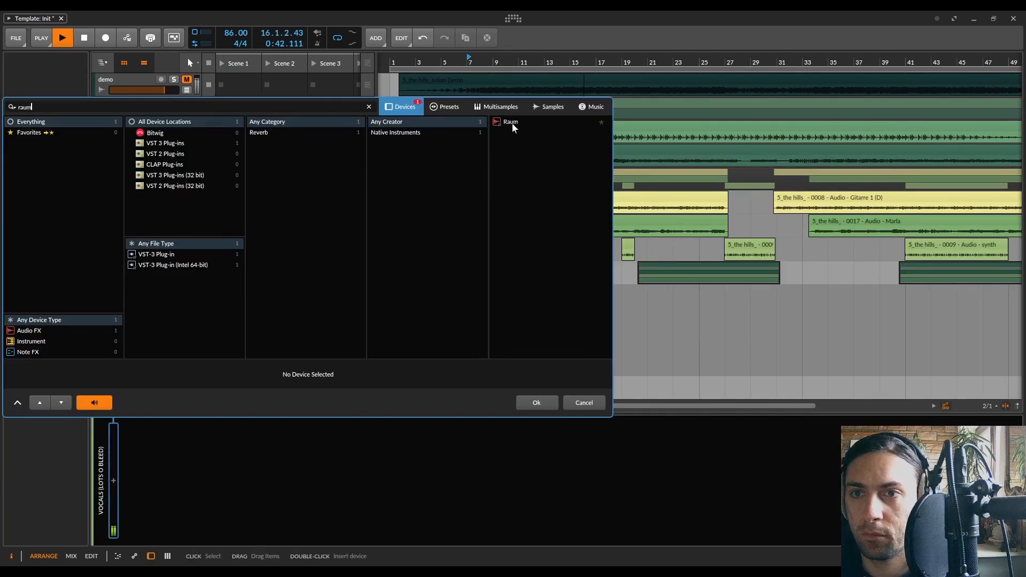
- Insert Raum on the vocals with mix around 60% and decay about 7.1 s
{"action": "double_click", "coordinate": [512, 123]}
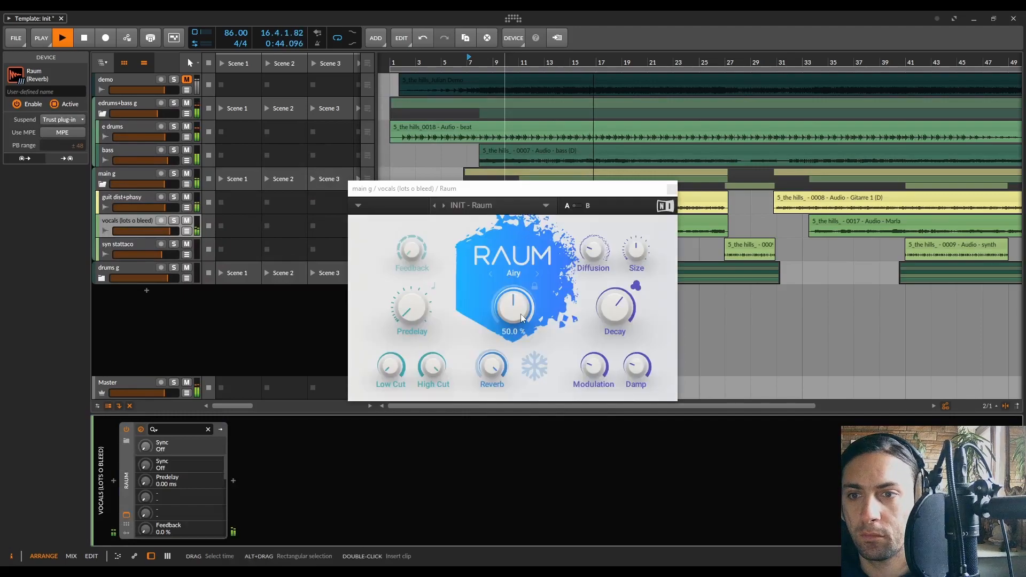
{"action": "left_click_drag", "start_coordinate": [521, 317], "coordinate": [521, 310]}
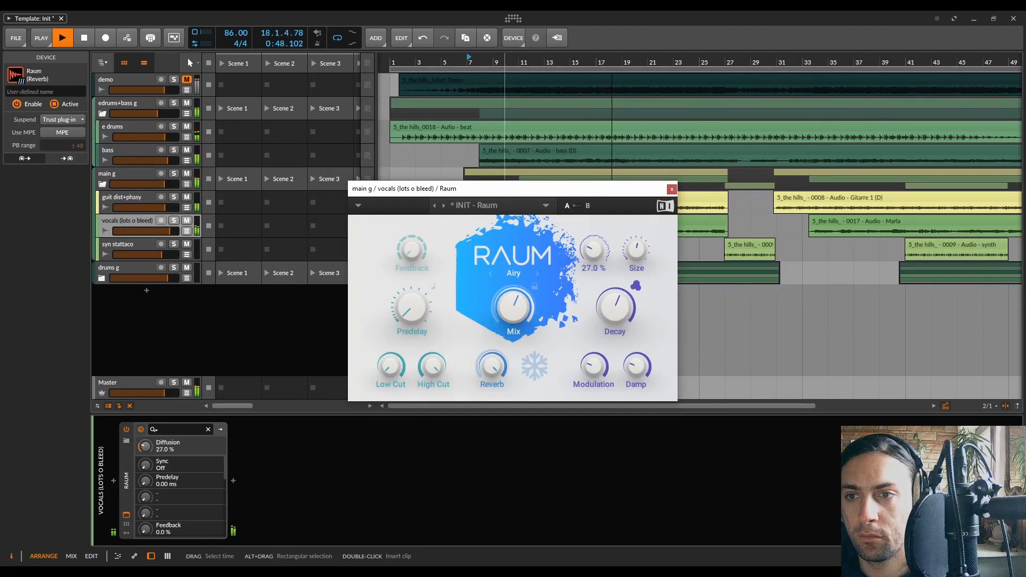
{"action": "left_click_drag", "start_coordinate": [614, 307], "coordinate": [614, 292]}
{"action": "left_click_drag", "start_coordinate": [516, 316], "coordinate": [516, 314]}
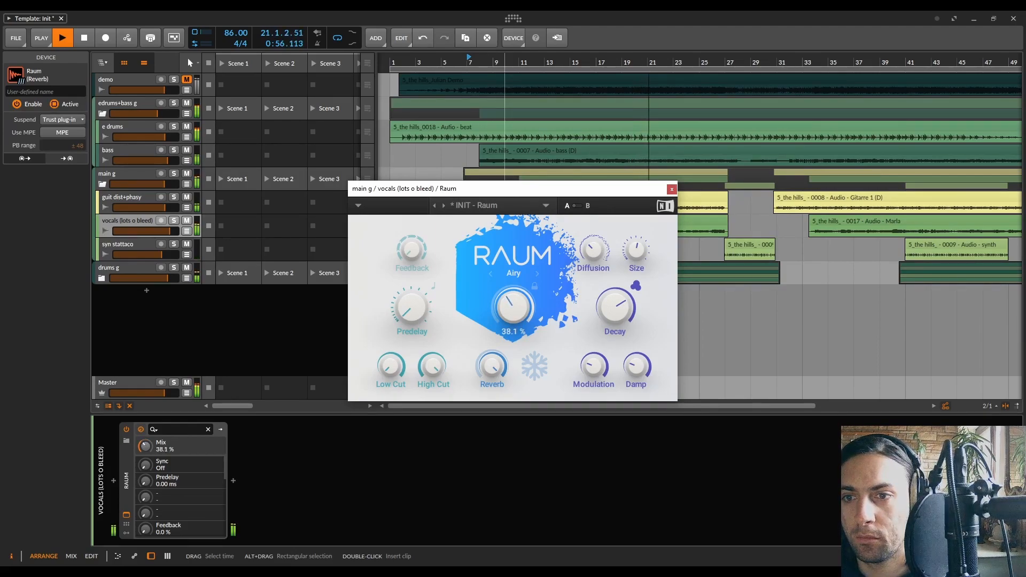
{"action": "left_click_drag", "start_coordinate": [597, 317], "coordinate": [597, 316]}
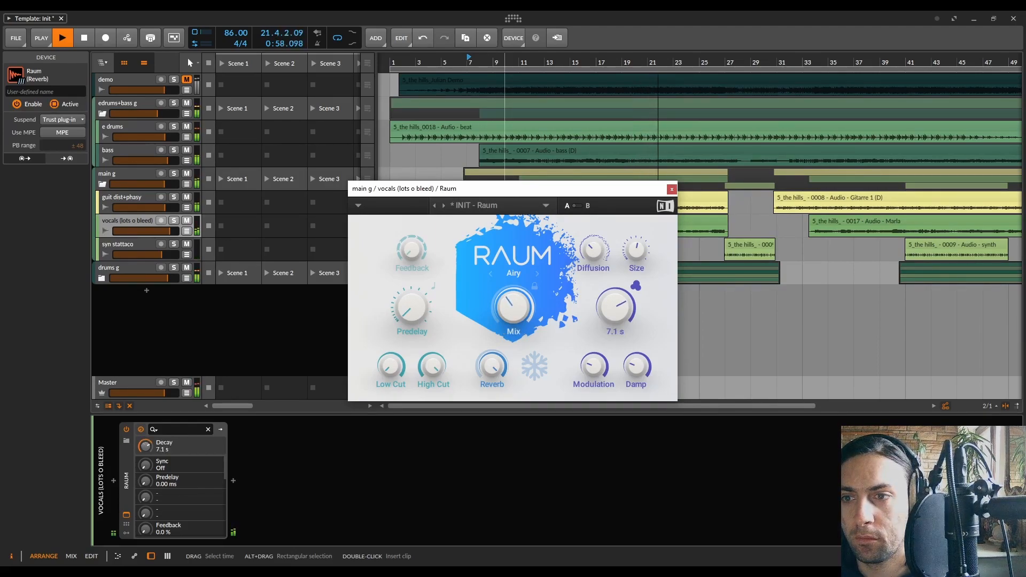
{"action": "left_click", "coordinate": [672, 189]}
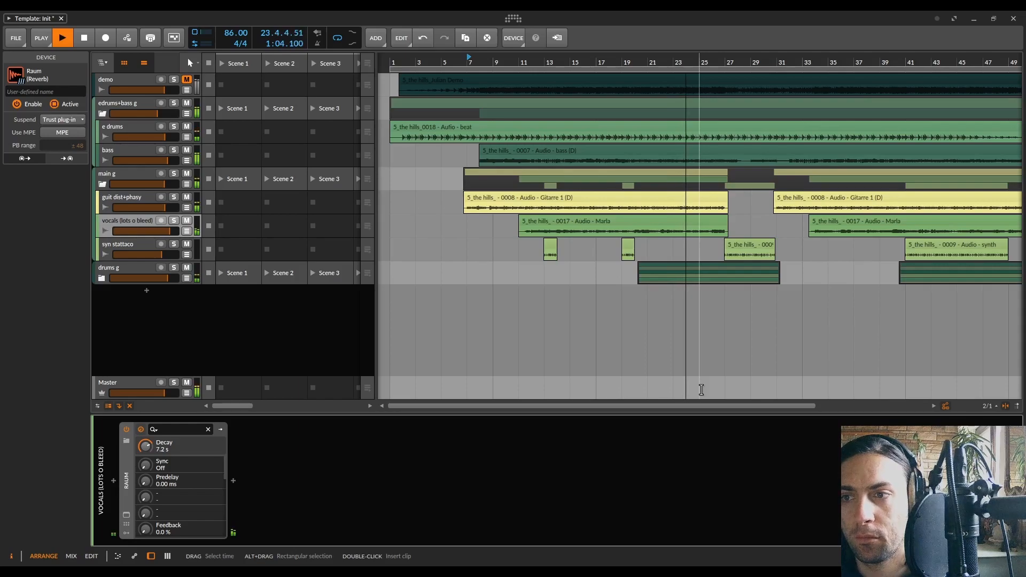
- Set Raum's high cut to 3.46 kHz, raise its low cut, and lower mix to 29%
{"action": "left_click", "coordinate": [126, 515]}
{"action": "left_click", "coordinate": [434, 363]}
{"action": "left_click_drag", "start_coordinate": [436, 358], "coordinate": [391, 345]}
{"action": "left_click_drag", "start_coordinate": [513, 307], "coordinate": [513, 314]}
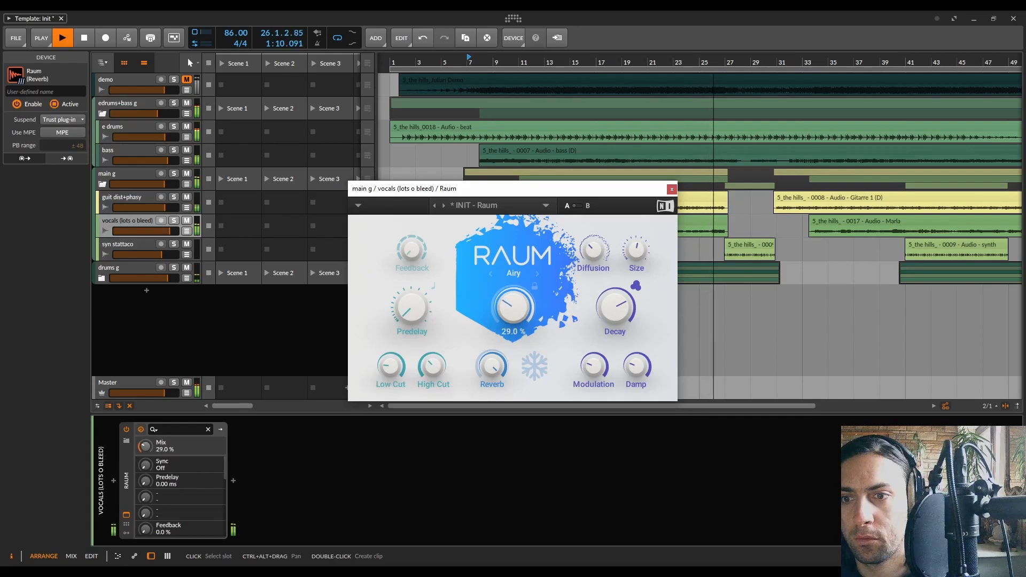
{"action": "left_click", "coordinate": [671, 189]}
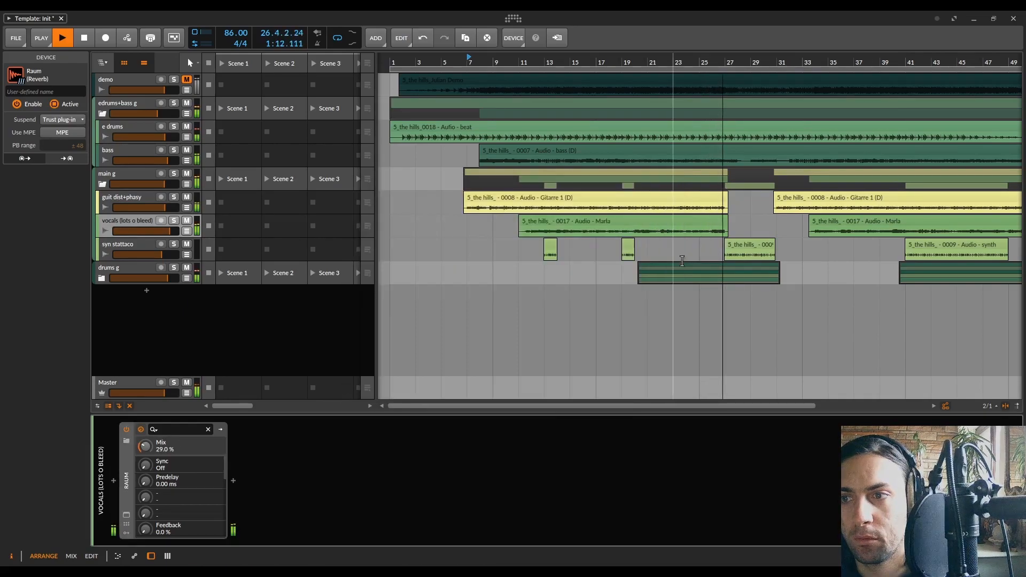
{"action": "key", "text": "space"}
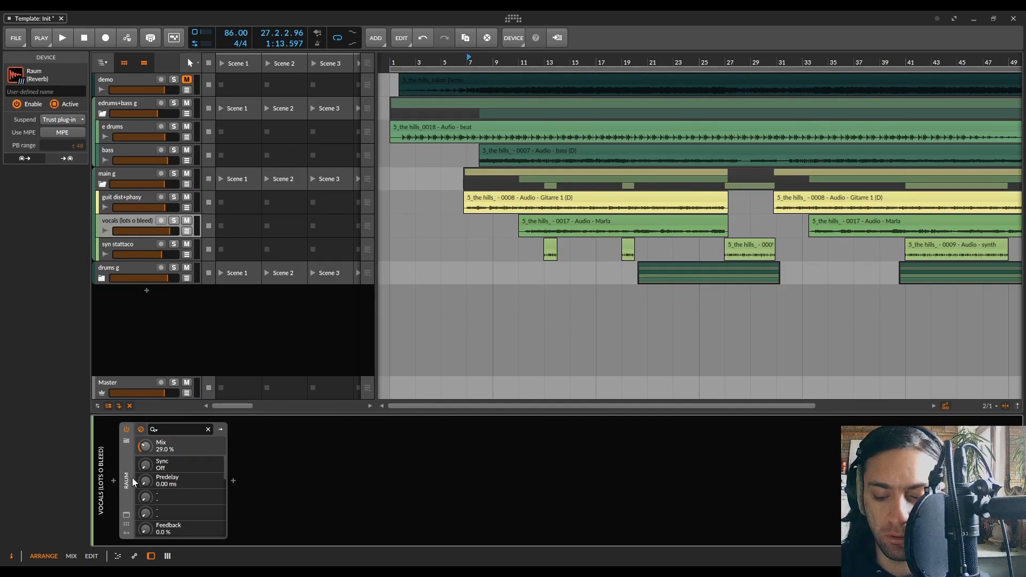
- Remove Raum, solo the vocals (lots o bleed) track, and play from bar 13
{"action": "key", "text": "Delete"}
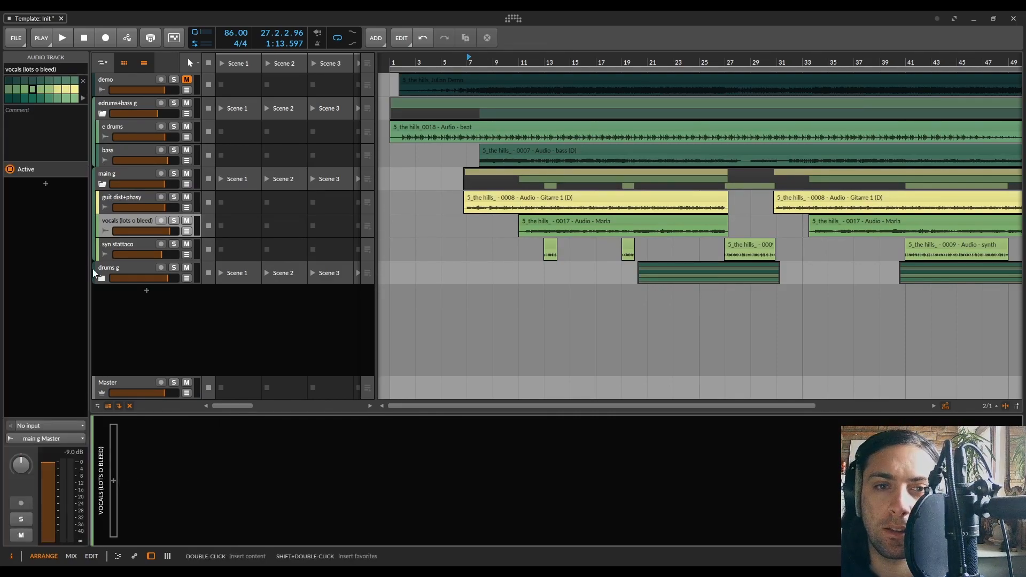
{"action": "left_click", "coordinate": [118, 224]}
{"action": "left_click", "coordinate": [174, 220]}
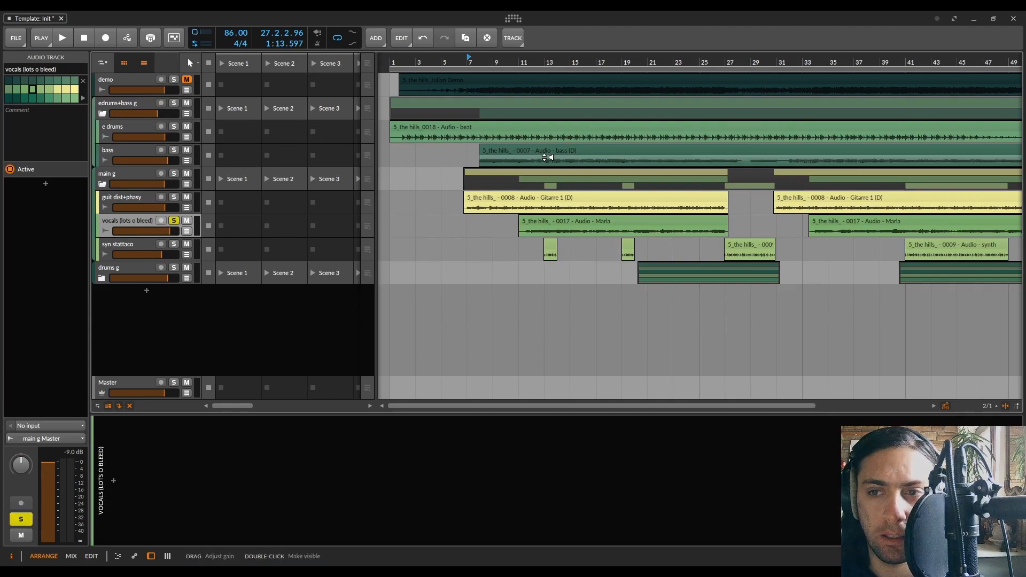
{"action": "left_click", "coordinate": [547, 64]}
{"action": "key", "text": "space"}
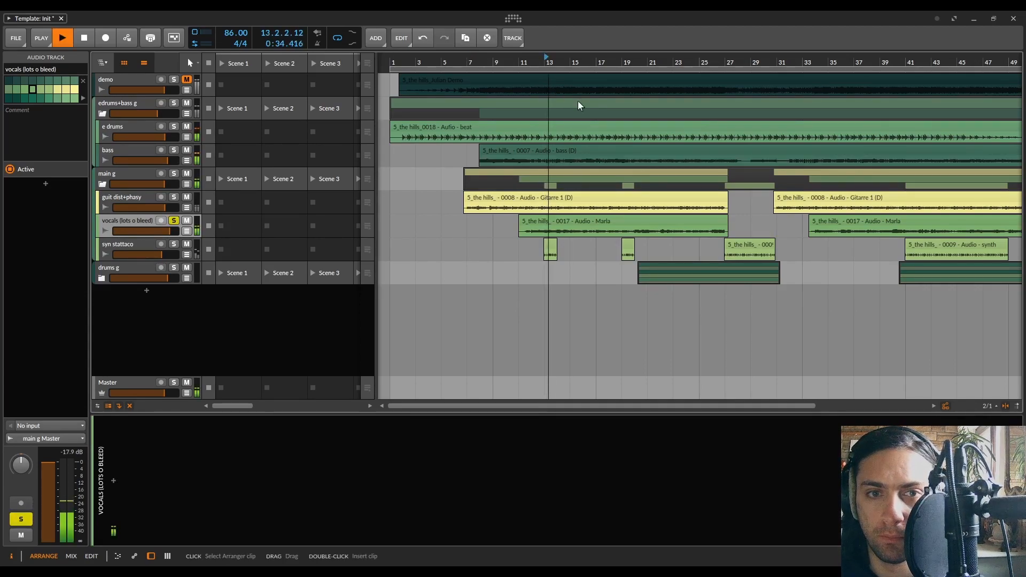
- Add FabFilter Pro-Q 2 to the vocals with a low cut near 144 Hz
{"action": "left_click", "coordinate": [111, 481]}
{"action": "type", "text": "pro-q"}
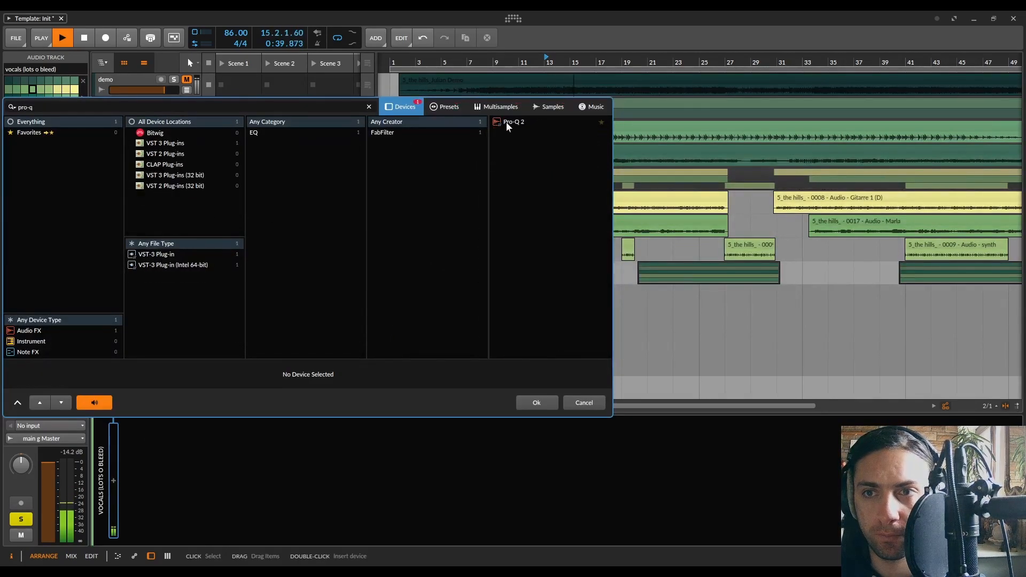
{"action": "double_click", "coordinate": [507, 123]}
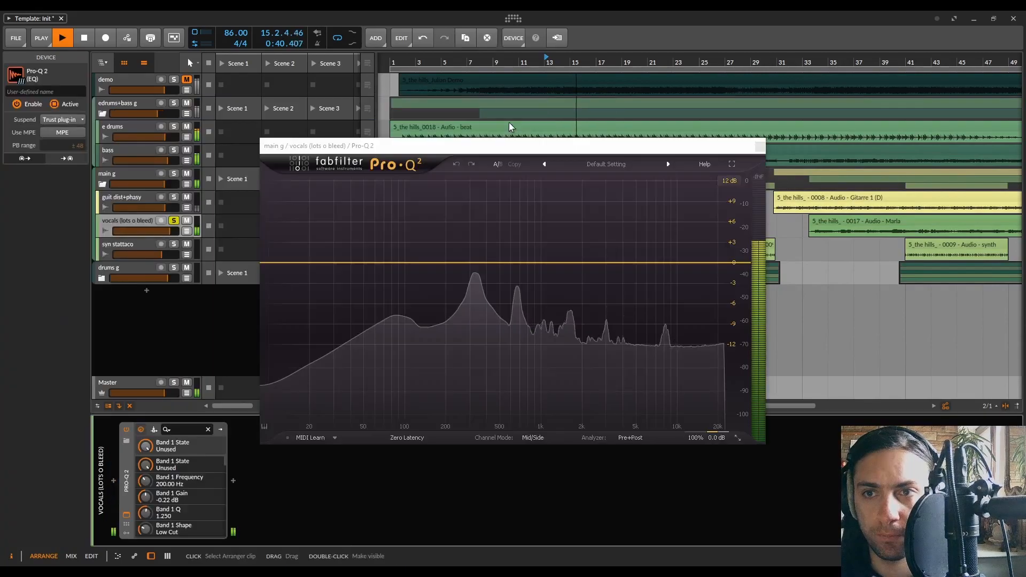
{"action": "left_click", "coordinate": [424, 262]}
{"action": "left_click", "coordinate": [329, 385]}
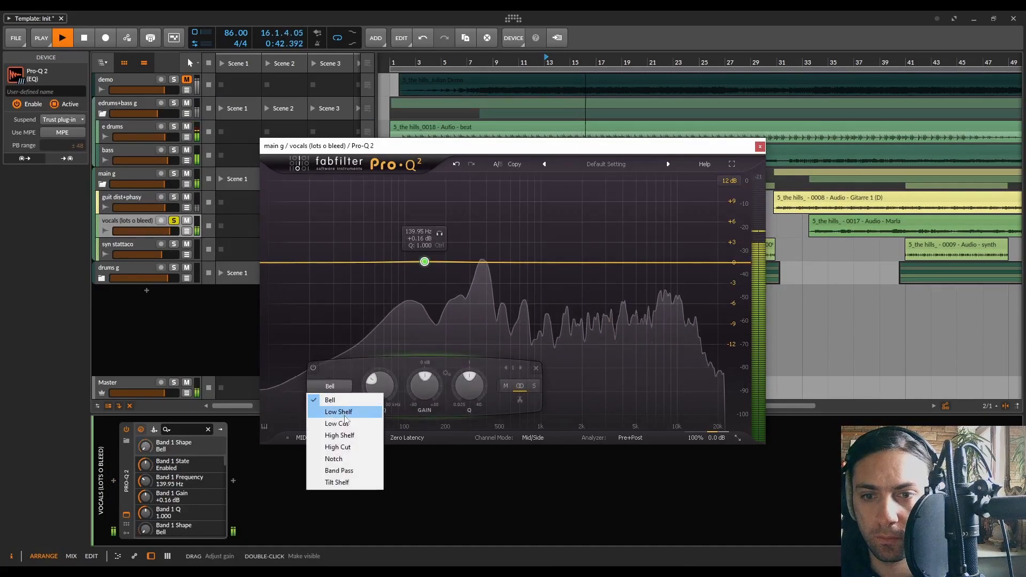
{"action": "left_click", "coordinate": [337, 424]}
{"action": "scroll", "coordinate": [411, 274], "scroll_direction": "up", "scroll_amount": 3}
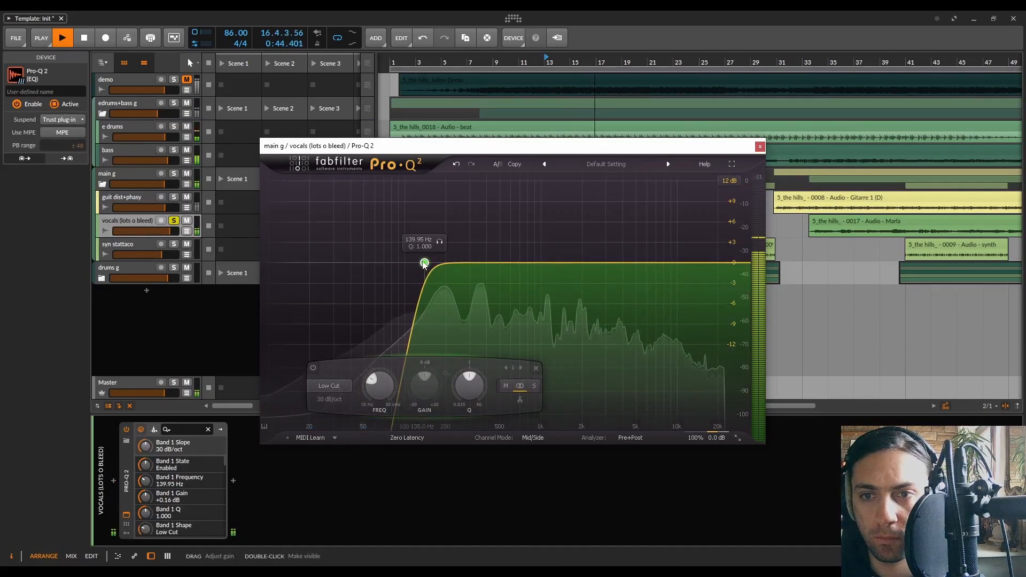
{"action": "left_click_drag", "start_coordinate": [424, 263], "coordinate": [483, 253]}
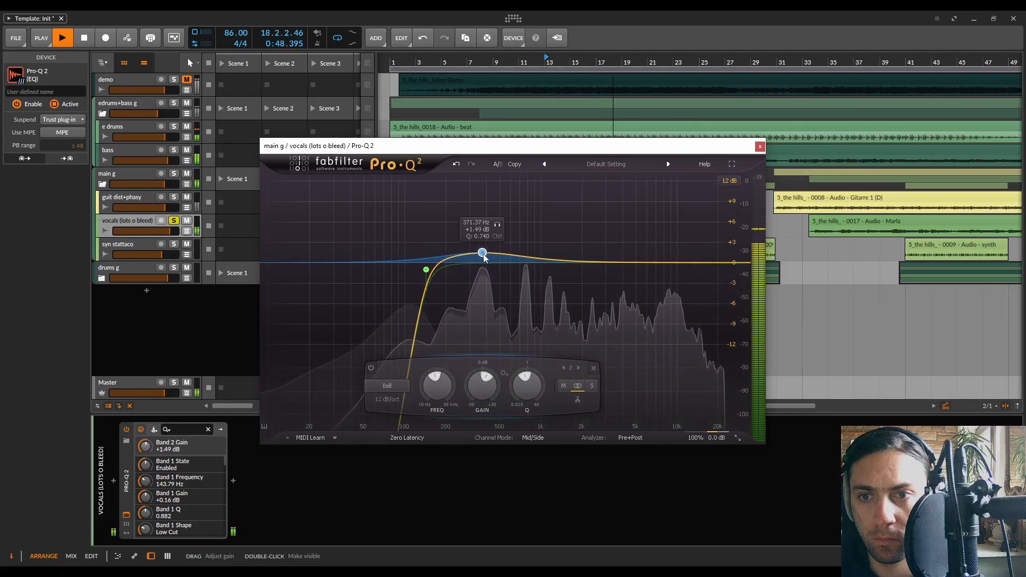
{"action": "key", "text": "space"}
- Collapse Pro-Q 2 and search the device browser for 'rx'
{"action": "double_click", "coordinate": [126, 481]}
{"action": "left_click", "coordinate": [138, 480]}
{"action": "type", "text": "rx"}
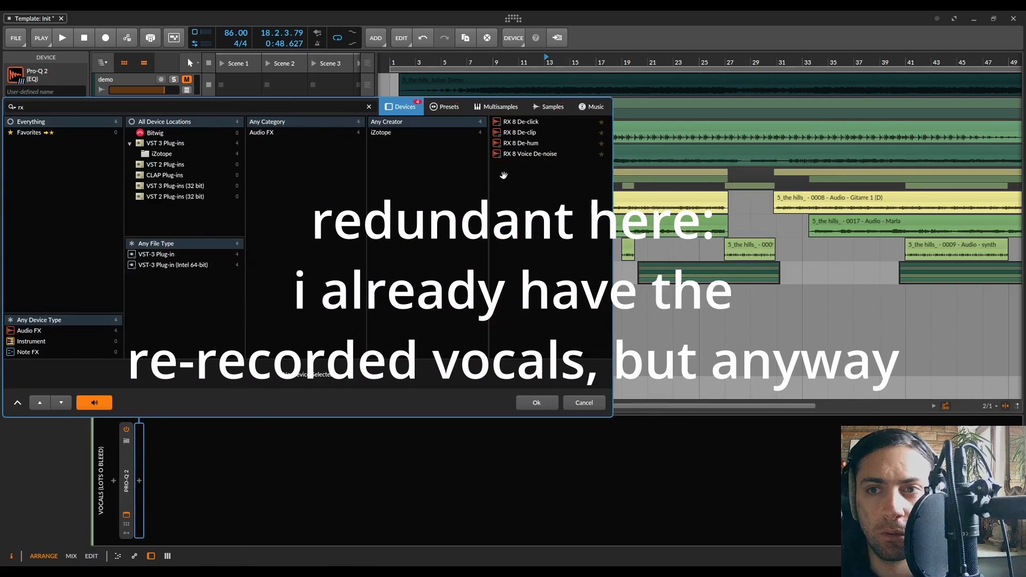
- Insert RX 8 Voice De-noise with 11.2 dB reduction and -7.6 dB threshold, then collapse it
{"action": "double_click", "coordinate": [526, 154]}
{"action": "key", "text": "space"}
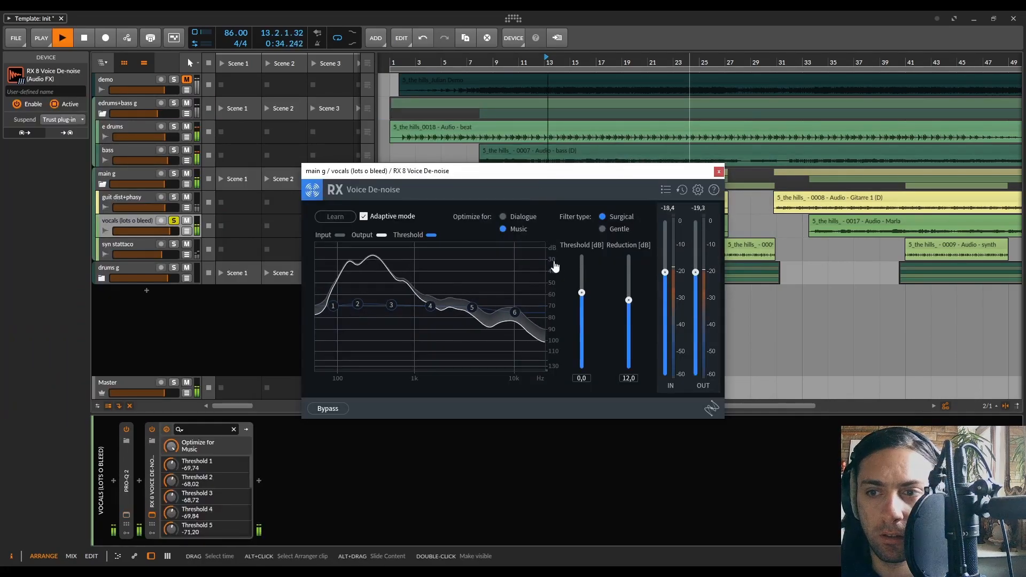
{"action": "left_click_drag", "start_coordinate": [625, 301], "coordinate": [581, 304]}
{"action": "left_click_drag", "start_coordinate": [628, 275], "coordinate": [582, 322]}
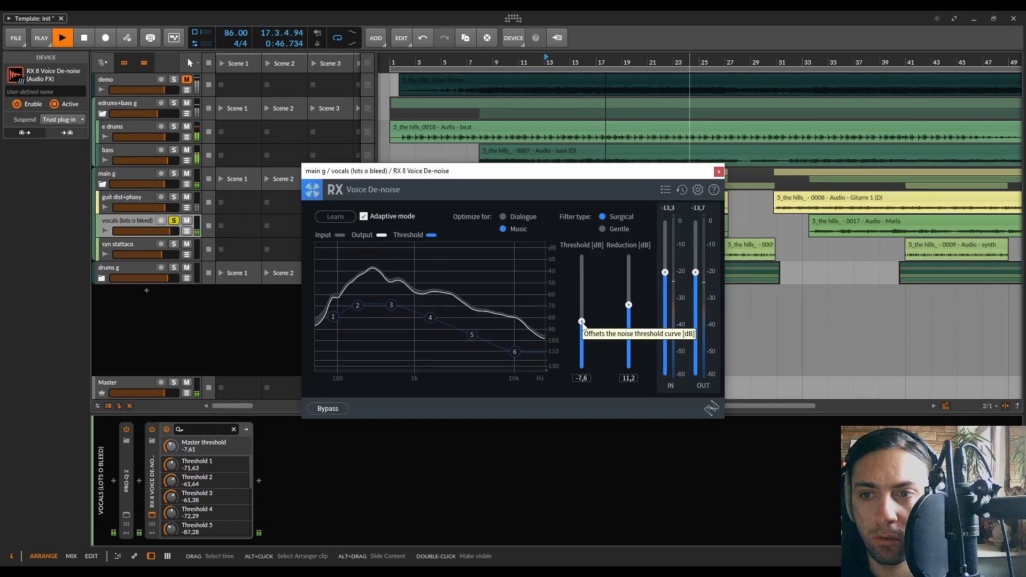
{"action": "left_click", "coordinate": [719, 172]}
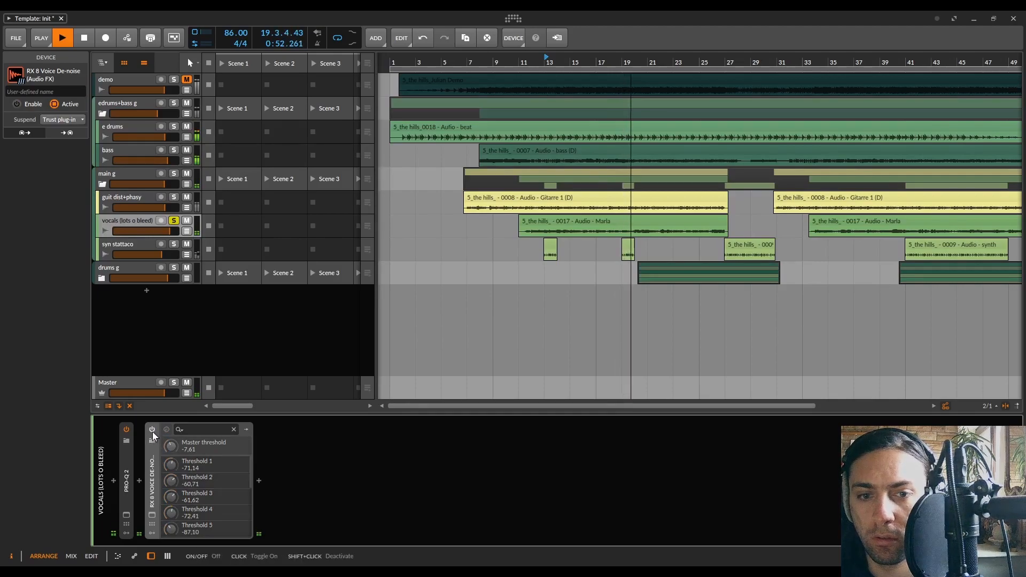
{"action": "left_click", "coordinate": [152, 431]}
{"action": "left_click", "coordinate": [152, 453]}
{"action": "key", "text": "space"}
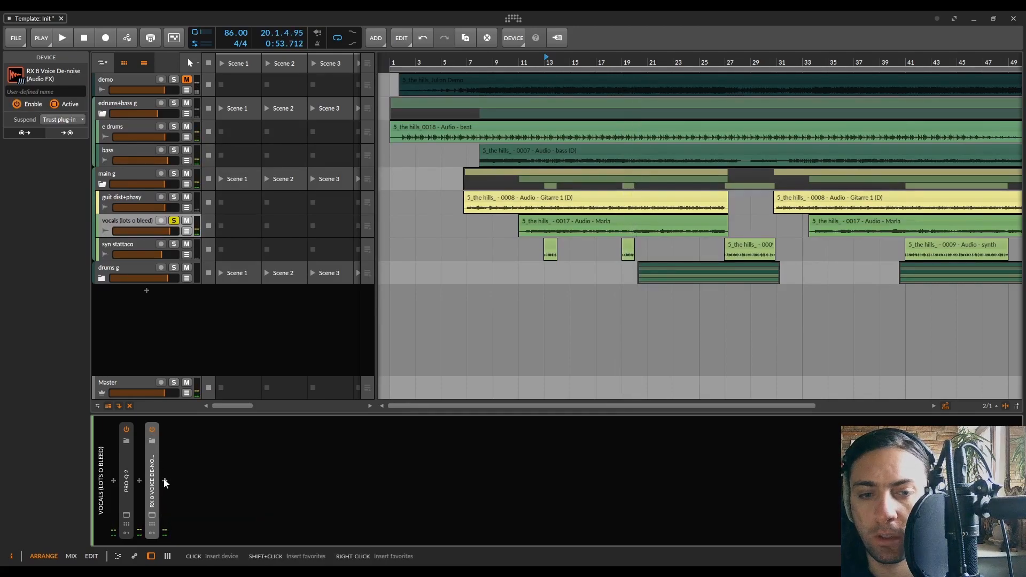
- Add the Bertom Denoiser after RX 8 with its threshold set to 0.22
{"action": "left_click", "coordinate": [165, 480]}
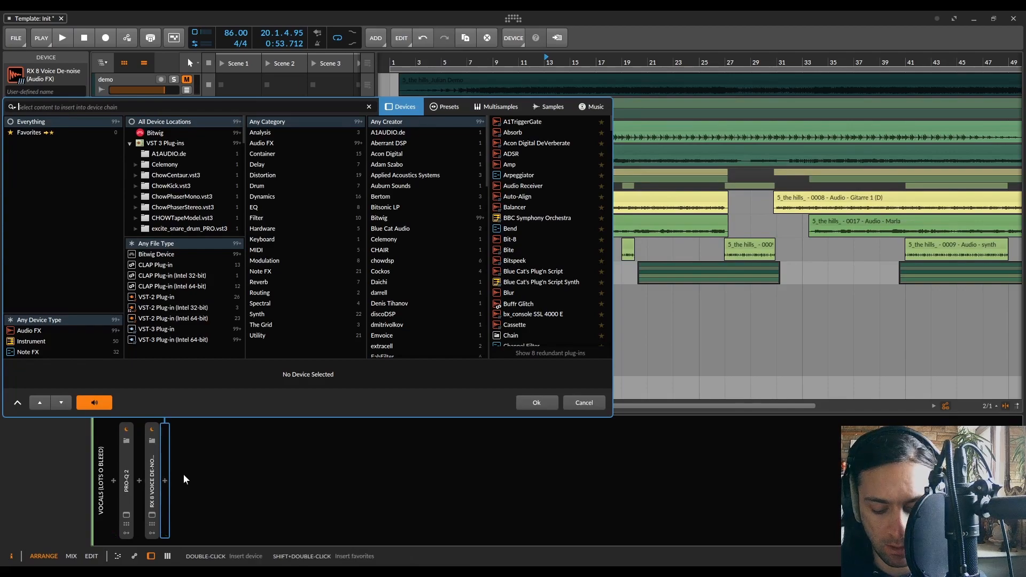
{"action": "type", "text": "bert"}
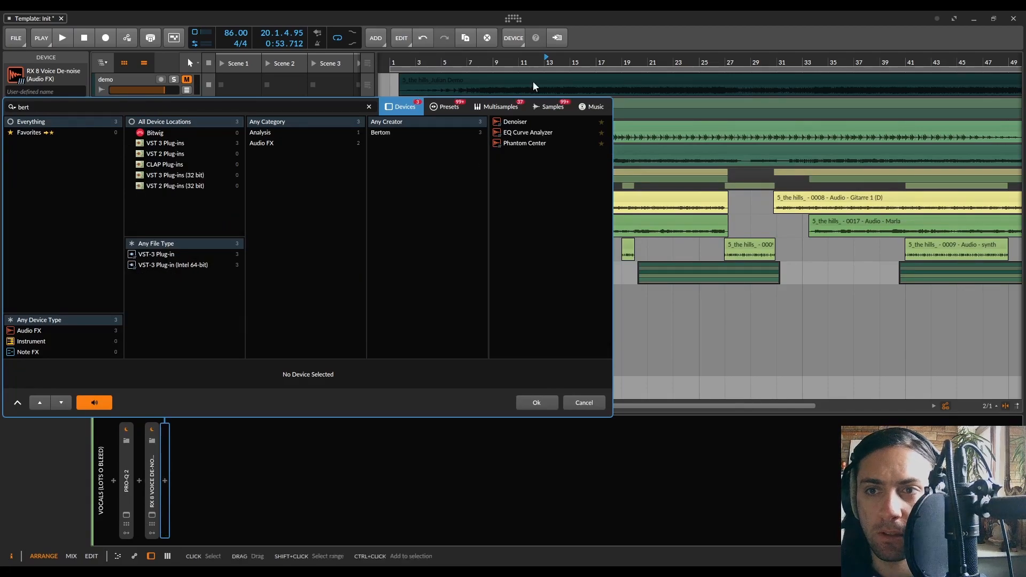
{"action": "double_click", "coordinate": [515, 121]}
{"action": "key", "text": "space"}
{"action": "left_click_drag", "start_coordinate": [398, 323], "coordinate": [398, 243]}
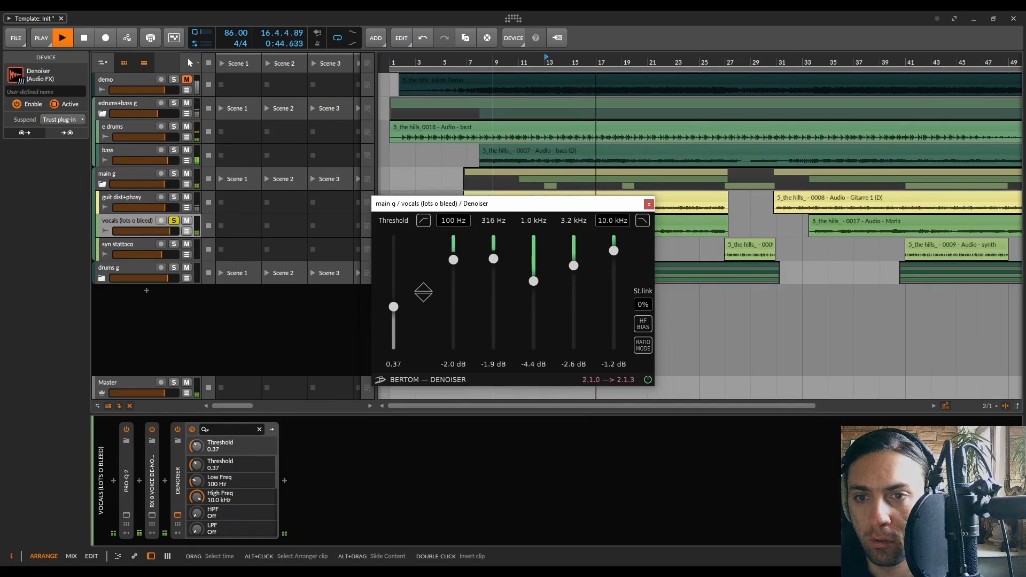
{"action": "left_click_drag", "start_coordinate": [393, 294], "coordinate": [393, 297]}
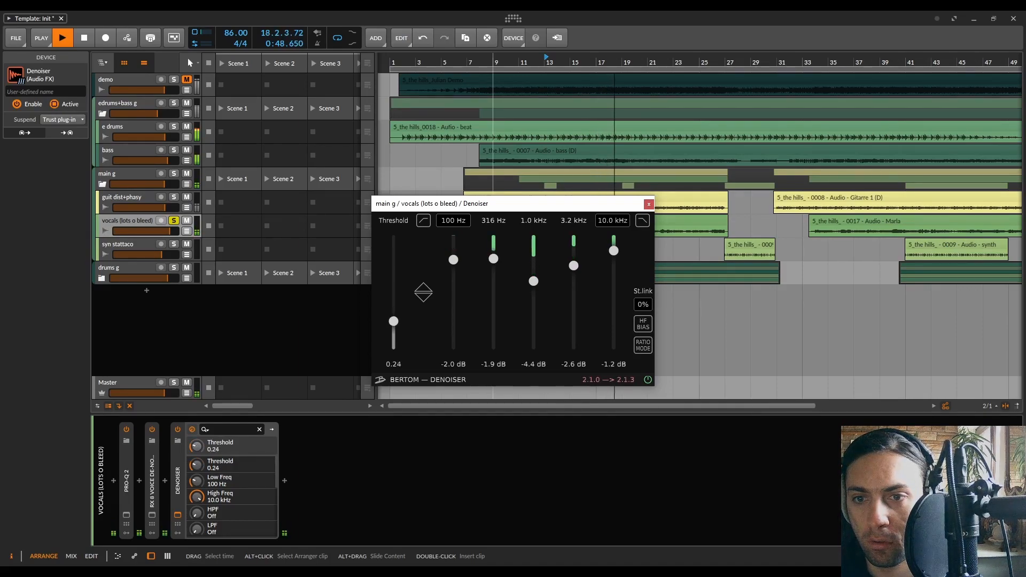
{"action": "left_click", "coordinate": [649, 205]}
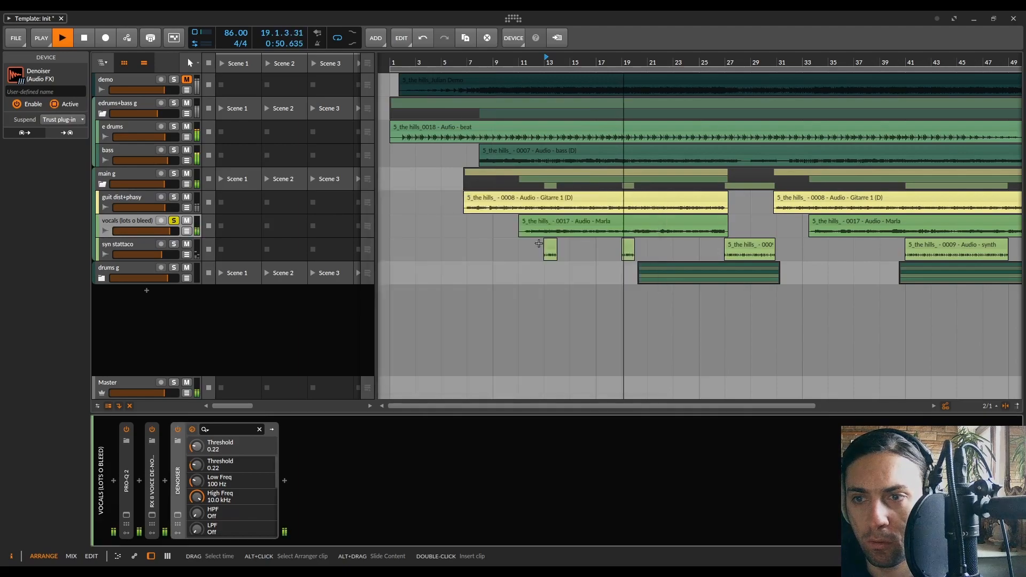
{"action": "key", "text": "space"}
{"action": "double_click", "coordinate": [175, 475]}
{"action": "left_click", "coordinate": [192, 480]}
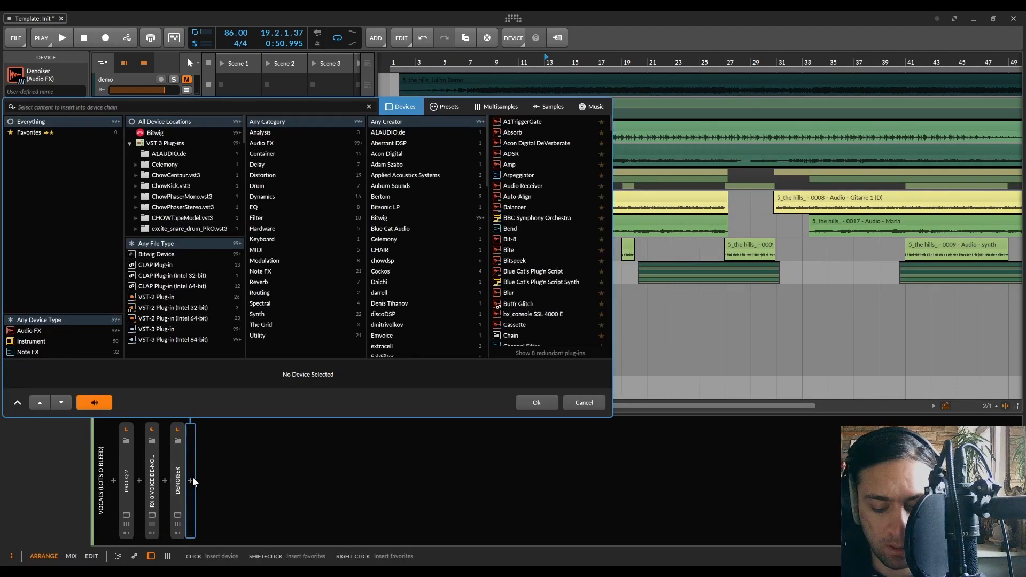
- Insert Digitalis with telecom packet loss 11 and priority 39, auditioning during playback
{"action": "type", "text": "digi"}
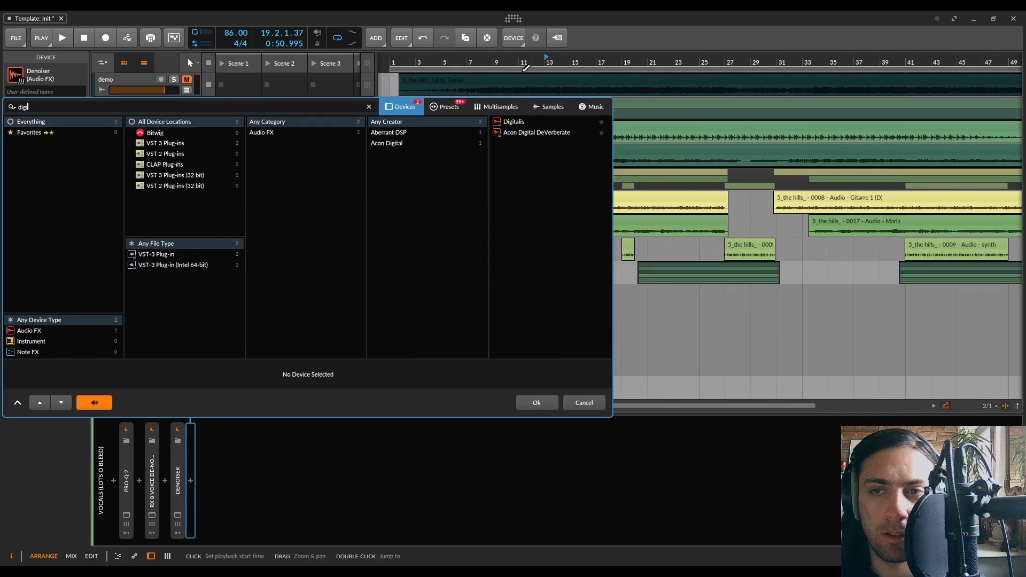
{"action": "double_click", "coordinate": [507, 122]}
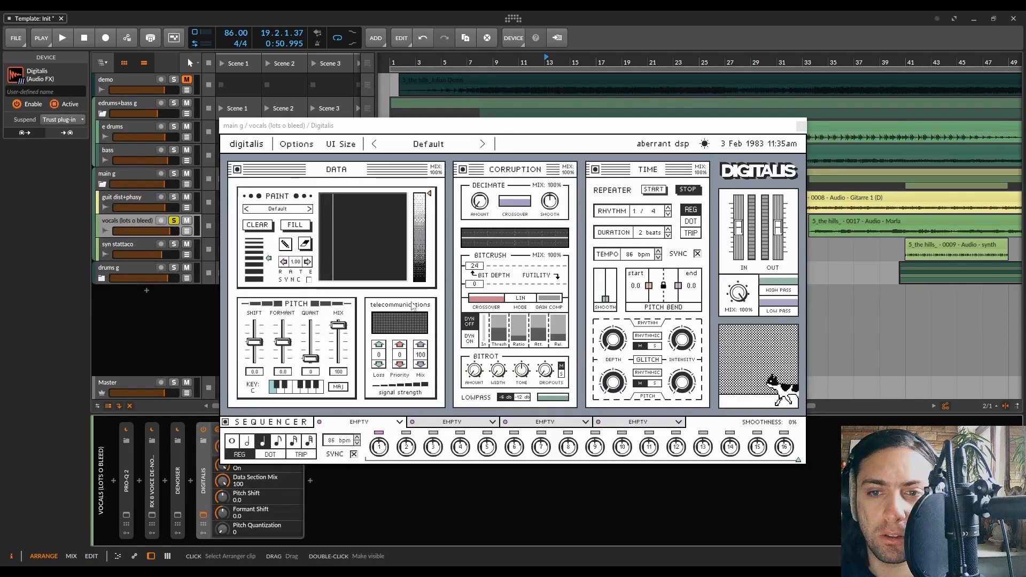
{"action": "mouse_move", "coordinate": [379, 361]}
{"action": "key", "text": "space"}
{"action": "left_click_drag", "start_coordinate": [379, 361], "coordinate": [383, 331]}
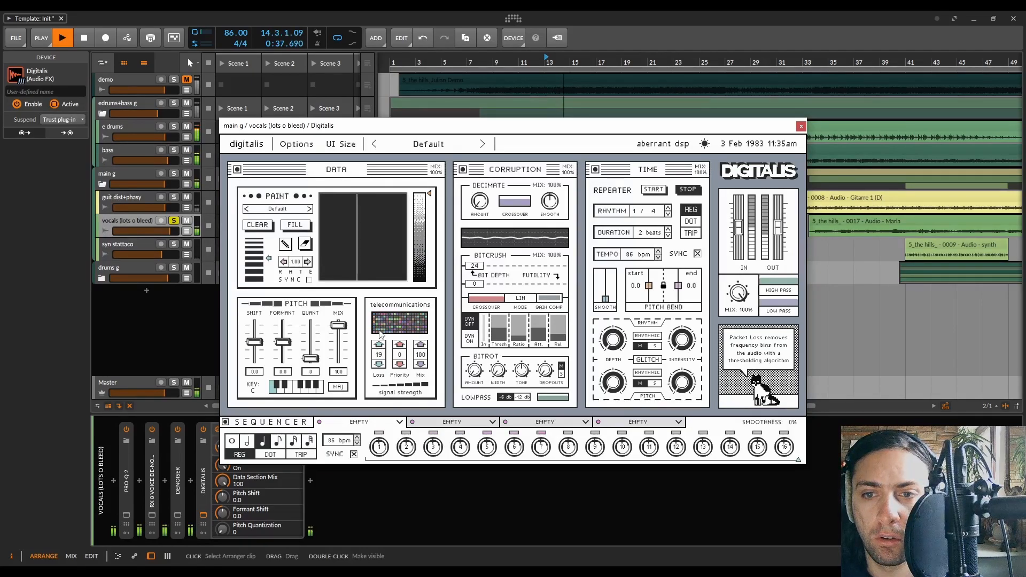
{"action": "left_click_drag", "start_coordinate": [403, 360], "coordinate": [404, 304]}
{"action": "left_click_drag", "start_coordinate": [380, 356], "coordinate": [381, 359]}
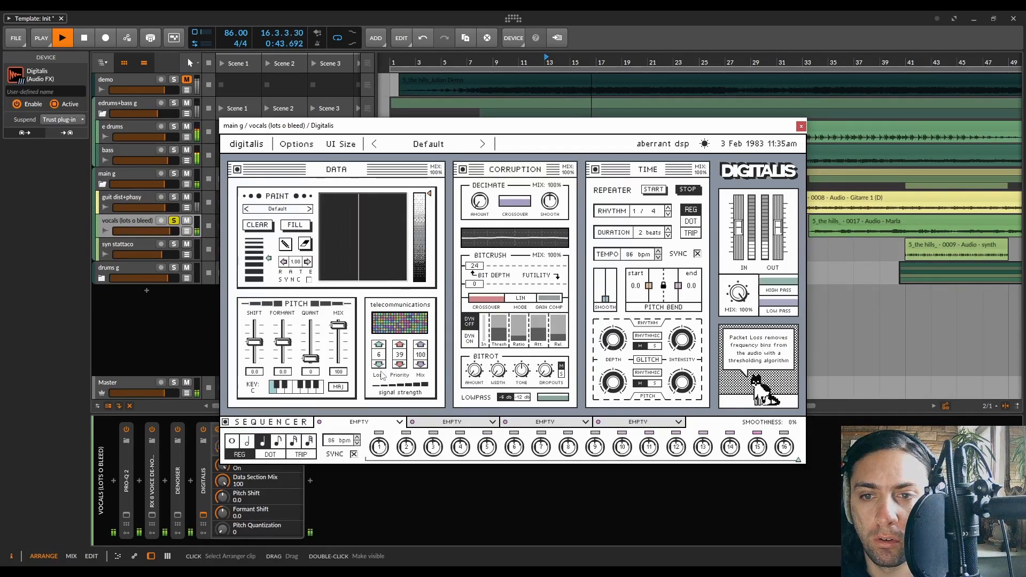
{"action": "left_click_drag", "start_coordinate": [382, 371], "coordinate": [381, 364]}
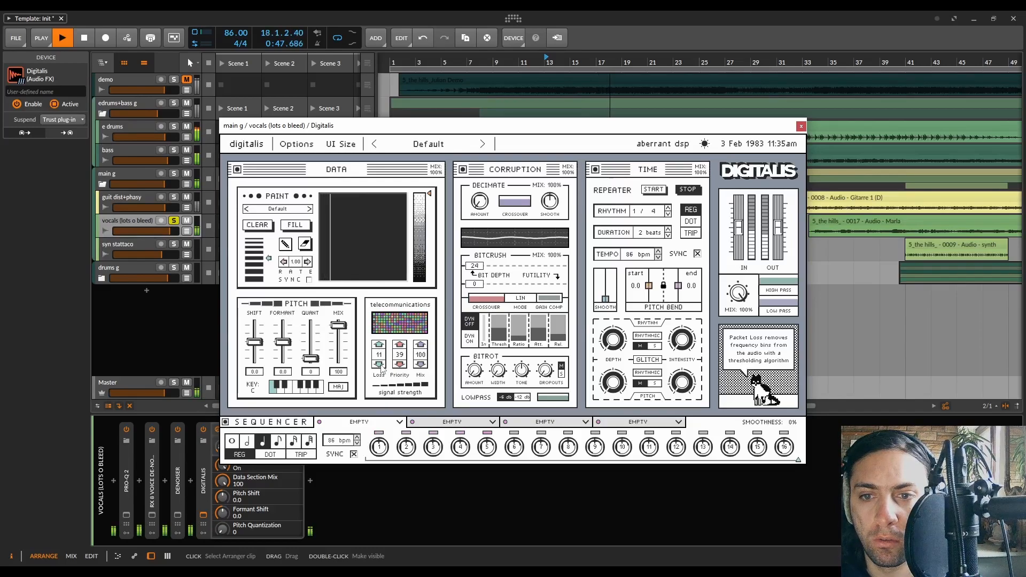
{"action": "left_click", "coordinate": [800, 126]}
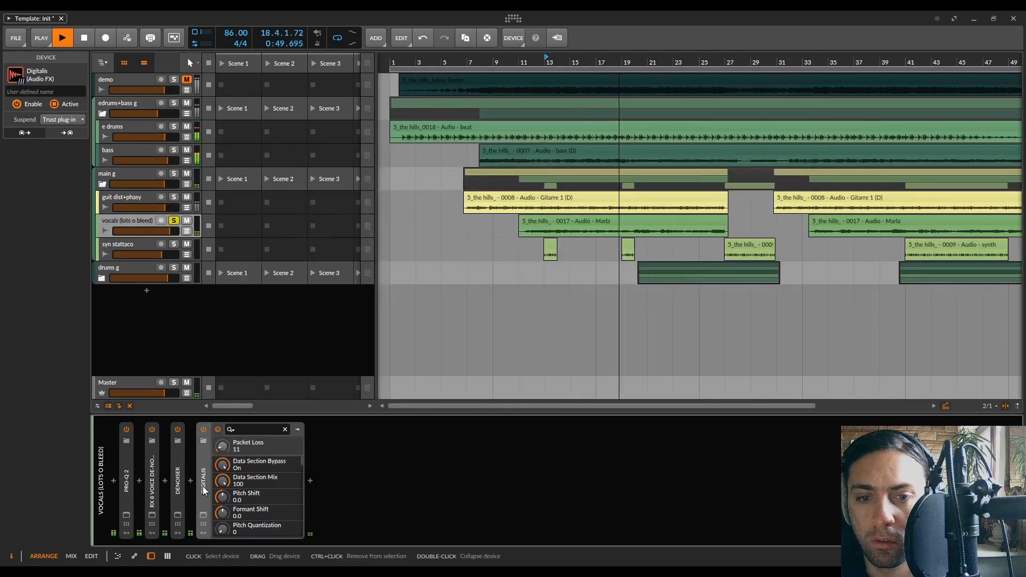
{"action": "key", "text": "space"}
- Insert a Chain container and move RX 8, Denoiser and Digitalis into it
{"action": "left_click", "coordinate": [139, 480]}
{"action": "double_click", "coordinate": [535, 119]}
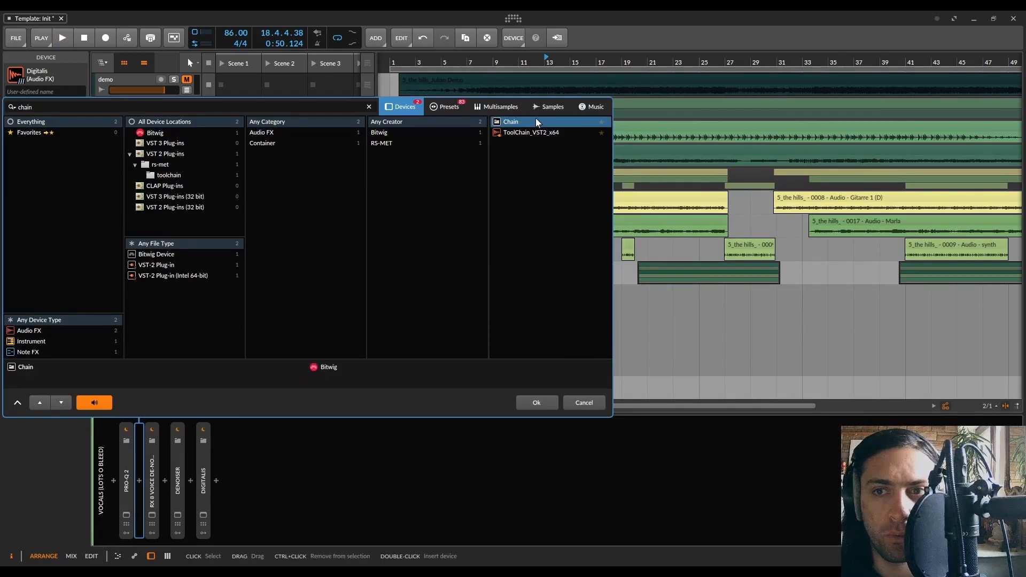
{"action": "left_click", "coordinate": [209, 486]}
{"action": "left_click", "coordinate": [259, 484], "text": "shift"}
{"action": "left_click_drag", "start_coordinate": [209, 477], "coordinate": [174, 431]}
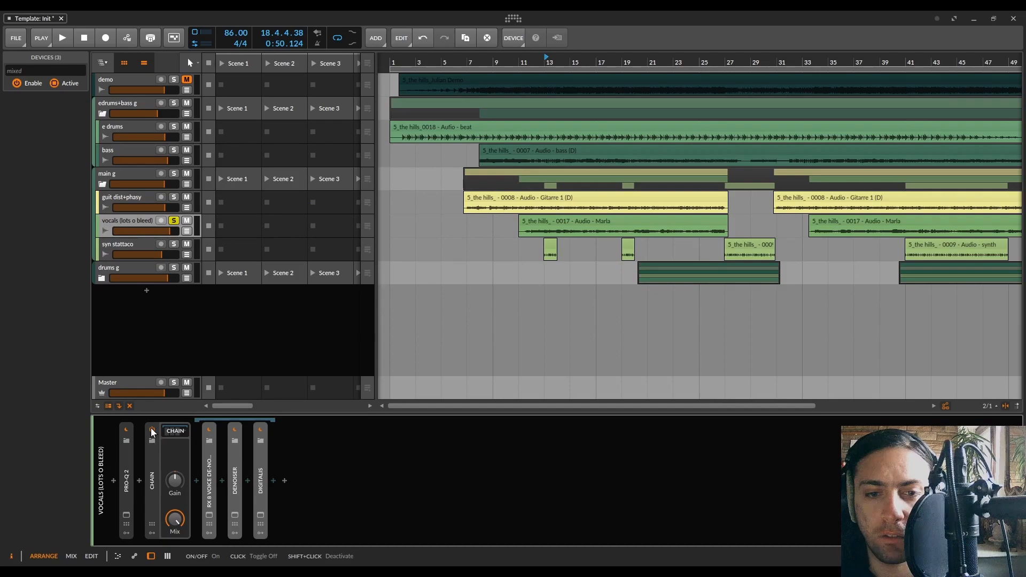
- A/B the vocal Chain on and bypassed during playback
{"action": "key", "text": "space"}
{"action": "left_click", "coordinate": [151, 430]}
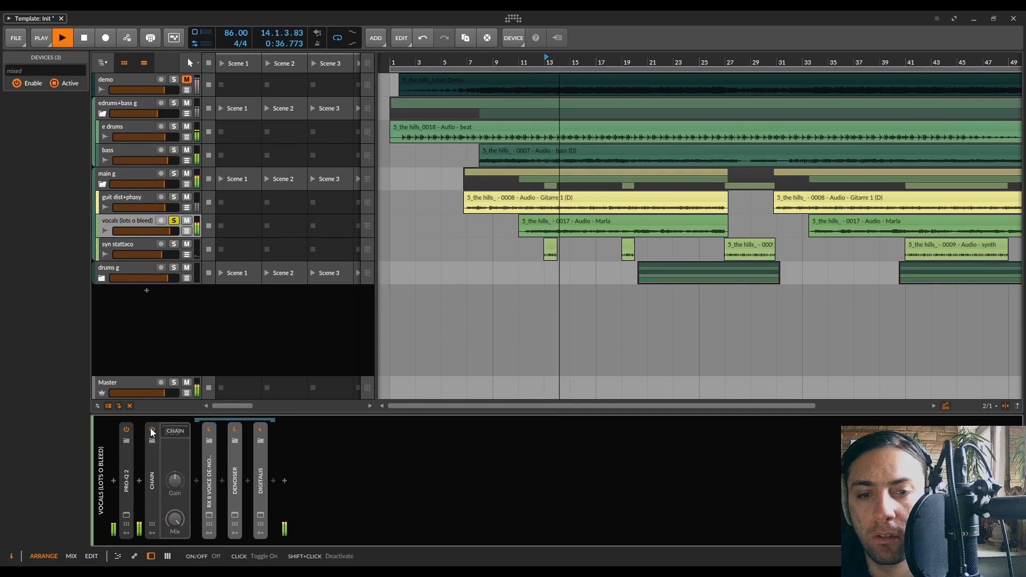
{"action": "left_click", "coordinate": [151, 429]}
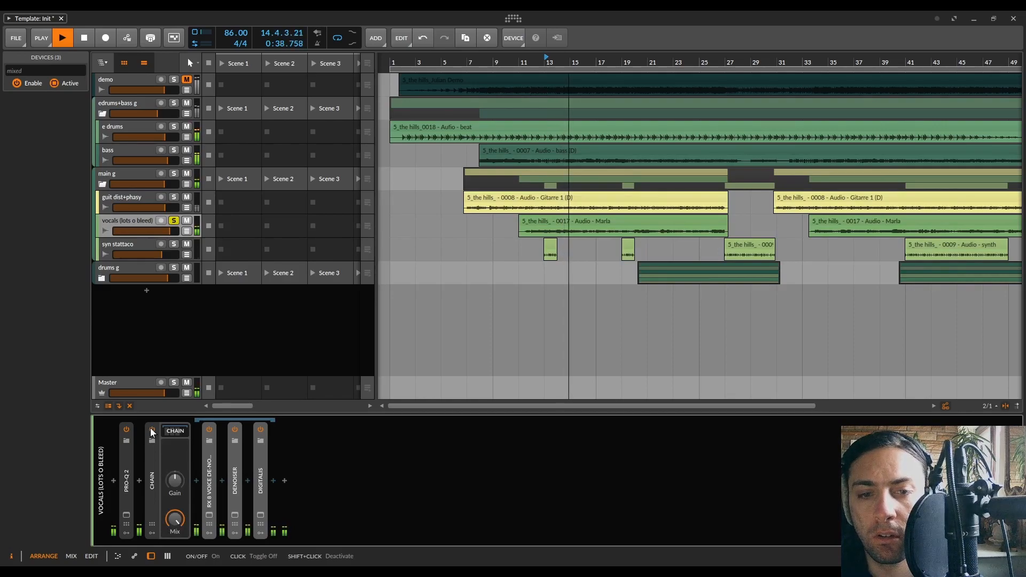
{"action": "left_click", "coordinate": [151, 429]}
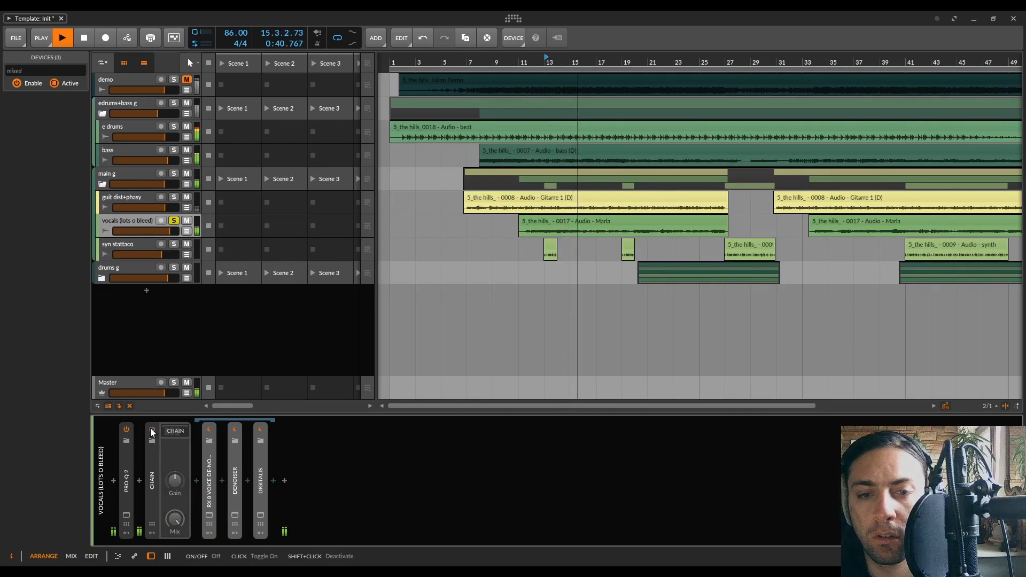
{"action": "left_click", "coordinate": [151, 430]}
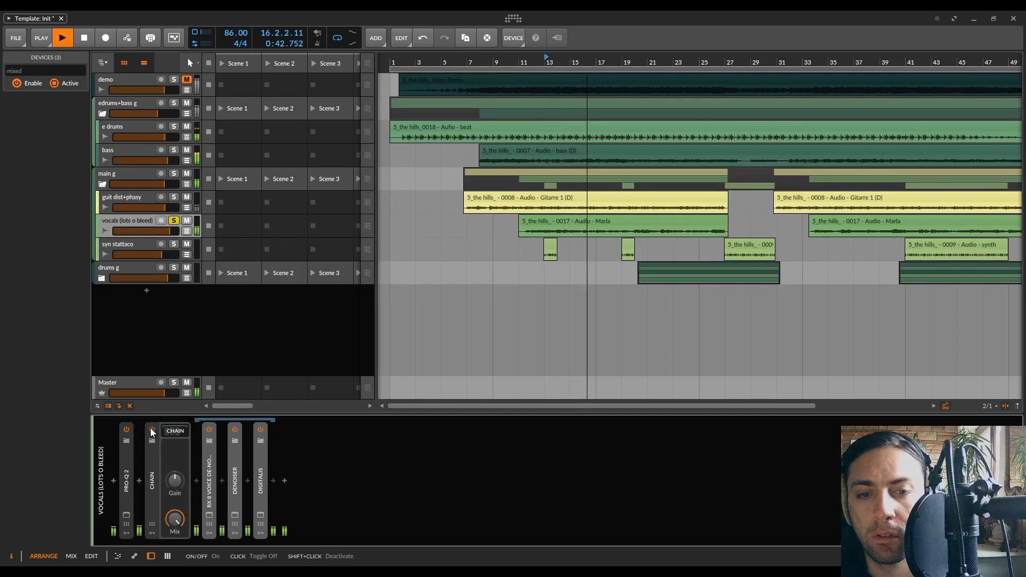
{"action": "key", "text": "space"}
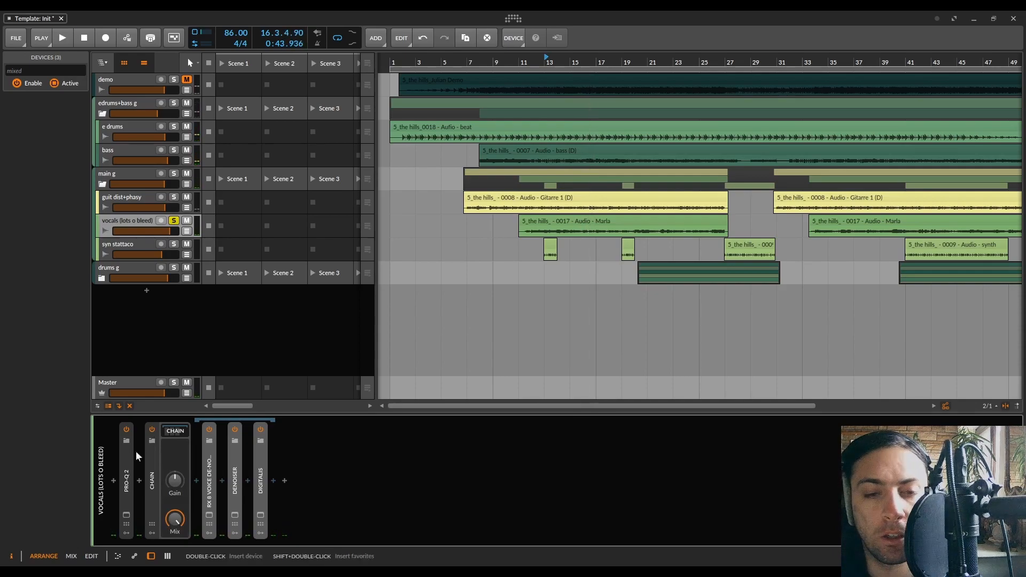
- Move Pro-Q 2 into the Chain before RX 8 and compare with the Chain bypassed
{"action": "left_click_drag", "start_coordinate": [126, 472], "coordinate": [182, 491]}
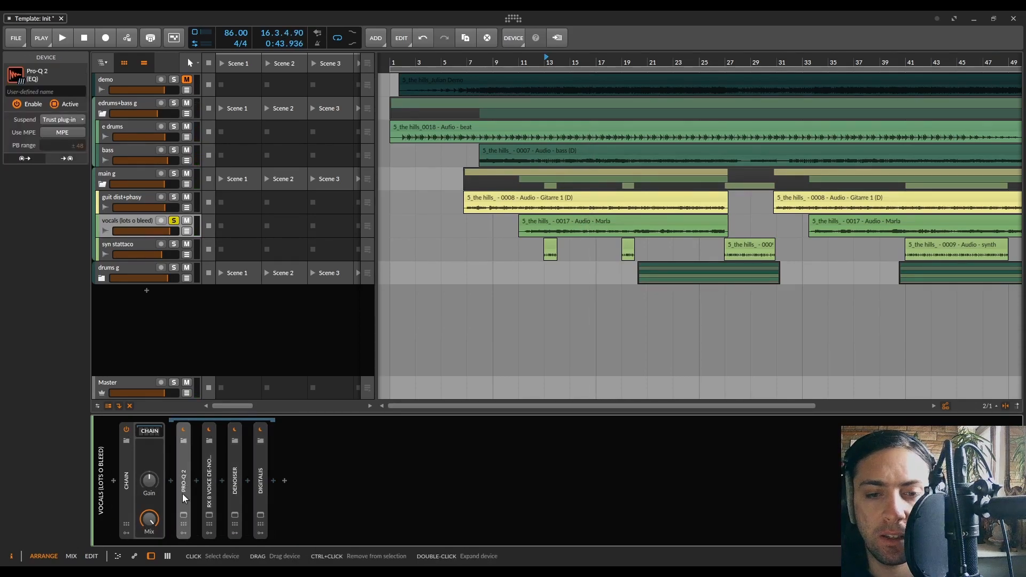
{"action": "left_click", "coordinate": [125, 430]}
{"action": "key", "text": "space"}
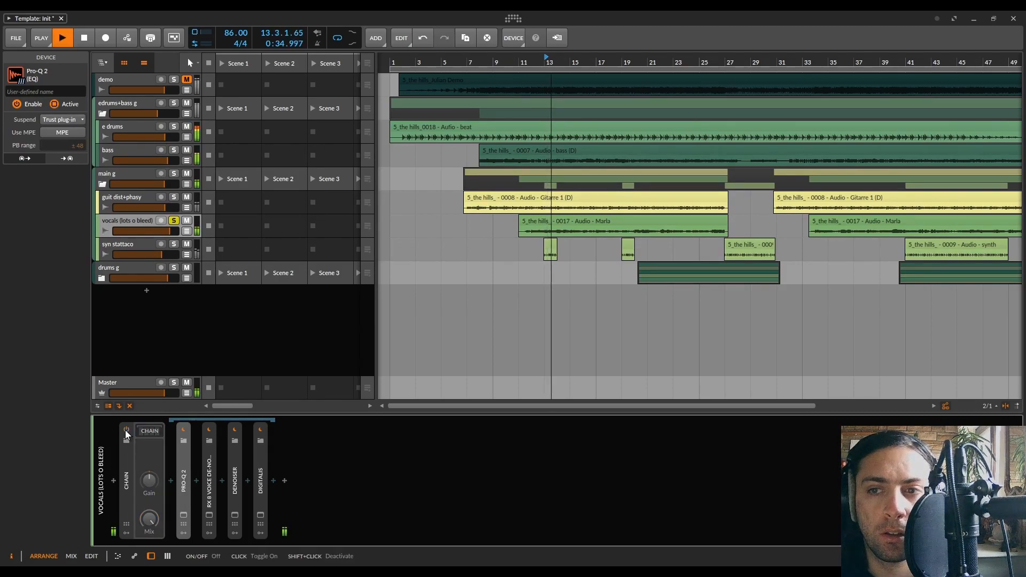
{"action": "left_click", "coordinate": [125, 430]}
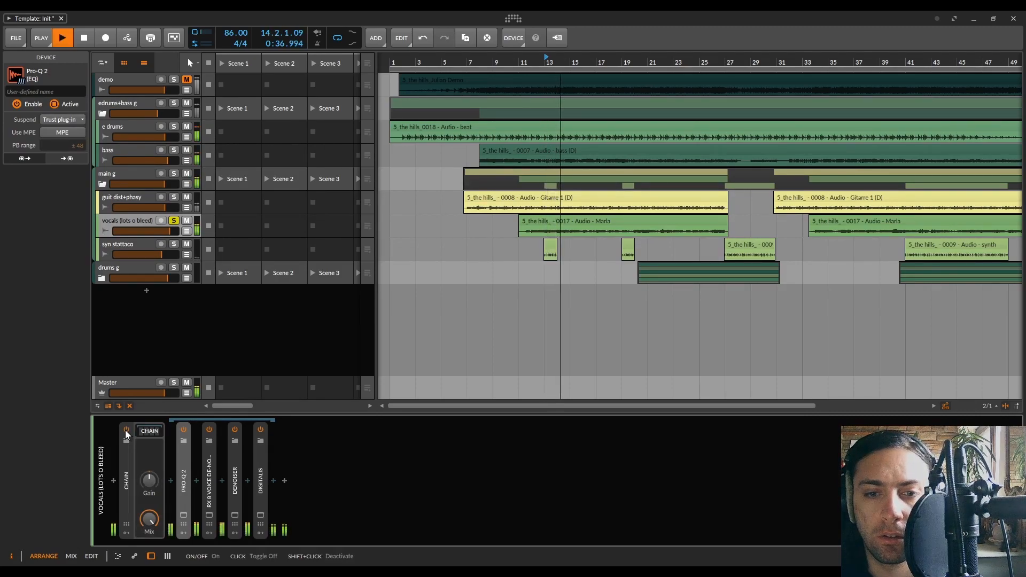
{"action": "left_click", "coordinate": [125, 429]}
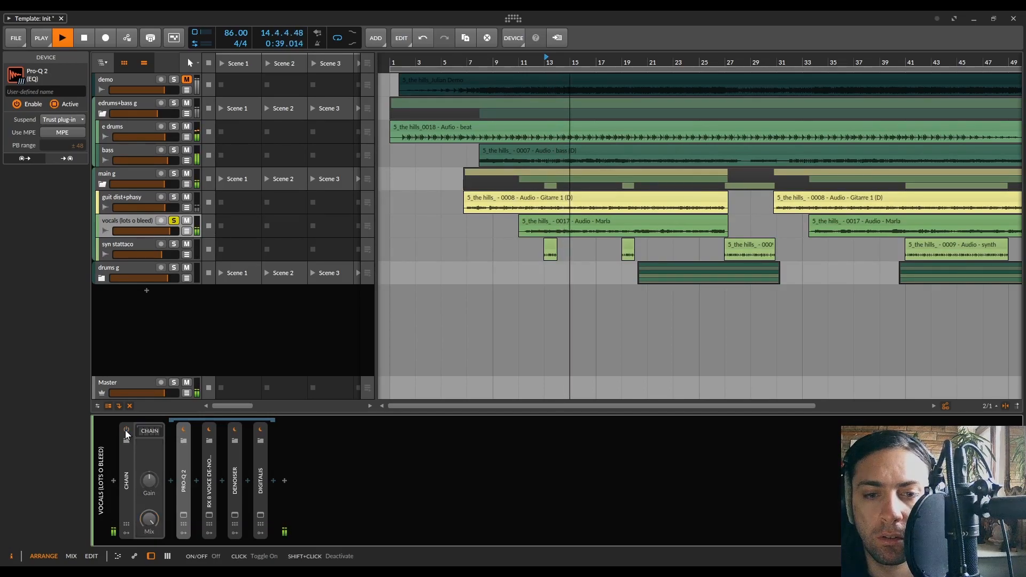
{"action": "left_click", "coordinate": [125, 430]}
{"action": "left_click", "coordinate": [184, 515]}
- Boost the Pro-Q 2 bell band to +5.57 dB, compare against bypass, then close the window
{"action": "mouse_move", "coordinate": [482, 249]}
{"action": "left_mouse_down"}
{"action": "mouse_move", "coordinate": [484, 225]}
{"action": "mouse_move", "coordinate": [483, 235]}
{"action": "left_mouse_up"}
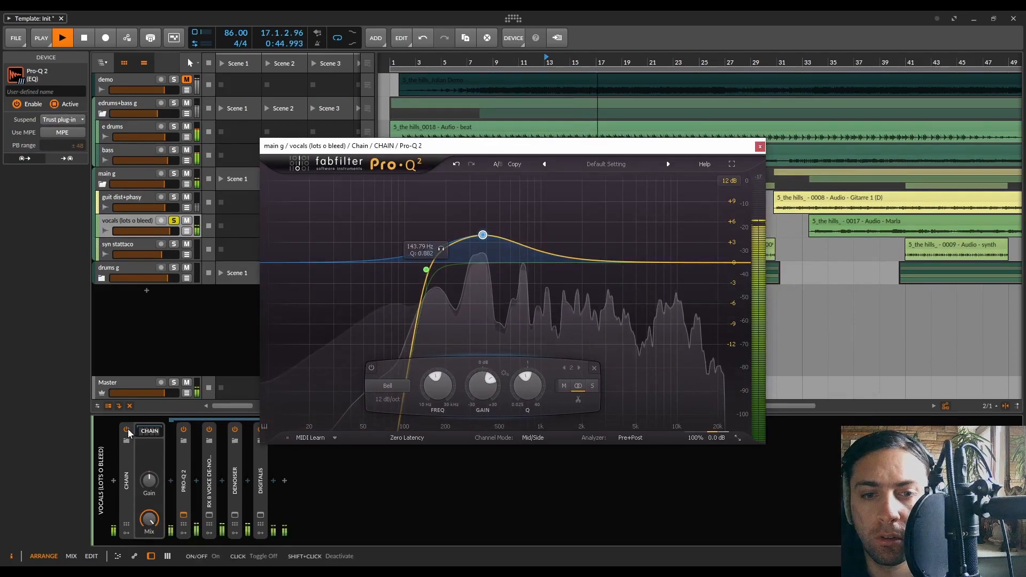
{"action": "left_click", "coordinate": [127, 429]}
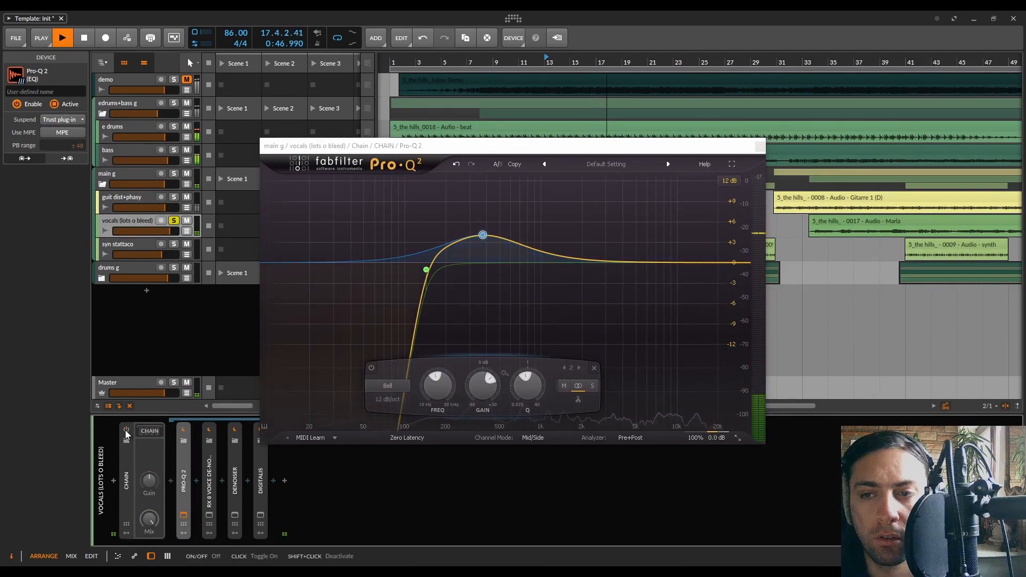
{"action": "left_click", "coordinate": [126, 429]}
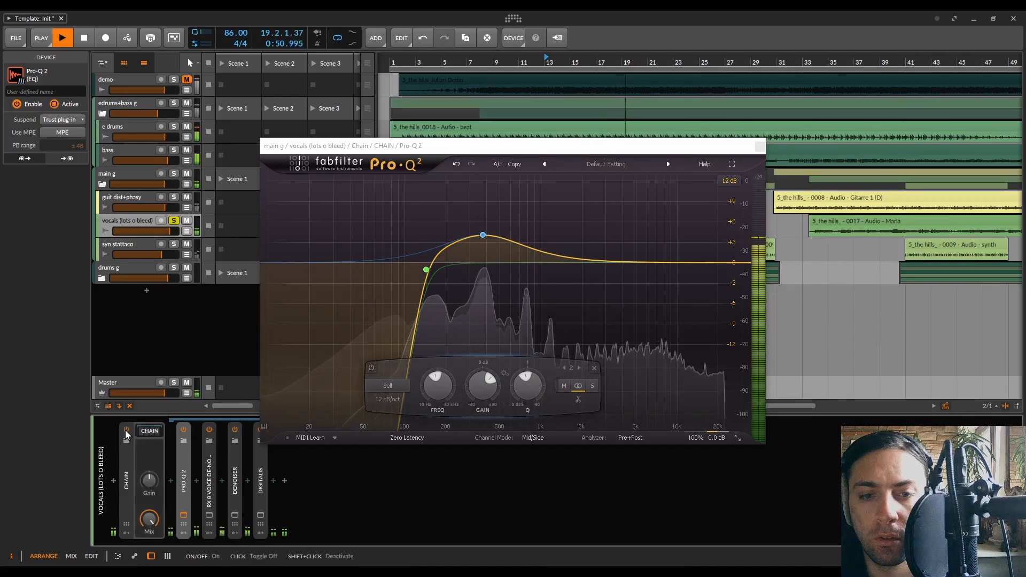
{"action": "key", "text": "space"}
{"action": "left_click", "coordinate": [759, 146]}
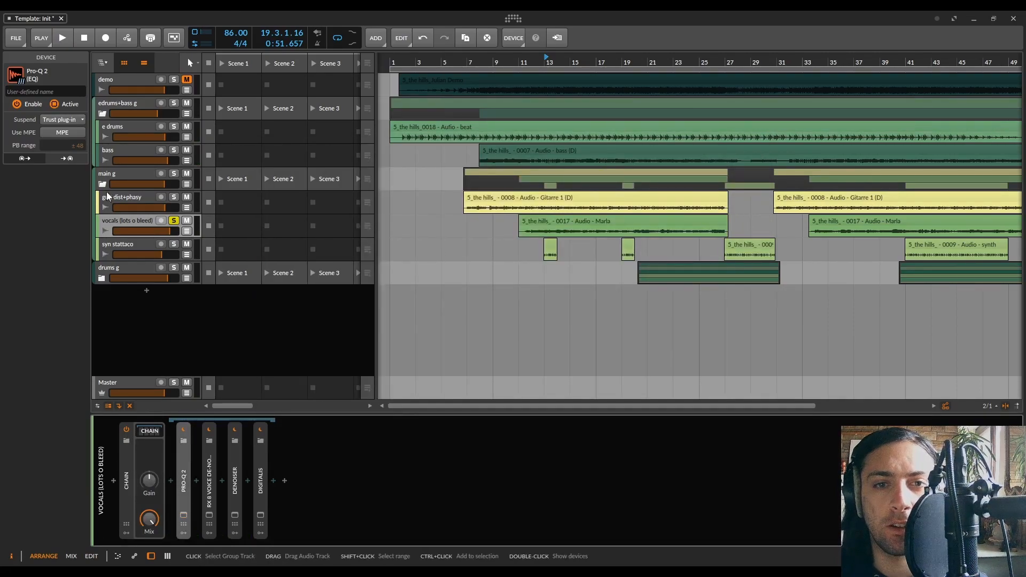
- Raise the vocal Chain's gain to +3.2 dB, A/B it, and collapse the Chain device
{"action": "key", "text": "space"}
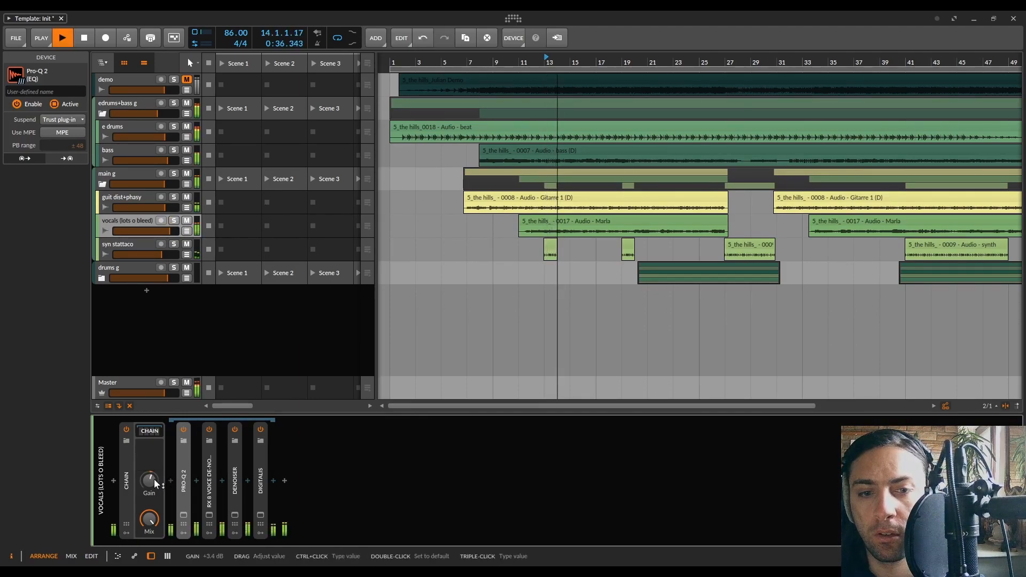
{"action": "left_click_drag", "start_coordinate": [153, 479], "coordinate": [152, 479]}
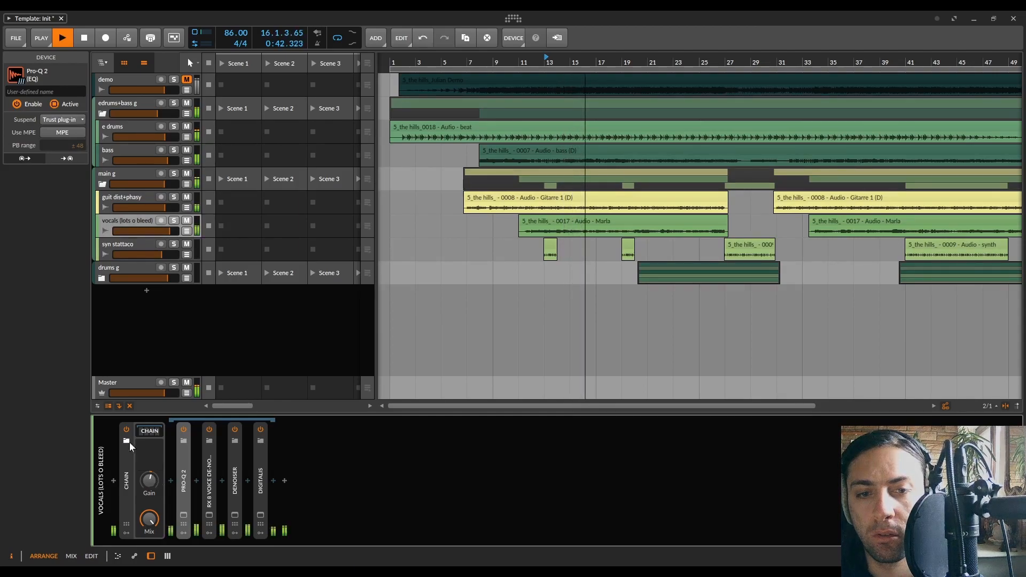
{"action": "left_click", "coordinate": [126, 429]}
{"action": "left_click", "coordinate": [127, 429]}
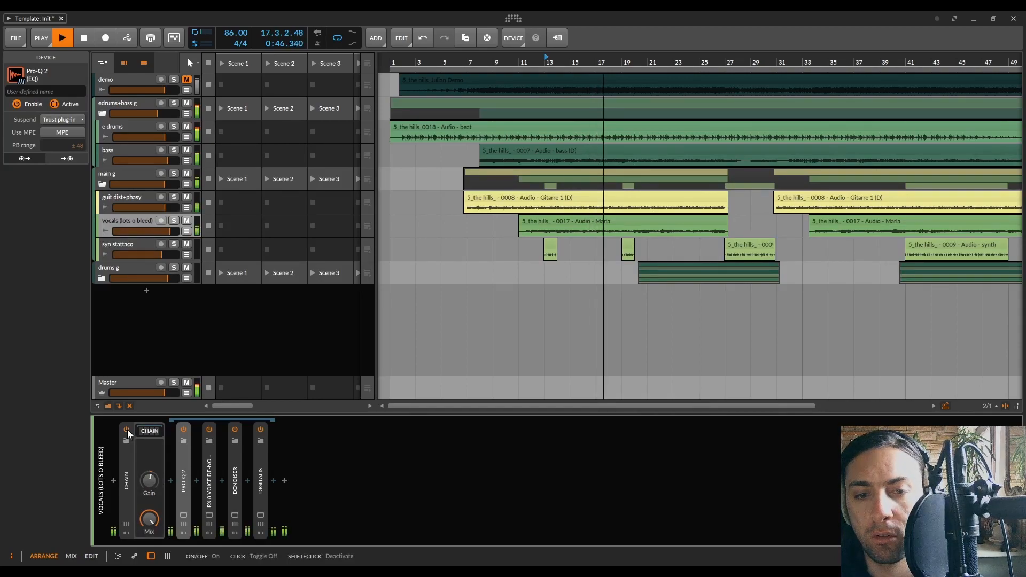
{"action": "double_click", "coordinate": [126, 470]}
- Set the play start near bar 20.3 and play from there
{"action": "key", "text": "space"}
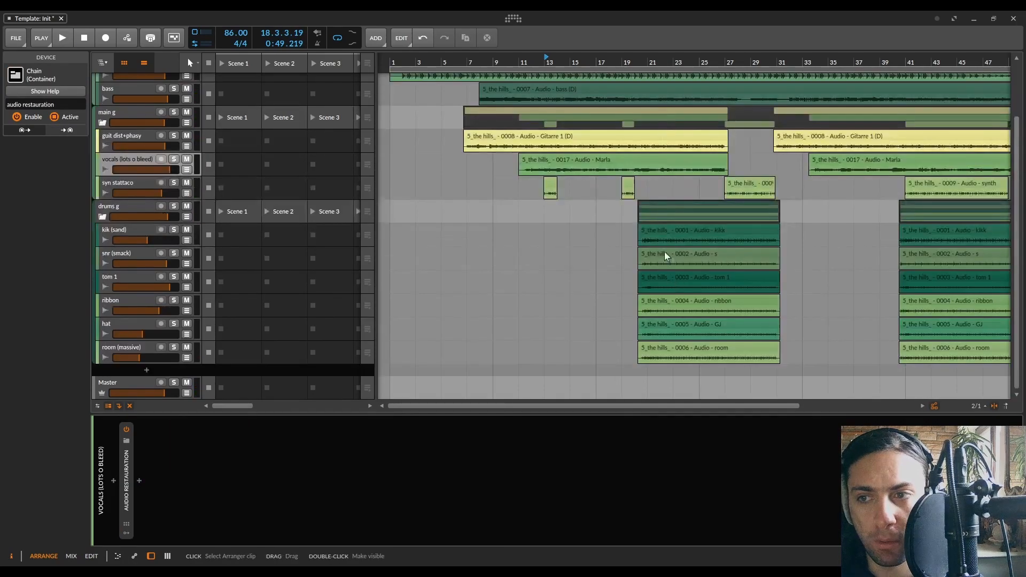
{"action": "scroll", "coordinate": [664, 254], "scroll_direction": "right", "scroll_amount": 4}
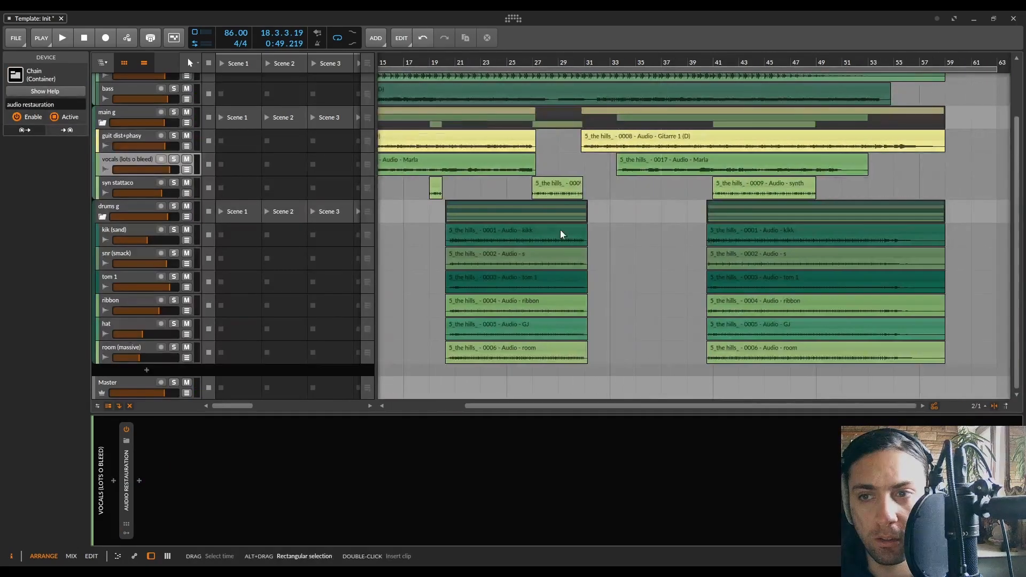
{"action": "scroll", "coordinate": [456, 227], "scroll_direction": "up", "scroll_amount": 8}
{"action": "left_click", "coordinate": [431, 75]}
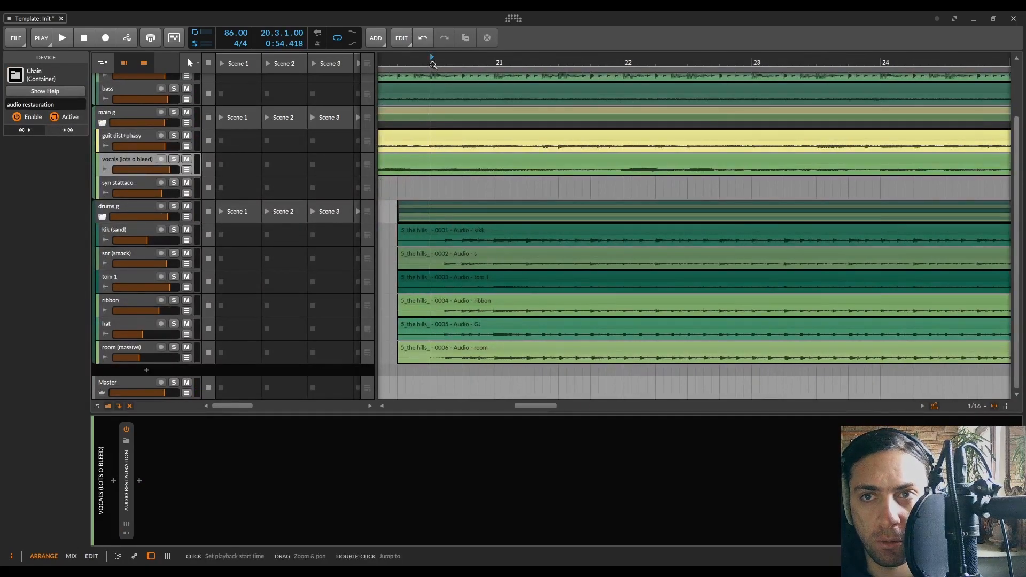
{"action": "key", "text": "space"}
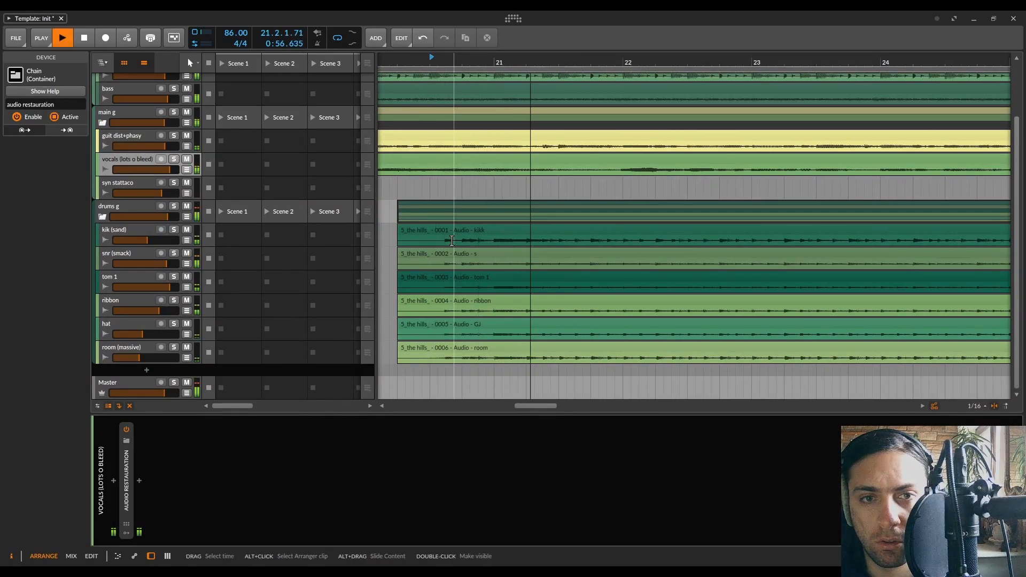
- Solo the drums g group, restart playback, and show its devices
{"action": "left_click", "coordinate": [115, 206]}
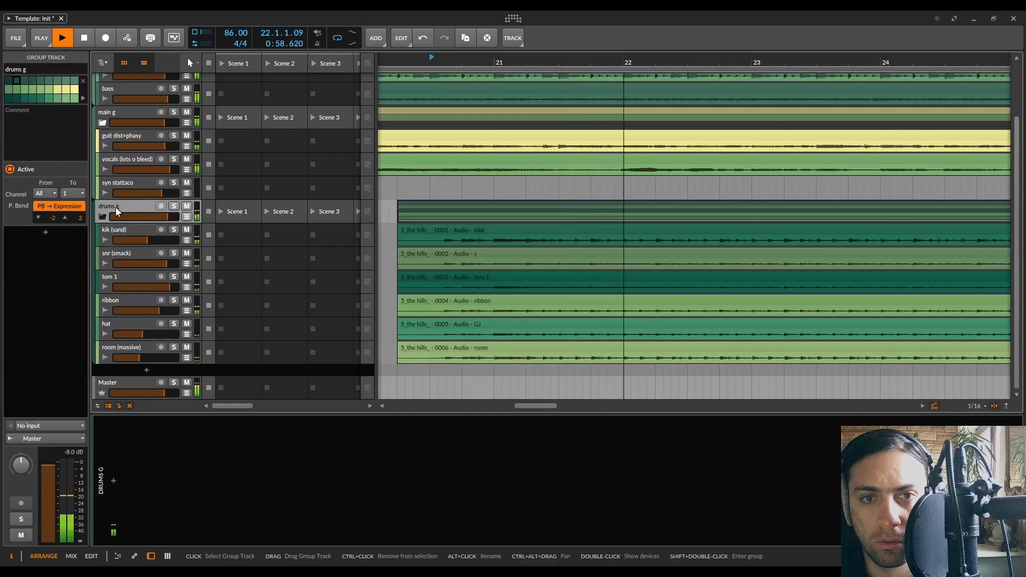
{"action": "key", "text": "space"}
{"action": "left_click", "coordinate": [174, 206]}
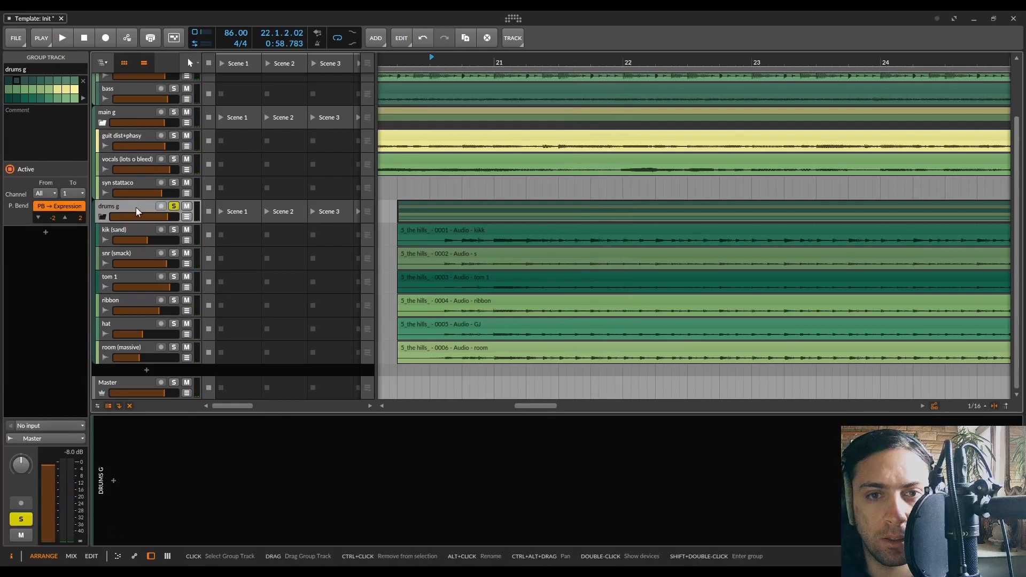
{"action": "key", "text": "space"}
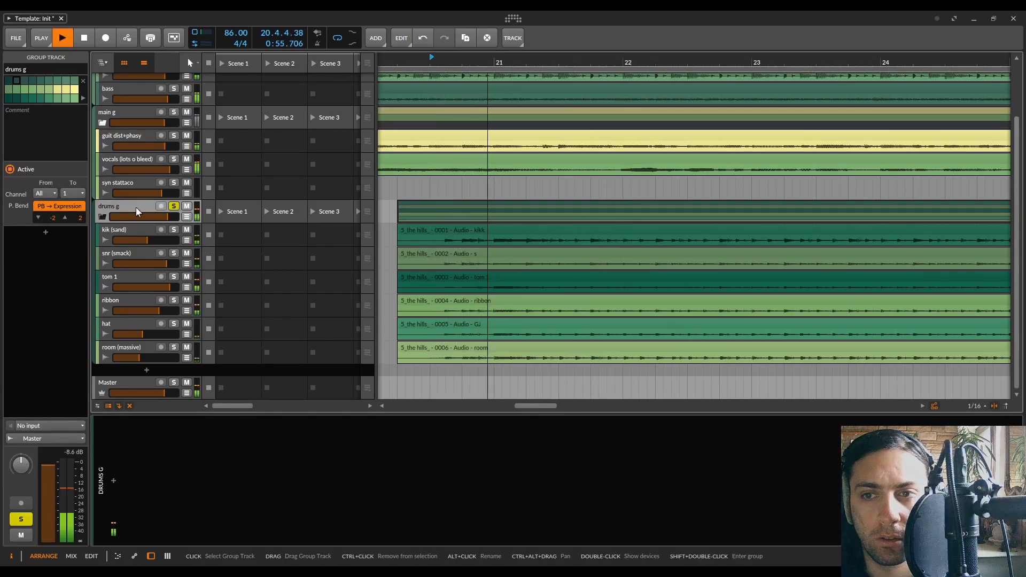
{"action": "double_click", "coordinate": [137, 208]}
- Insert a Presswerk compressor on the drums g group's device chain
{"action": "key", "text": "space"}
{"action": "left_click", "coordinate": [115, 481]}
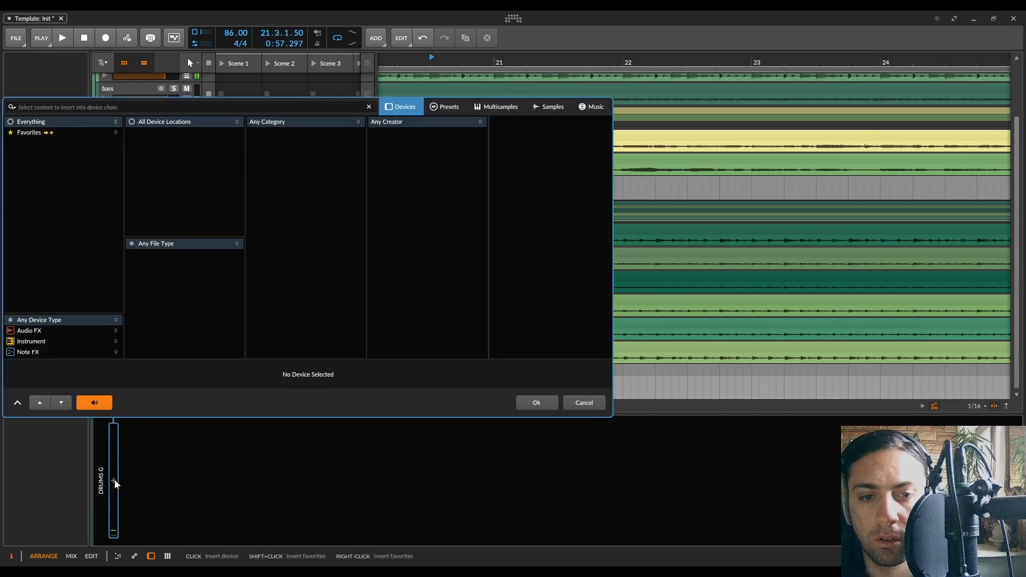
{"action": "type", "text": "press"}
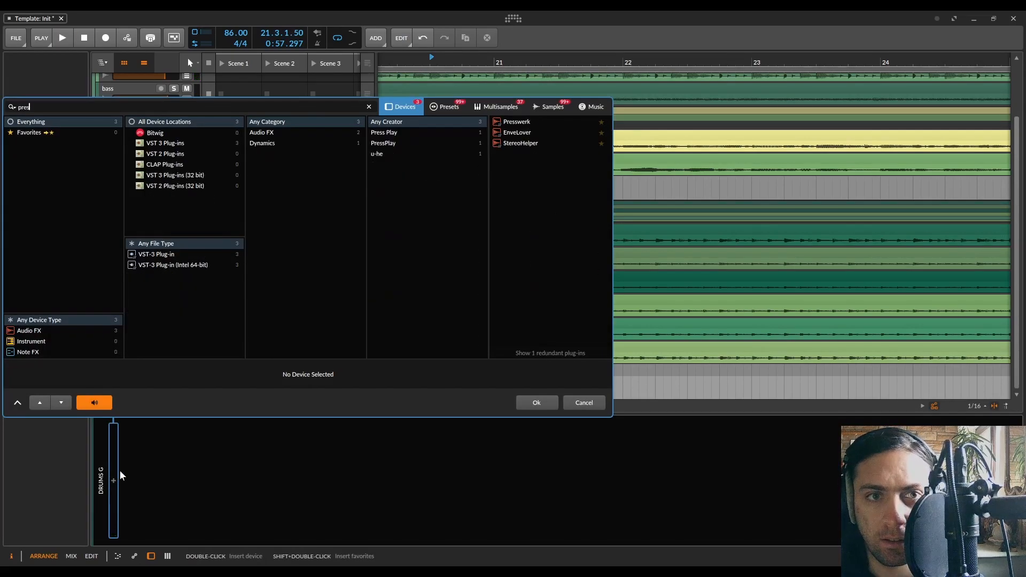
{"action": "double_click", "coordinate": [505, 123]}
- Tune Presswerk to -29.09 dB threshold, 4.29 ratio, ~192 ms release, ~72% adapt, -8.48 dB level
{"action": "key", "text": "space"}
{"action": "mouse_move", "coordinate": [396, 313]}
{"action": "left_mouse_down"}
{"action": "mouse_move", "coordinate": [403, 373]}
{"action": "mouse_move", "coordinate": [402, 303]}
{"action": "mouse_move", "coordinate": [402, 325]}
{"action": "left_mouse_up"}
{"action": "left_click_drag", "start_coordinate": [695, 232], "coordinate": [698, 261]}
{"action": "left_click_drag", "start_coordinate": [628, 344], "coordinate": [662, 324]}
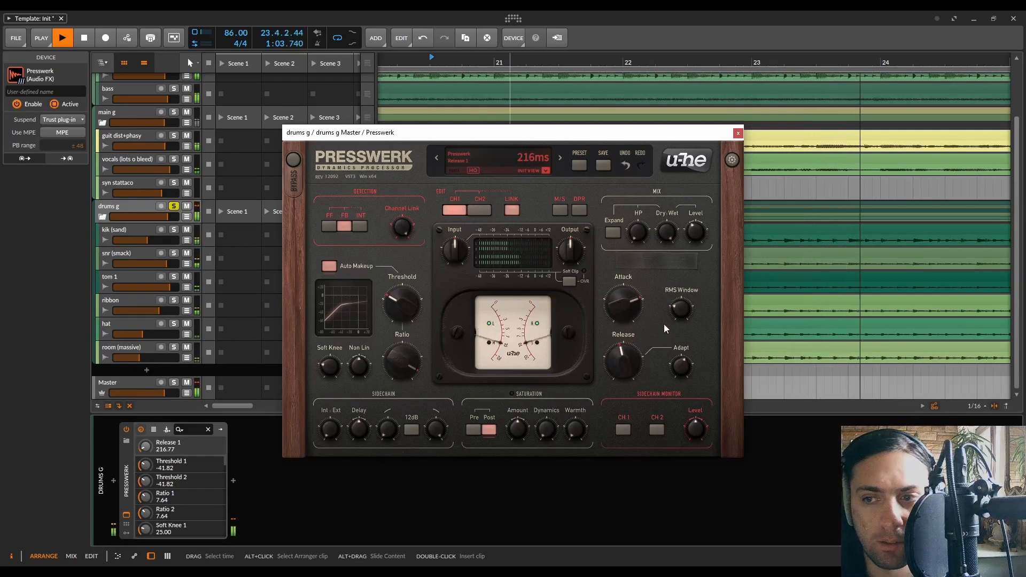
{"action": "left_click_drag", "start_coordinate": [683, 365], "coordinate": [681, 348]}
{"action": "left_click_drag", "start_coordinate": [407, 360], "coordinate": [363, 327]}
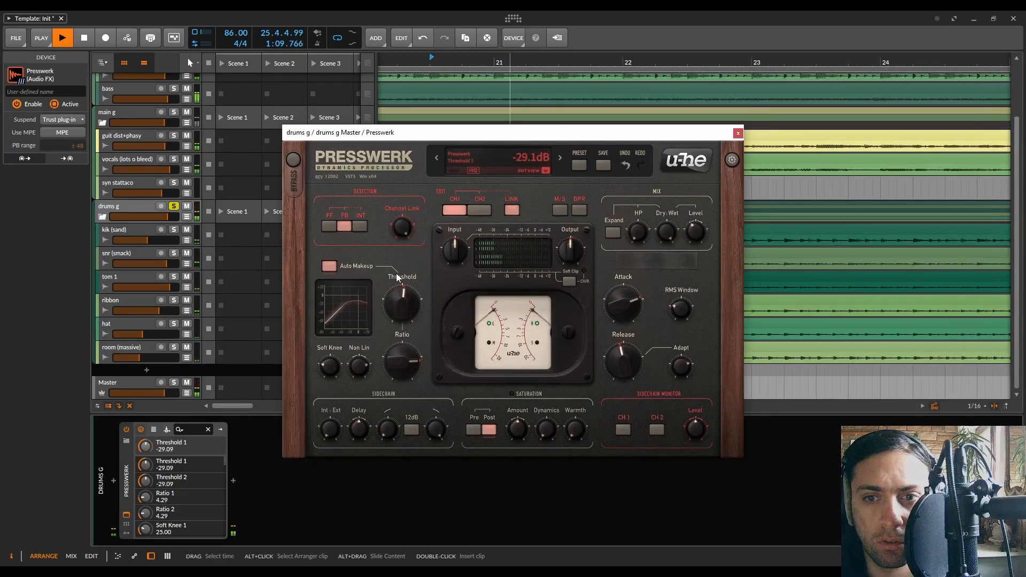
{"action": "left_click", "coordinate": [738, 134]}
{"action": "key", "text": "space"}
{"action": "key", "text": "space"}
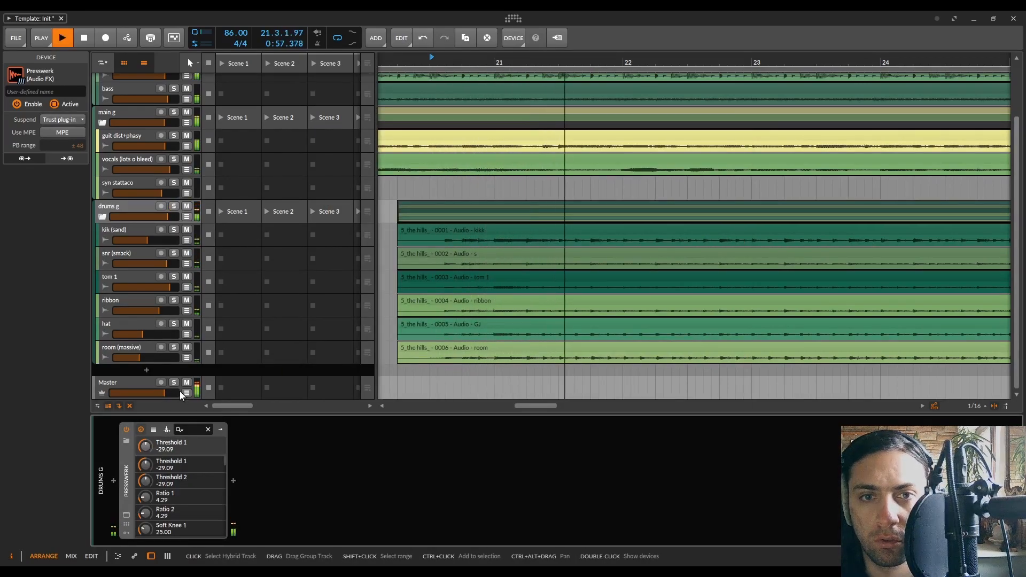
- Add a Saturator after Presswerk on the drums g group
{"action": "left_click", "coordinate": [233, 480]}
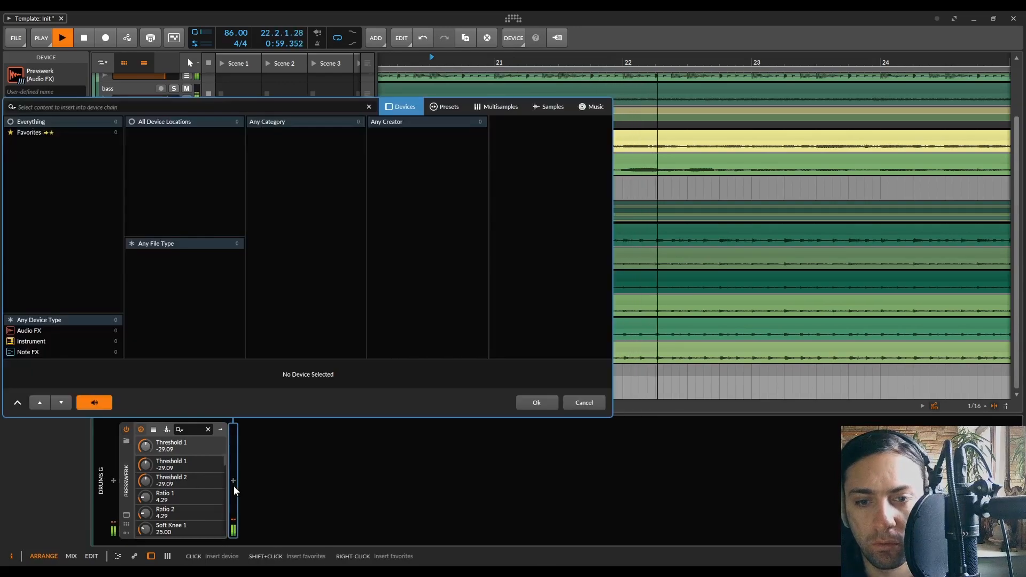
{"action": "type", "text": "satu"}
{"action": "double_click", "coordinate": [523, 120]}
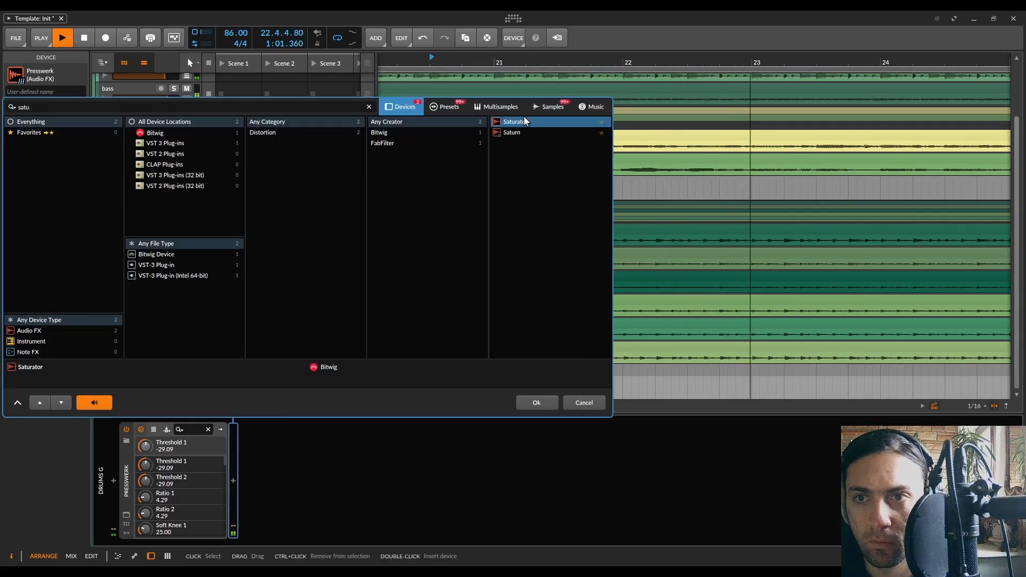
- Lower the Saturator's Loud threshold to -17.5 dB, set drive to -3.3, and raise the Loud knee
{"action": "left_click_drag", "start_coordinate": [452, 449], "coordinate": [453, 466]}
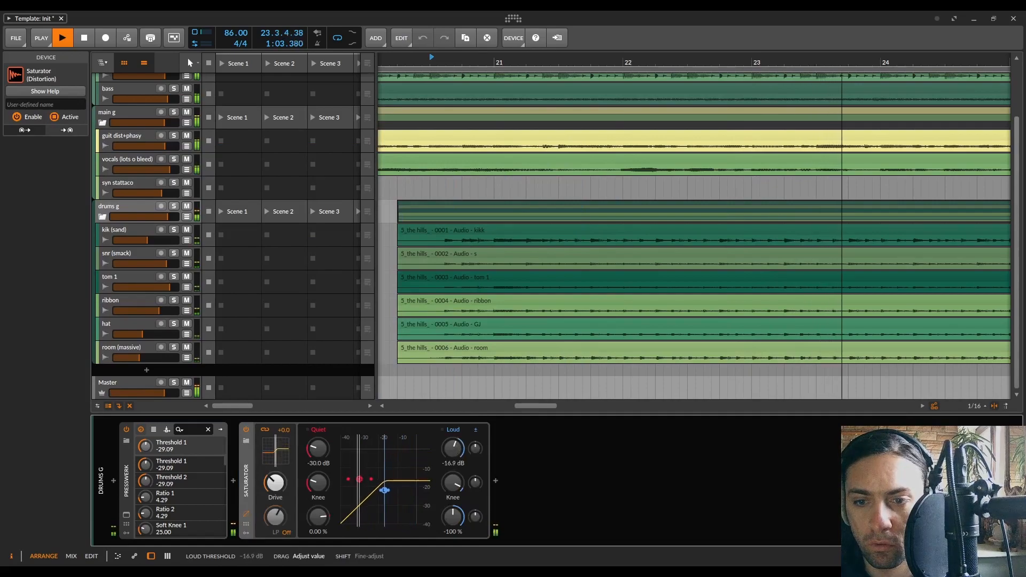
{"action": "left_click_drag", "start_coordinate": [275, 482], "coordinate": [275, 467]}
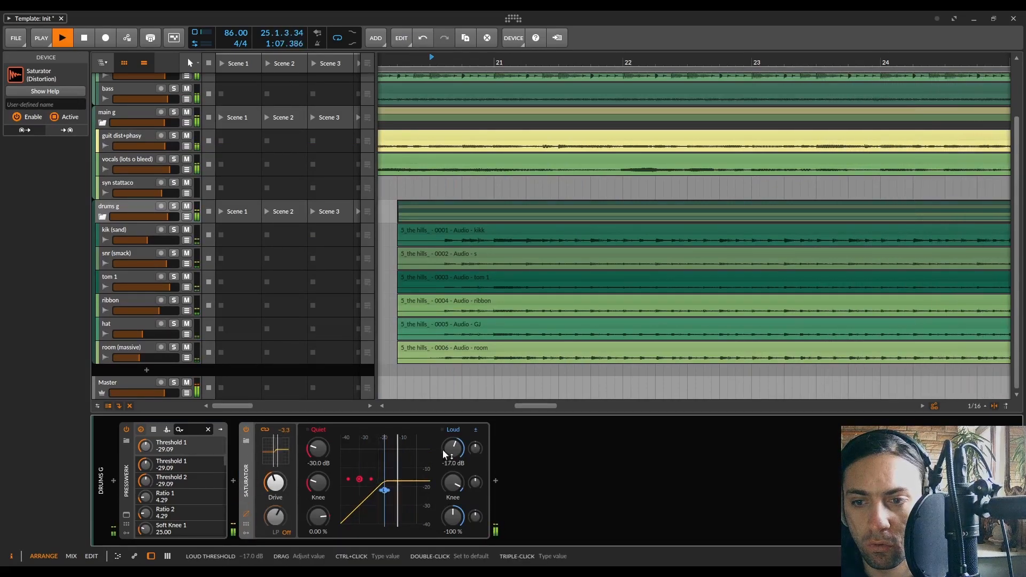
{"action": "left_click_drag", "start_coordinate": [452, 482], "coordinate": [452, 466]}
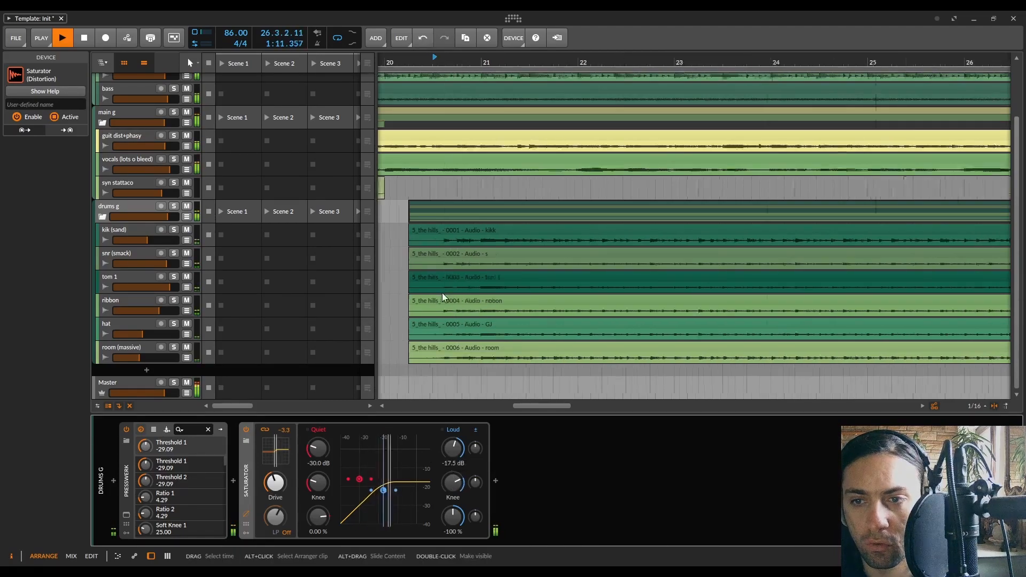
{"action": "scroll", "coordinate": [442, 293], "scroll_direction": "down", "scroll_amount": 5}
{"action": "scroll", "coordinate": [441, 294], "scroll_direction": "down", "scroll_amount": 2}
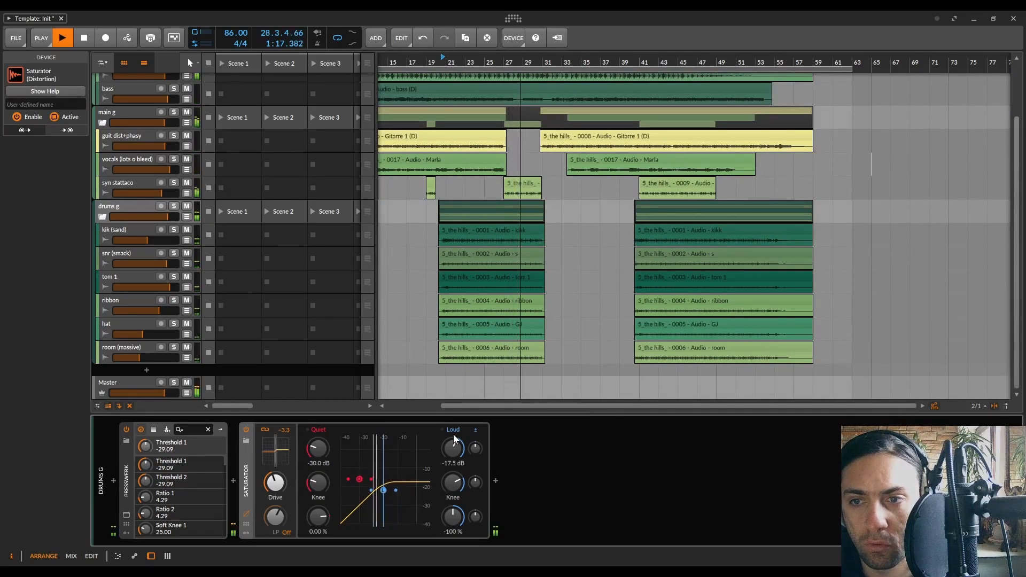
{"action": "key", "text": "space"}
- Delete Presswerk and Saturator from the drums chain and fold the drums group
{"action": "left_click", "coordinate": [127, 478], "text": "shift"}
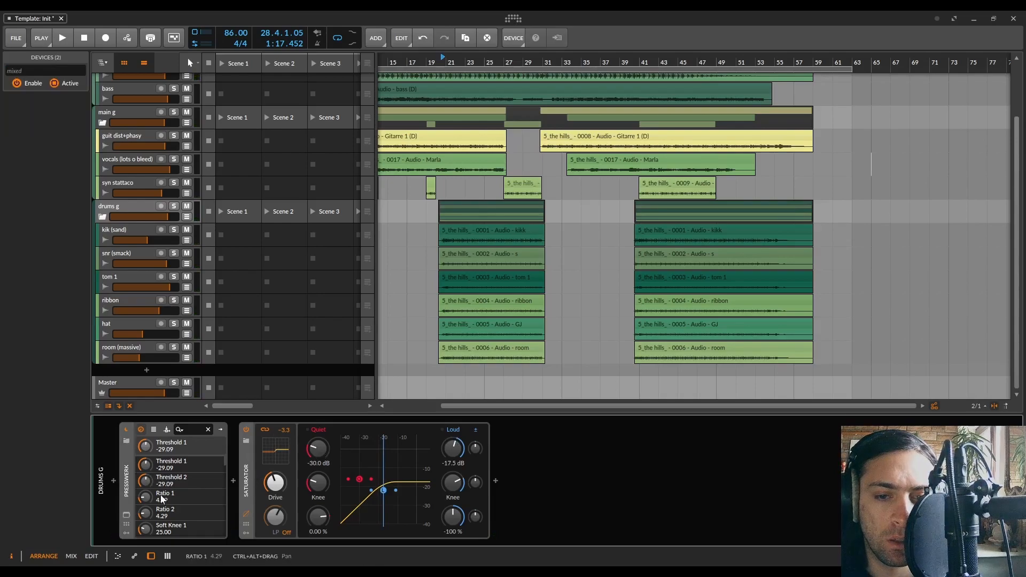
{"action": "key", "text": "Delete"}
{"action": "left_click", "coordinate": [102, 216]}
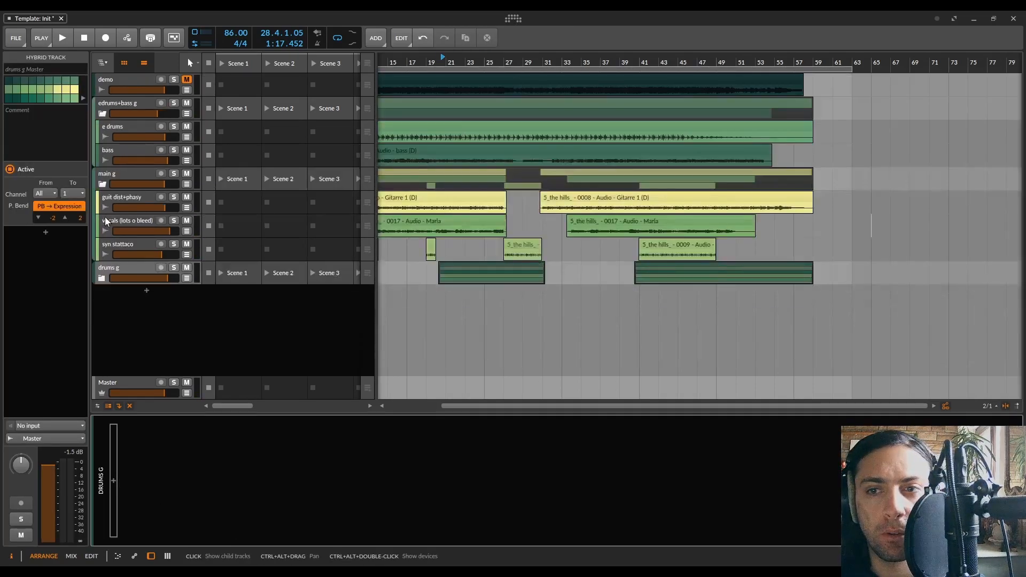
- Set the playback start at bar 27 and audition from there
{"action": "scroll", "coordinate": [434, 229], "scroll_direction": "up", "scroll_amount": 5}
{"action": "scroll", "coordinate": [465, 227], "scroll_direction": "left", "scroll_amount": 3}
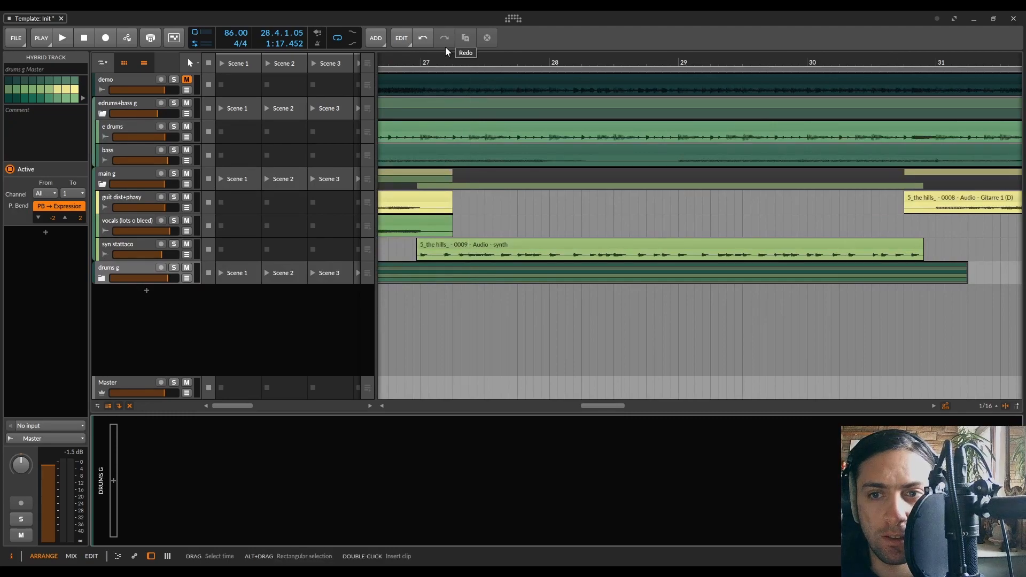
{"action": "left_click", "coordinate": [419, 63]}
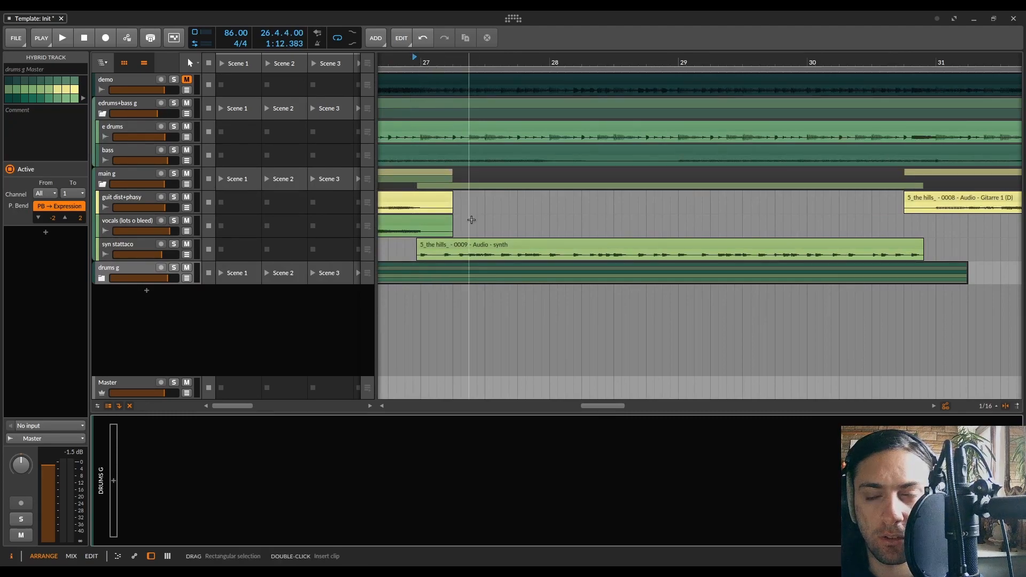
{"action": "key", "text": "space"}
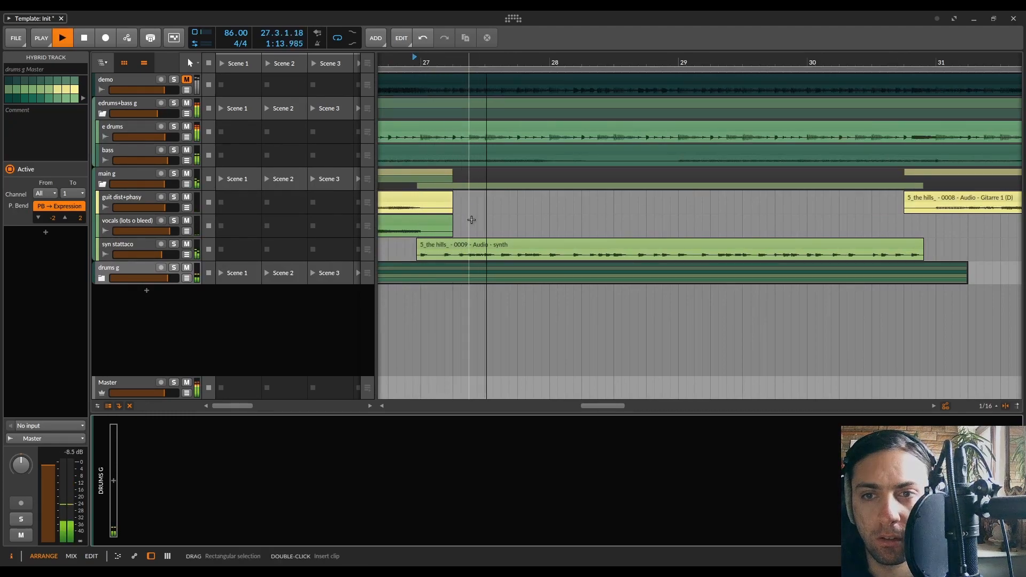
{"action": "key", "text": "space"}
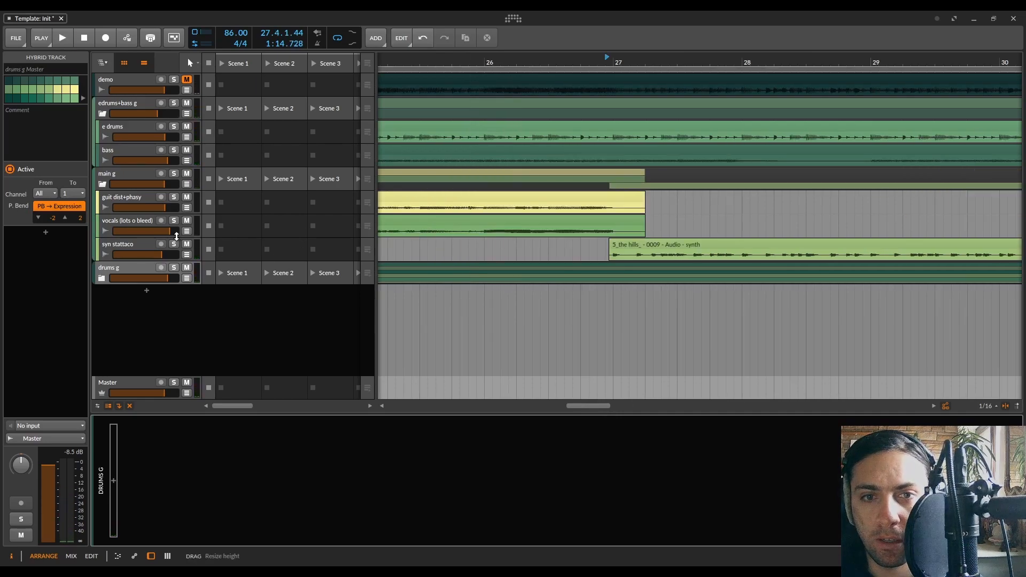
- Make the vocals and syn stattaco tracks much taller
{"action": "left_click_drag", "start_coordinate": [176, 236], "coordinate": [176, 301]}
{"action": "scroll", "coordinate": [657, 222], "scroll_direction": "up", "scroll_amount": 10}
{"action": "scroll", "coordinate": [694, 228], "scroll_direction": "down", "scroll_amount": 6}
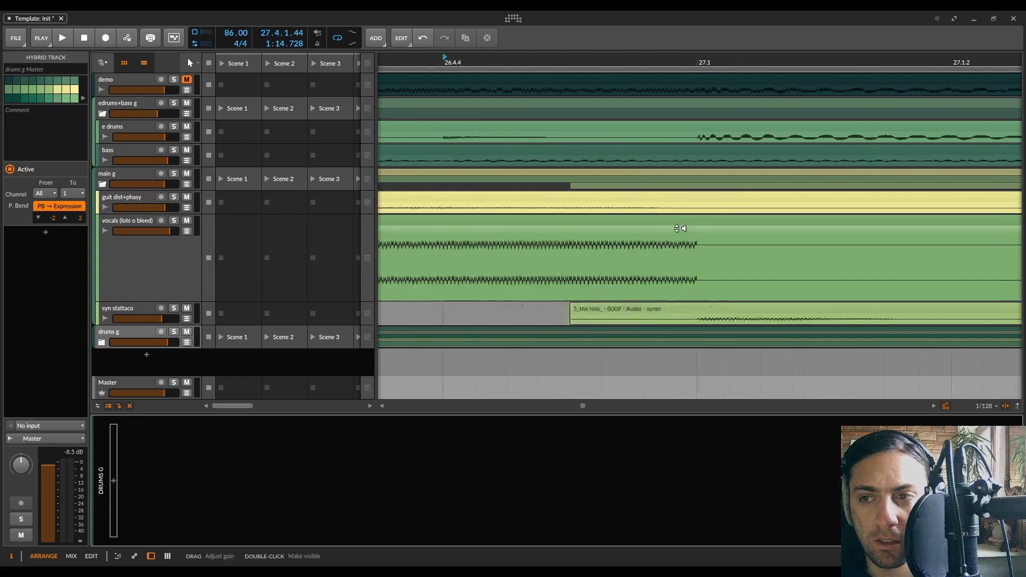
{"action": "scroll", "coordinate": [681, 230], "scroll_direction": "up", "scroll_amount": 12}
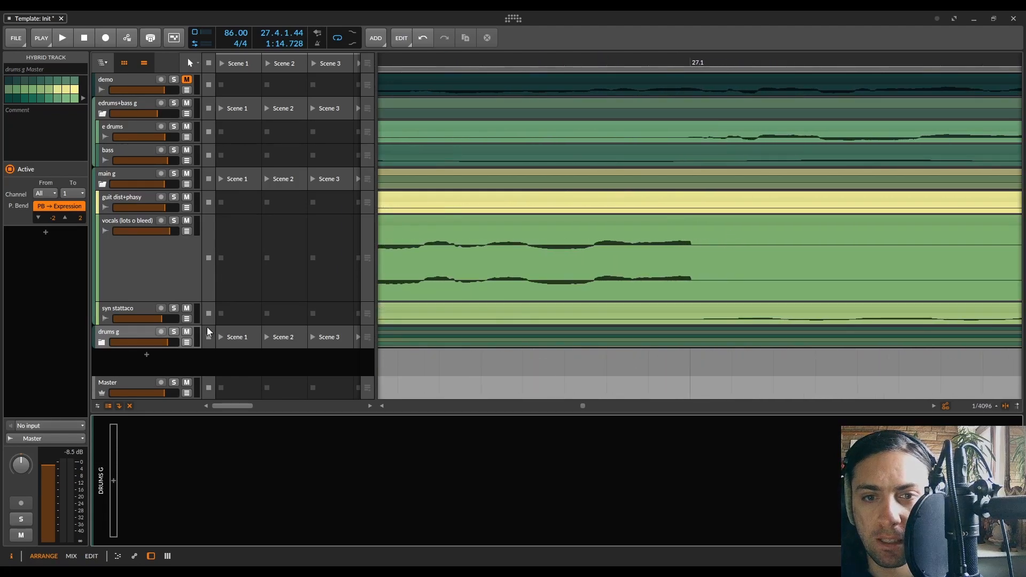
{"action": "left_click_drag", "start_coordinate": [171, 326], "coordinate": [173, 503]}
{"action": "scroll", "coordinate": [613, 236], "scroll_direction": "down", "scroll_amount": 5}
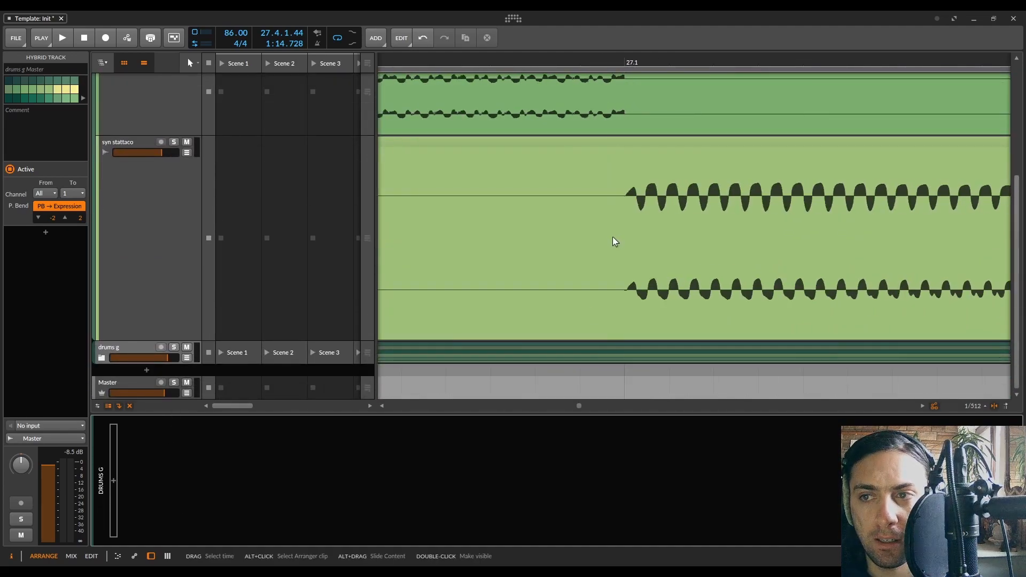
{"action": "scroll", "coordinate": [670, 149], "scroll_direction": "up", "scroll_amount": 4}
{"action": "scroll", "coordinate": [600, 183], "scroll_direction": "up", "scroll_amount": 3}
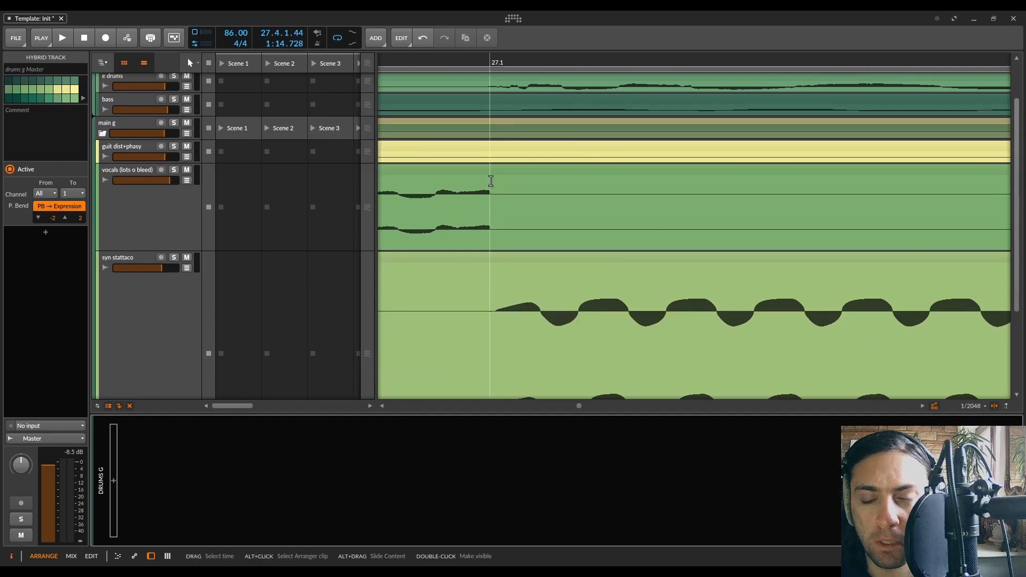
{"action": "scroll", "coordinate": [490, 309], "scroll_direction": "up", "scroll_amount": 3}
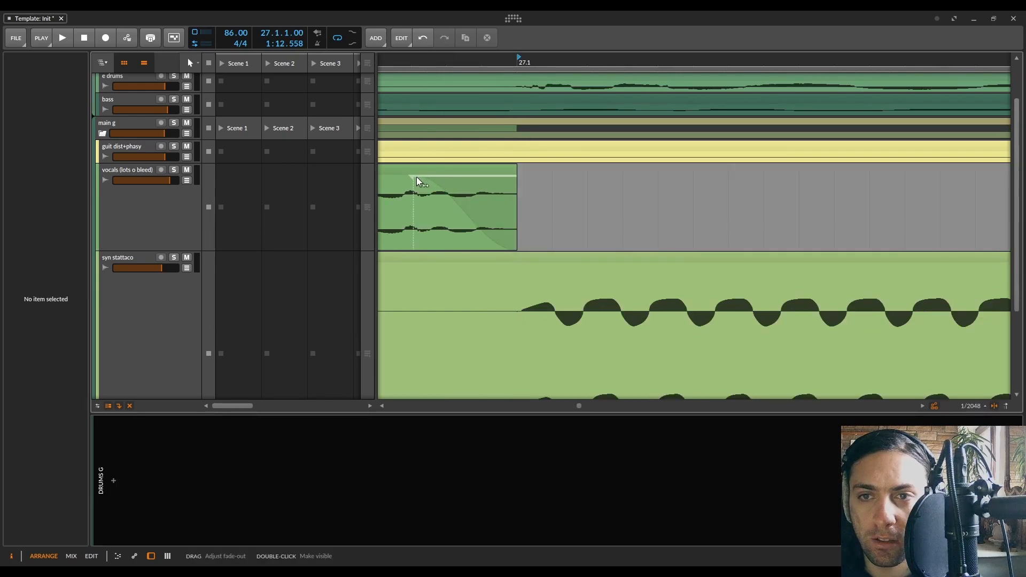
- Remove the vocals clip's fade-out and play back to check the edge
{"action": "left_click_drag", "start_coordinate": [418, 181], "coordinate": [538, 174]}
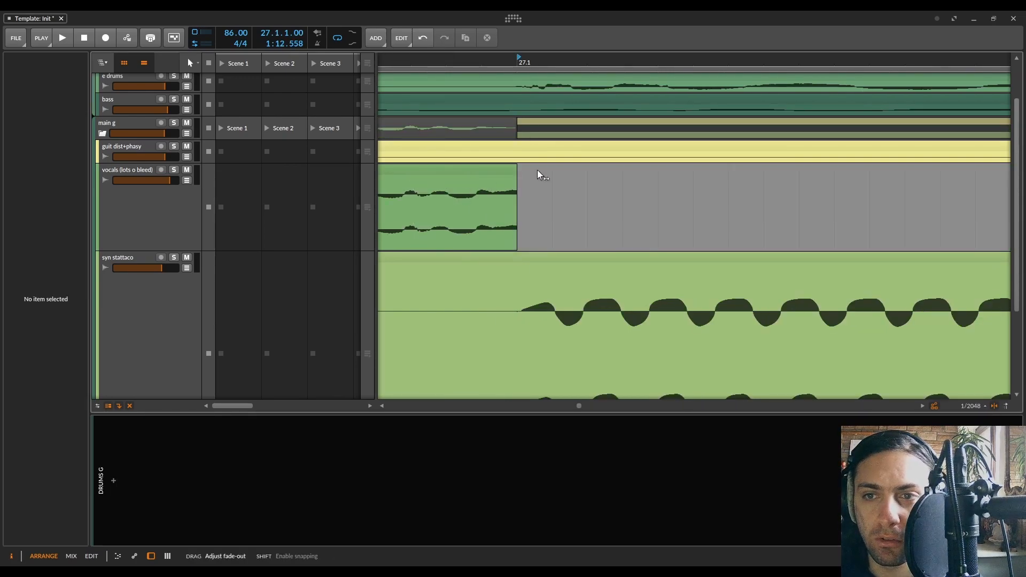
{"action": "scroll", "coordinate": [527, 163], "scroll_direction": "down", "scroll_amount": 6}
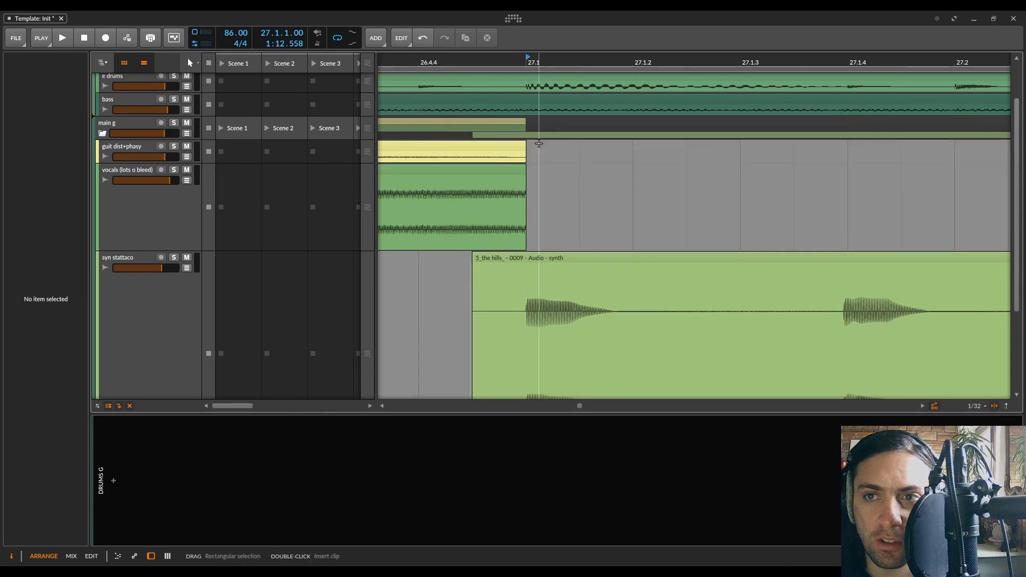
{"action": "scroll", "coordinate": [524, 151], "scroll_direction": "up", "scroll_amount": 6}
{"action": "key", "text": "space"}
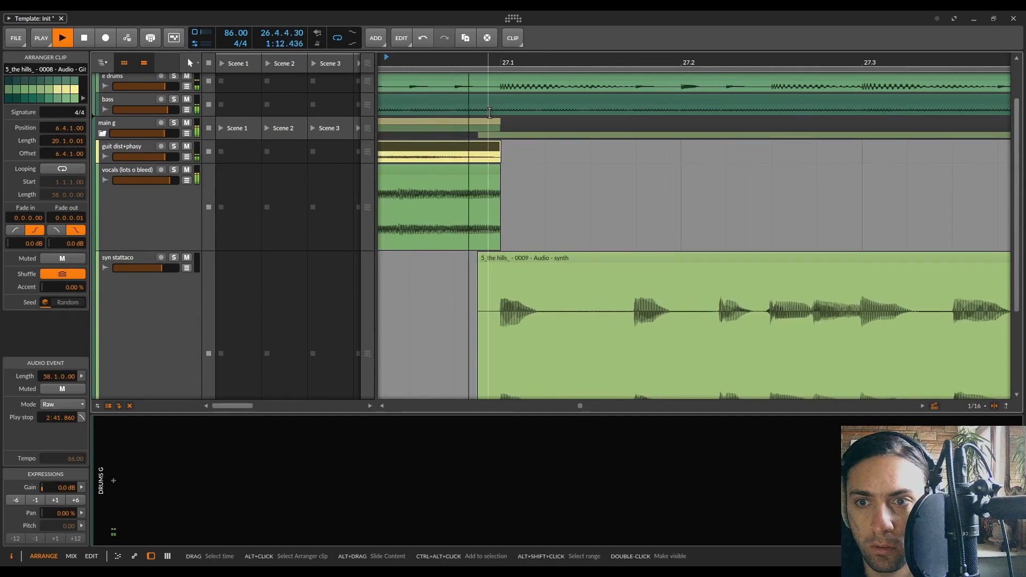
{"action": "key", "text": "space"}
{"action": "key", "text": "space"}
{"action": "key", "text": "space"}
- Trim the syn stattaco clip's start to bar 27.1 and select the demo track
{"action": "scroll", "coordinate": [504, 129], "scroll_direction": "down", "scroll_amount": 3}
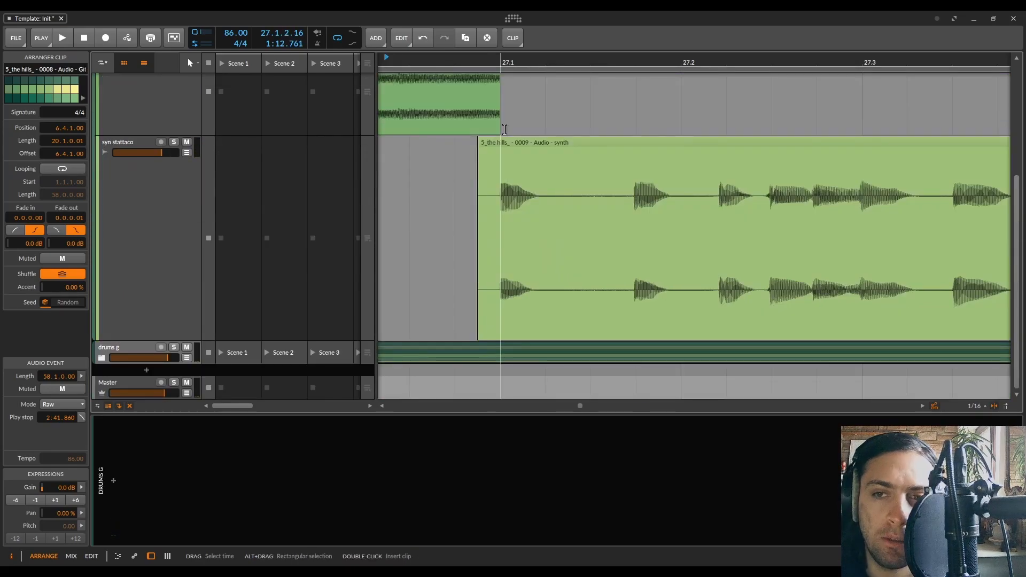
{"action": "scroll", "coordinate": [502, 136], "scroll_direction": "up", "scroll_amount": 3}
{"action": "scroll", "coordinate": [498, 144], "scroll_direction": "up", "scroll_amount": 6}
{"action": "scroll", "coordinate": [566, 211], "scroll_direction": "down", "scroll_amount": 8}
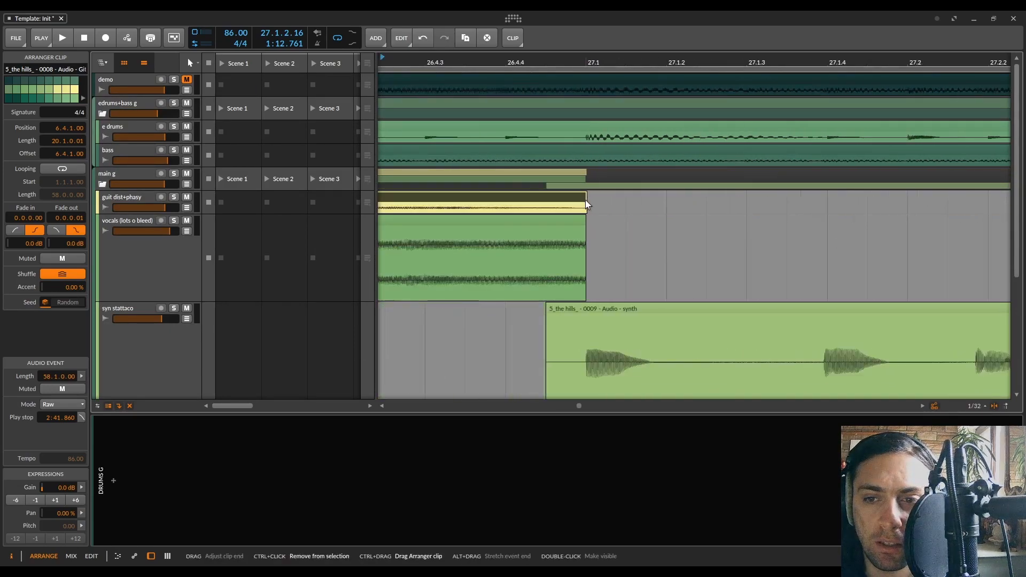
{"action": "scroll", "coordinate": [559, 346], "scroll_direction": "up", "scroll_amount": 6}
{"action": "left_click_drag", "start_coordinate": [413, 315], "coordinate": [913, 318]}
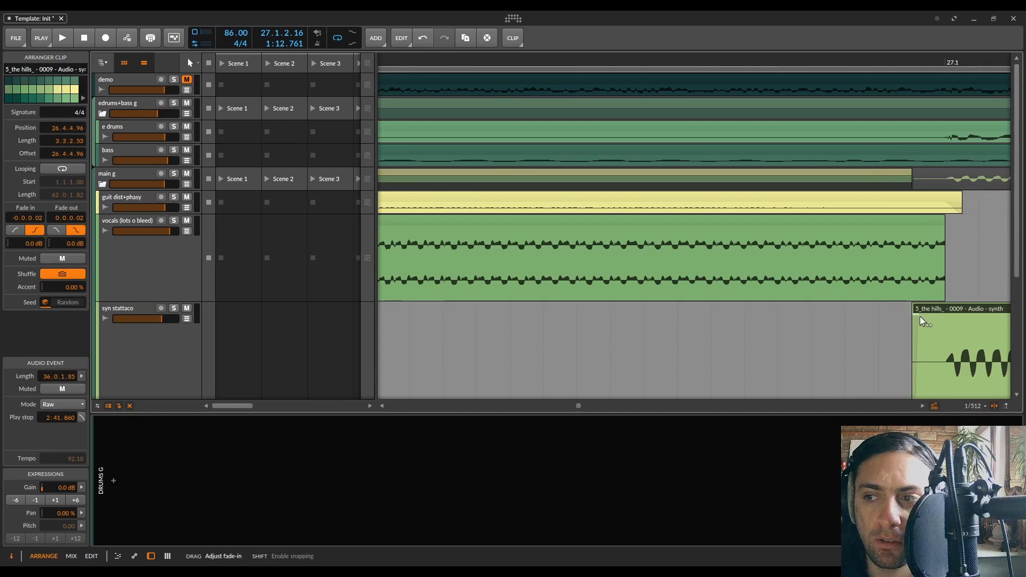
{"action": "scroll", "coordinate": [936, 319], "scroll_direction": "up", "scroll_amount": 4}
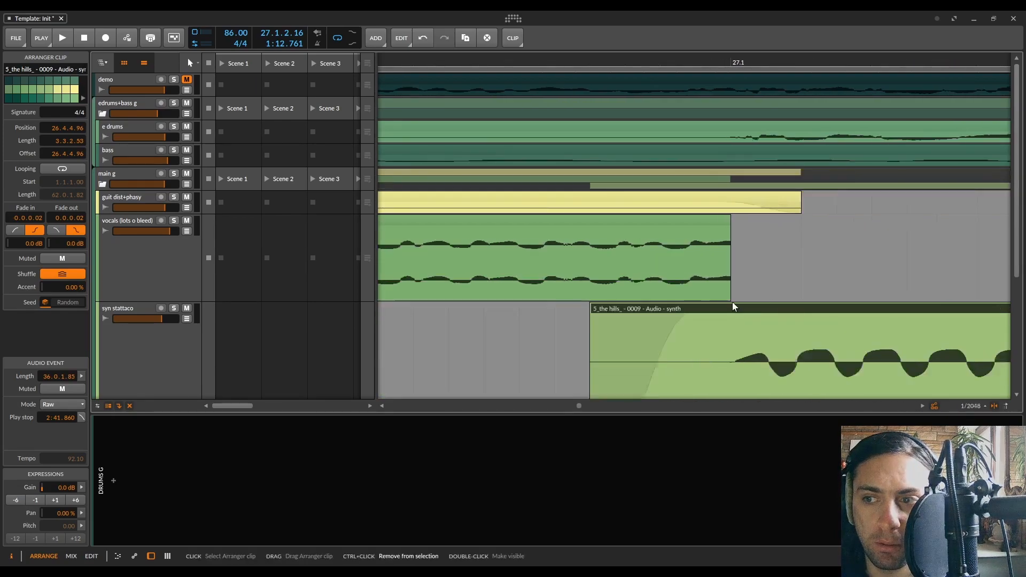
{"action": "scroll", "coordinate": [732, 305], "scroll_direction": "down", "scroll_amount": 9}
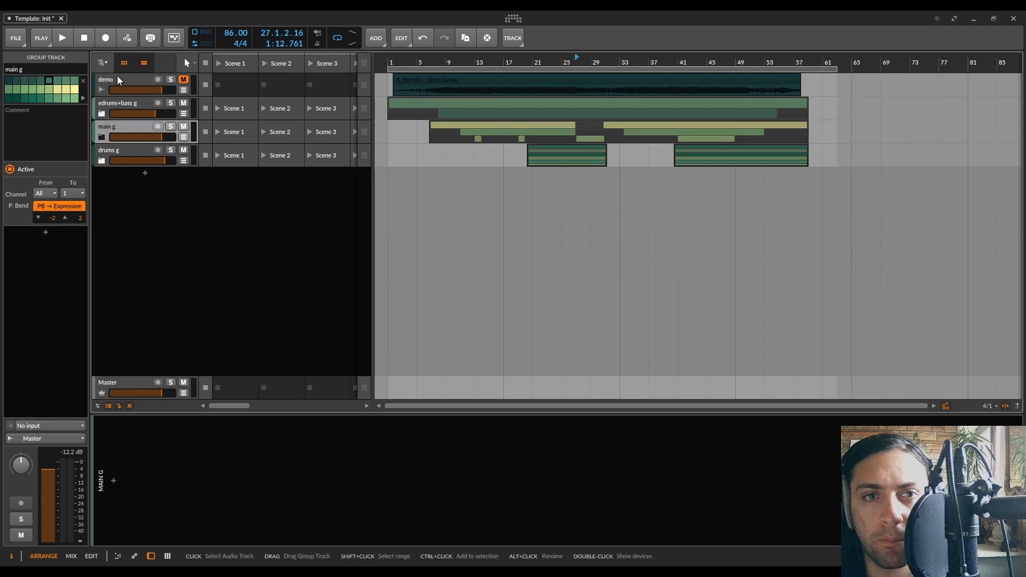
{"action": "left_click", "coordinate": [117, 76]}
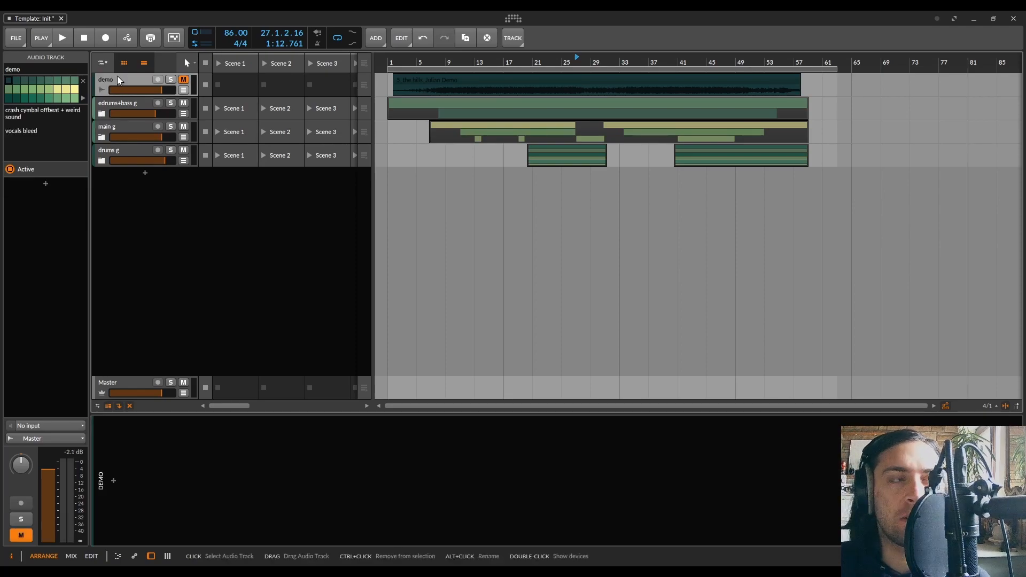